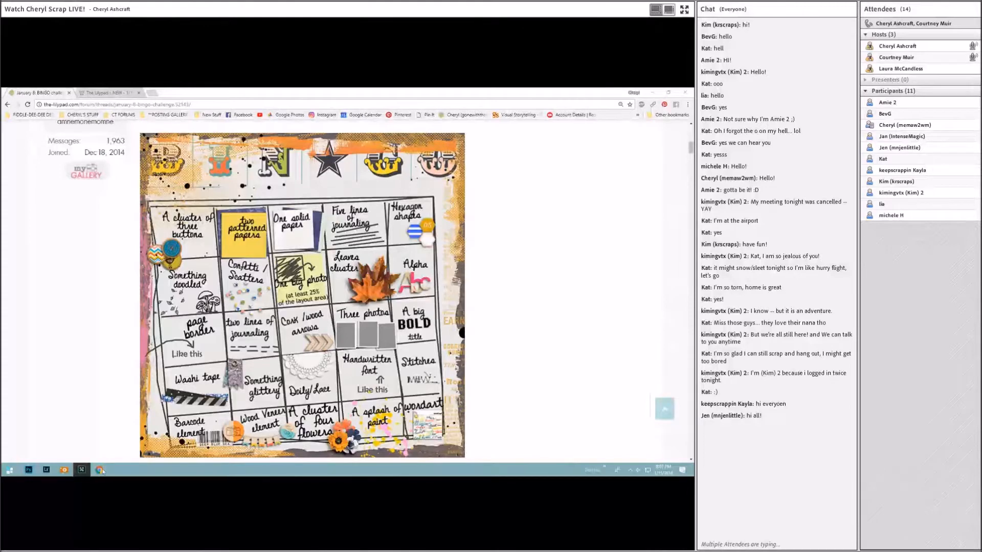
# Switch to the Lilypad store's NEW - 1/12 page and look through the newly released scrapbooking products.
pyautogui.click(27, 470)
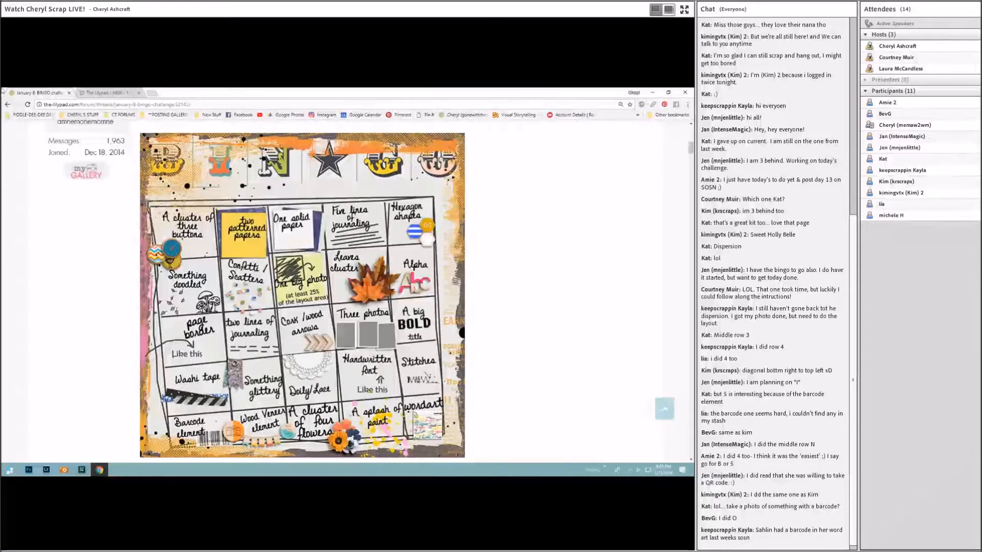
pyautogui.click(123, 93)
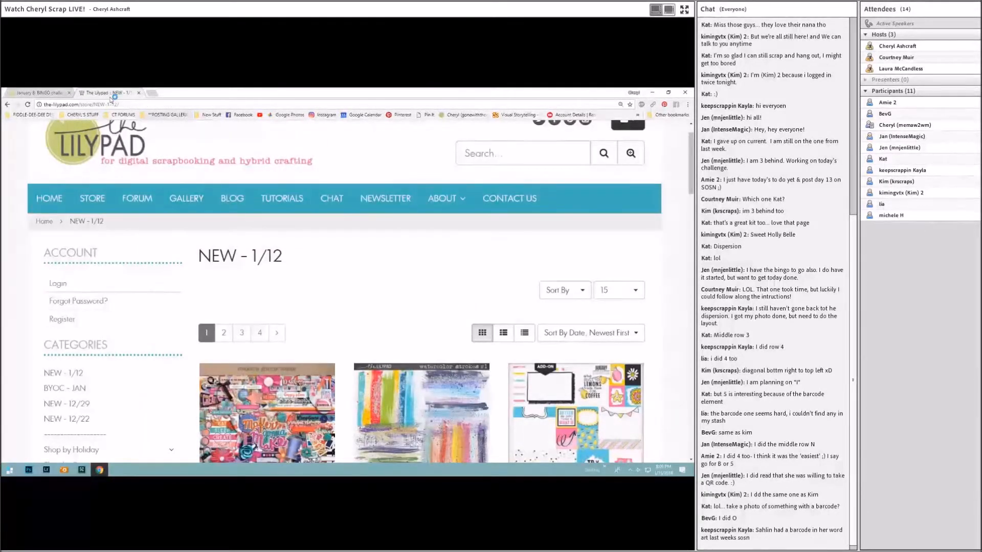
pyautogui.scroll(-3, 190, 223)
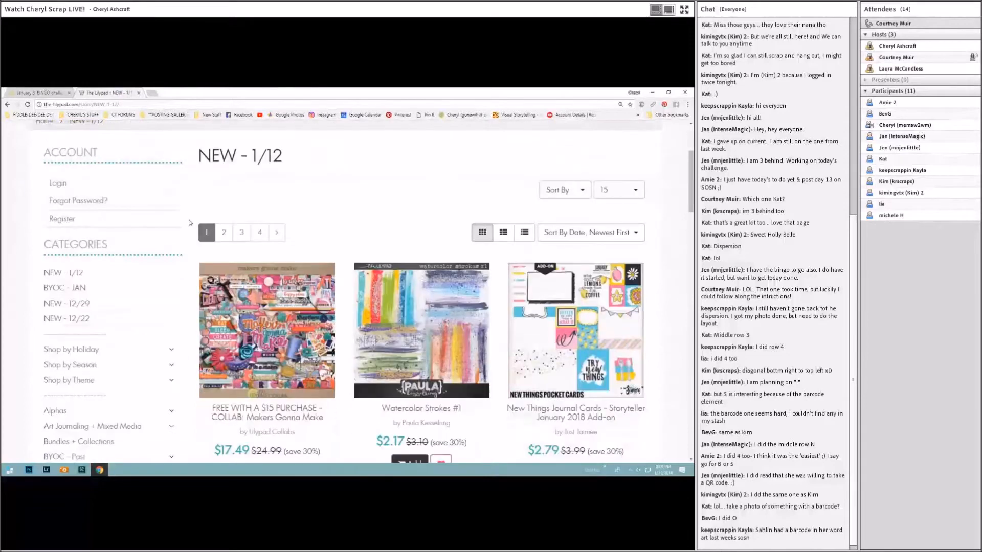
pyautogui.scroll(-3, 190, 223)
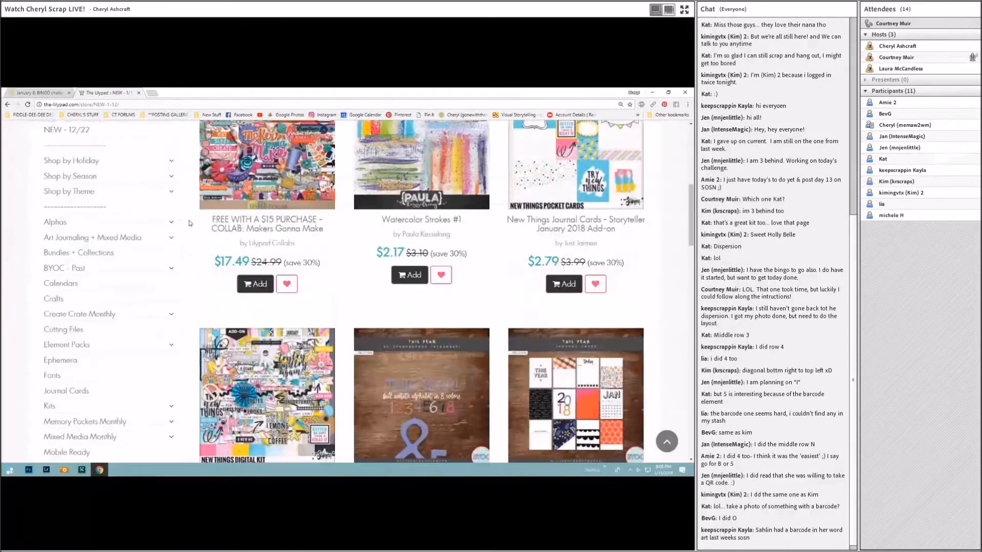
pyautogui.scroll(-3, 132, 242)
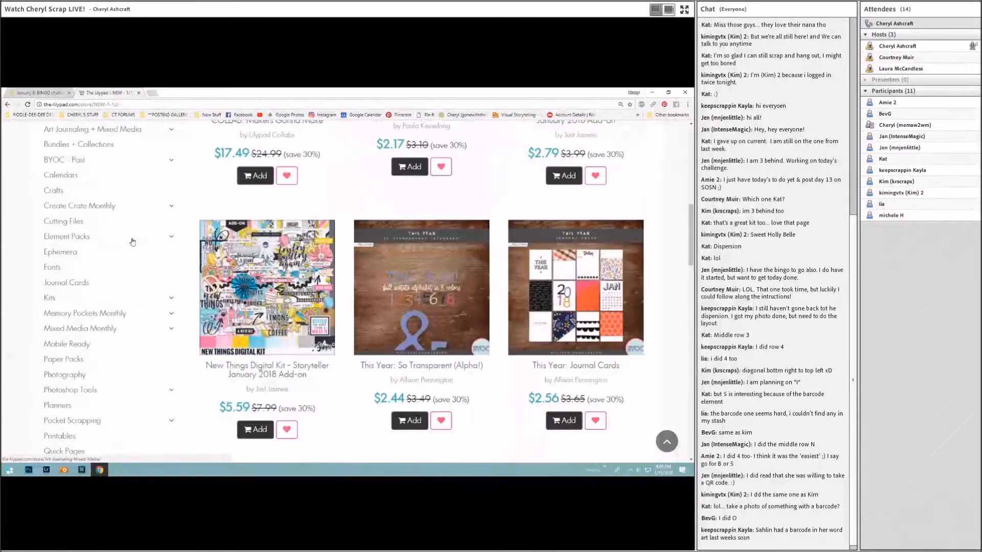
pyautogui.scroll(5, 132, 242)
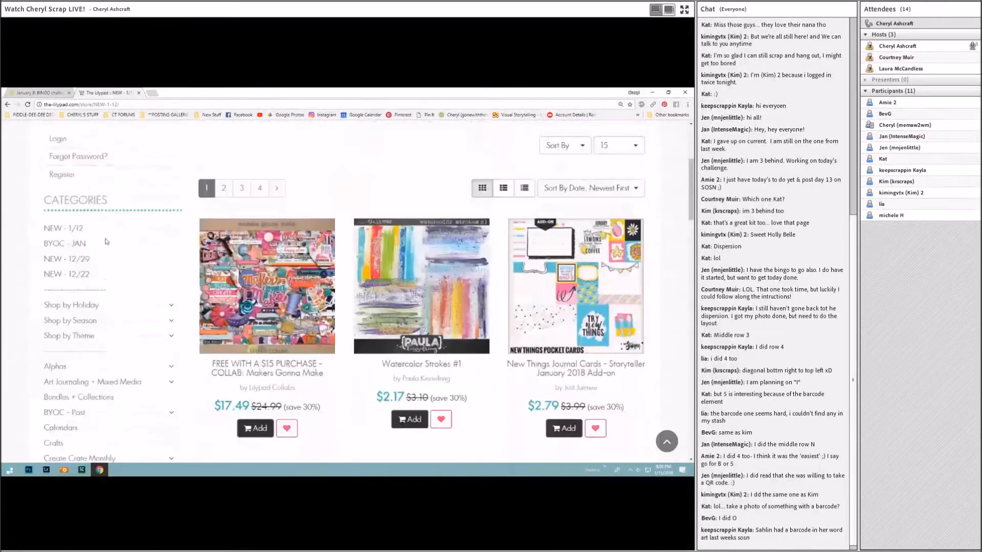
pyautogui.click(80, 277)
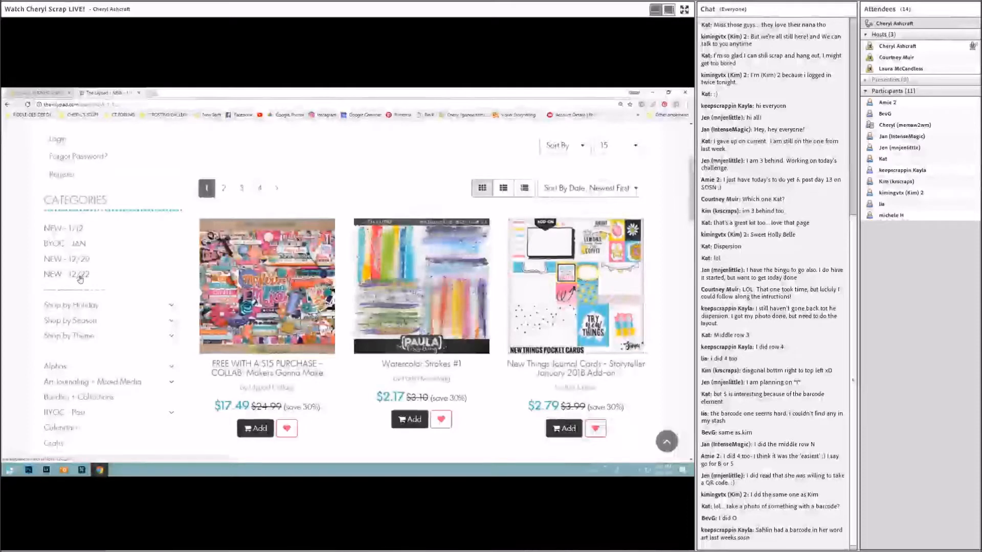
pyautogui.scroll(-3, 80, 280)
pyautogui.scroll(-2, 80, 280)
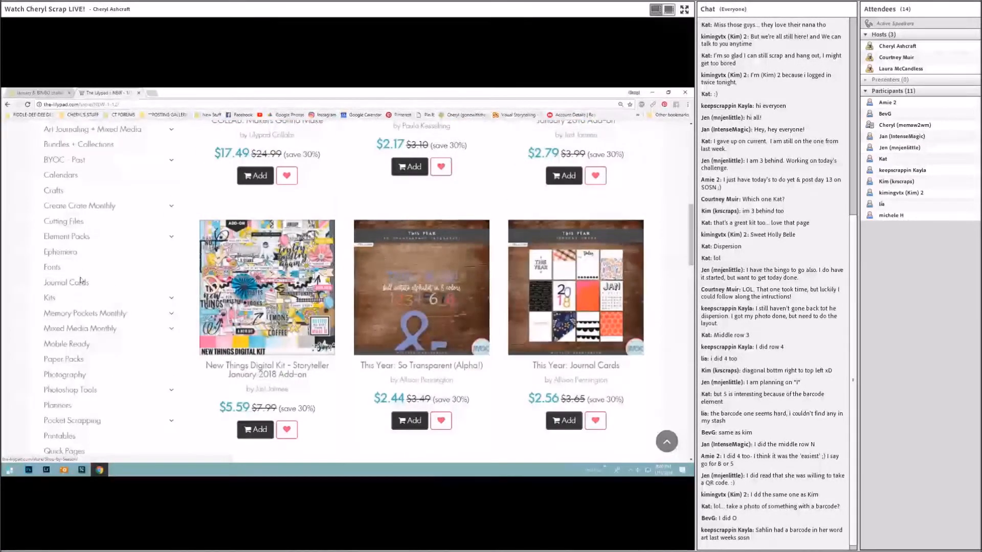
pyautogui.scroll(-4, 80, 281)
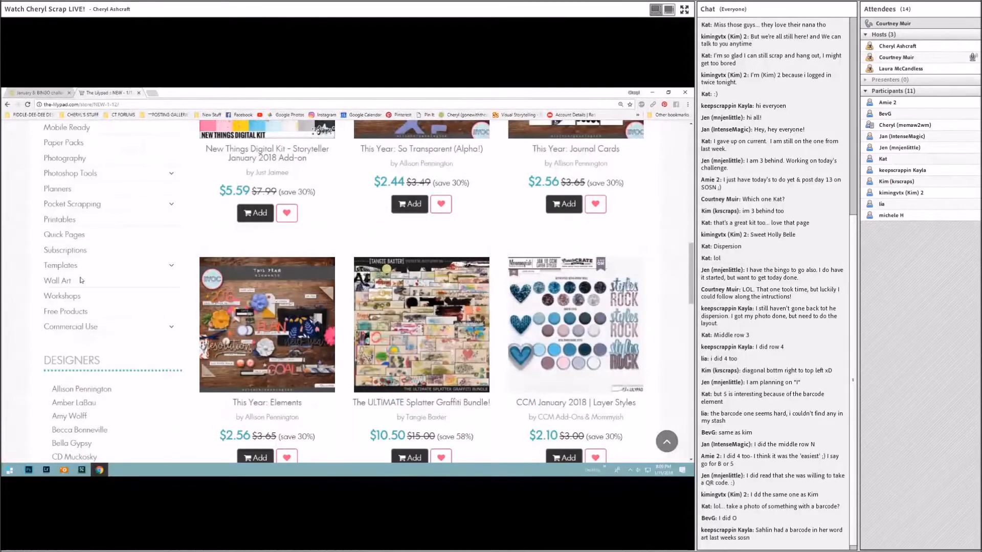
pyautogui.scroll(-4, 80, 281)
pyautogui.scroll(4, 81, 281)
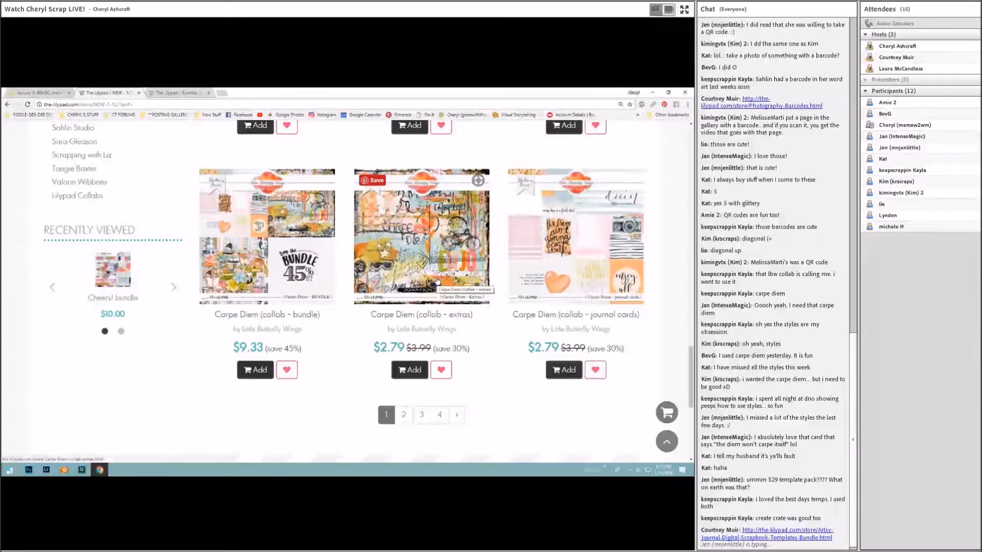
pyautogui.scroll(3, 437, 280)
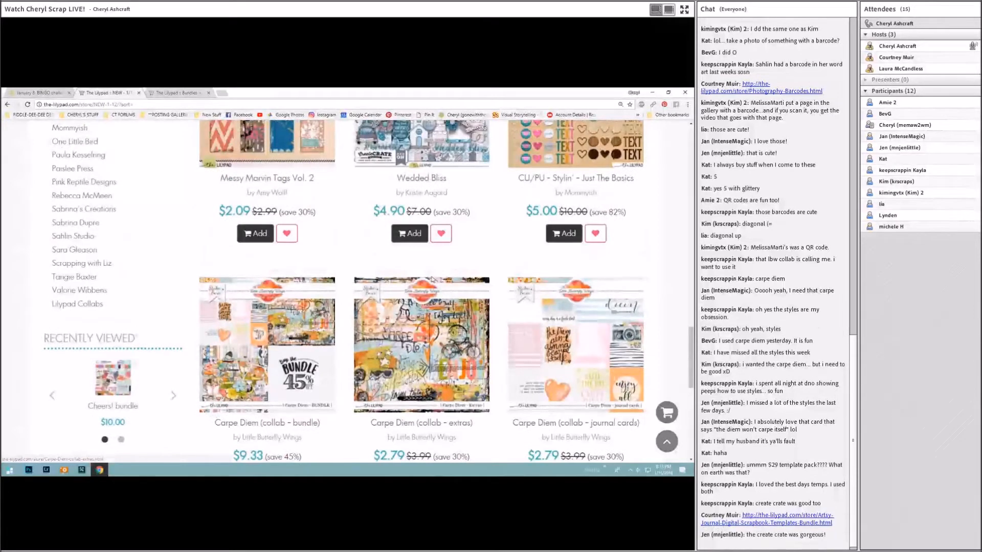
pyautogui.scroll(3, 432, 279)
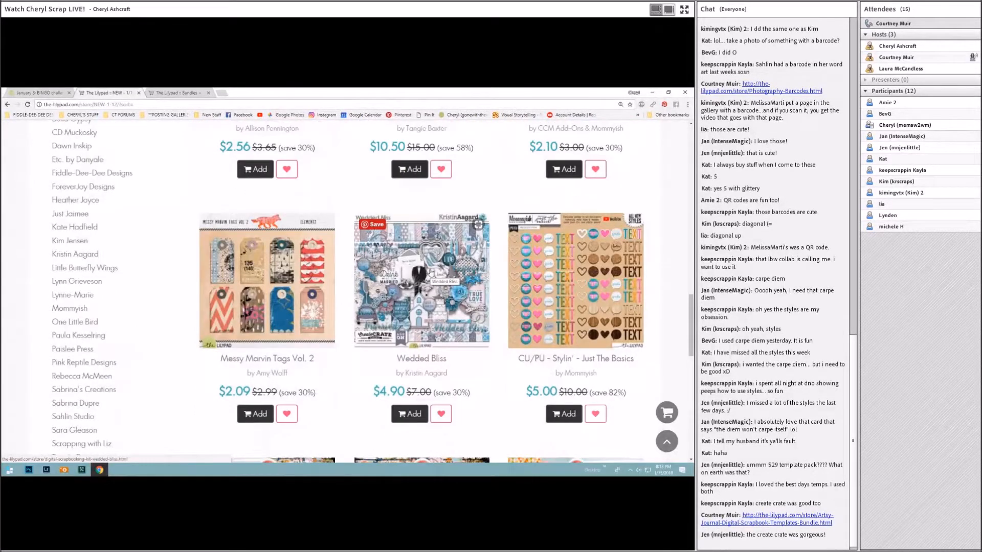
# Open the ForeverJoy Designs designer page in the store and look through its kits and paper packs.
pyautogui.click(110, 187)
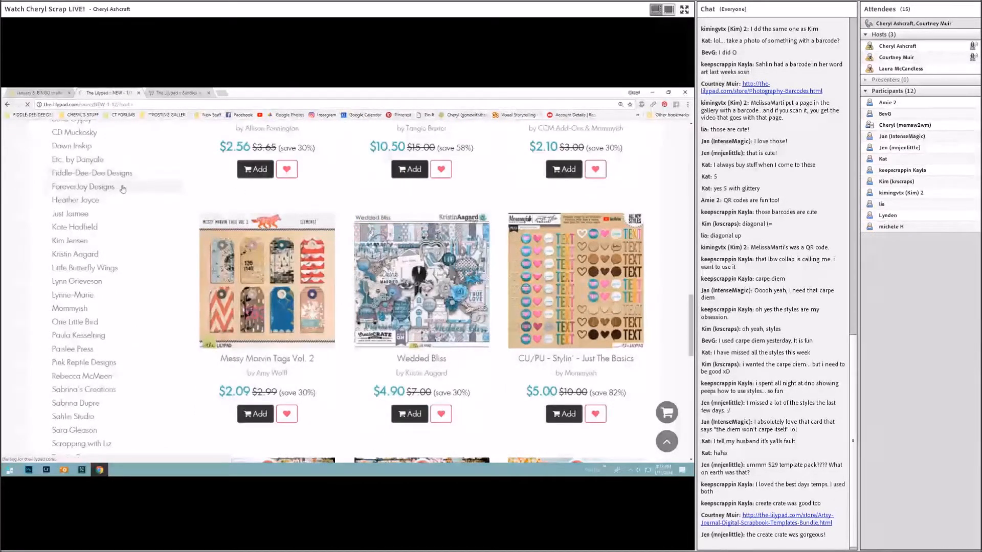
pyautogui.scroll(-4, 458, 248)
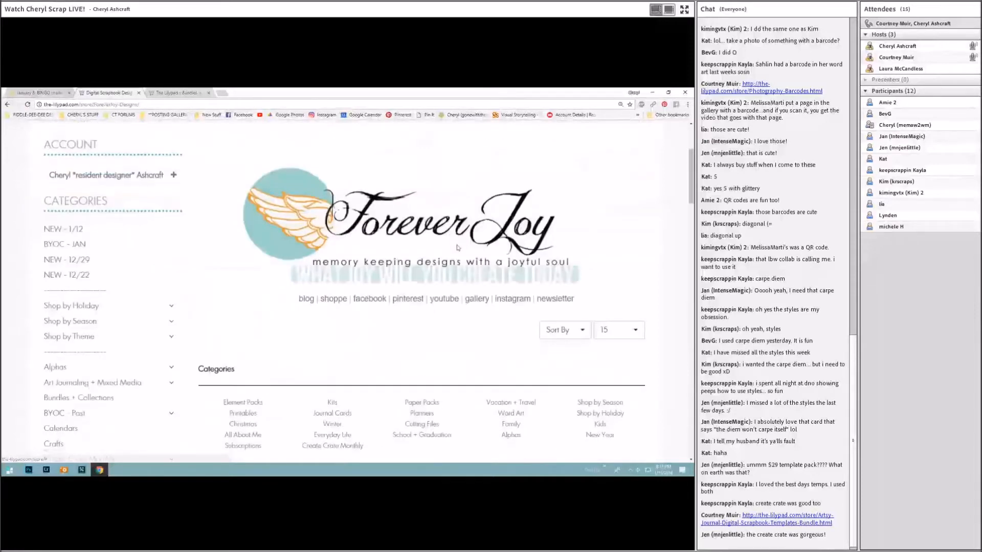
pyautogui.scroll(-7, 457, 248)
pyautogui.scroll(-3, 458, 248)
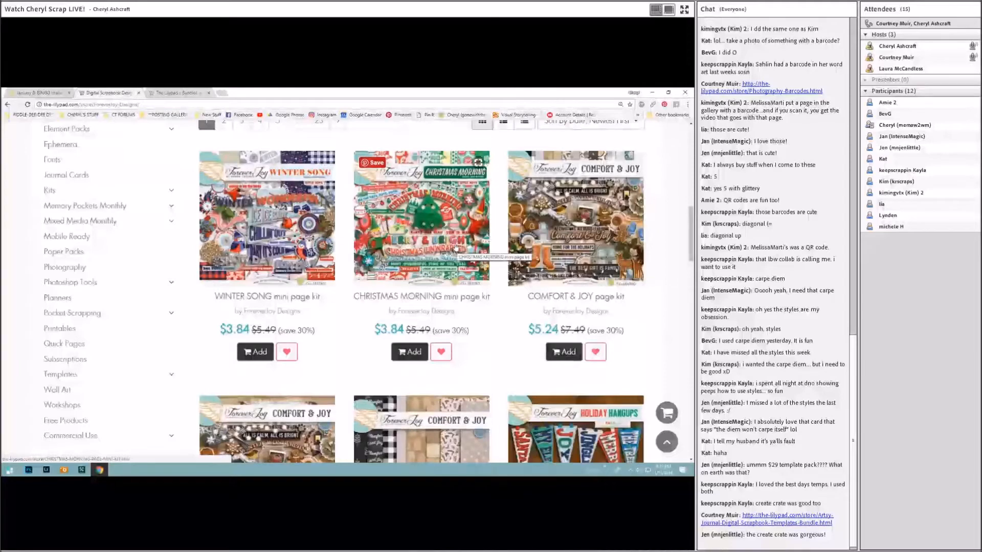
pyautogui.scroll(-2, 457, 247)
pyautogui.scroll(-3, 457, 247)
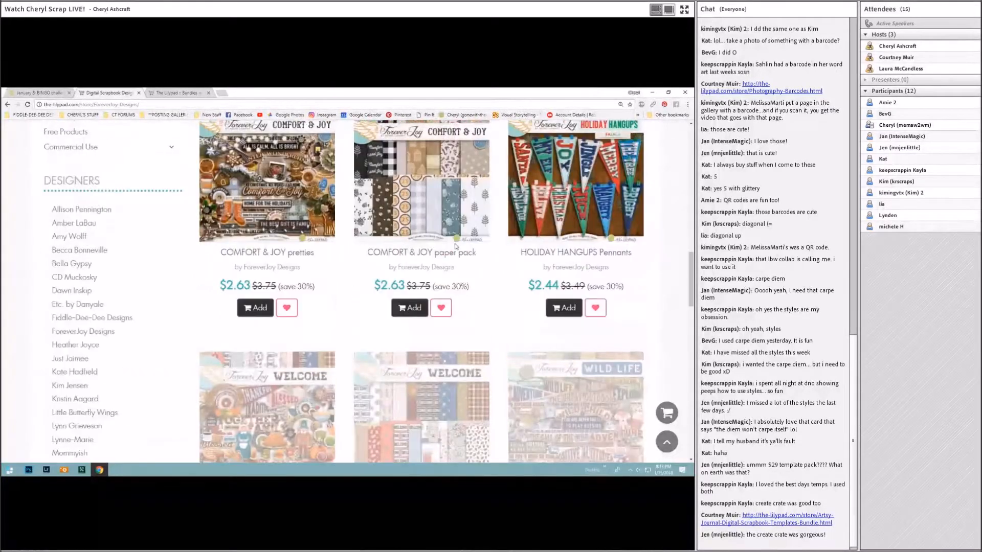
pyautogui.scroll(-3, 456, 247)
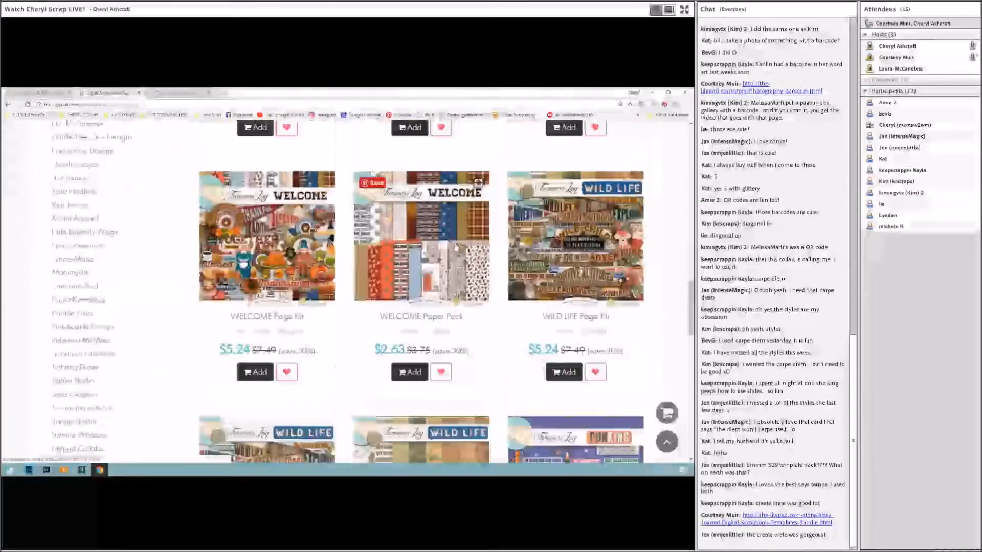
pyautogui.scroll(3, 457, 247)
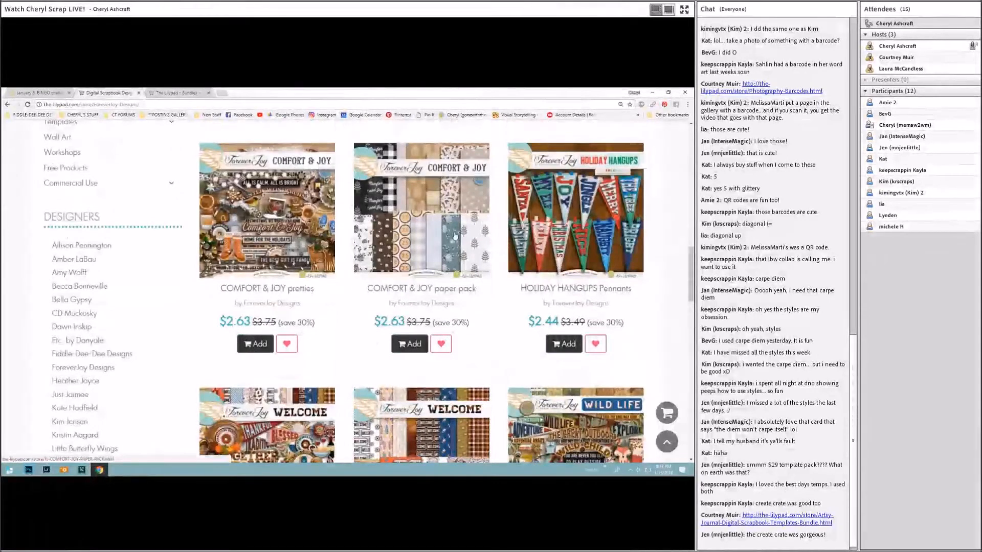
pyautogui.scroll(10, 309, 218)
pyautogui.scroll(1, 302, 226)
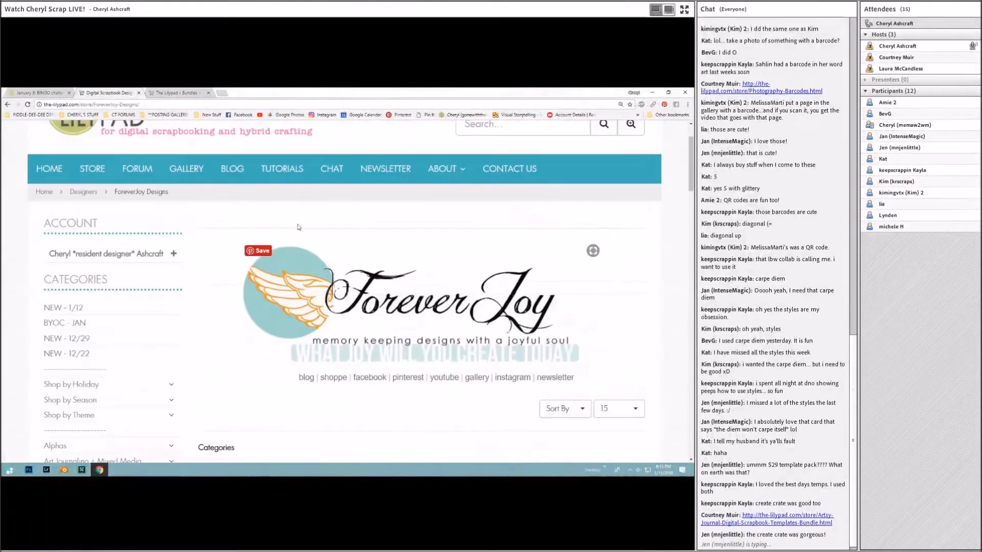
pyautogui.scroll(-12, 298, 227)
pyautogui.scroll(8, 299, 227)
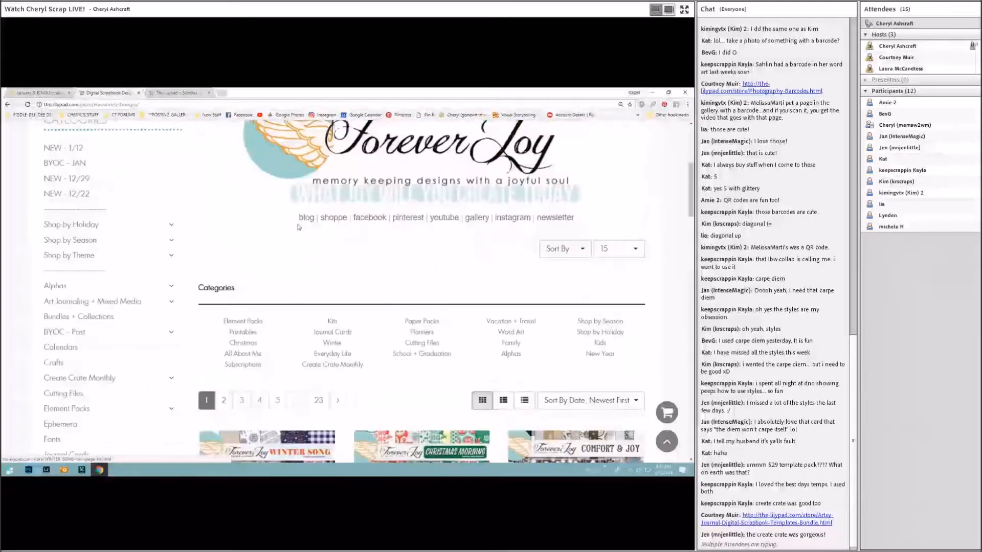
pyautogui.scroll(5, 299, 227)
# Open the thread "TEN BUCKS to the ForeverJoy Shop? Yep! It's gonna happen!" in the forum's Announcement Pad.
pyautogui.click(146, 225)
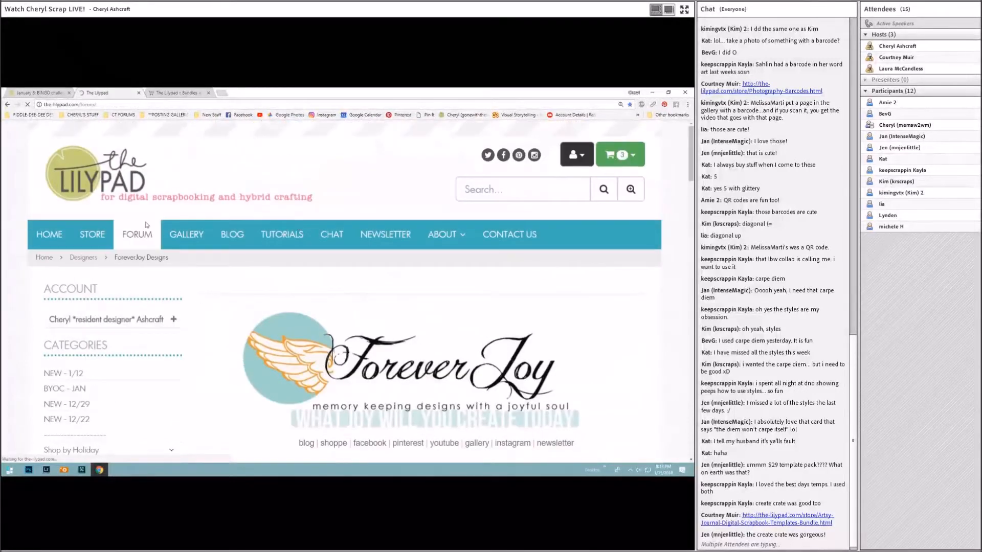
pyautogui.scroll(-4, 105, 193)
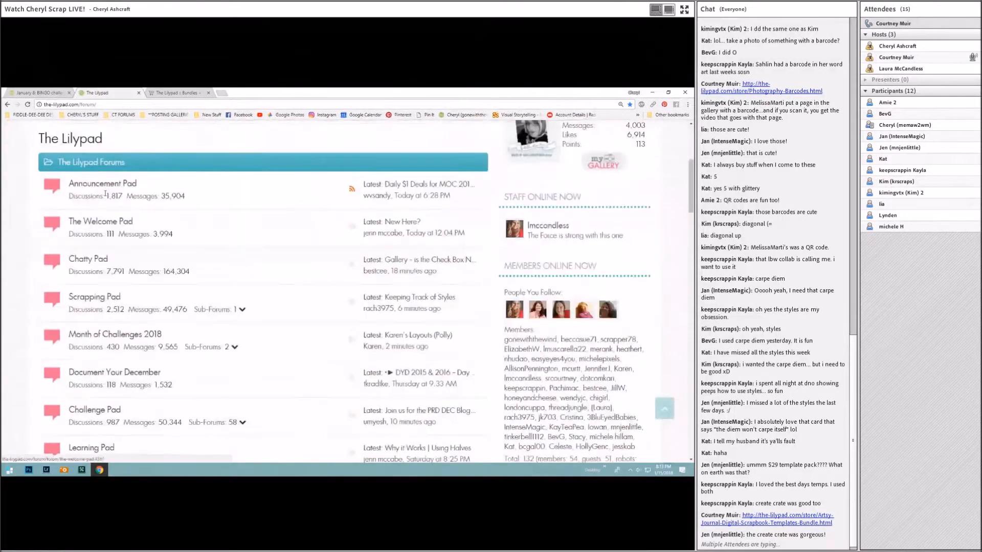
pyautogui.click(103, 184)
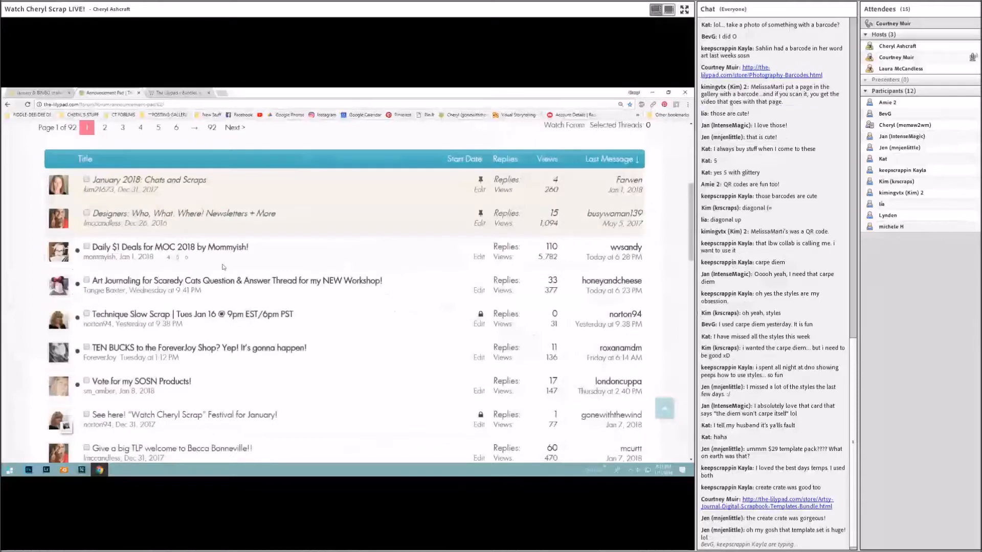
pyautogui.scroll(-3, 222, 267)
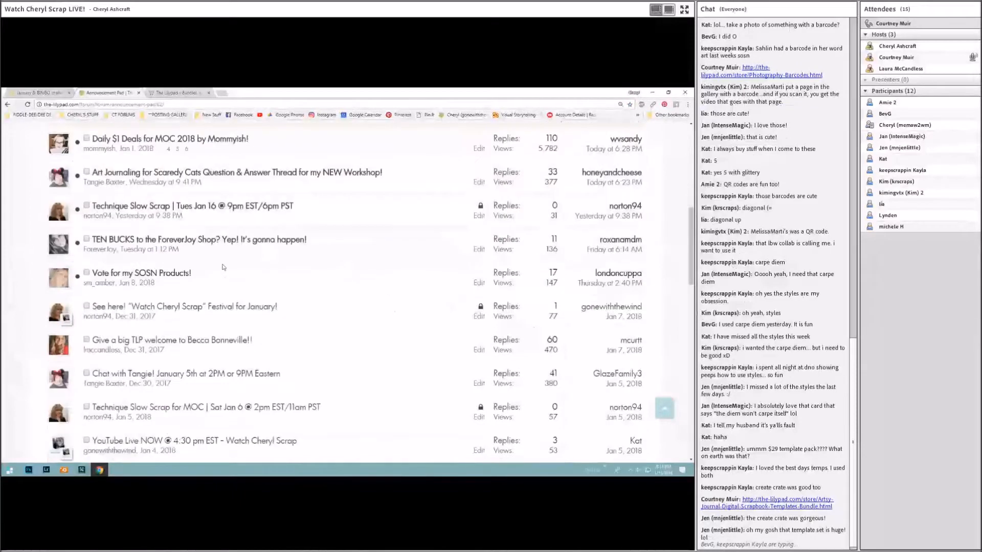
pyautogui.click(174, 240)
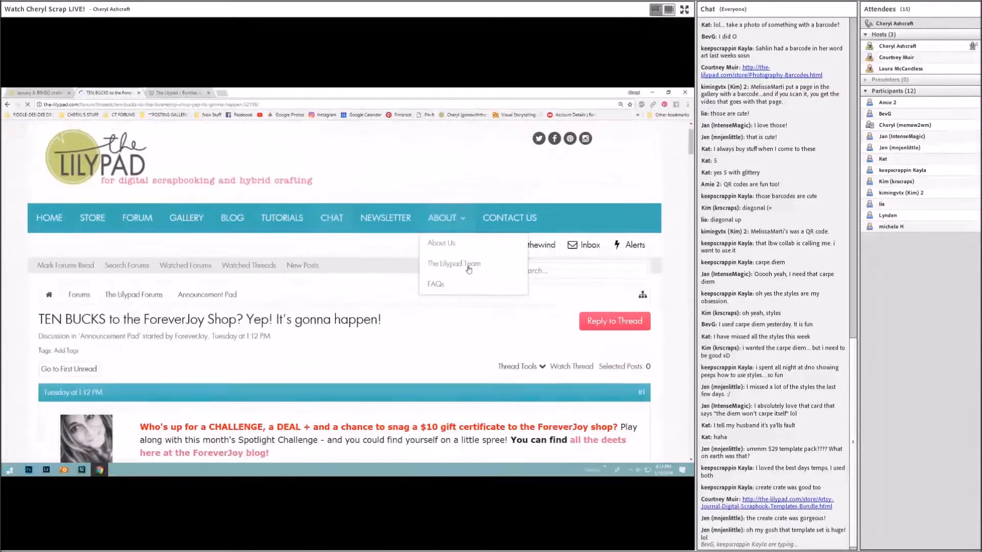
# Look over the thread's first post and open its link to the challenge details on the ForeverJoy blog.
pyautogui.scroll(-10, 469, 270)
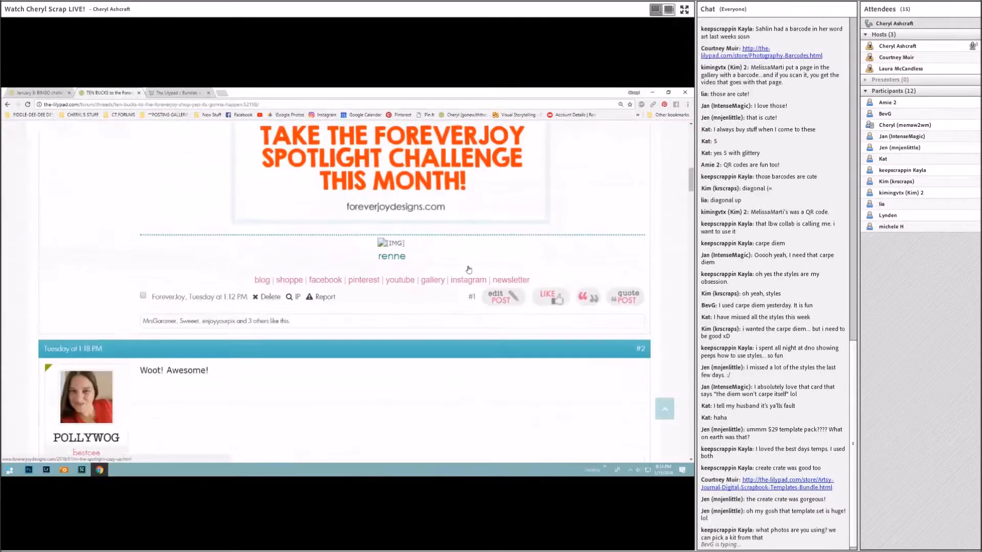
pyautogui.scroll(8, 469, 268)
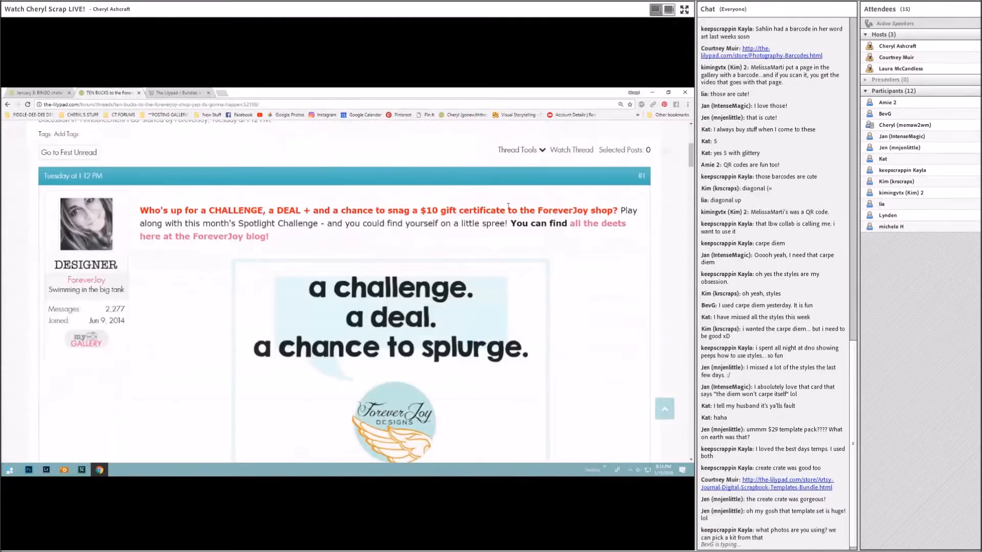
pyautogui.click(605, 227)
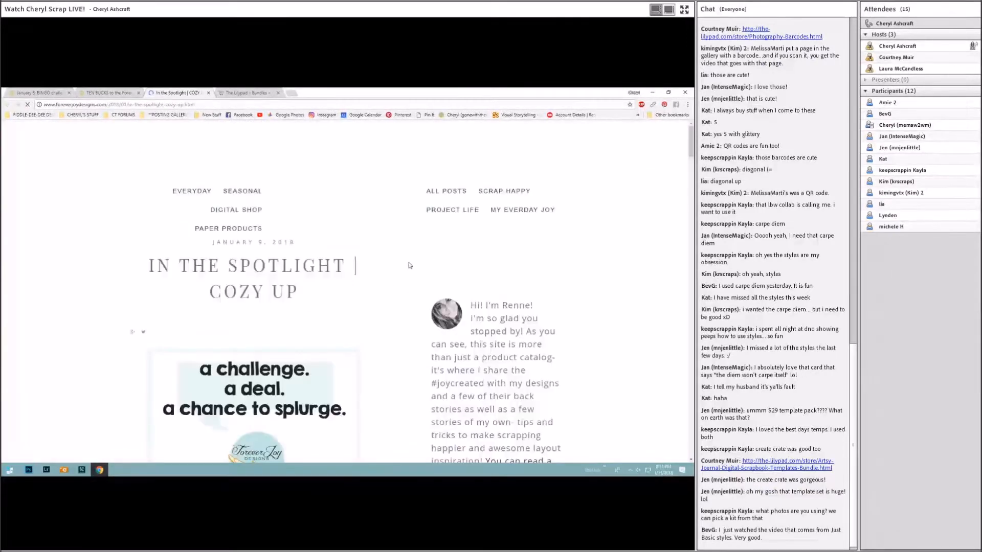
# Examine the Cozy Up spotlight post's challenge rules, kit previews and inspiration layouts.
pyautogui.scroll(-8, 409, 265)
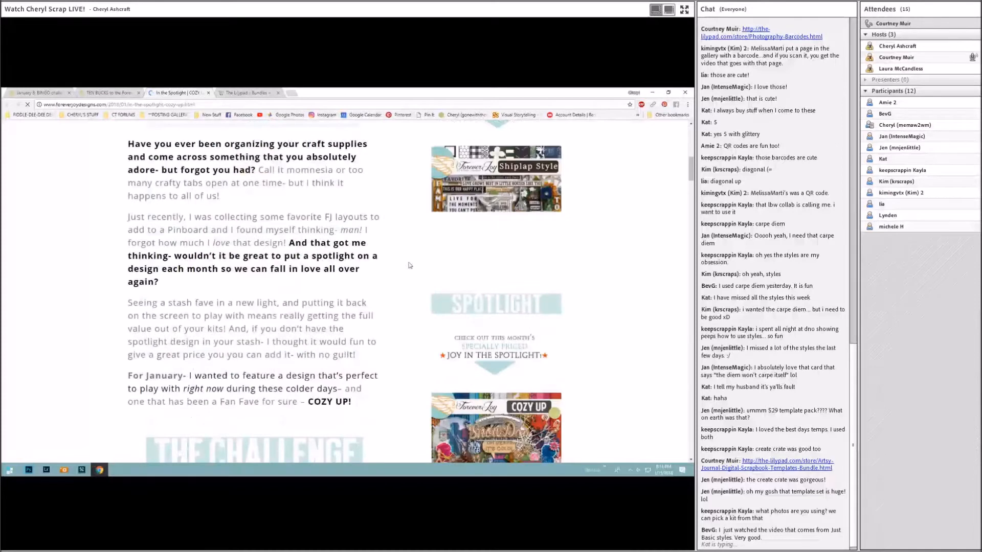
pyautogui.scroll(-6, 408, 265)
pyautogui.scroll(-2, 409, 265)
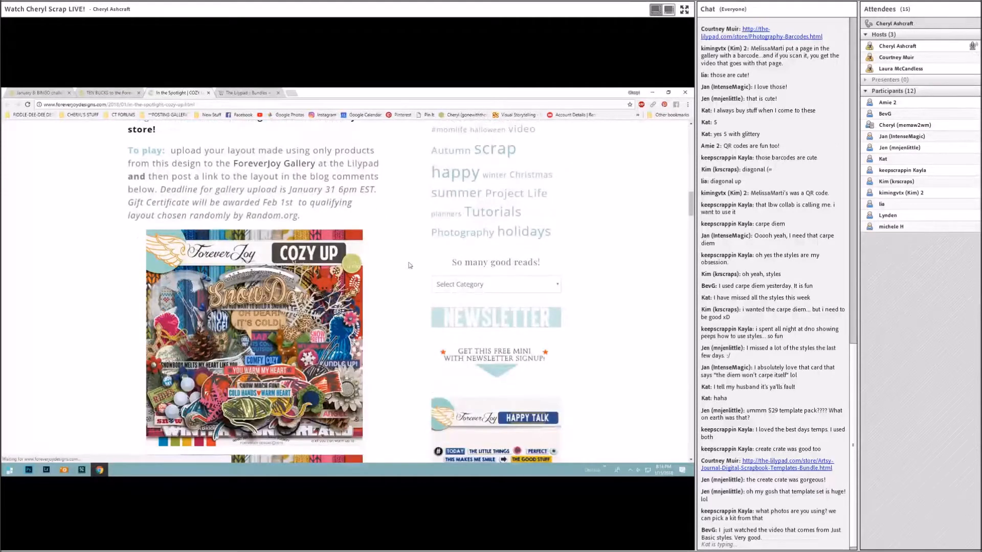
pyautogui.scroll(-6, 408, 265)
pyautogui.scroll(-2, 311, 313)
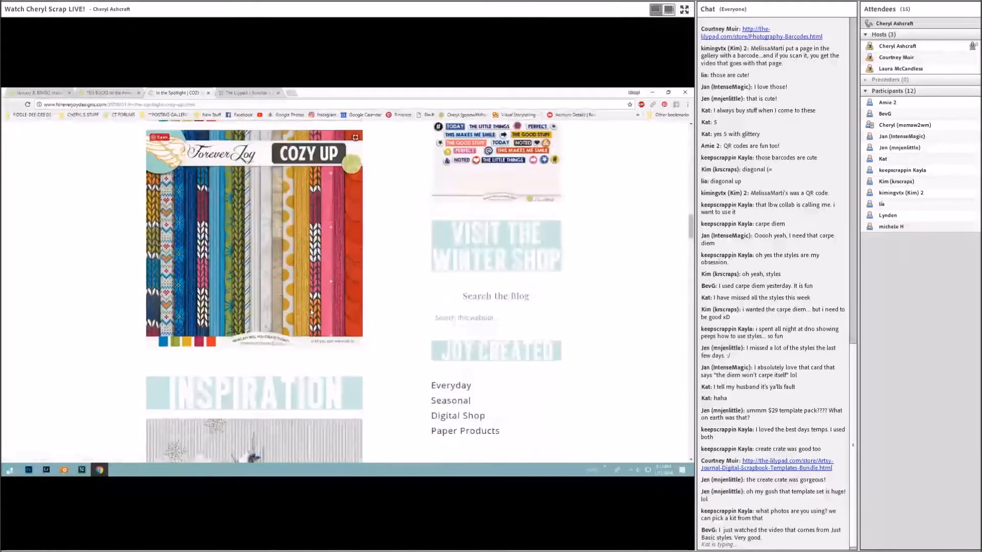
pyautogui.scroll(6, 311, 313)
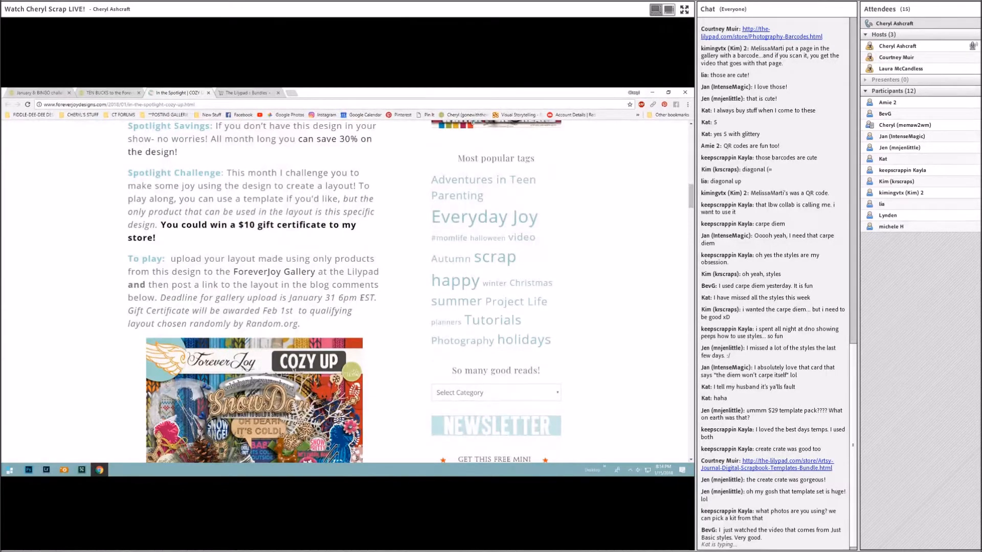
pyautogui.scroll(-3, 317, 297)
pyautogui.scroll(-6, 317, 296)
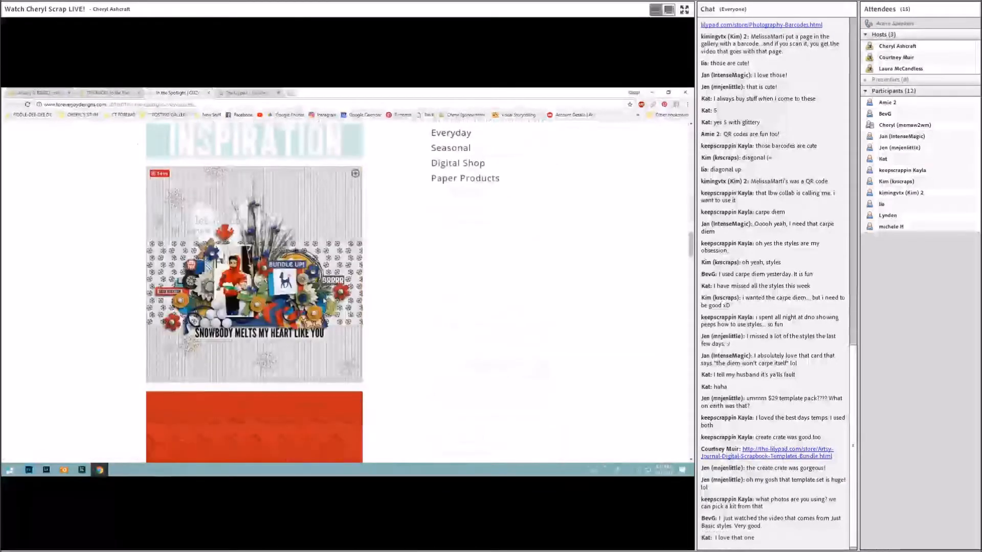
pyautogui.scroll(-5, 324, 300)
pyautogui.scroll(-4, 324, 301)
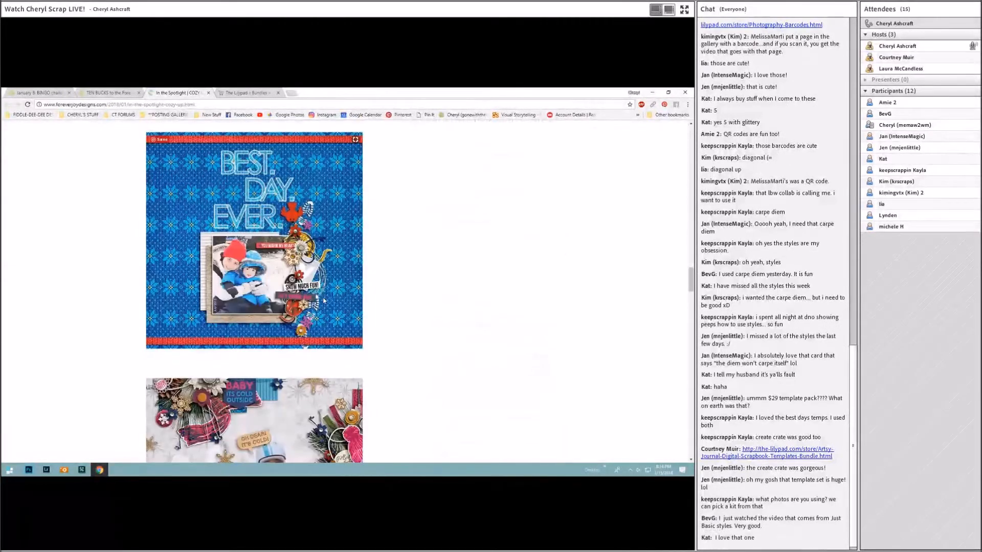
pyautogui.scroll(5, 324, 301)
pyautogui.scroll(4, 323, 288)
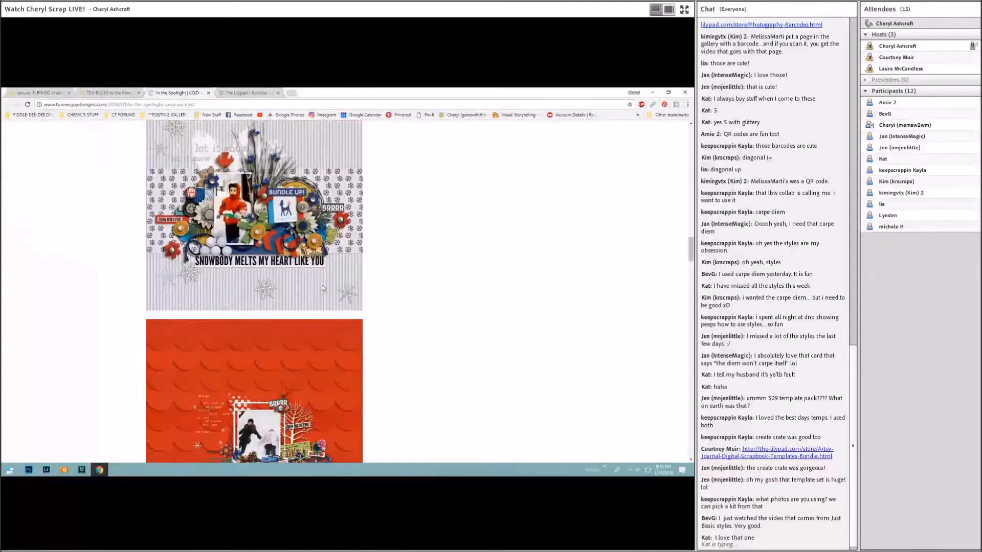
# Look back over the Cozy Up kit and paper previews in the spotlight post.
pyautogui.scroll(5, 323, 288)
pyautogui.scroll(4, 322, 288)
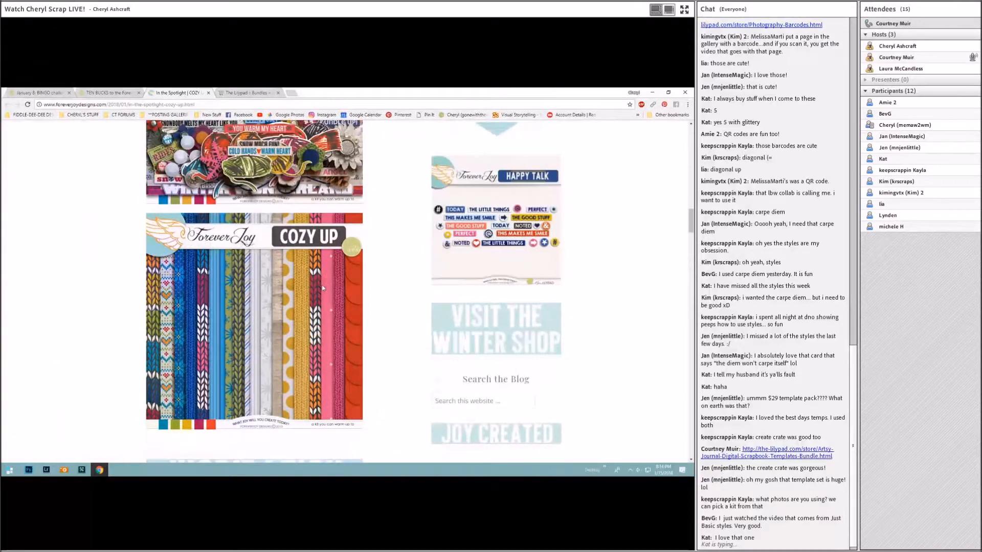
pyautogui.scroll(3, 323, 288)
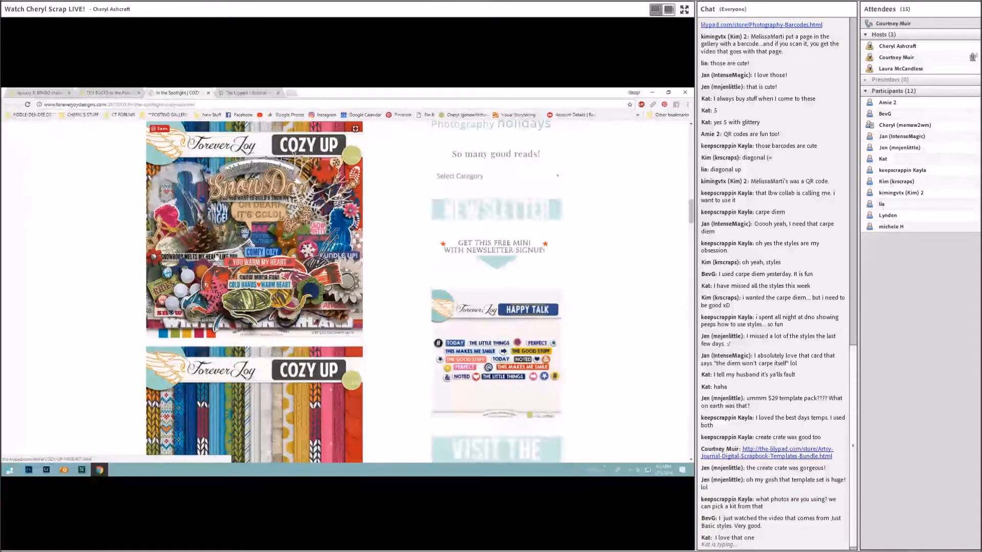
pyautogui.scroll(2, 286, 199)
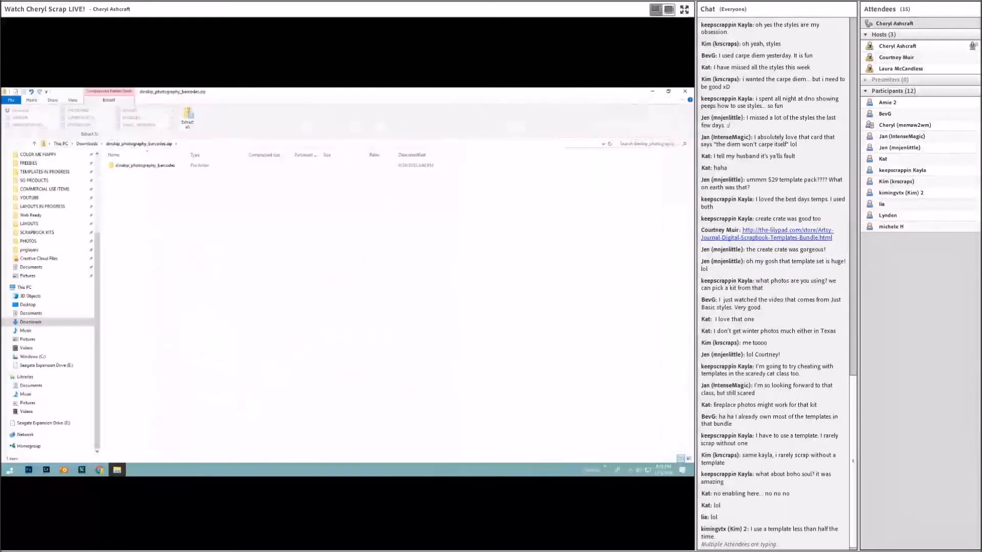
# Cut the photography barcodes zip file from the Downloads folder and close the file window.
pyautogui.click(95, 144)
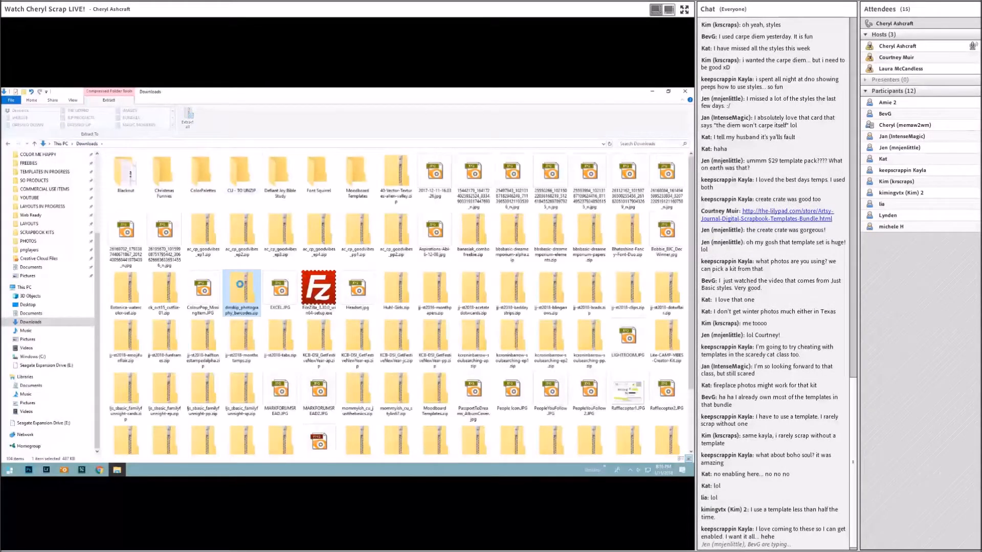
pyautogui.rightClick(241, 283)
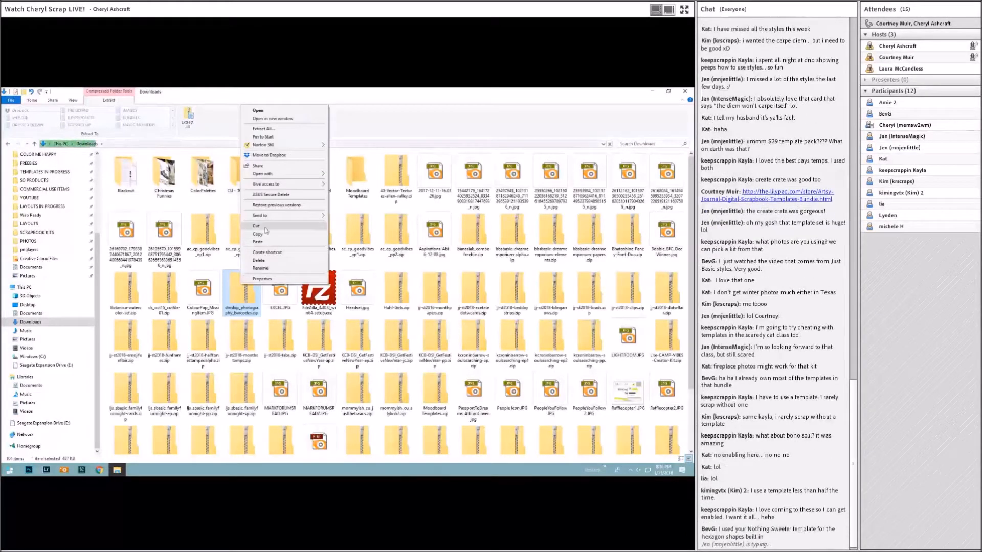
pyautogui.click(266, 227)
pyautogui.click(685, 91)
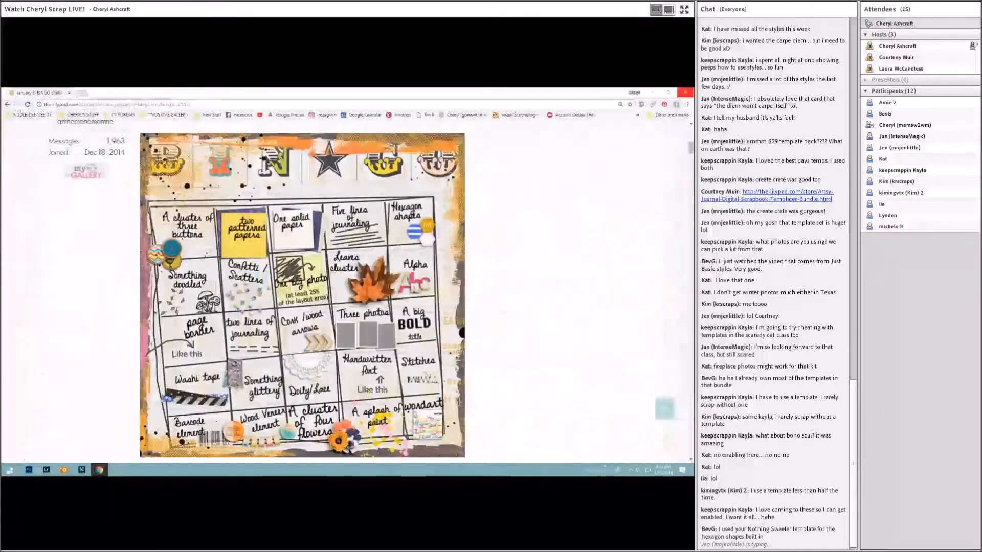
# Switch to ACDSee and look through the Best Days Dressed Up template previews.
pyautogui.click(64, 470)
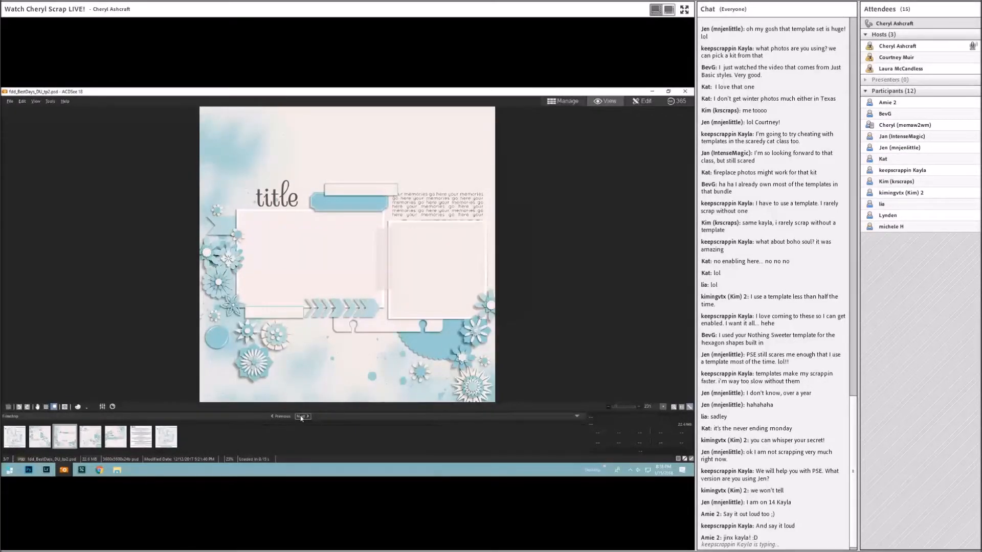
pyautogui.click(300, 417)
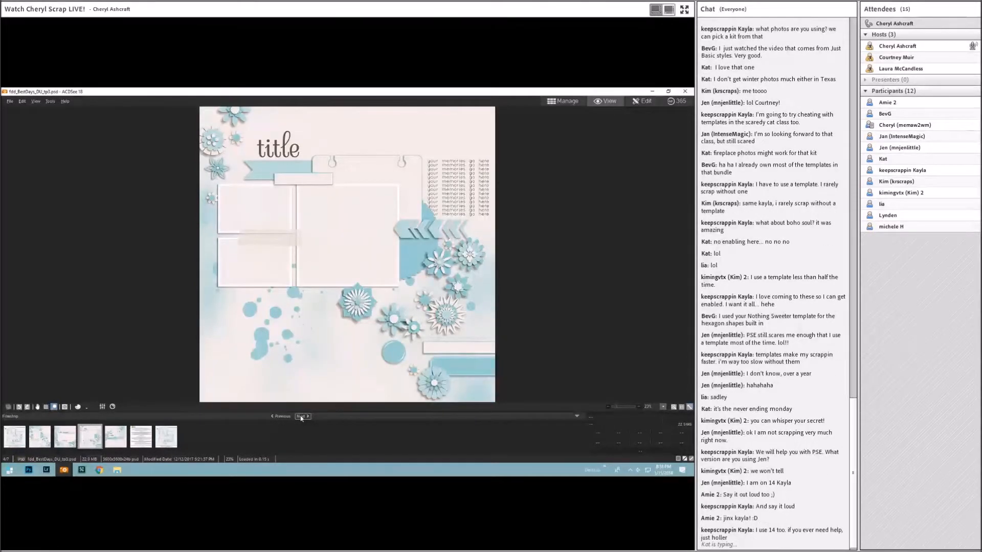
pyautogui.click(301, 418)
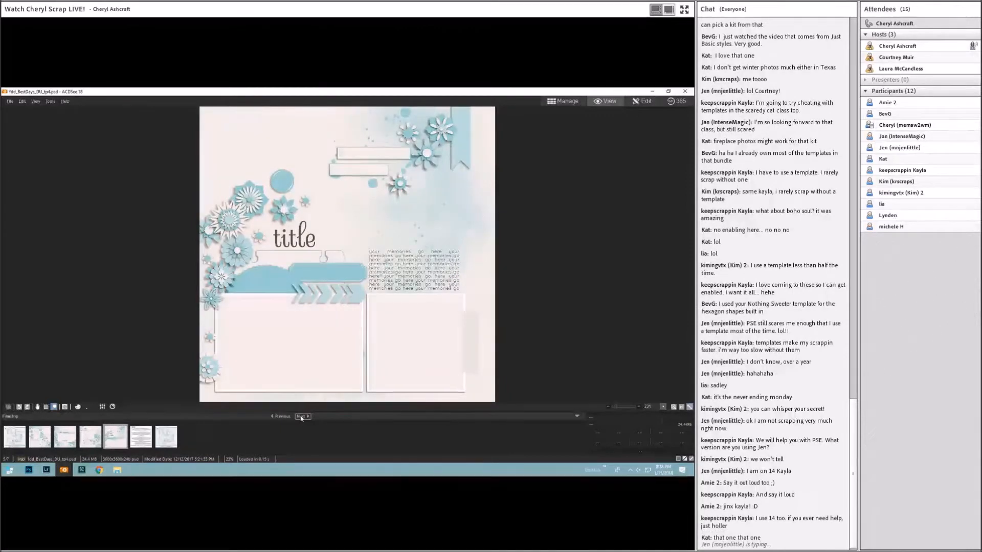
pyautogui.doubleClick(274, 417)
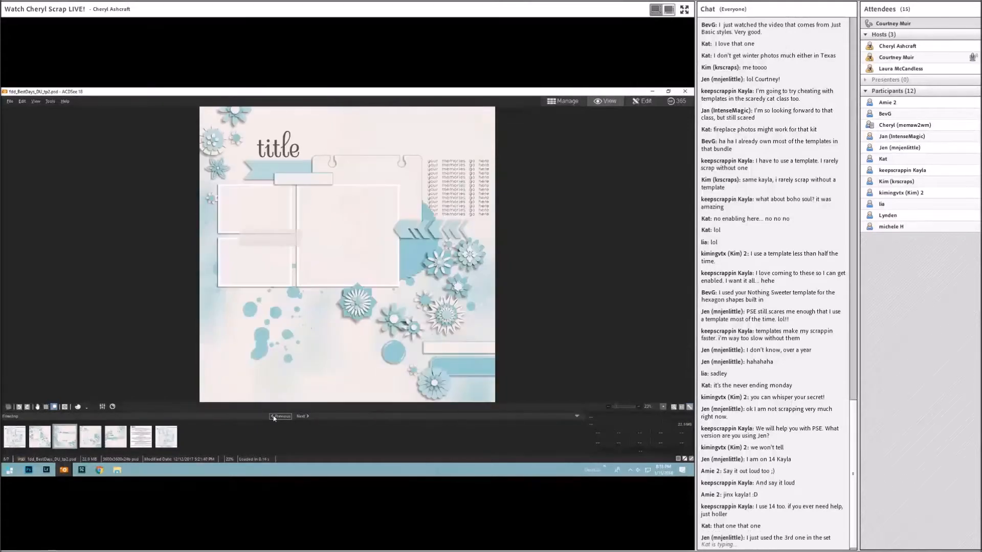
pyautogui.click(273, 416)
pyautogui.tripleClick(302, 417)
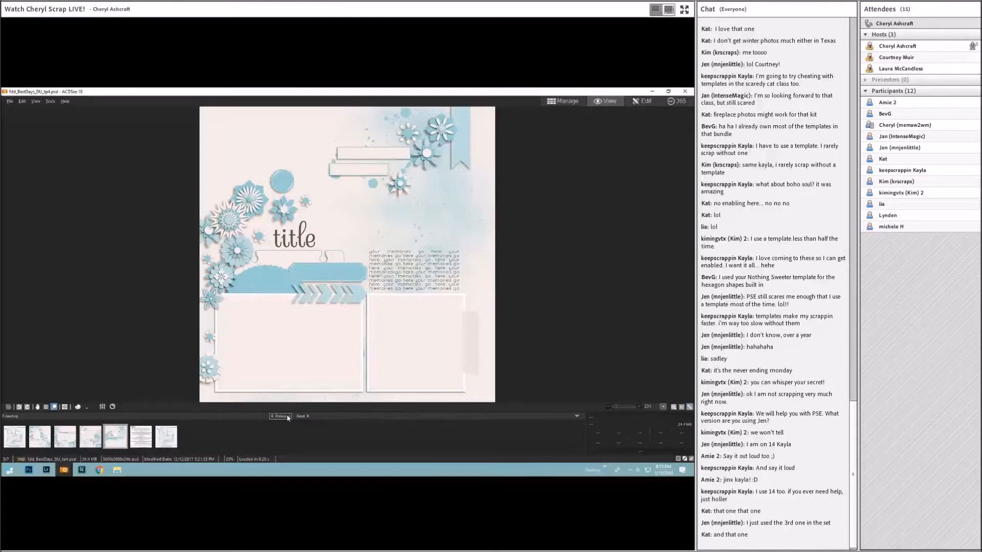
# Check the January 8 BINGO card in the browser and compare the Best Days templates again in ACDSee, ending on the three-photo template tp3.
pyautogui.hotkey('alt', 'Tab')
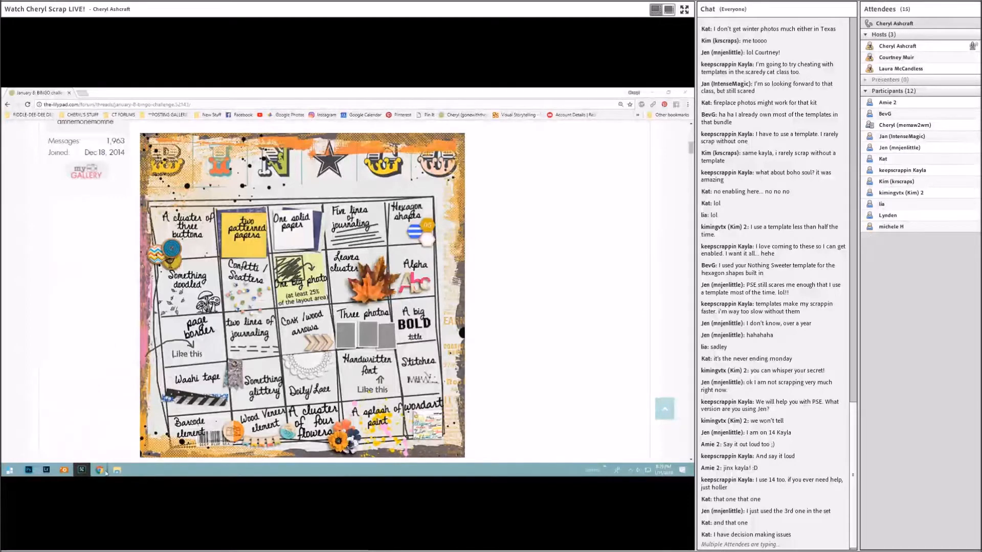
pyautogui.moveTo(64, 472)
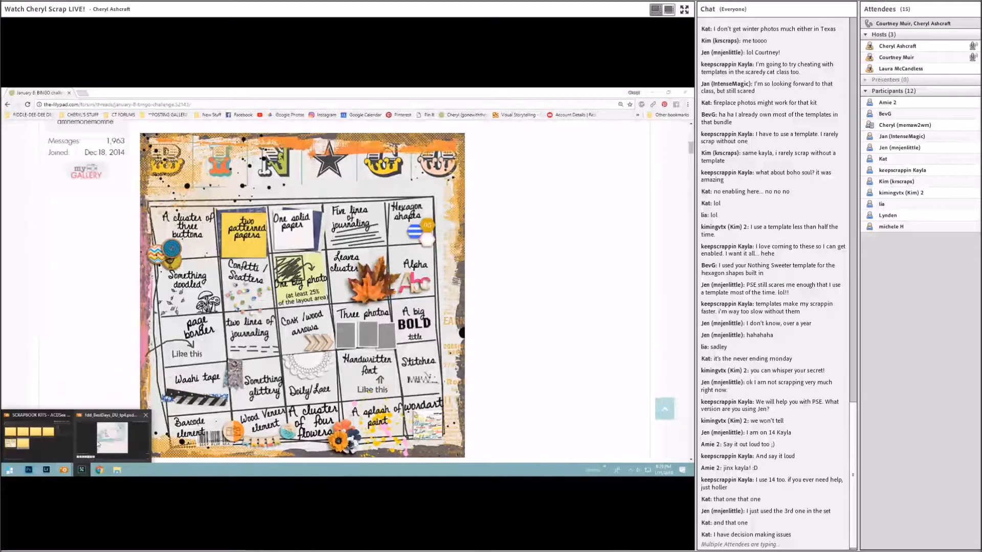
pyautogui.click(114, 437)
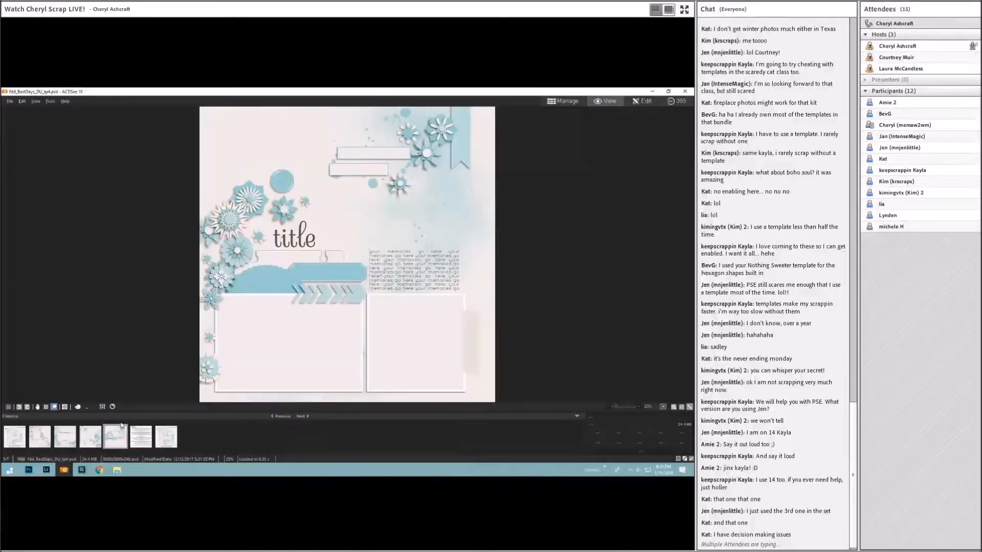
pyautogui.click(280, 417)
pyautogui.click(280, 416)
pyautogui.click(280, 416)
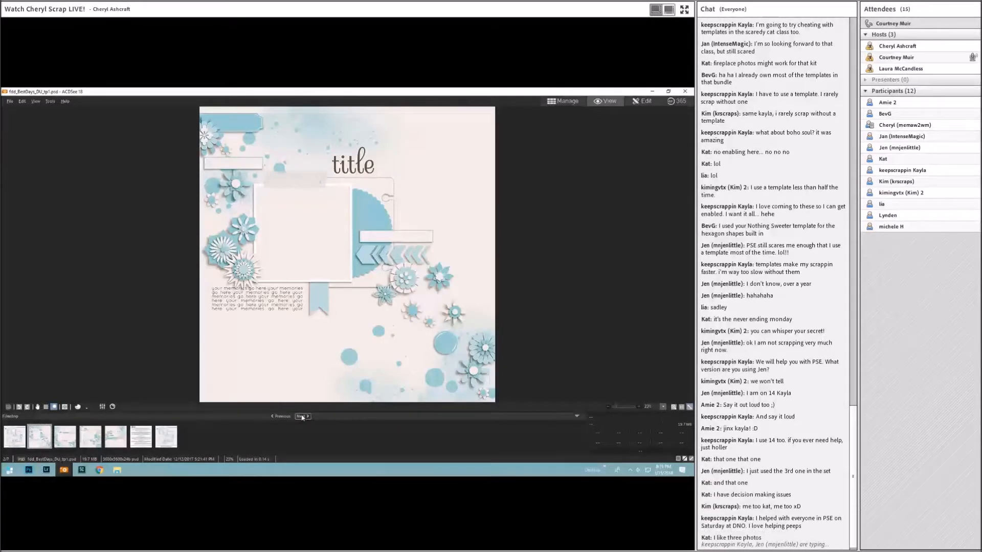
pyautogui.click(302, 417)
pyautogui.click(302, 417)
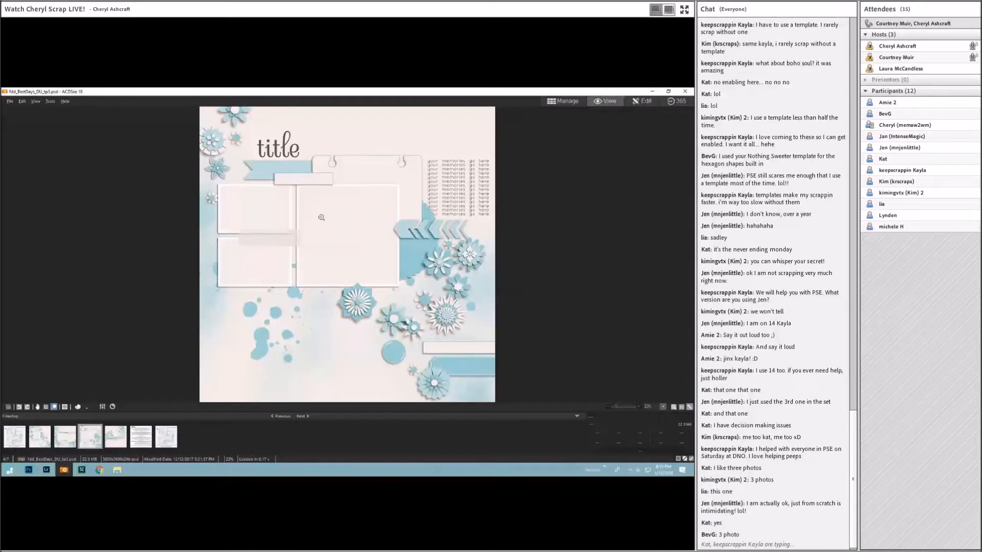
# Open the three-photo Best Days template in Photoshop and save it as Challenge8_WIP in the LAYOUTS IN PROGRESS folder.
pyautogui.click(685, 91)
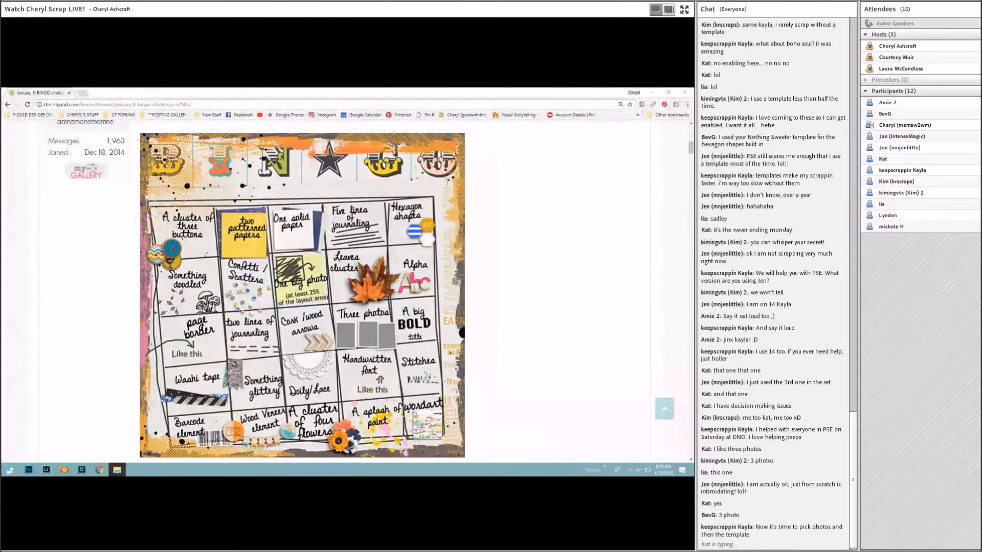
pyautogui.moveTo(117, 470); pyautogui.dragTo(157, 313)
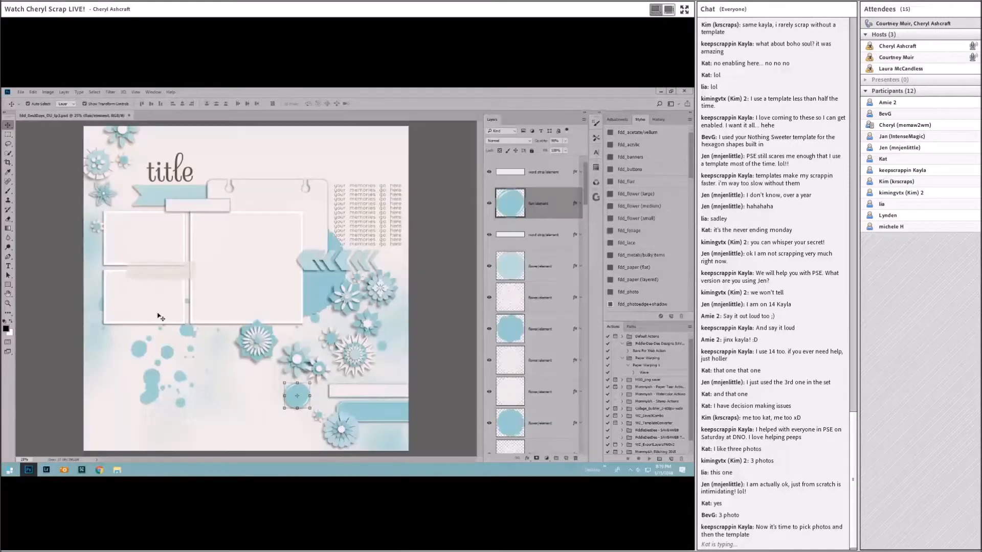
pyautogui.click(20, 92)
pyautogui.click(37, 173)
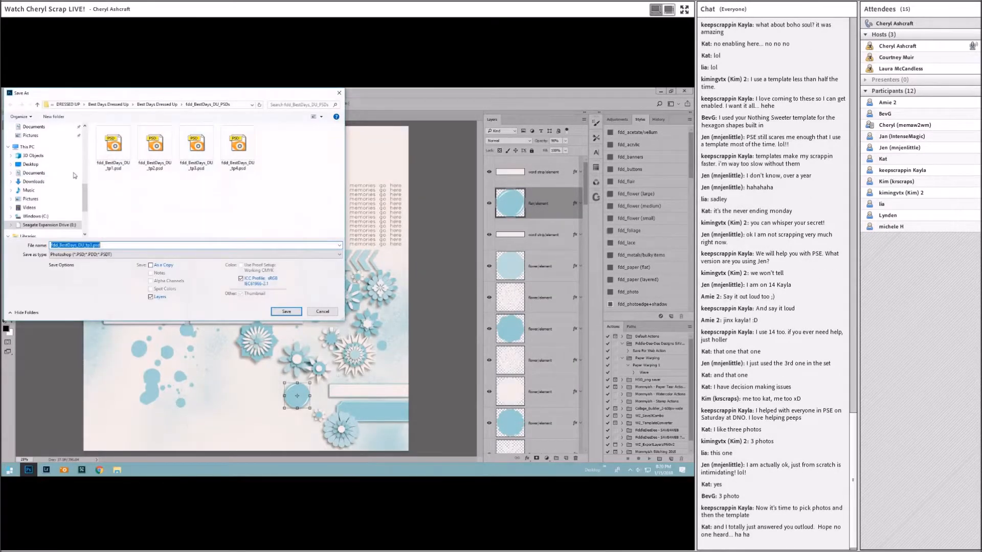
pyautogui.scroll(3, 59, 153)
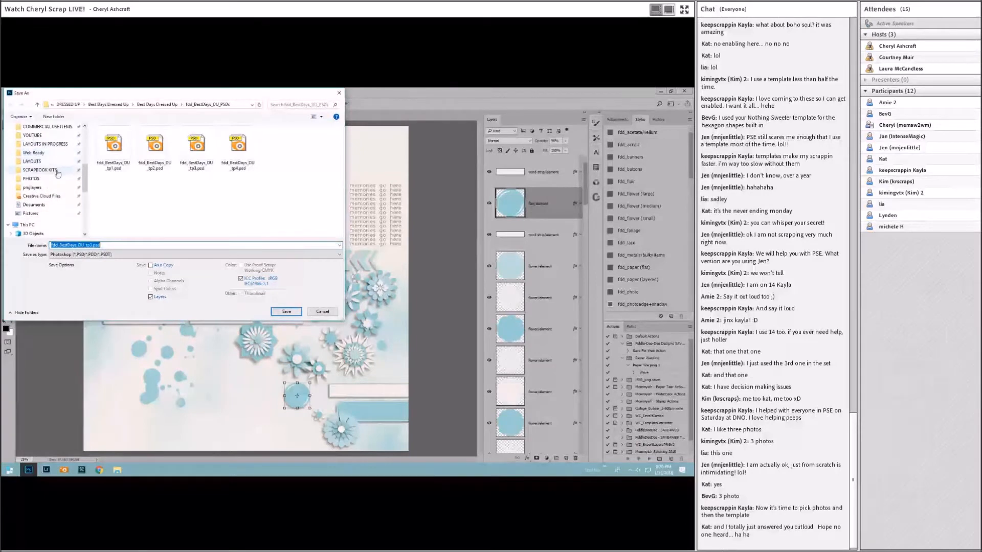
pyautogui.click(45, 145)
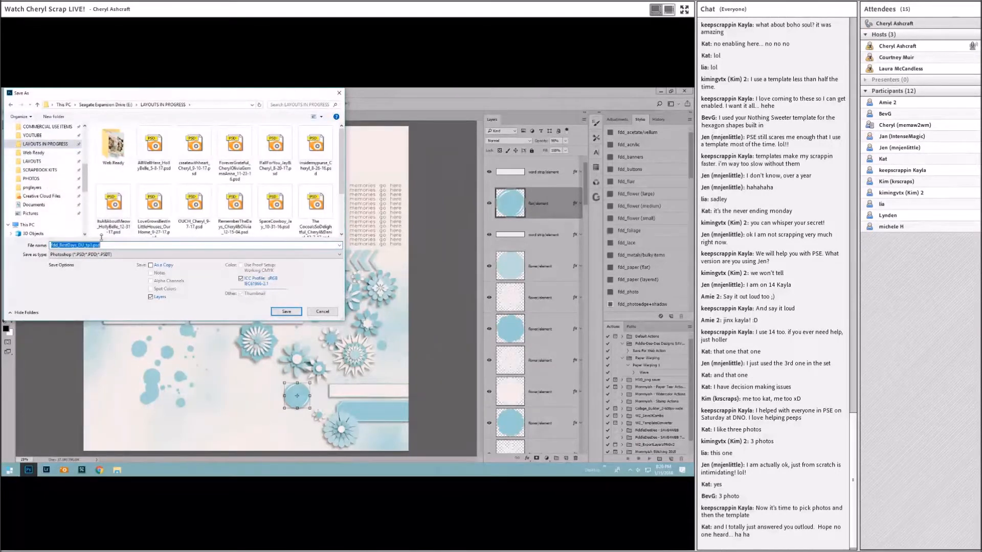
pyautogui.write('Chal')
pyautogui.write('lenge8_WIP')
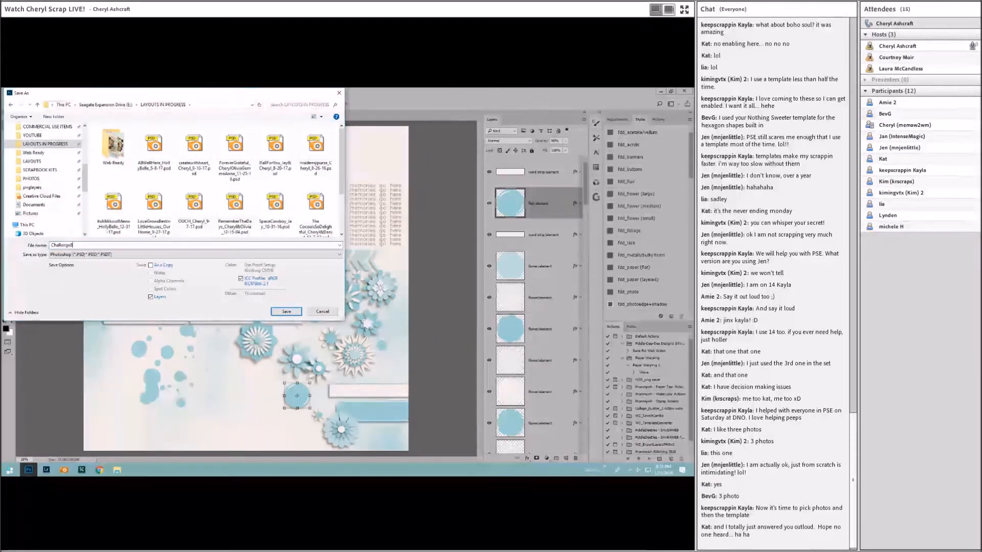
pyautogui.press('Return')
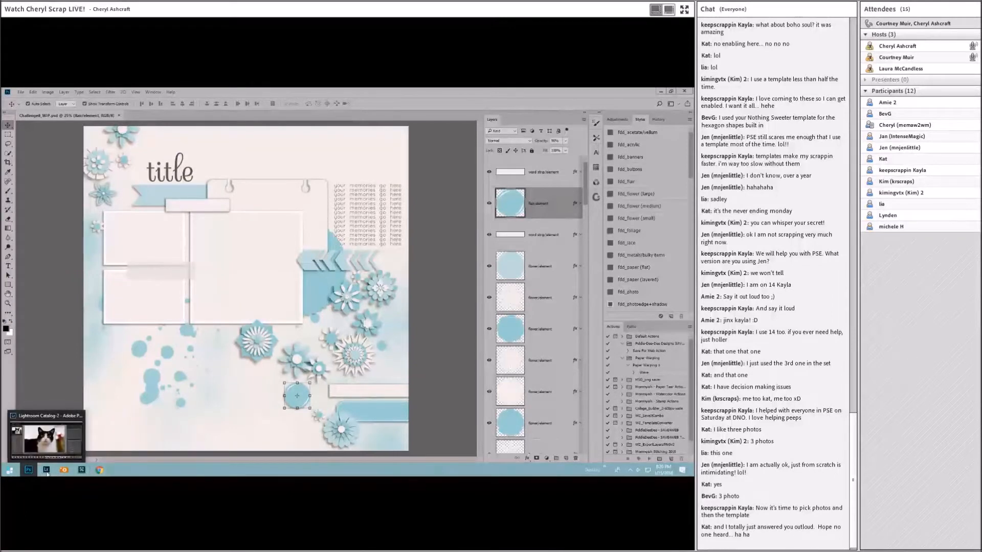
# Switch to Lightroom and show the photos of the 2017-01-02 folder as a thumbnail grid.
pyautogui.click(46, 472)
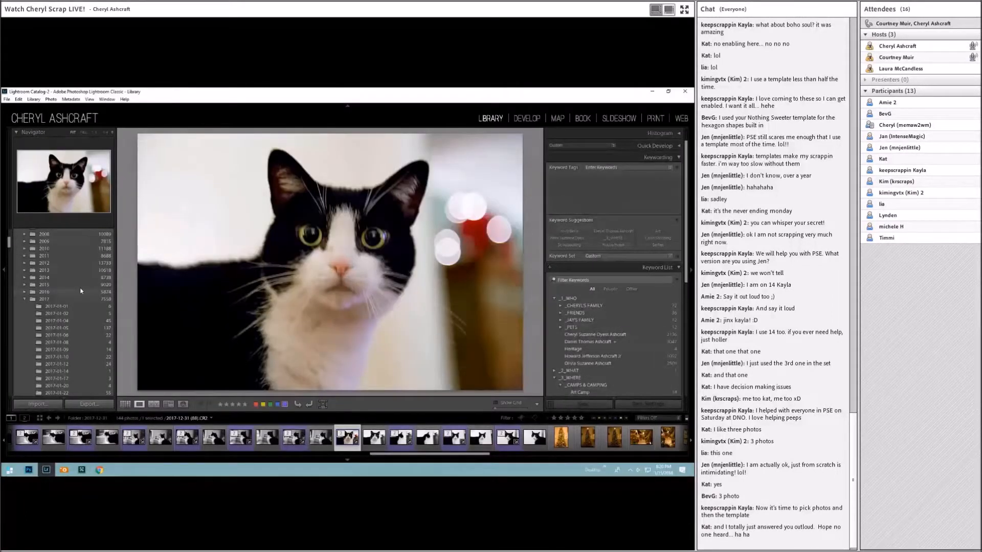
pyautogui.scroll(-4, 59, 310)
pyautogui.scroll(4, 59, 311)
pyautogui.click(59, 314)
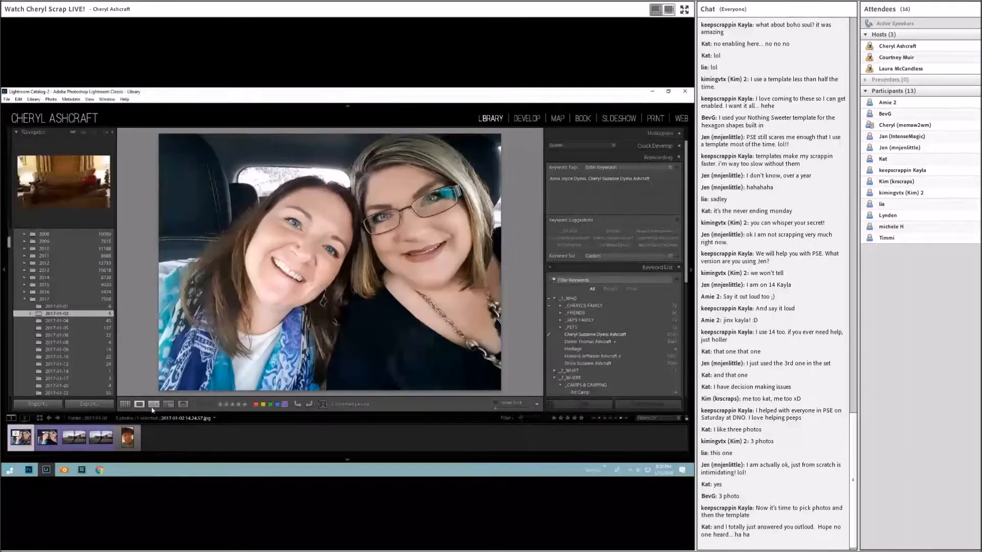
pyautogui.click(123, 404)
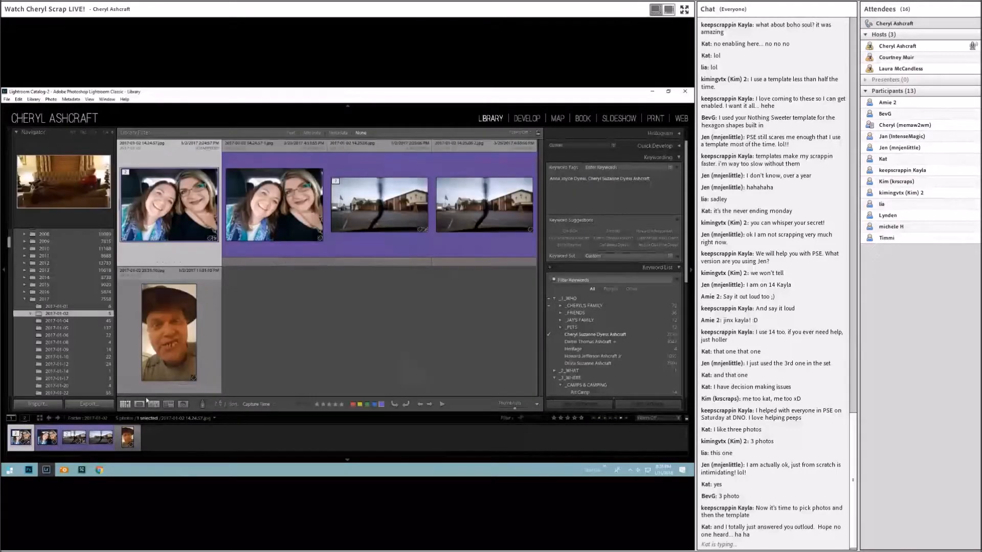
# Look through the photo thumbnails of the 2017-01-04 folder down to its last picture.
pyautogui.click(83, 323)
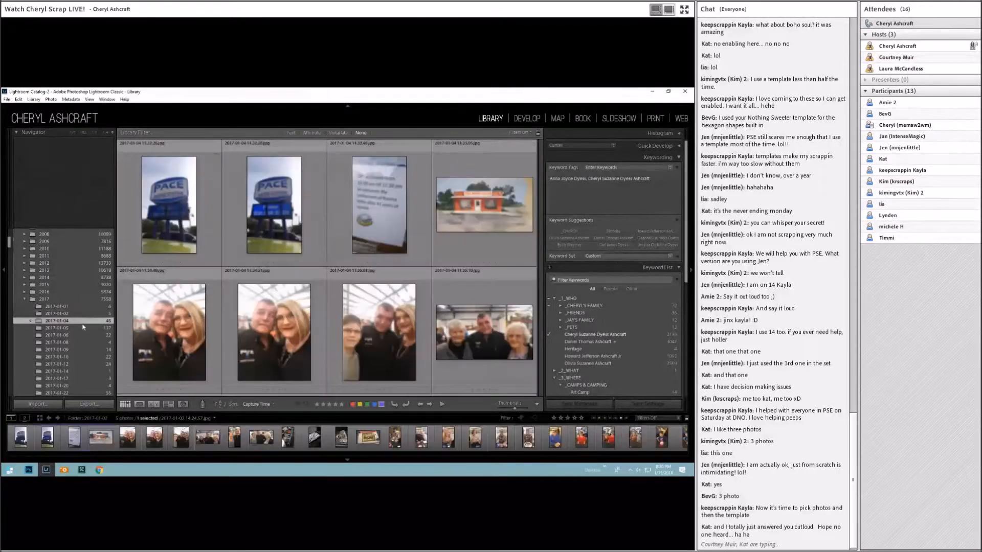
pyautogui.scroll(-2, 208, 323)
pyautogui.scroll(-5, 208, 320)
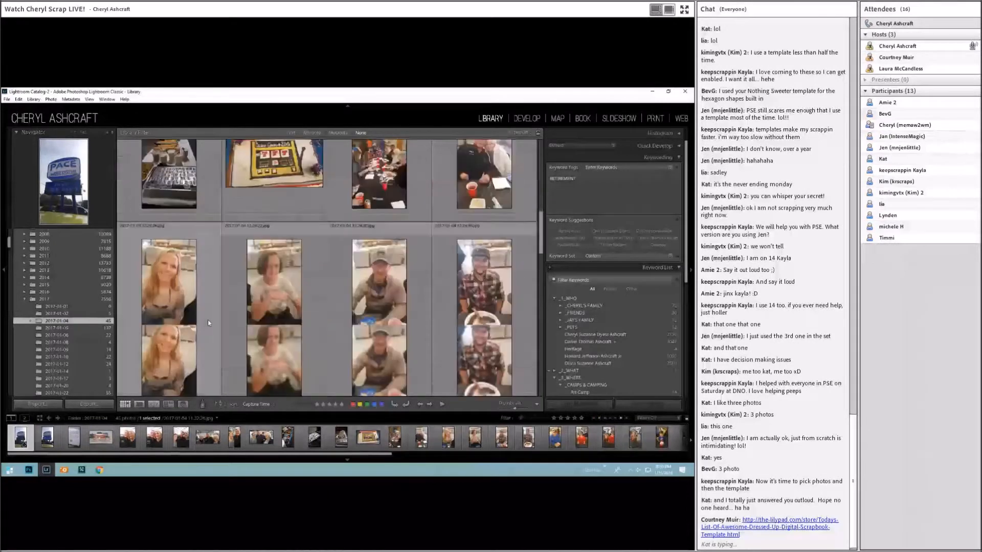
pyautogui.scroll(-5, 208, 322)
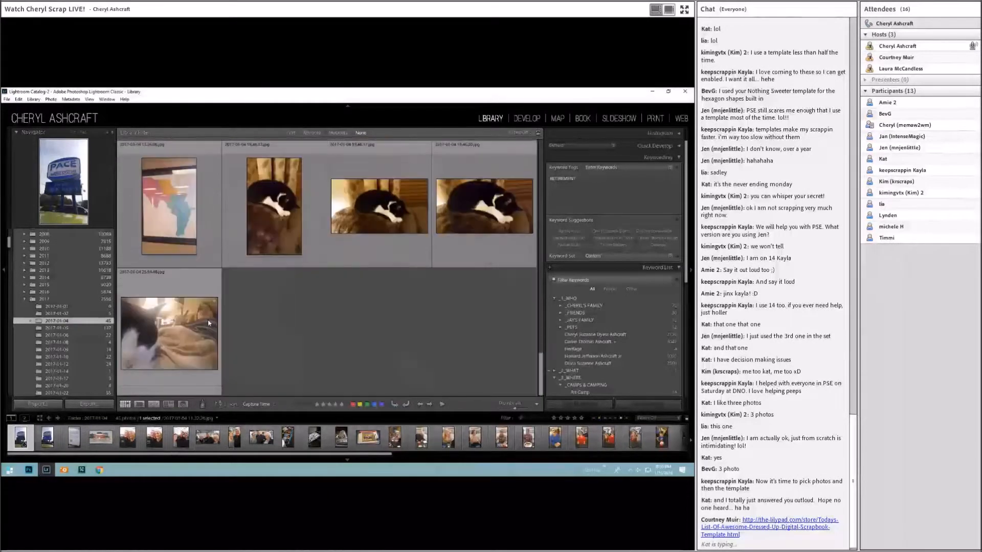
# Look through the photo thumbnails of the 2017-01-05 folder.
pyautogui.click(72, 329)
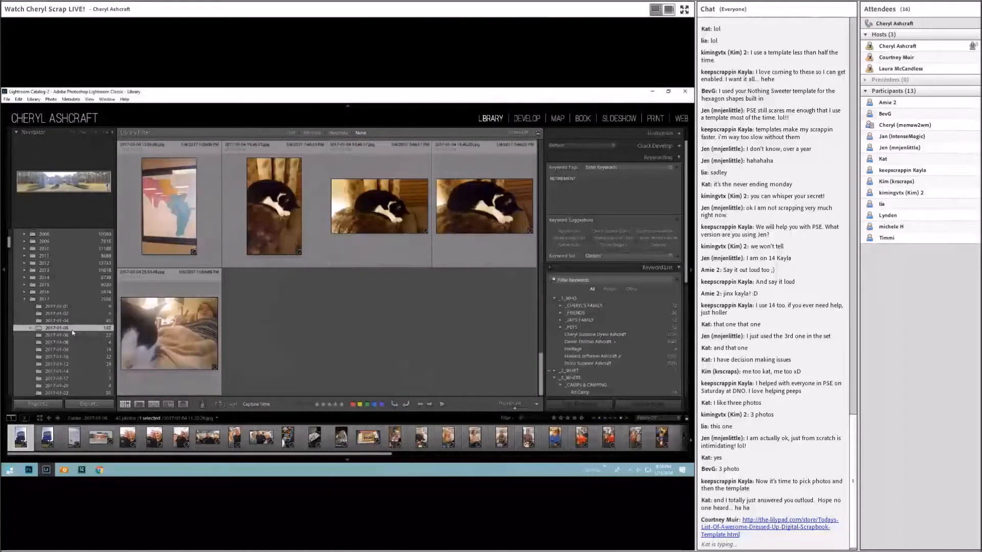
pyautogui.scroll(-3, 302, 328)
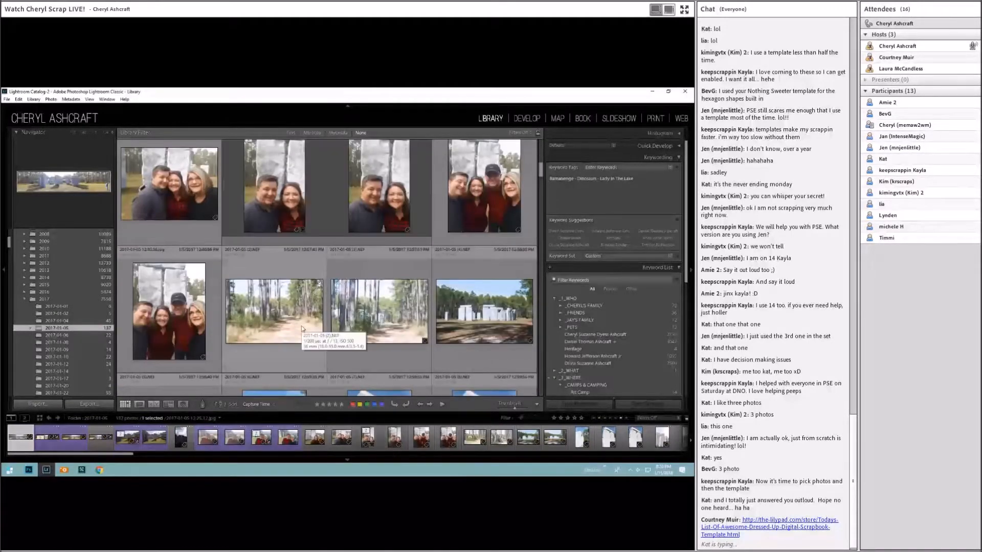
pyautogui.scroll(-3, 302, 328)
pyautogui.scroll(-5, 302, 329)
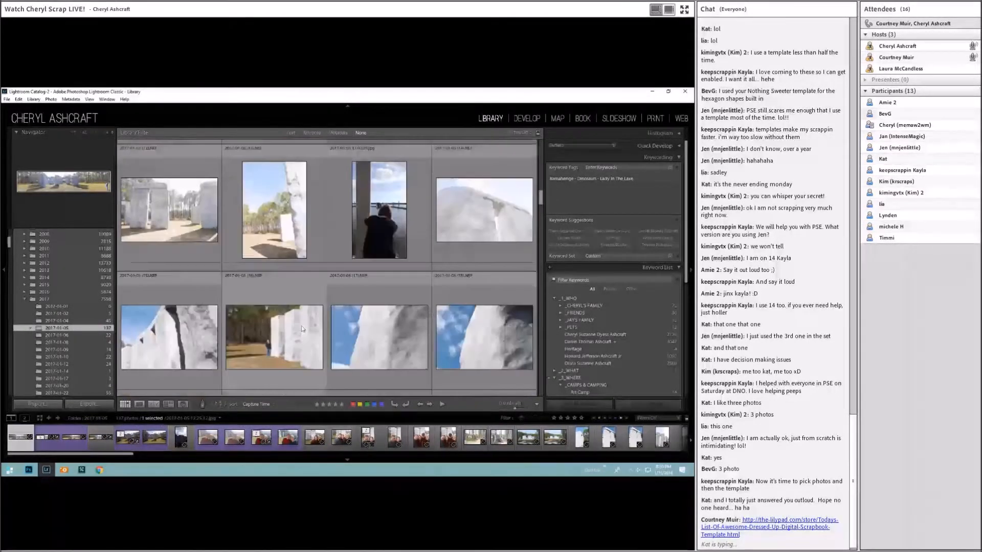
pyautogui.scroll(-6, 302, 329)
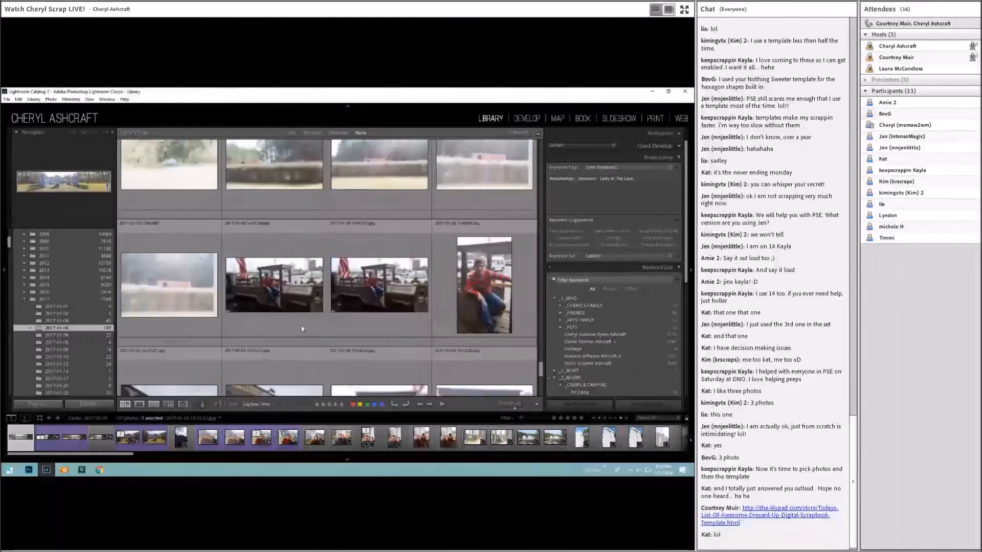
pyautogui.scroll(-5, 301, 326)
# Open the 2017-01-06 folder and look through all its photo thumbnails.
pyautogui.click(77, 336)
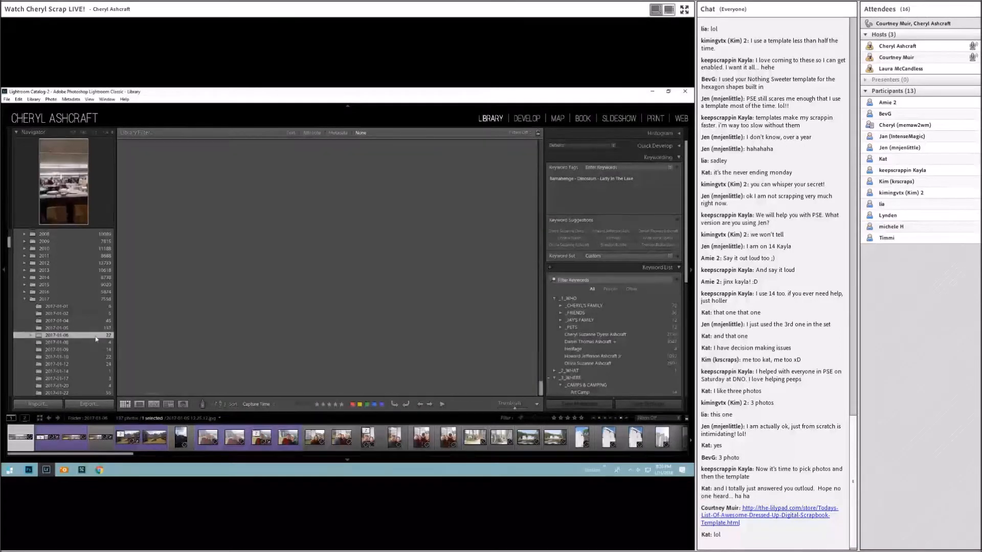
pyautogui.scroll(-2, 230, 329)
pyautogui.scroll(2, 230, 326)
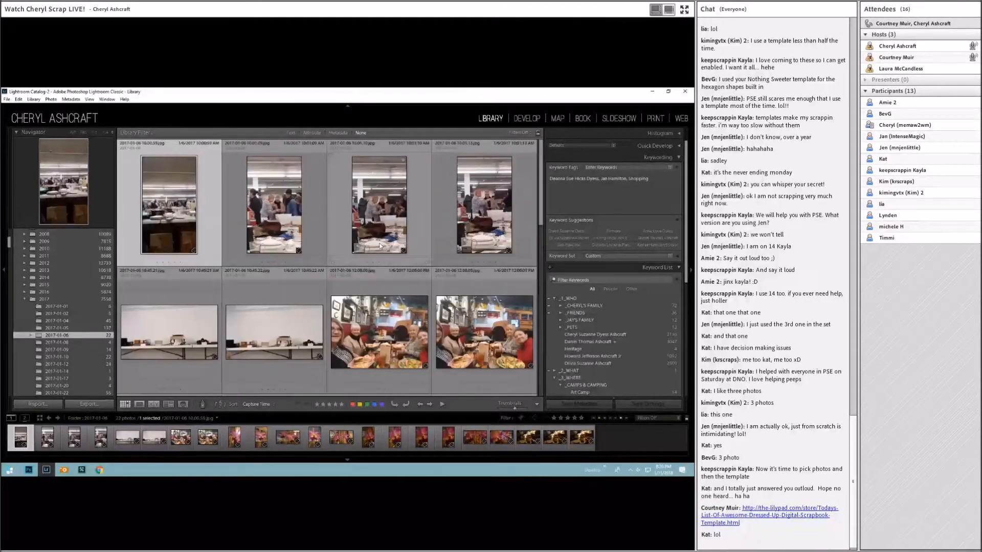
pyautogui.scroll(-3, 486, 334)
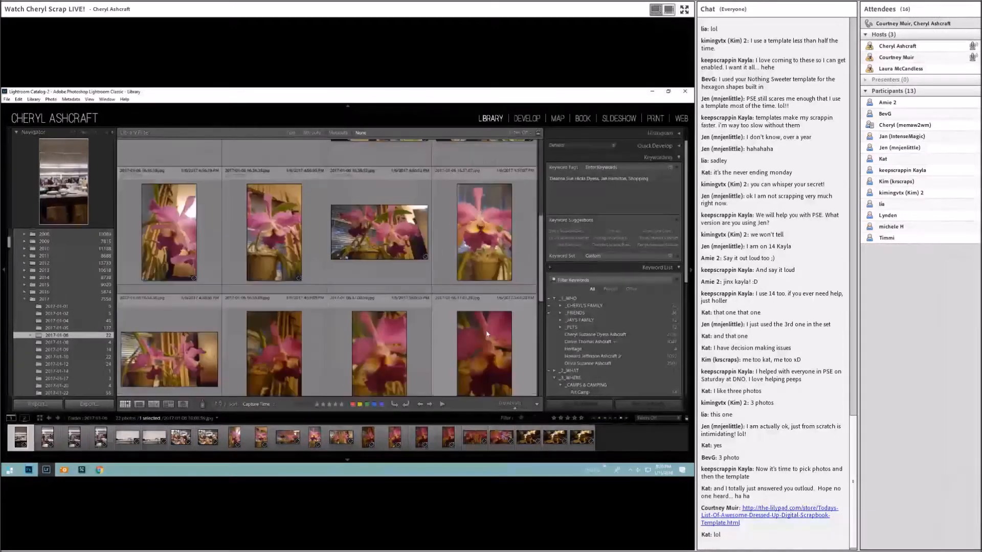
pyautogui.scroll(-4, 487, 335)
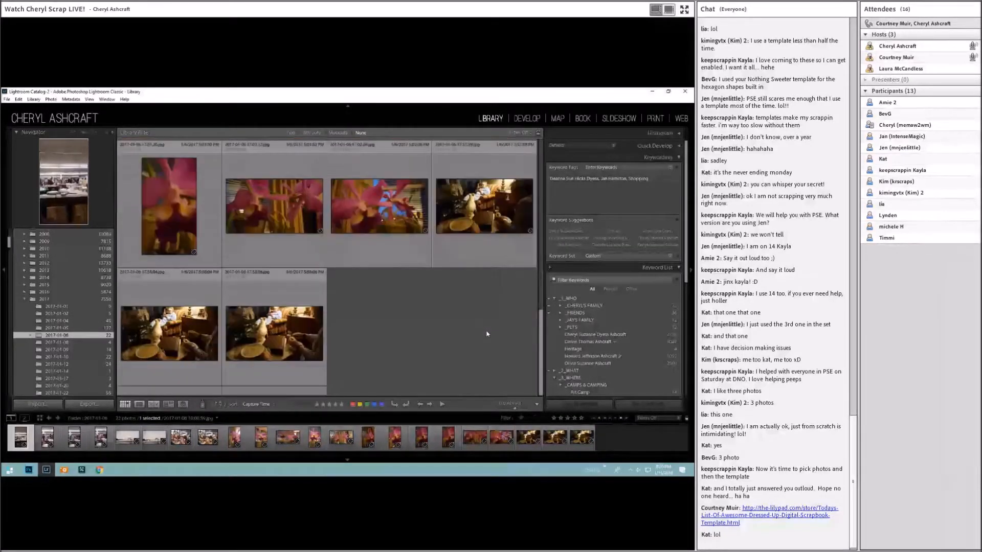
# Switch to Photoshop and check the template's three photo frames by selecting each of them.
pyautogui.click(29, 470)
pyautogui.click(198, 284)
pyautogui.click(149, 254)
pyautogui.click(144, 297)
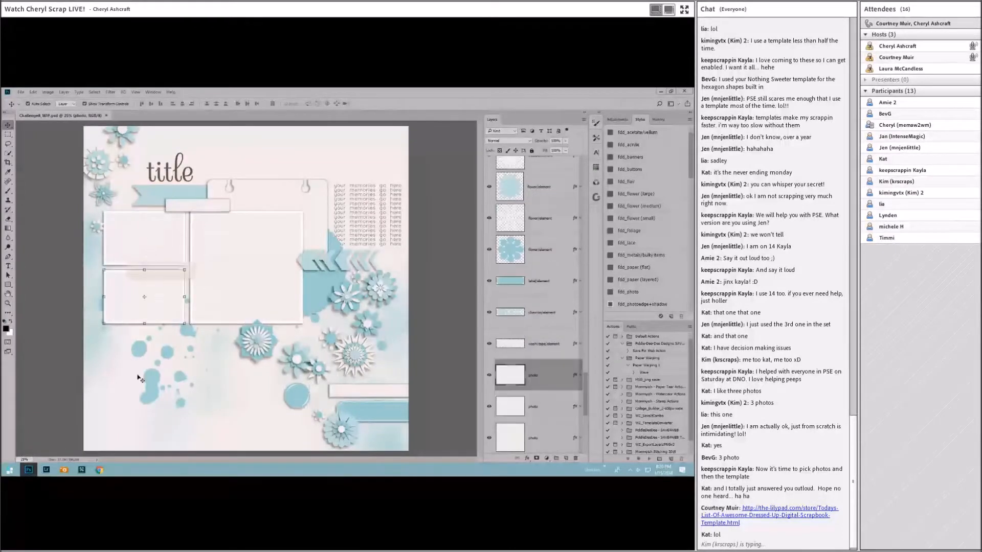
# Return to Lightroom and review the shopping, restaurant and orchid photos of the 2017-01-06 folder, selecting the second restaurant group photo.
pyautogui.click(46, 470)
pyautogui.scroll(5, 378, 326)
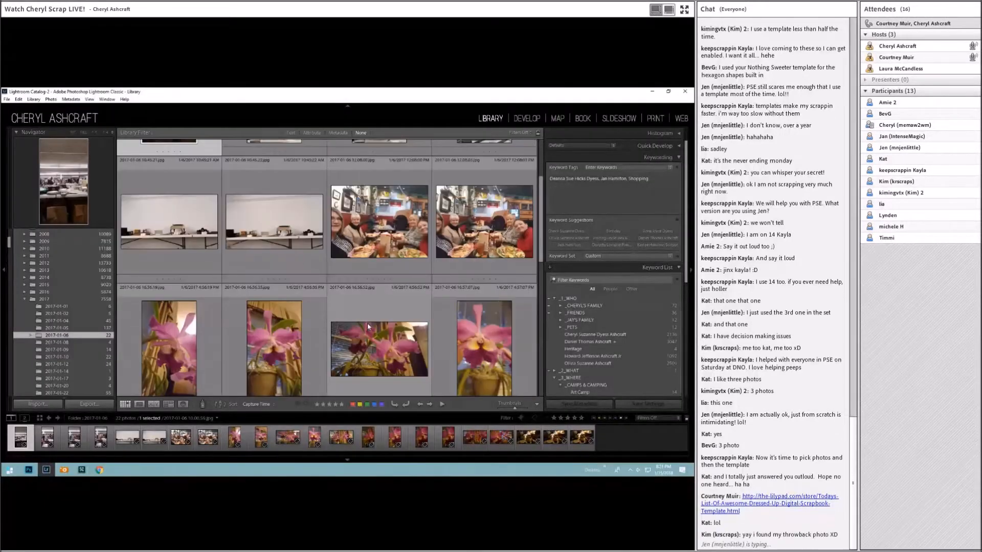
pyautogui.scroll(2, 367, 323)
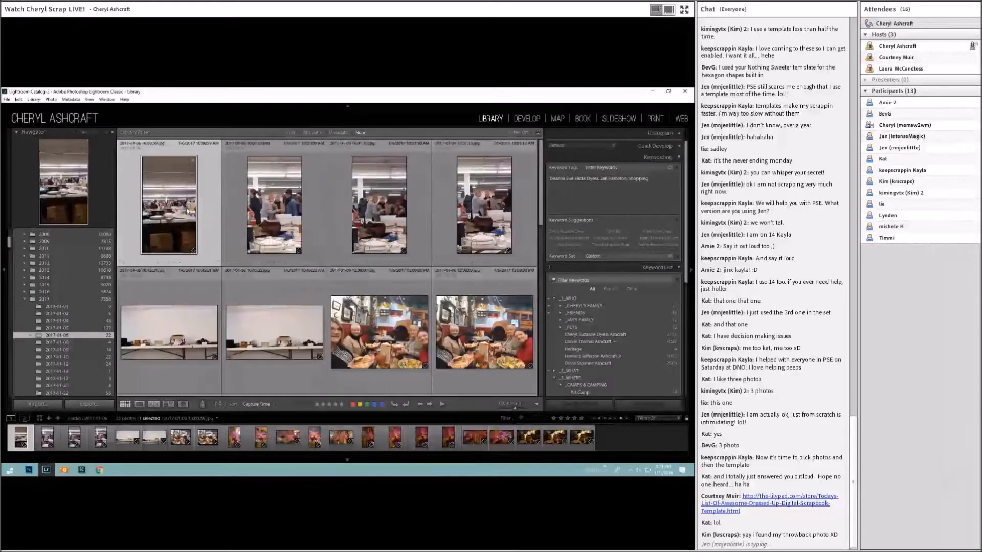
pyautogui.press('Right')
pyautogui.press('Right')
pyautogui.press('Right')
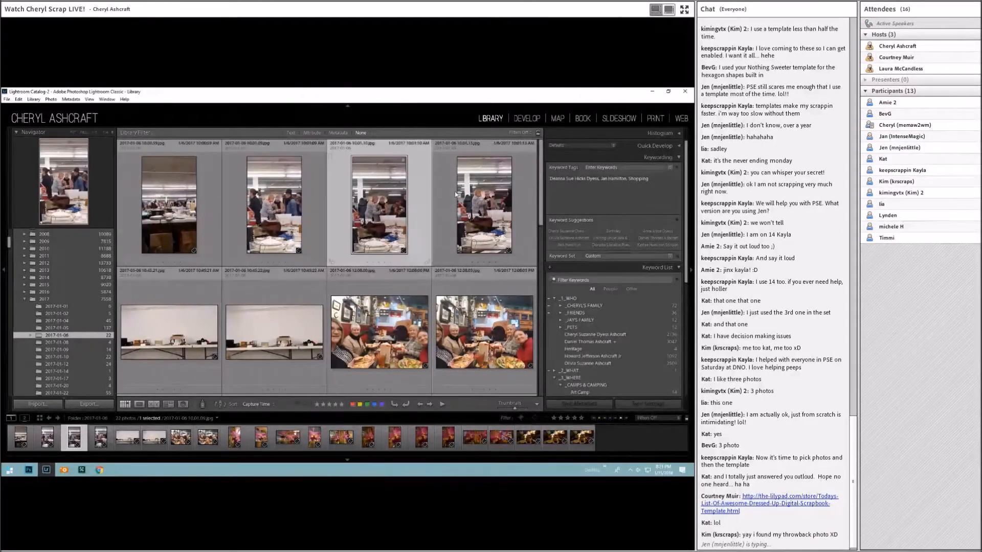
pyautogui.click(296, 324)
pyautogui.click(376, 323)
pyautogui.click(494, 322)
pyautogui.scroll(-3, 497, 320)
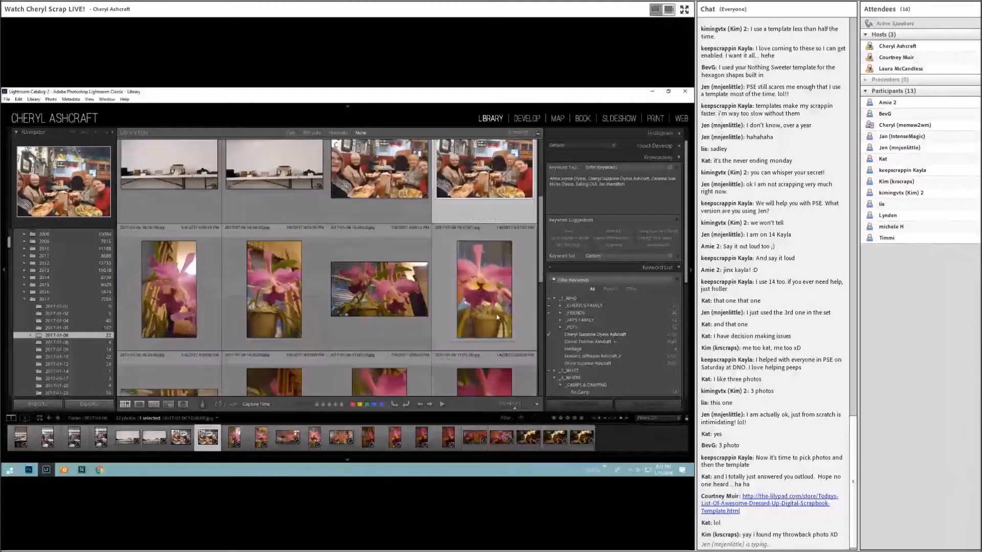
pyautogui.scroll(3, 497, 318)
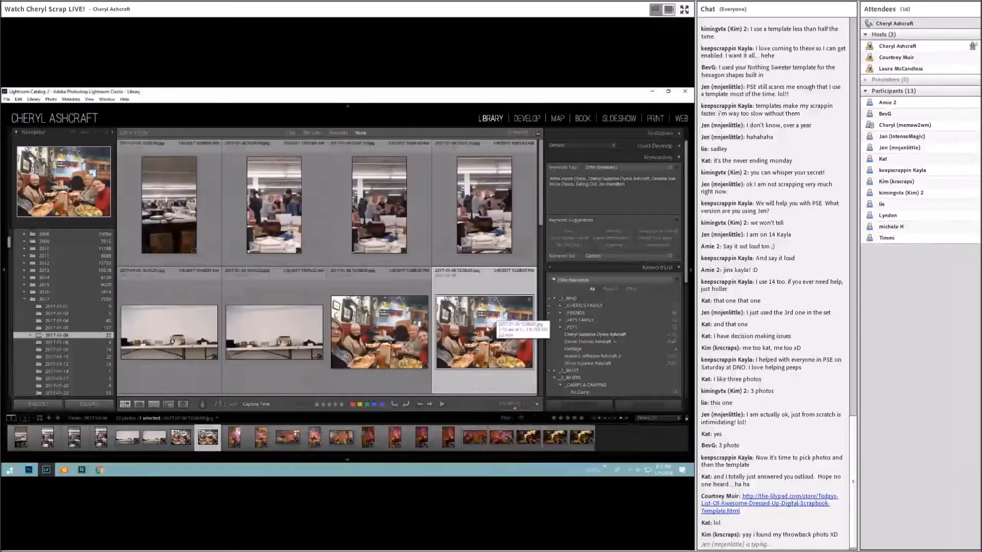
# Enlarge the restaurant group photo and compare it with the neighbouring group shot and the earlier shopping photos.
pyautogui.doubleClick(496, 317)
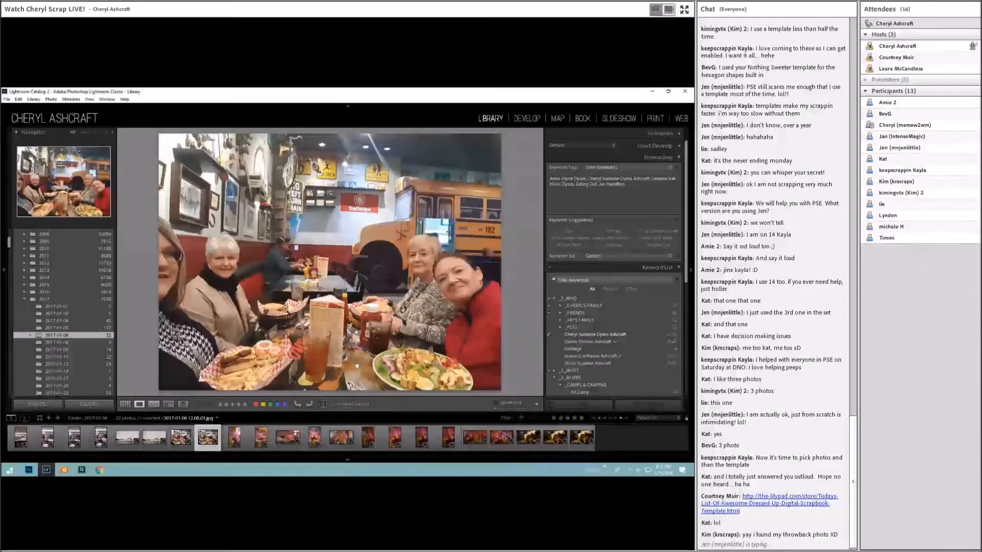
pyautogui.press('Left')
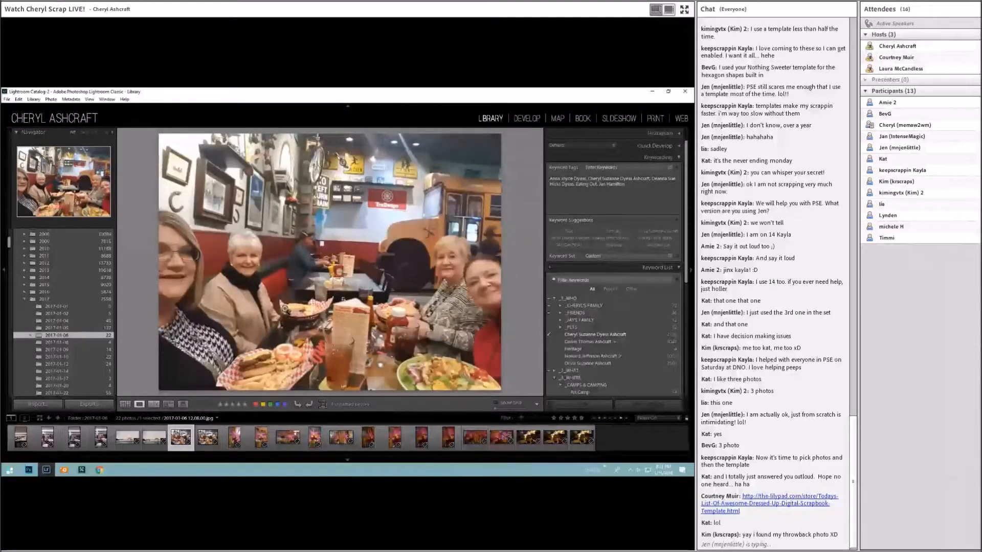
pyautogui.press('Right')
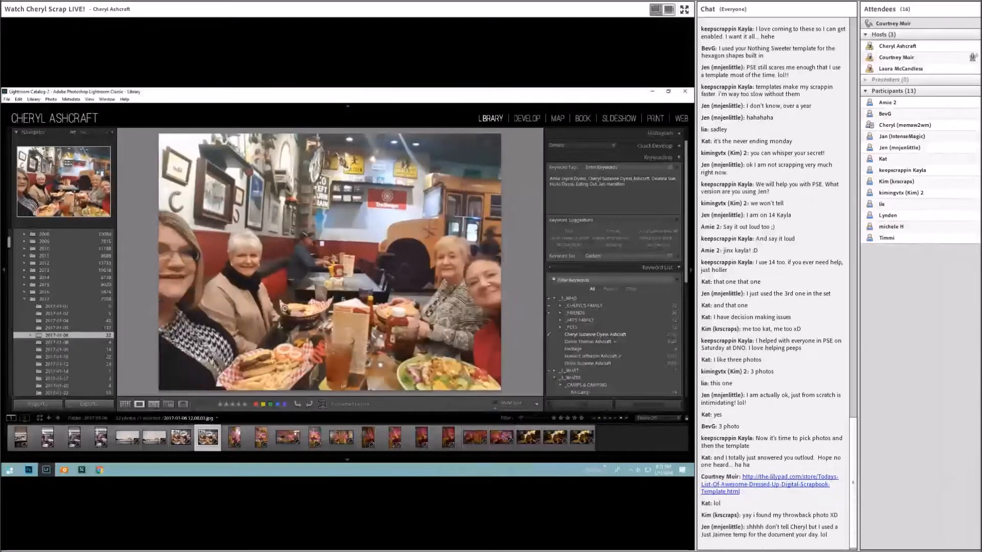
pyautogui.press('Left')
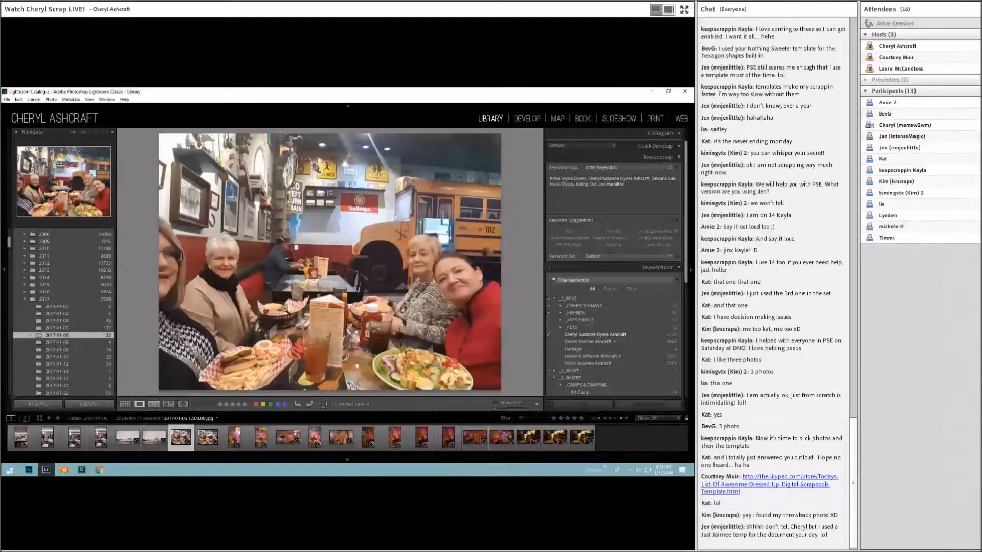
pyautogui.press('Right')
pyautogui.press('Left')
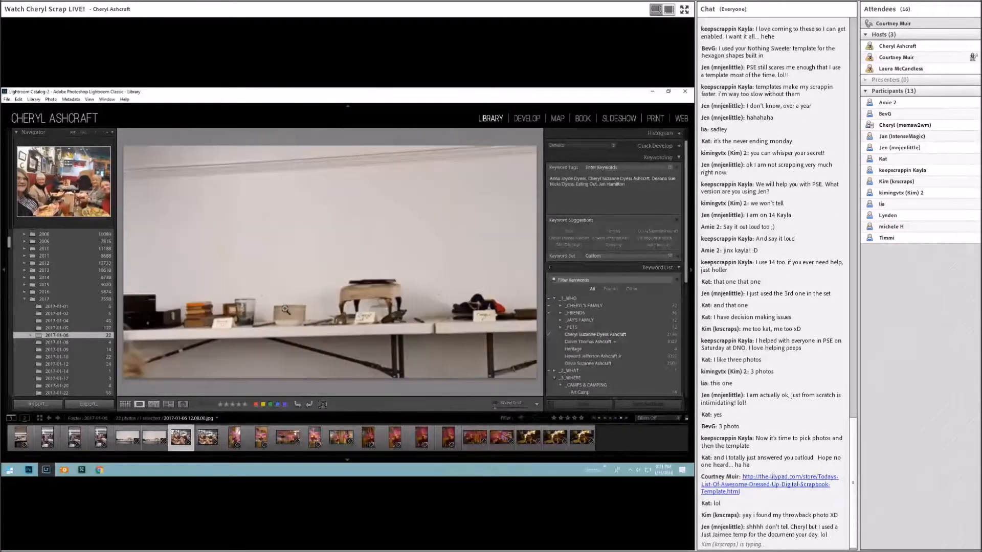
pyautogui.press('Left')
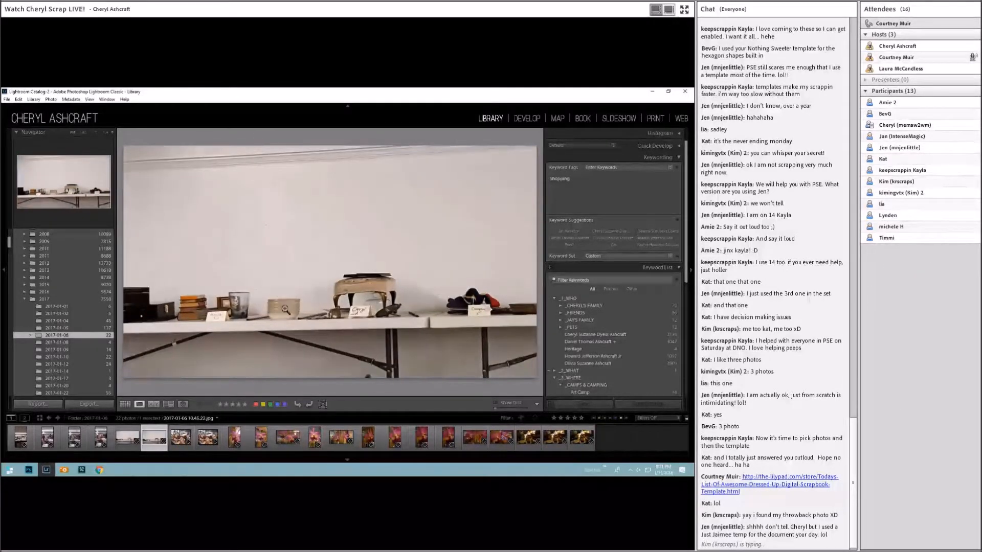
pyautogui.press('Left')
pyautogui.press('Left')
pyautogui.press('Left')
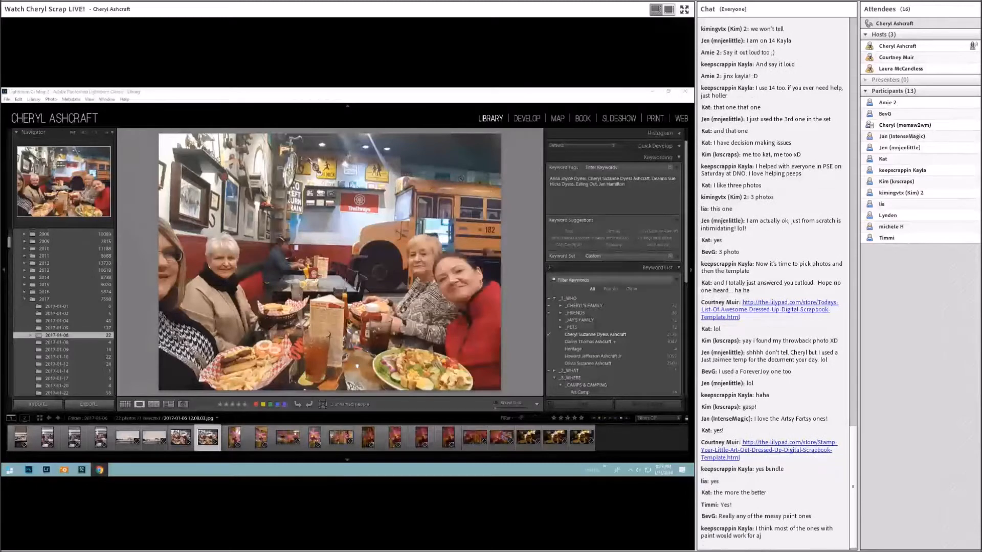
# Open the 2017-01-08 folder and view its last panorama photo enlarged.
pyautogui.click(259, 410)
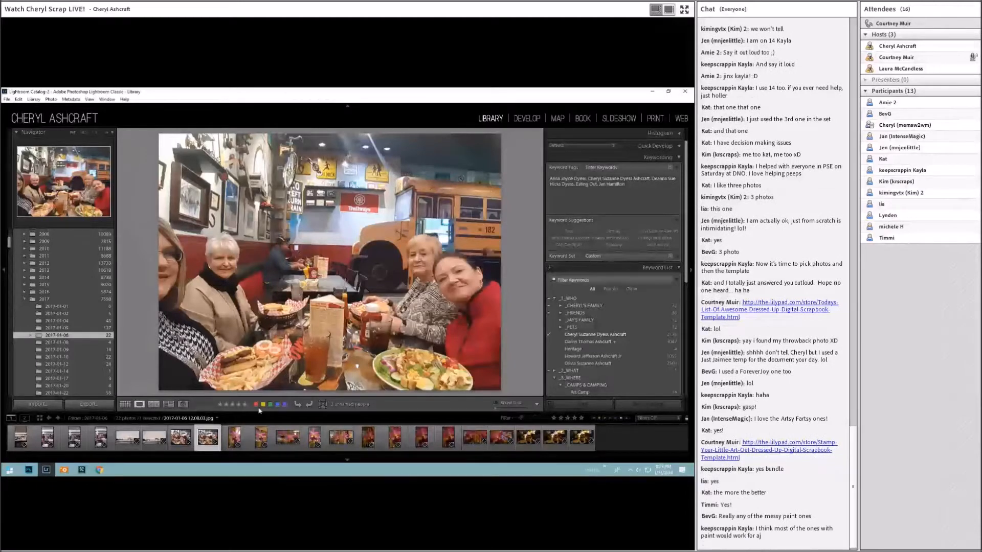
pyautogui.click(54, 343)
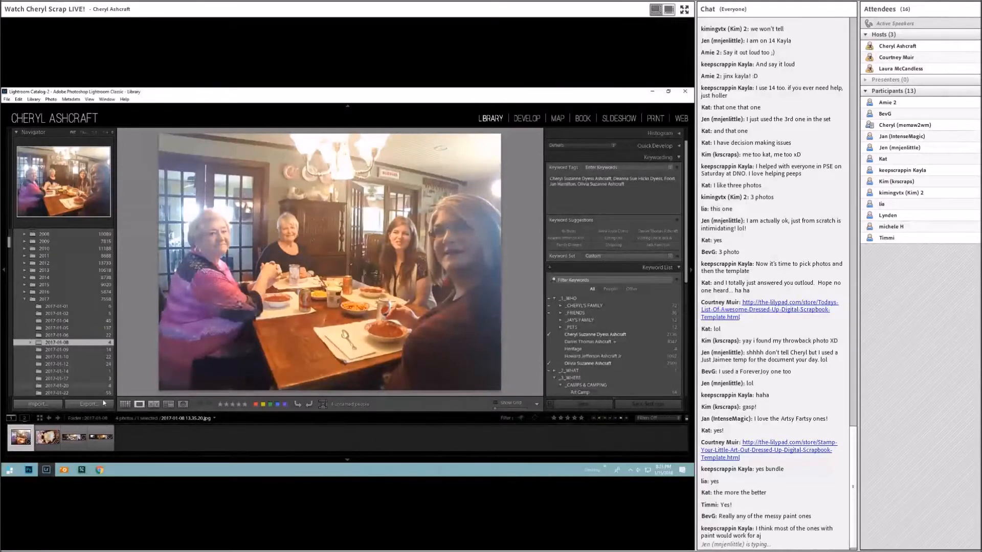
pyautogui.click(103, 445)
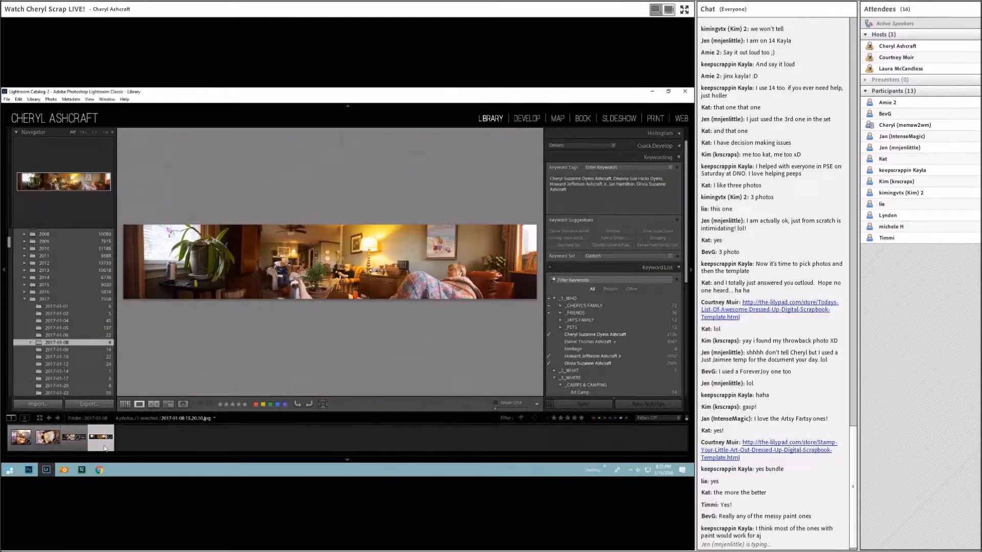
# Open the 2017-01-09 folder and page through its enlarged photos to the last cat picture.
pyautogui.click(53, 350)
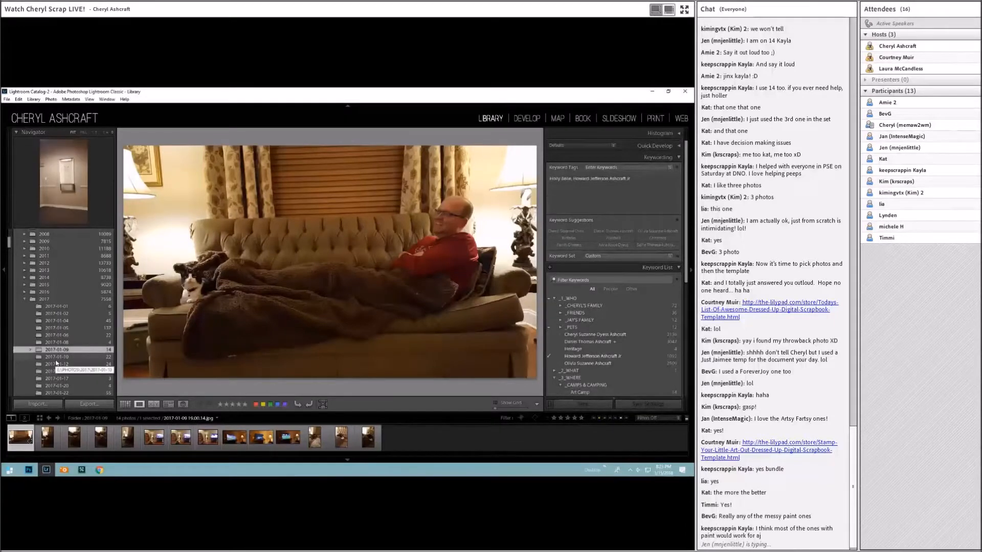
pyautogui.press('Right')
pyautogui.press('Right')
pyautogui.press('Right')
pyautogui.press('Right')
pyautogui.press('Right')
pyautogui.press('Right')
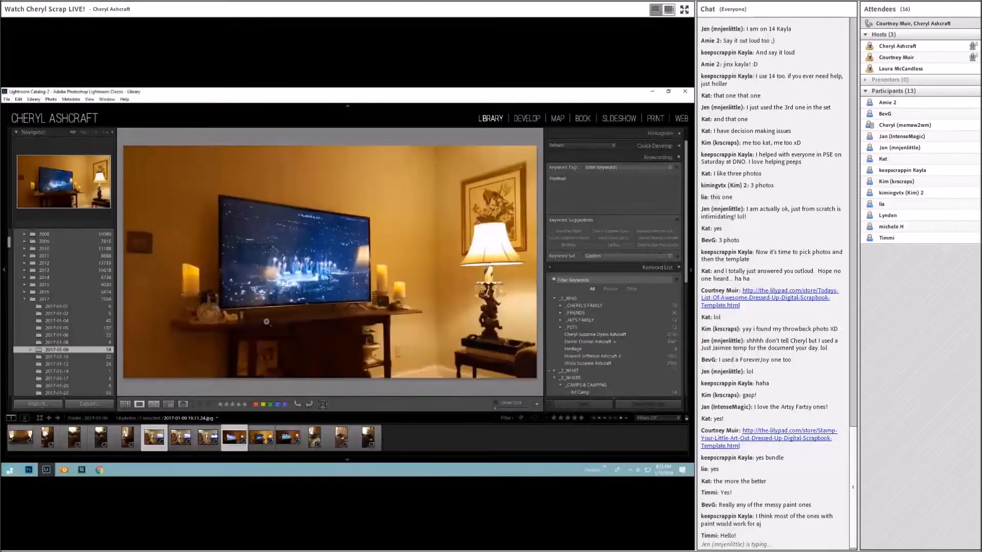
pyautogui.press('Right')
pyautogui.press('Right')
pyautogui.press('Right')
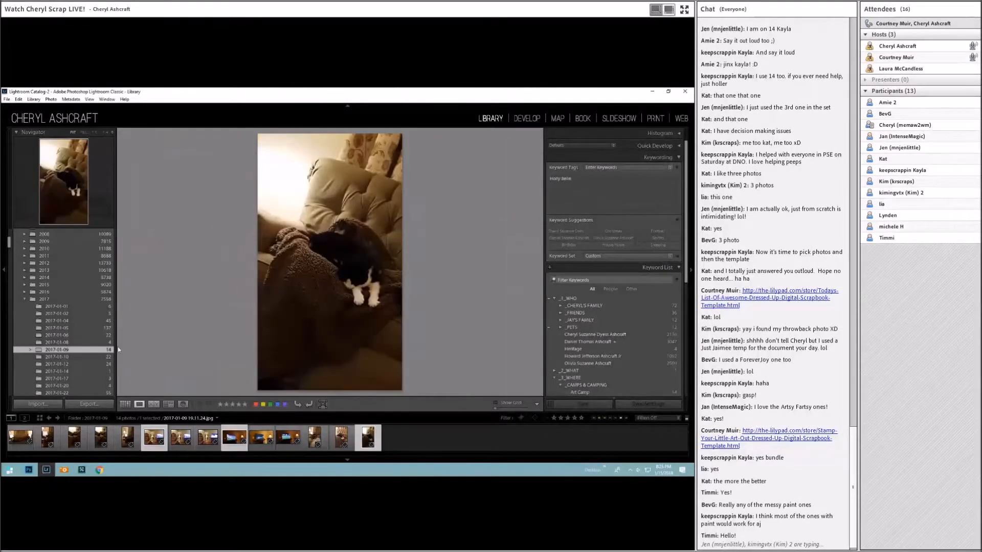
# Open the 2017-01-10 folder and page through its enlarged cat photos and filtered selfies.
pyautogui.click(102, 357)
pyautogui.press('Right')
pyautogui.press('Right')
pyautogui.press('Right')
pyautogui.press('Right')
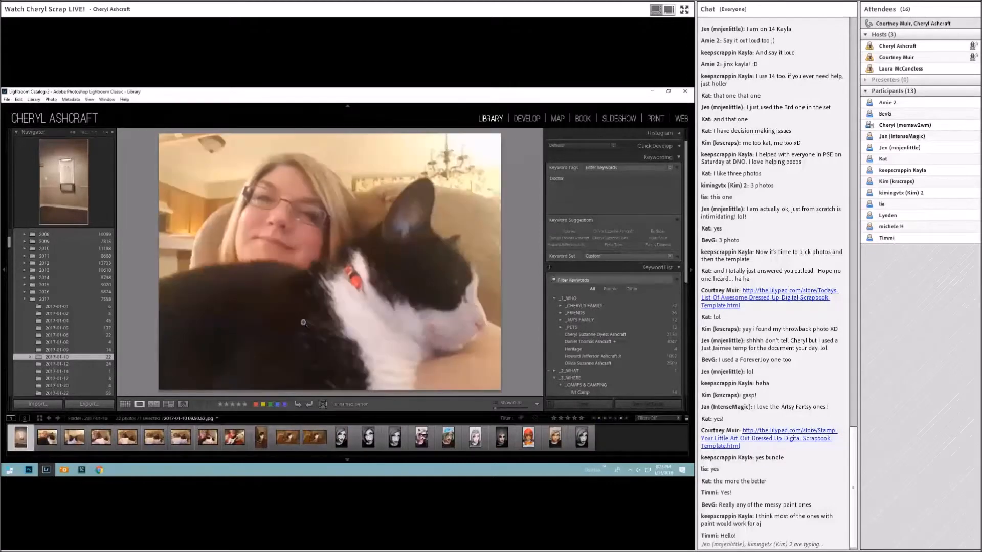
pyautogui.press('Right')
pyautogui.press('Right')
pyautogui.press('Right')
pyautogui.press('Right')
pyautogui.press('Right')
pyautogui.press('Right')
pyautogui.press('Right')
pyautogui.press('Right')
pyautogui.press('Right')
pyautogui.press('Right')
pyautogui.press('Right')
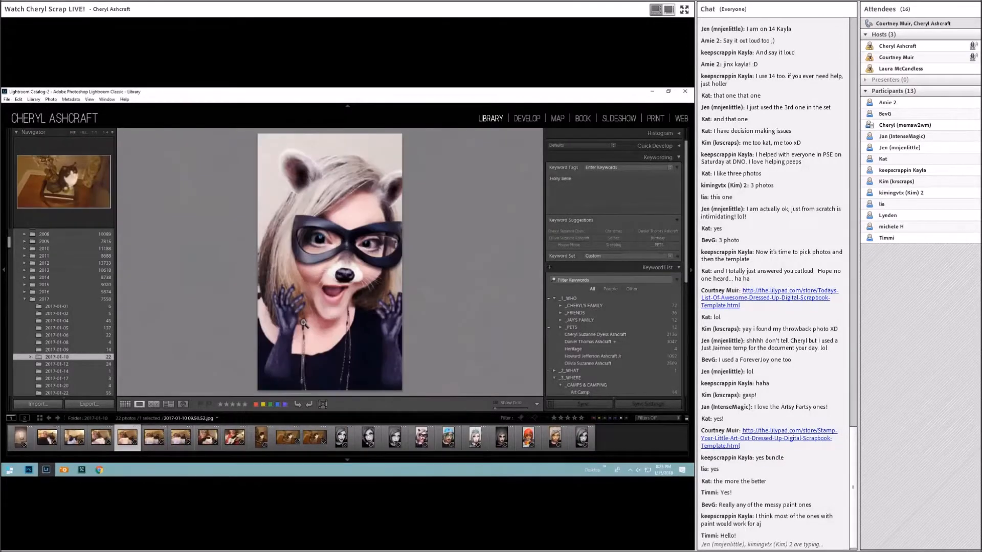
pyautogui.press('Right')
pyautogui.press('Right')
pyautogui.press('Right')
pyautogui.press('Right')
pyautogui.press('Right')
pyautogui.press('Right')
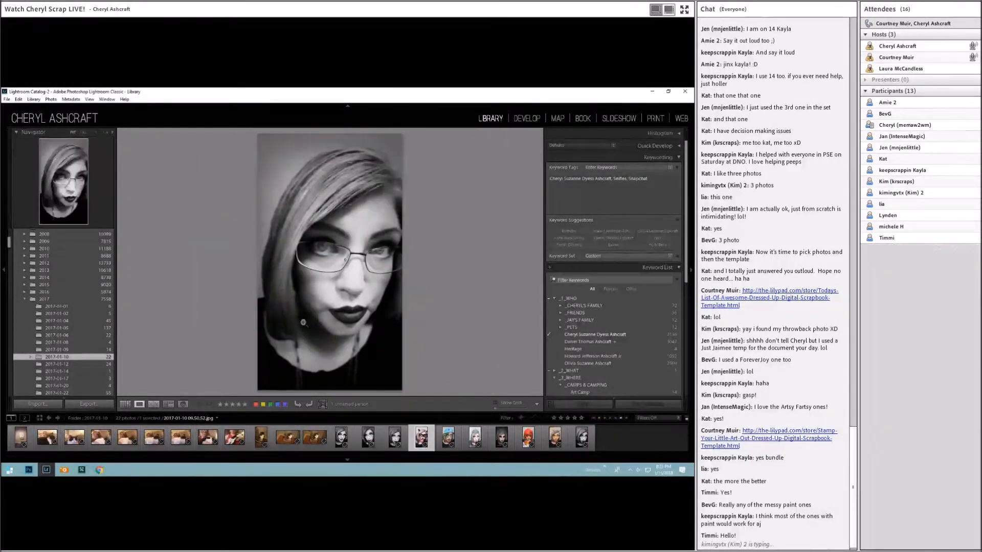
# Open the 2017-01-12 folder and page through its enlarged cat and home office photos.
pyautogui.click(54, 364)
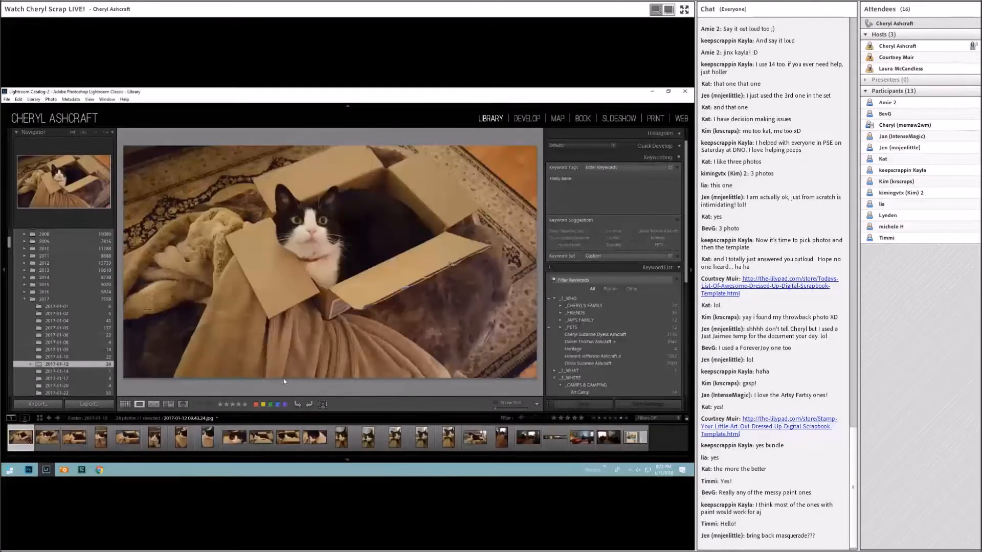
pyautogui.press('Right')
pyautogui.press('Right')
pyautogui.press('Right')
pyautogui.press('Right')
pyautogui.press('Right')
pyautogui.press('Right')
pyautogui.press('Right')
pyautogui.press('Right')
pyautogui.press('Right')
pyautogui.press('Right')
pyautogui.press('Right')
pyautogui.press('Right')
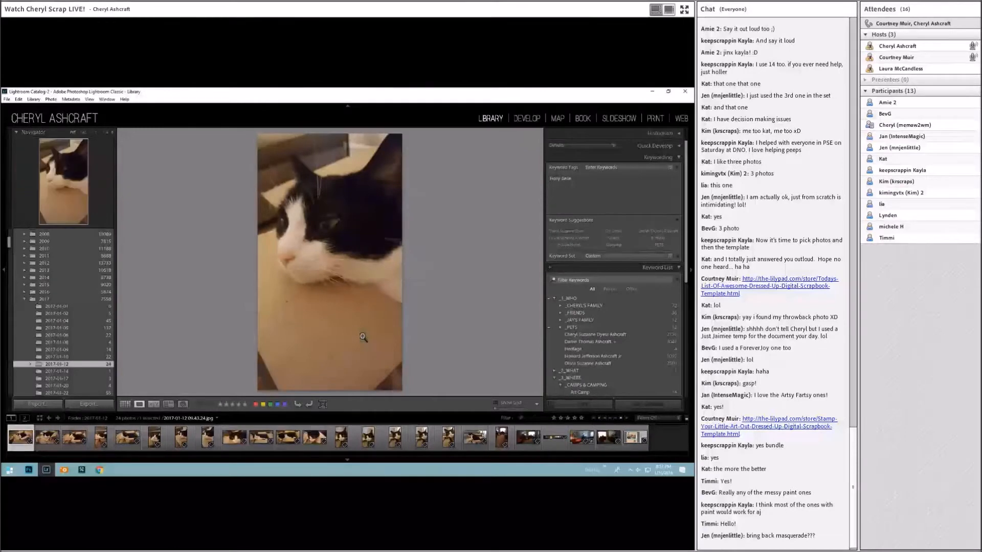
pyautogui.press('Right')
pyautogui.press('Right')
pyautogui.press('Right')
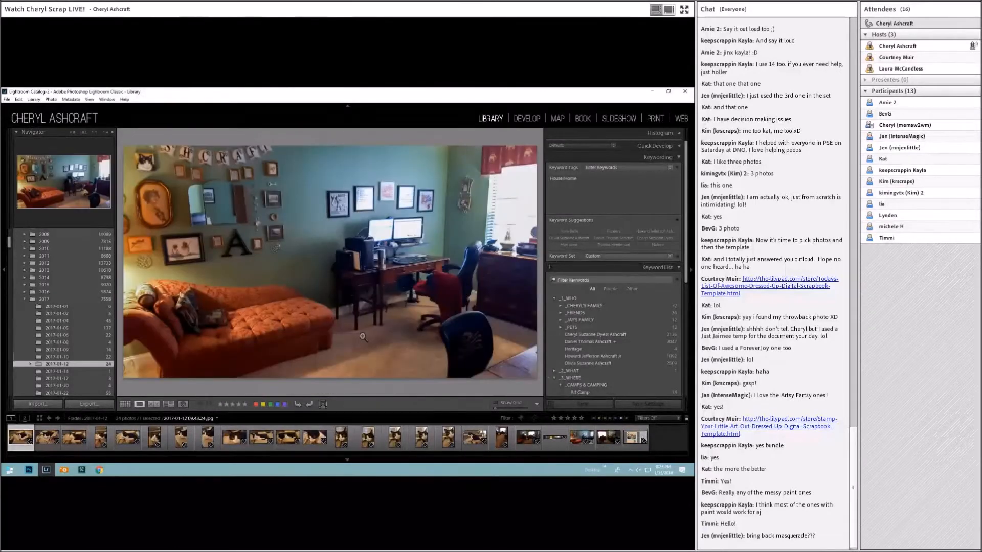
pyautogui.press('Left')
pyautogui.press('Left')
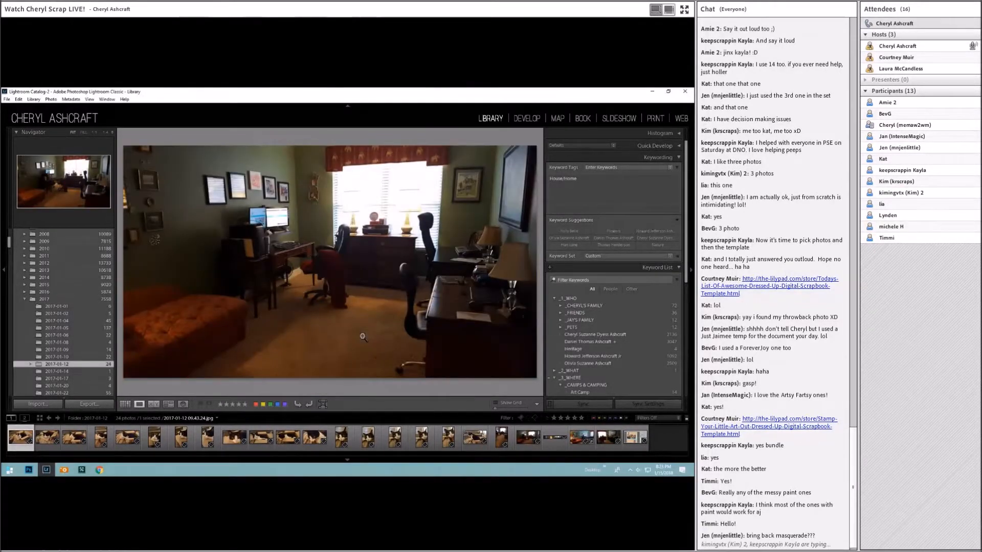
# View the opening photos of the 2017-01-14, 2017-01-17 and 2017-01-20 folders.
pyautogui.click(49, 373)
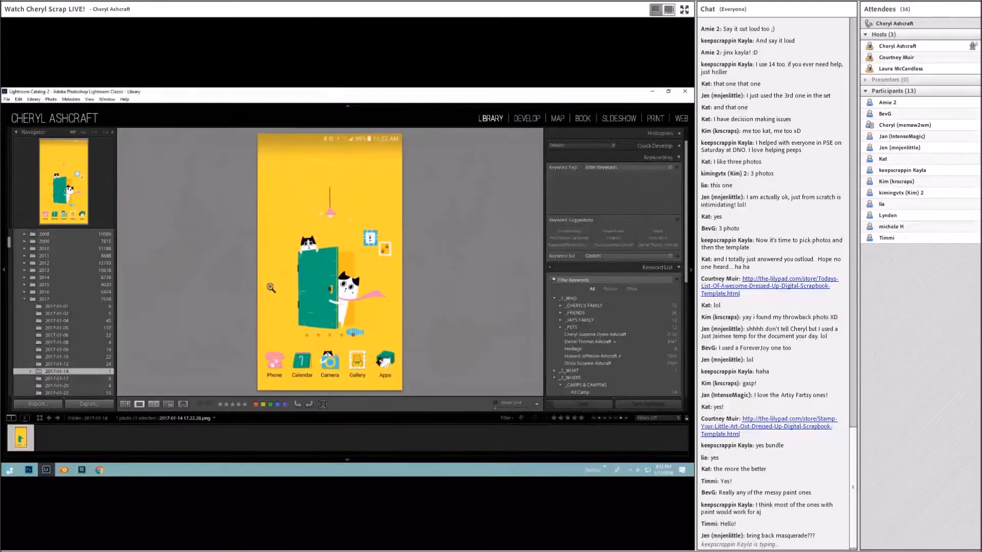
pyautogui.click(57, 378)
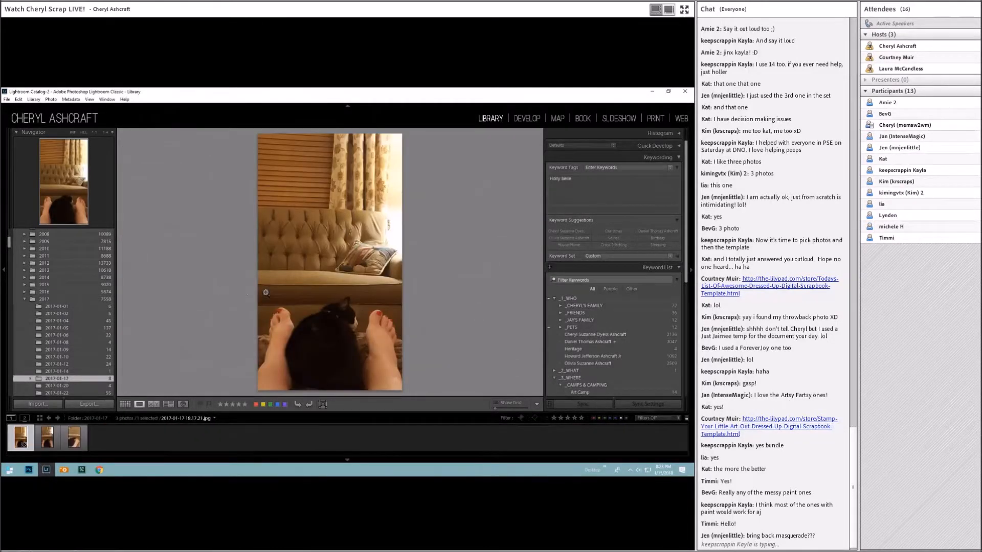
pyautogui.click(77, 385)
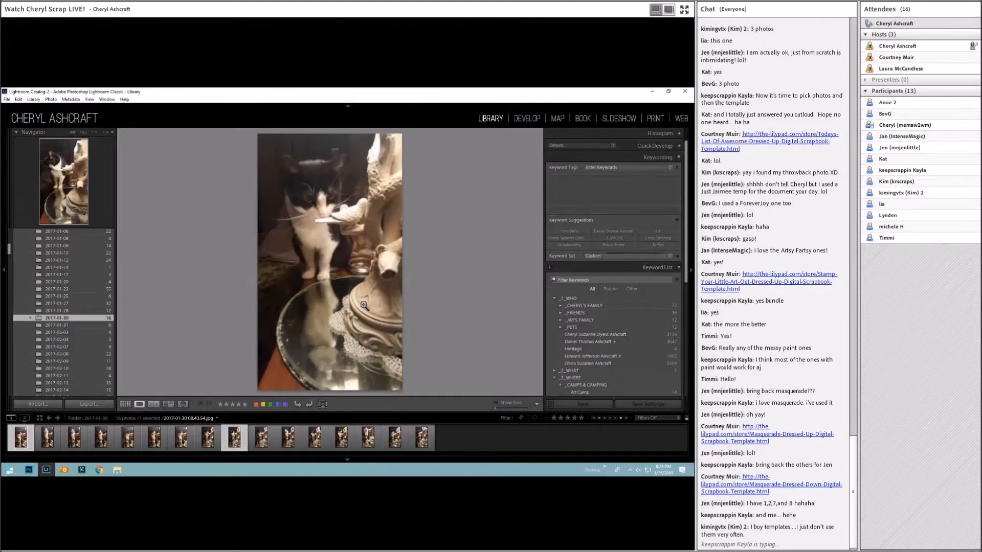
# Page through the remaining cat and bird statue photos in the 2017-01-30 folder to the last one, and open a file browser window.
pyautogui.press('Right')
pyautogui.press('Right')
pyautogui.press('Right')
pyautogui.press('Right')
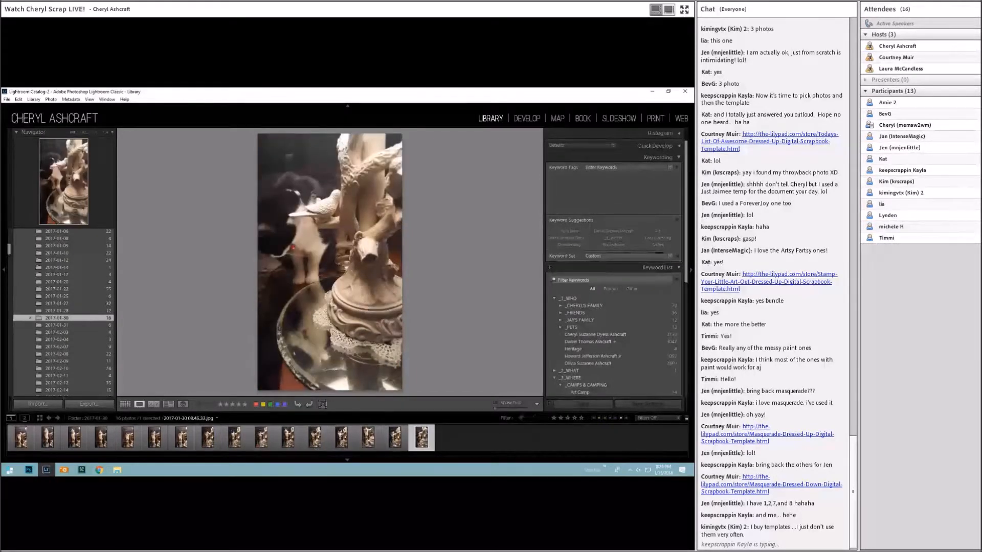
pyautogui.press('super+e')
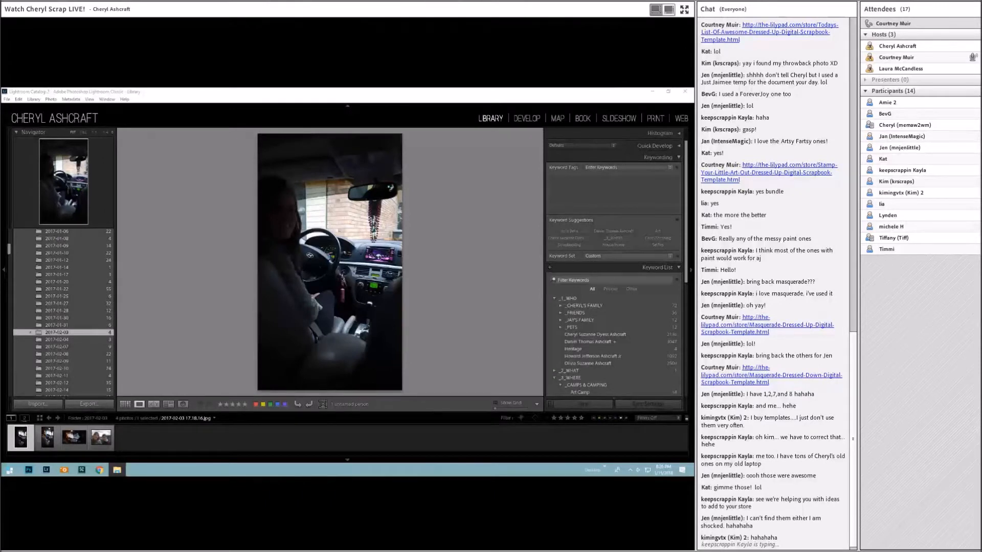
# Check the opening photos of the 2017-02-04, 2017-02-07 and 2017-02-08 folders.
pyautogui.click(74, 340)
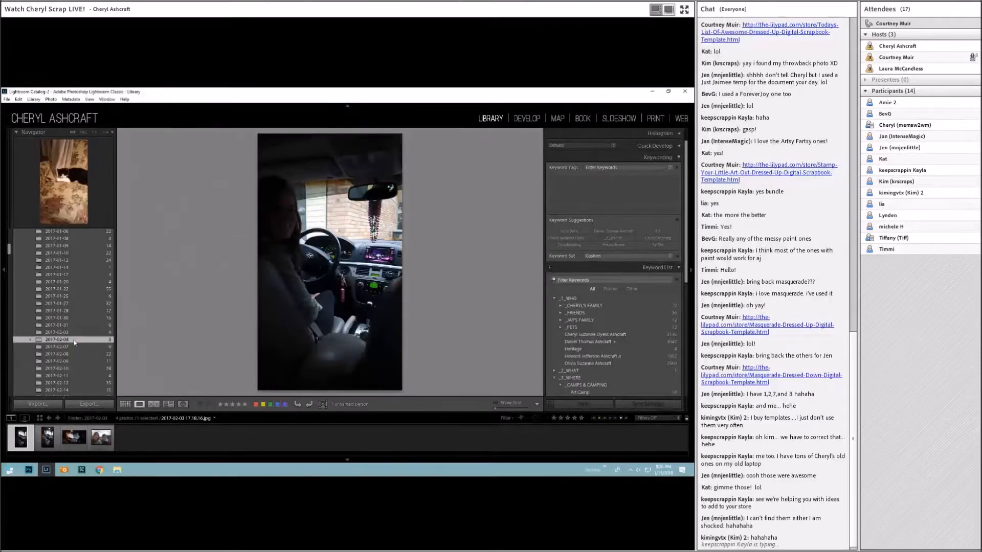
pyautogui.click(76, 347)
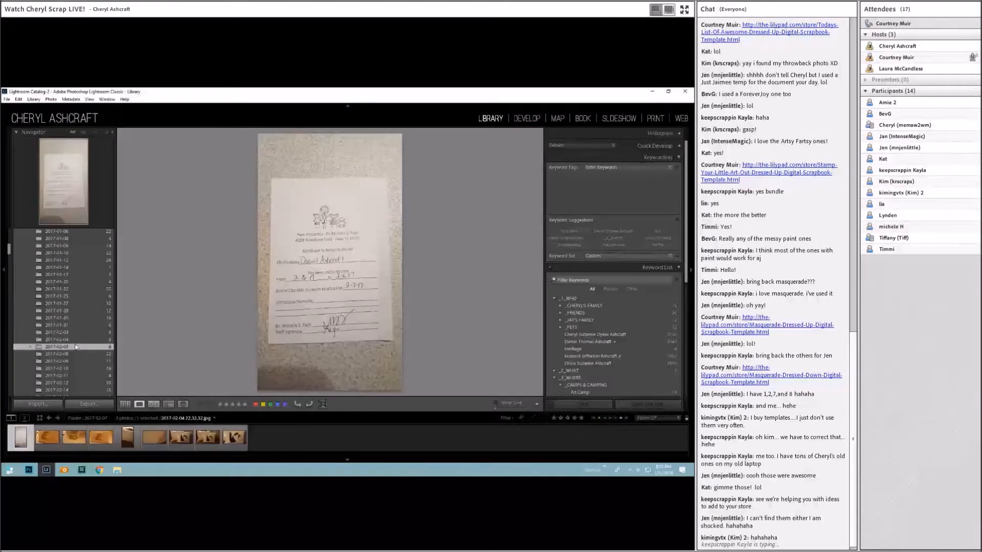
pyautogui.click(77, 354)
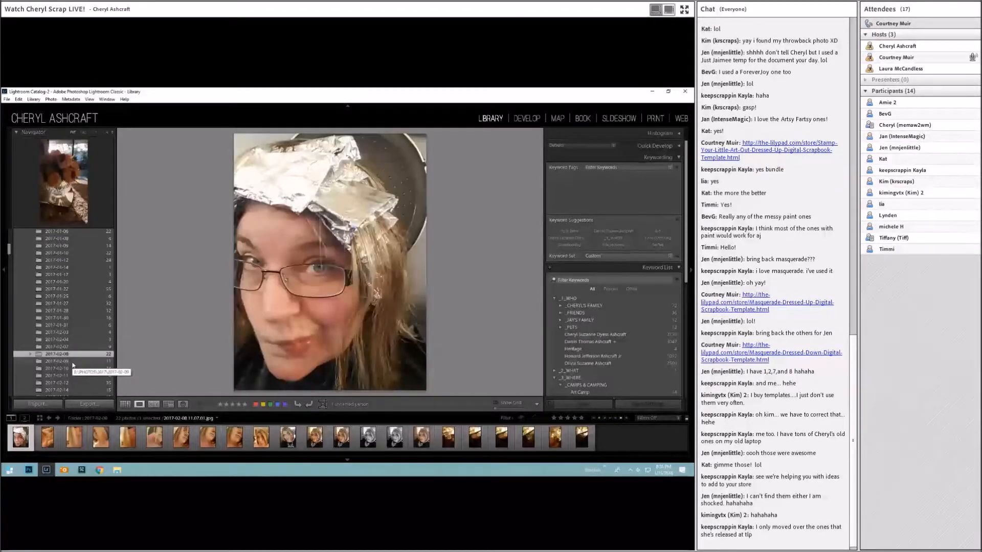
# Open the 2017-02-09 folder and enlarge its household photos in turn, from the flowers and chalkboard sign through to the bird statue.
pyautogui.click(72, 363)
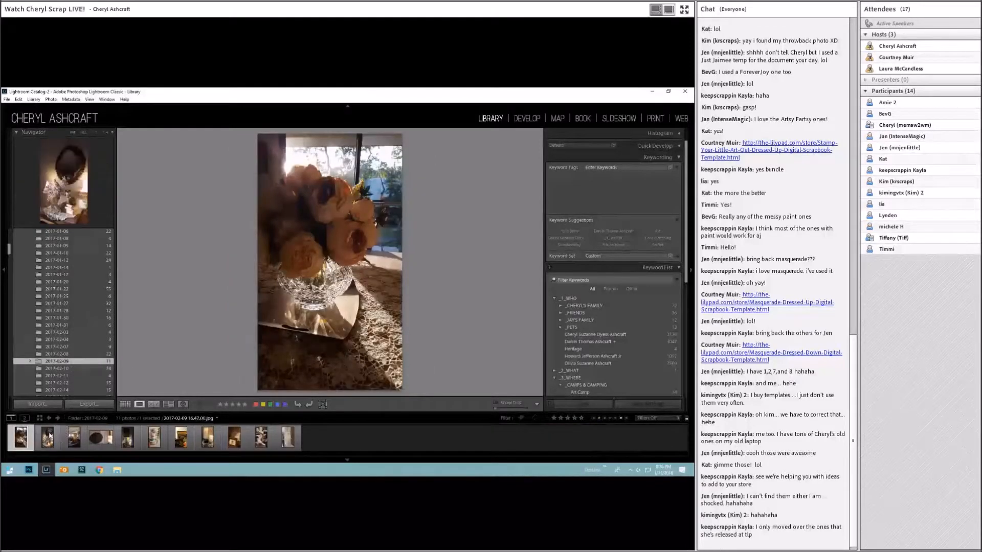
pyautogui.click(73, 436)
pyautogui.click(93, 443)
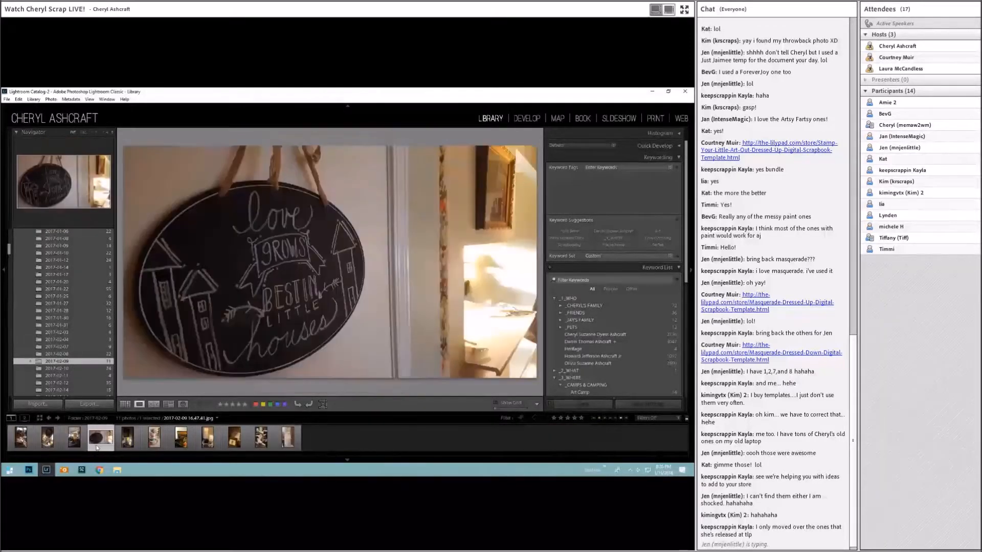
pyautogui.click(124, 449)
pyautogui.click(164, 442)
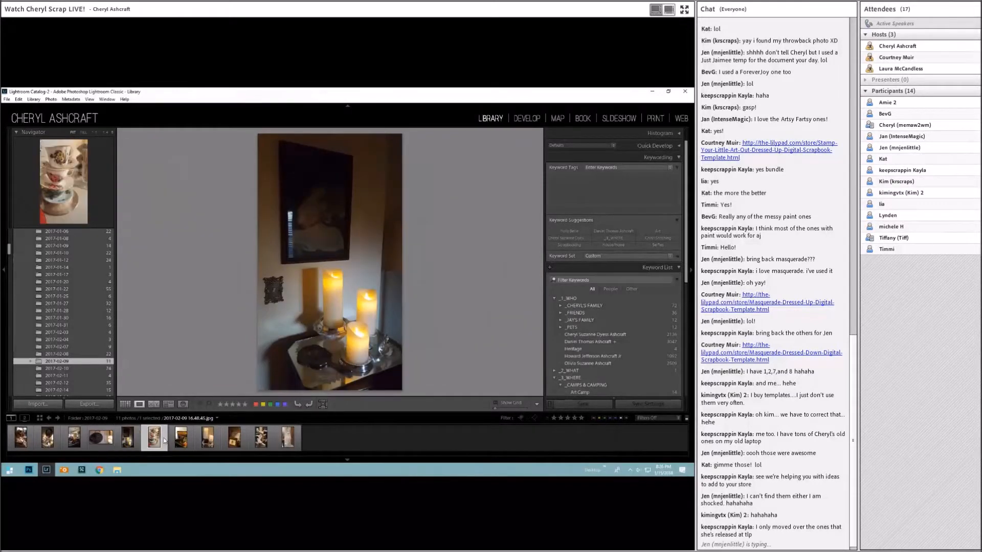
pyautogui.click(182, 448)
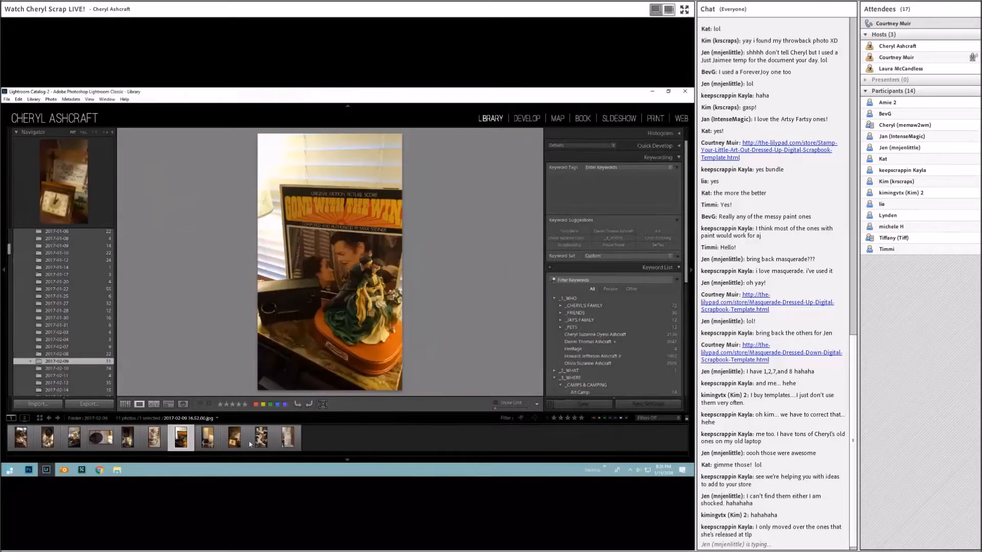
pyautogui.click(262, 438)
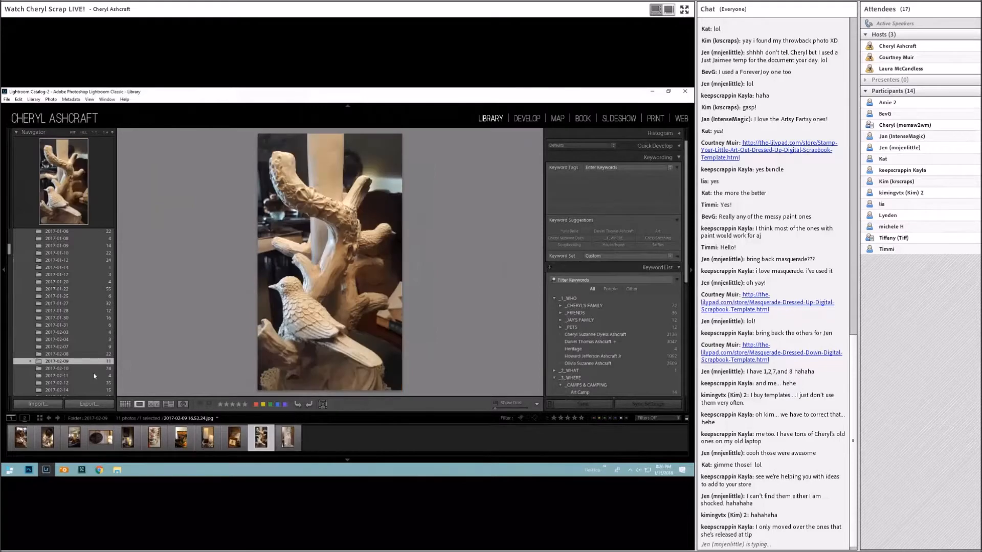
# Open the 2017-02-10 folder, scan all its thumbnails and enlarge the Cactus Cantina restaurant sign photo.
pyautogui.click(58, 368)
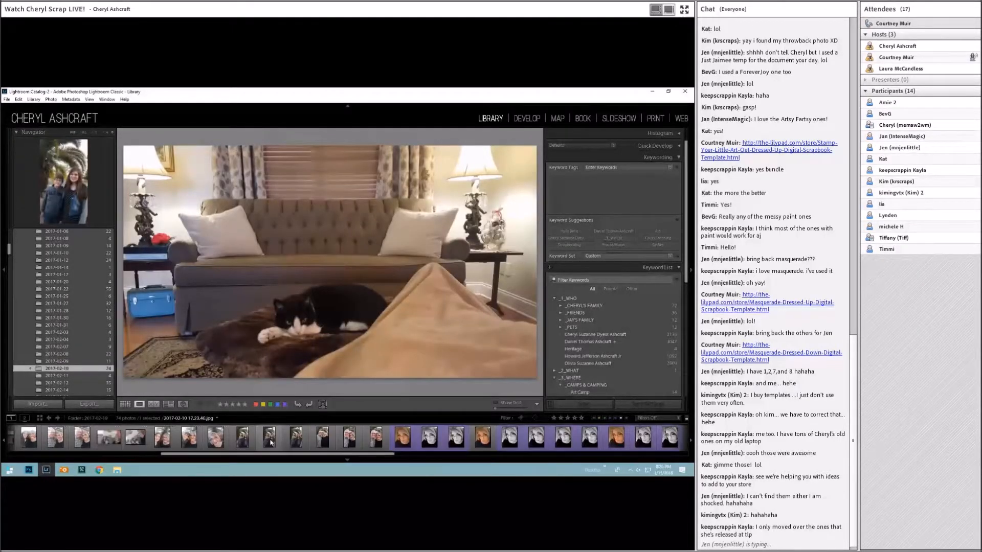
pyautogui.scroll(-10, 271, 443)
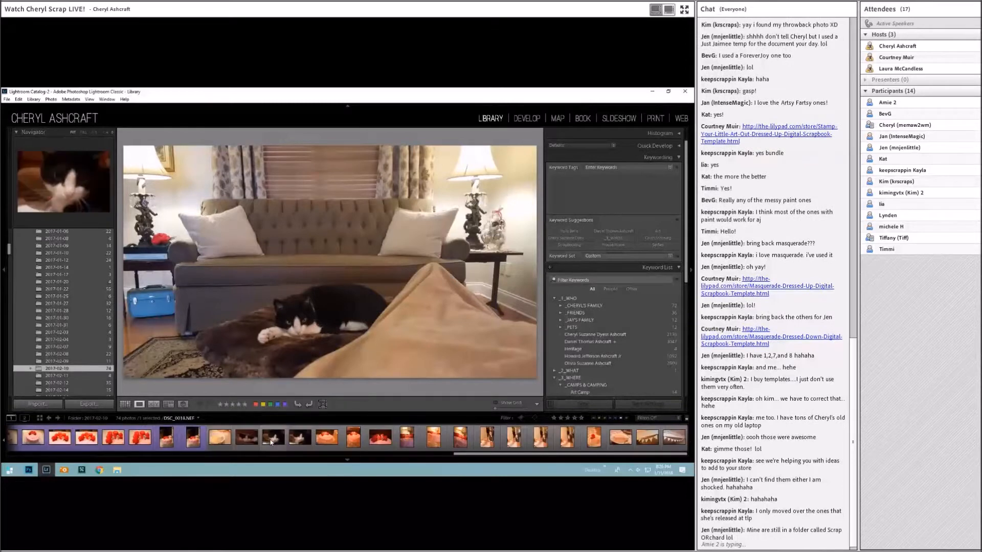
pyautogui.scroll(10, 271, 443)
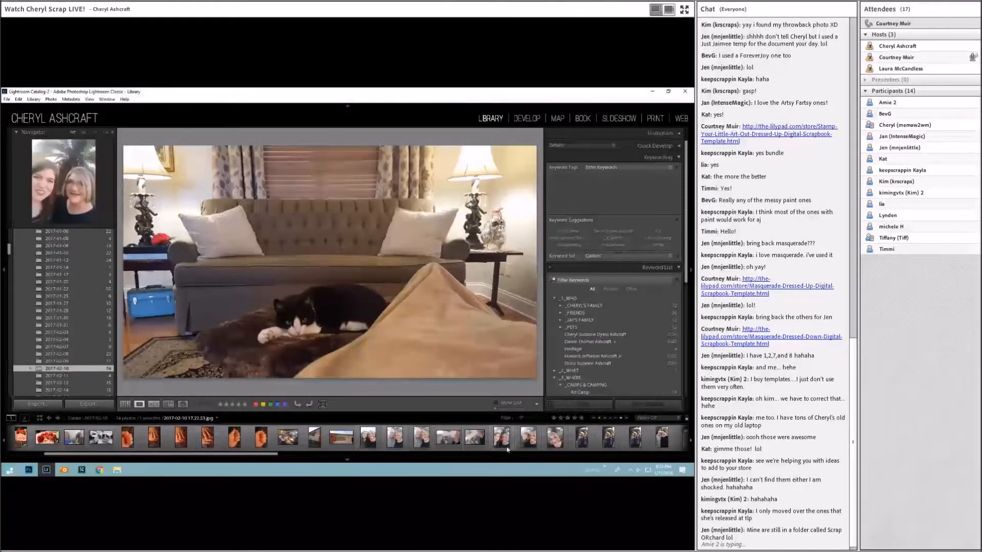
pyautogui.click(340, 446)
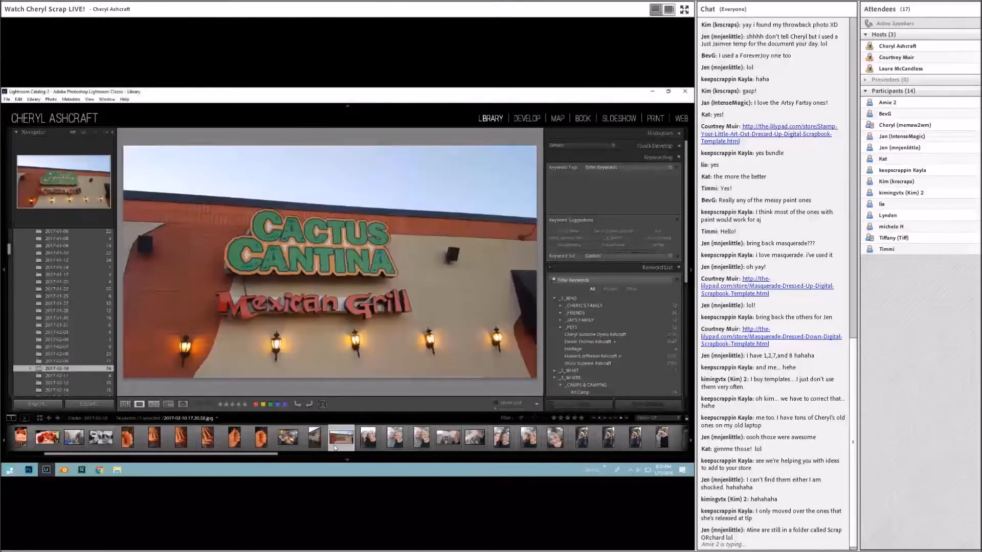
# Browse the 2017-02-11, 2017-02-12 and 2017-02-14 folders, scanning the seagull and selfie thumbnails of 2017-02-12.
pyautogui.click(61, 376)
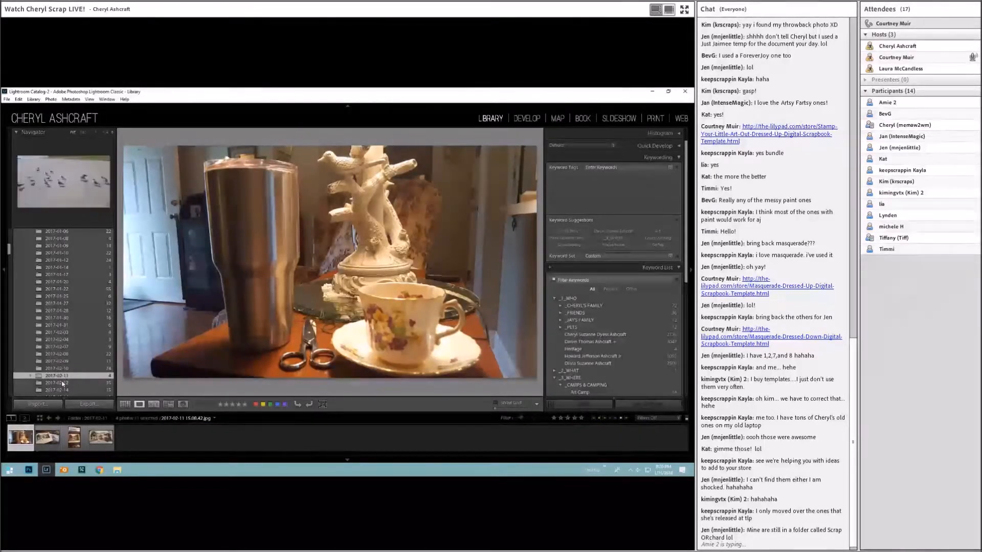
pyautogui.click(63, 384)
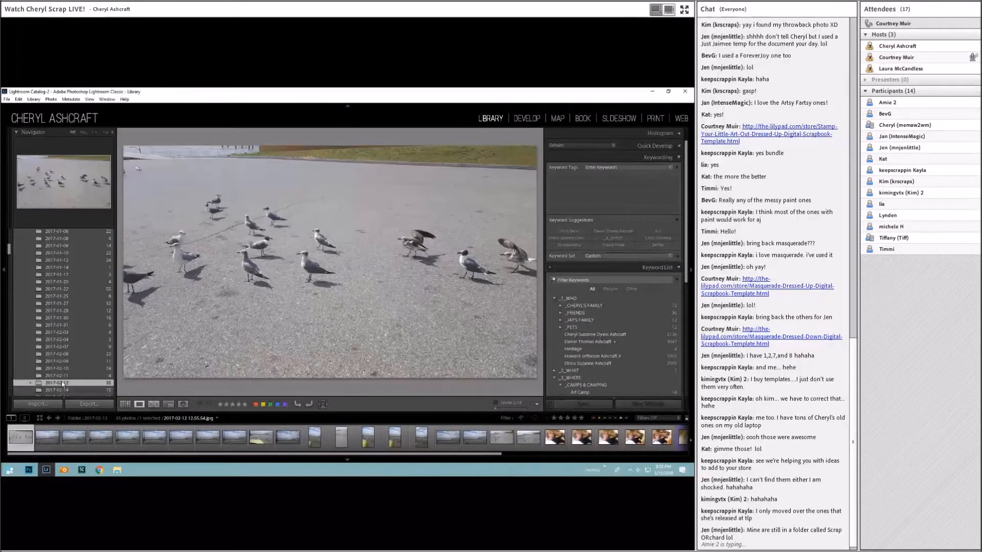
pyautogui.scroll(-5, 442, 433)
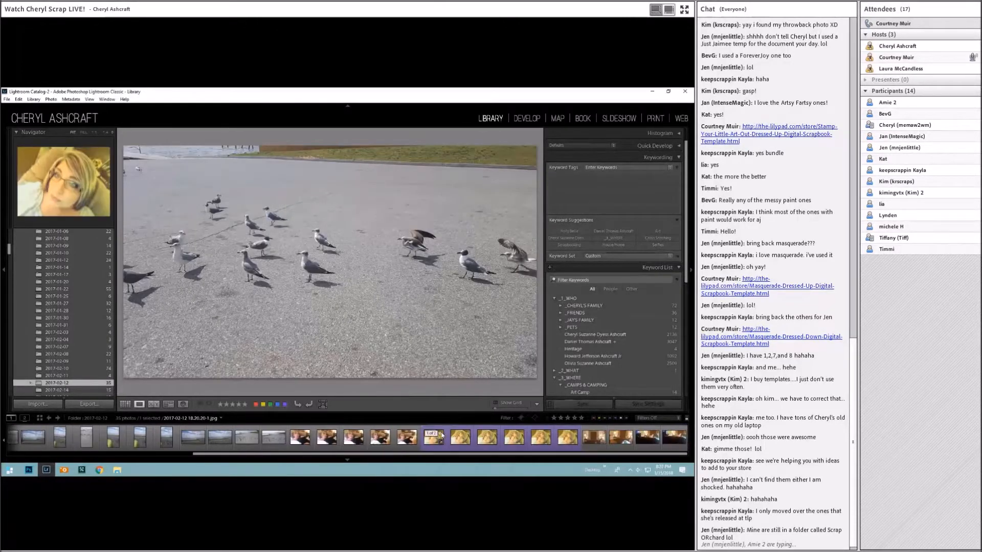
pyautogui.click(57, 391)
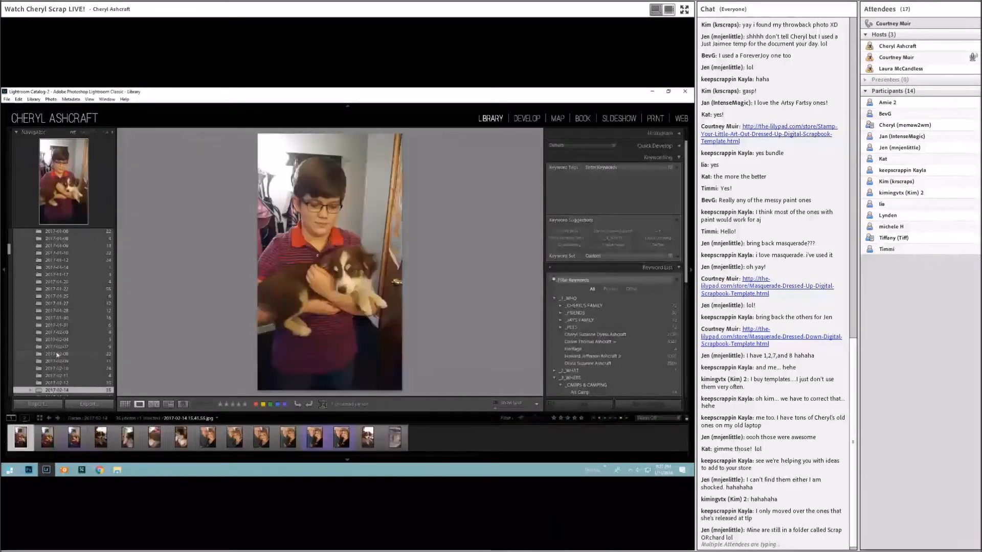
# Check the 2017-02-16 and 2017-02-18 folders, and compare the first four enlarged sunglasses selfies in 2017-02-16.
pyautogui.scroll(-5, 57, 355)
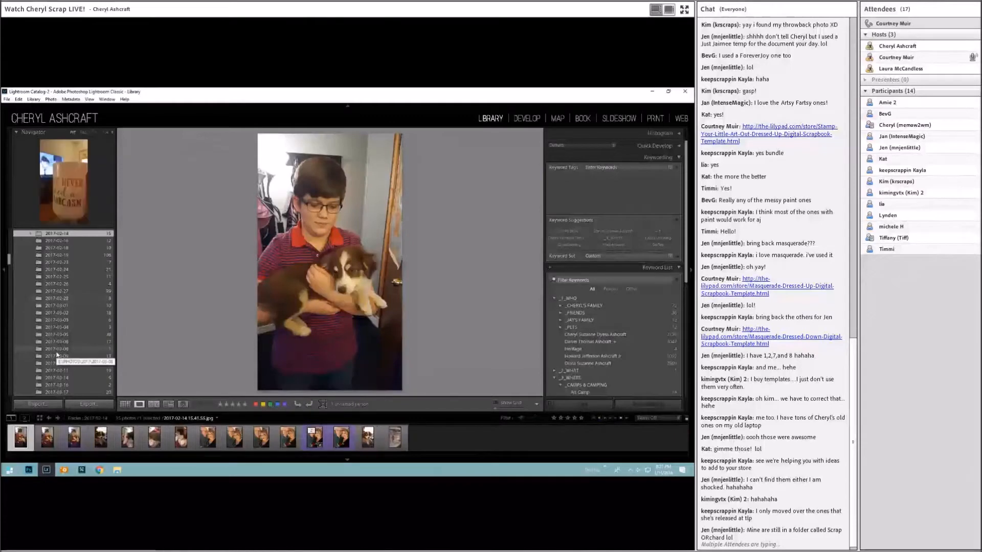
pyautogui.click(60, 241)
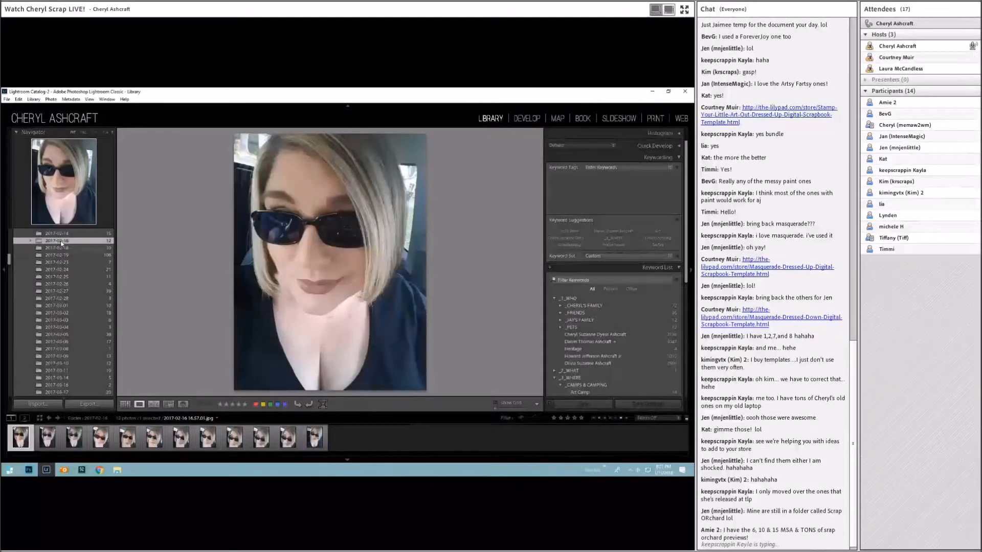
pyautogui.click(61, 248)
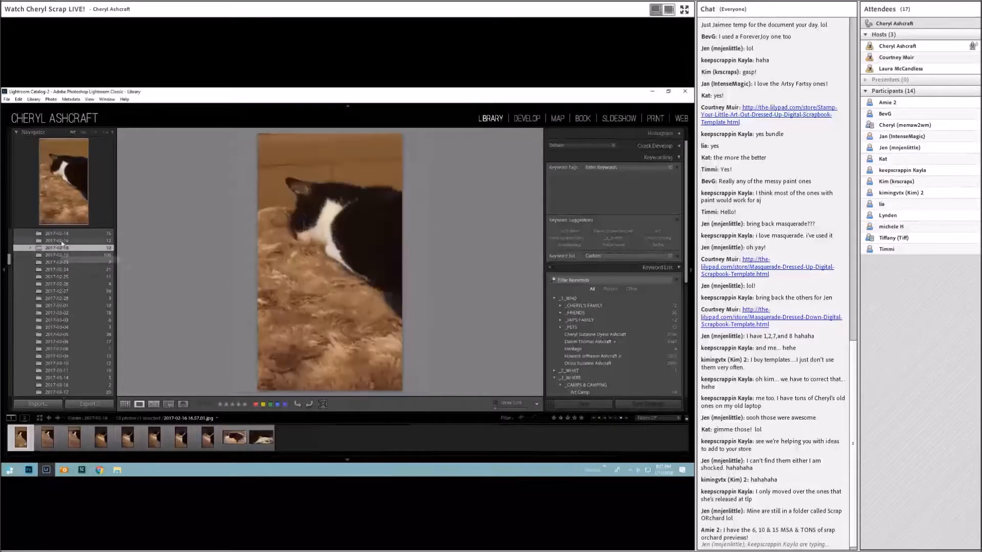
pyautogui.click(61, 241)
pyautogui.click(48, 438)
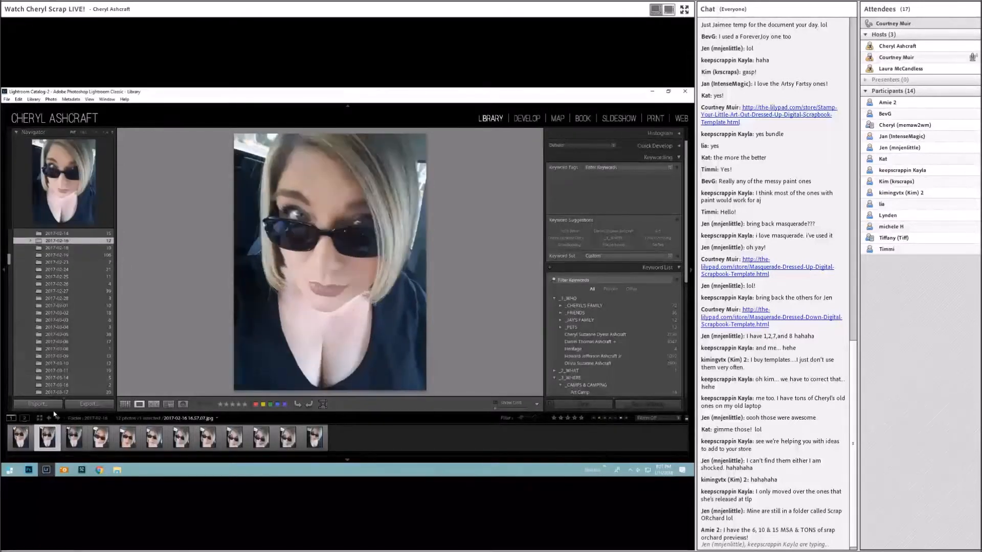
pyautogui.click(84, 441)
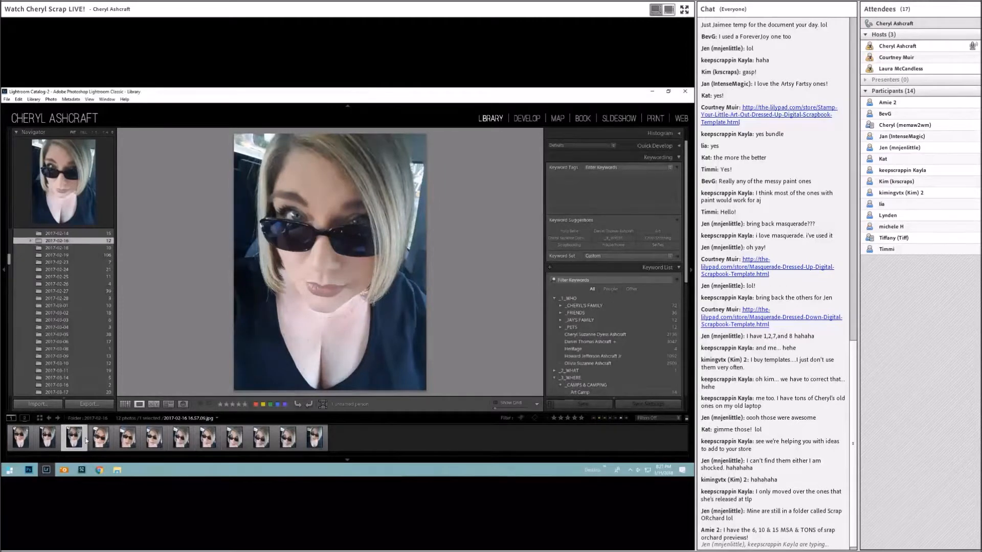
pyautogui.click(95, 439)
pyautogui.click(26, 438)
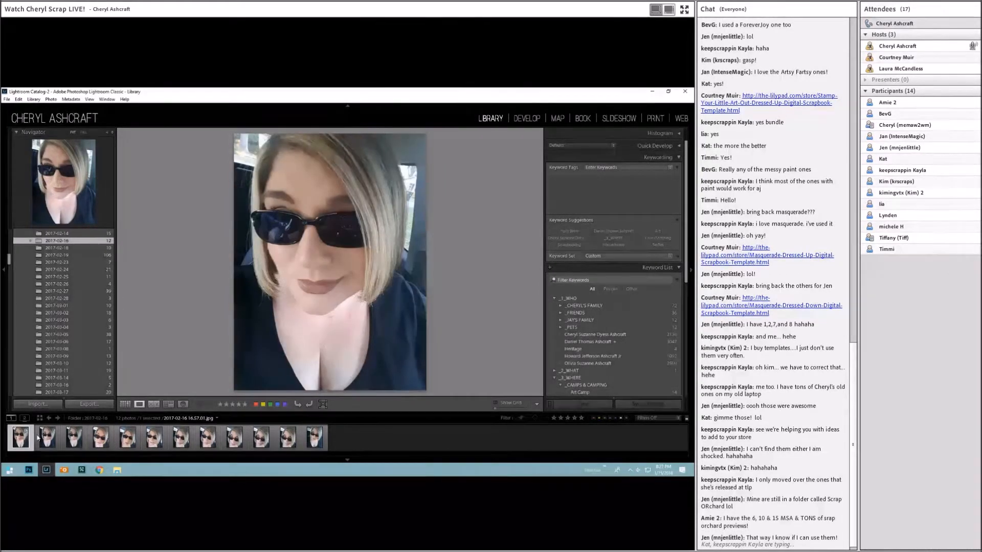
# View the sunglasses selfies in the 2017-02-16 folder one by one from the last photo back to the seventh.
pyautogui.click(321, 442)
pyautogui.click(296, 438)
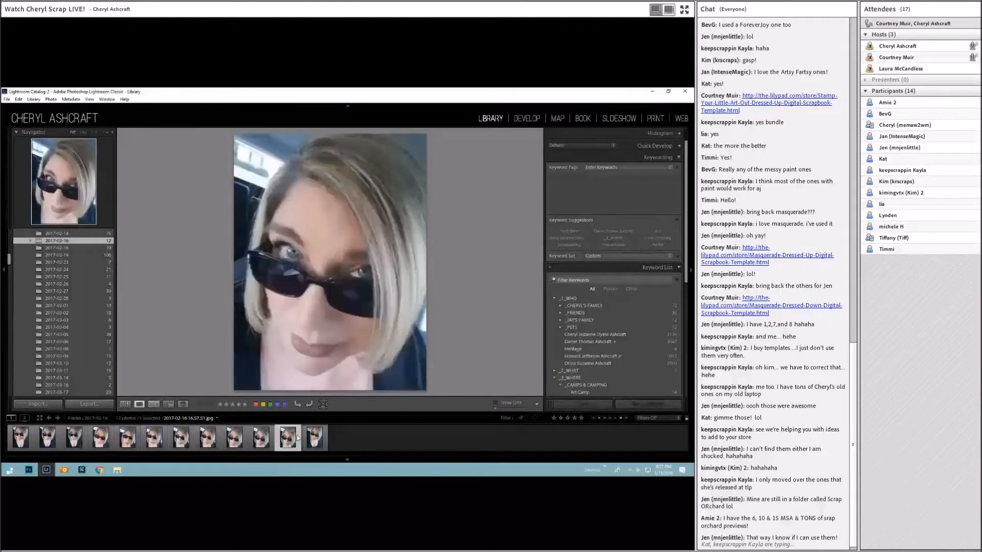
pyautogui.click(266, 439)
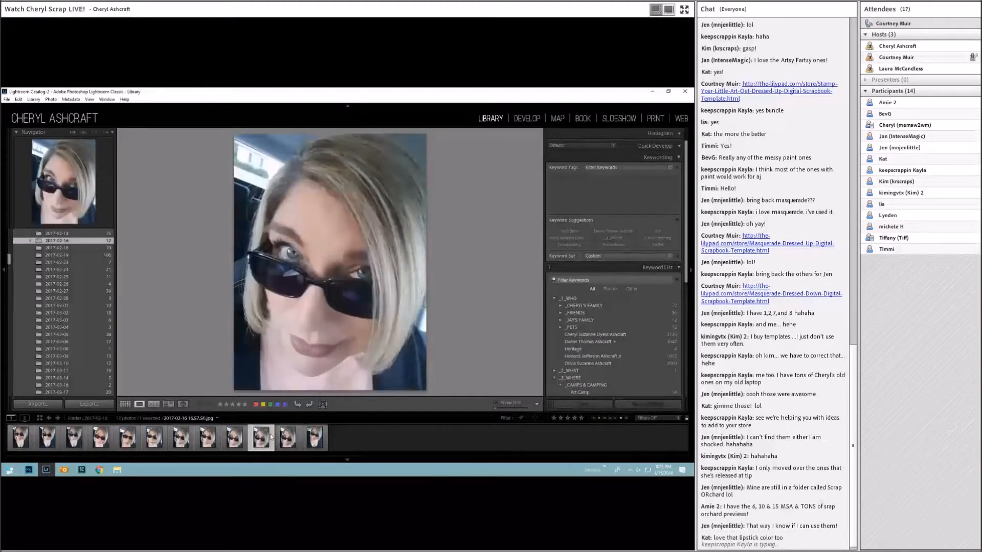
pyautogui.click(244, 437)
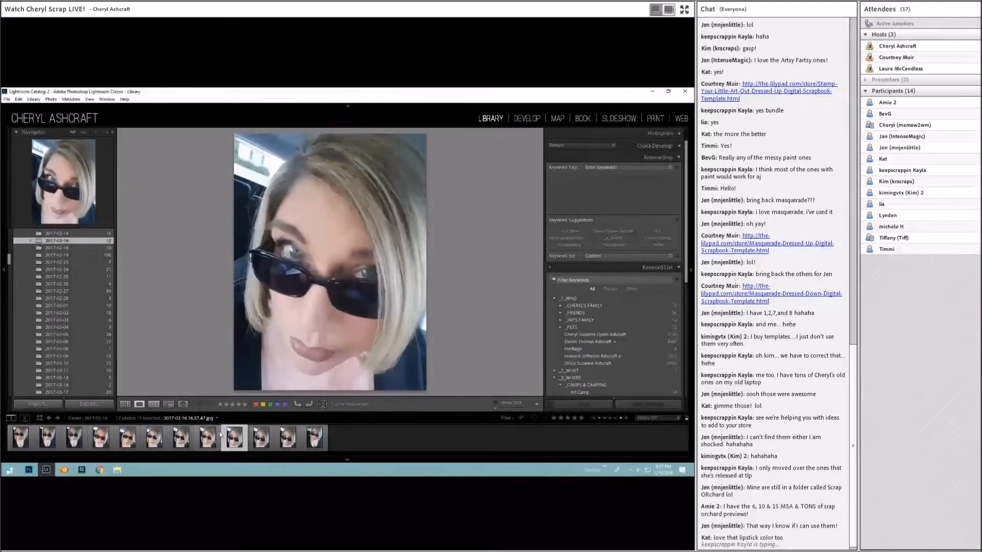
pyautogui.click(220, 434)
pyautogui.click(190, 436)
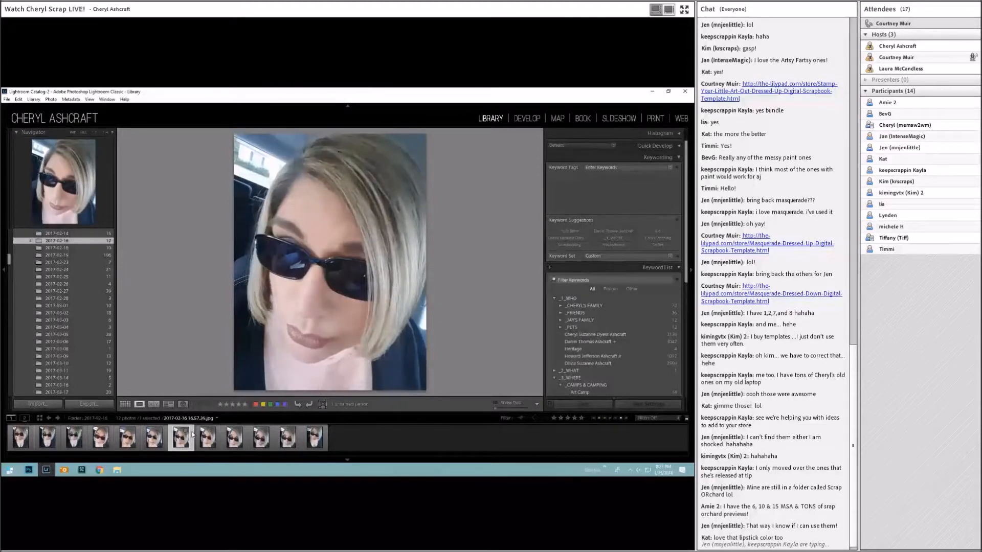
# Open the first sunglasses selfie of the 2017-02-16 folder for developing and apply the Rollei Ortho 25 black-and-white preset.
pyautogui.rightClick(193, 435)
pyautogui.click(29, 438)
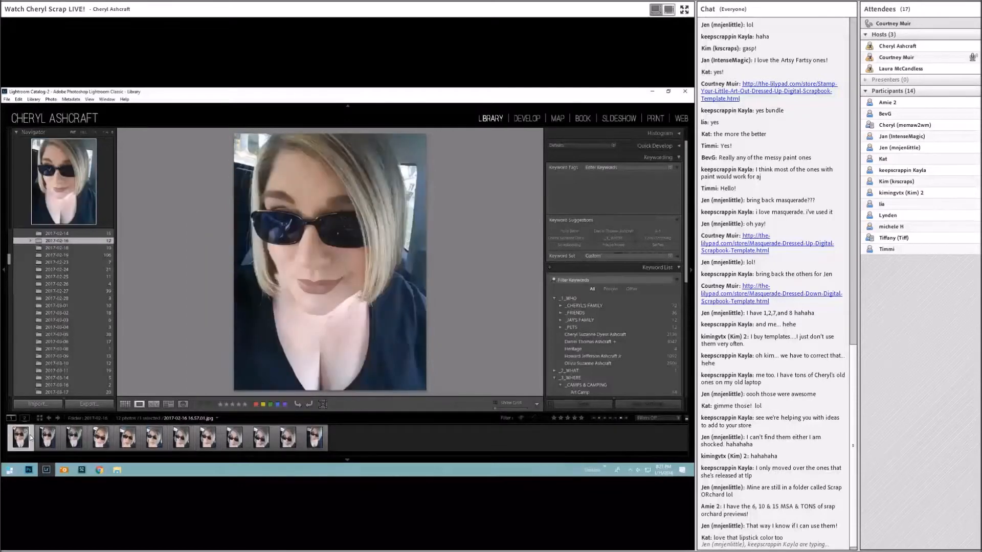
pyautogui.click(515, 115)
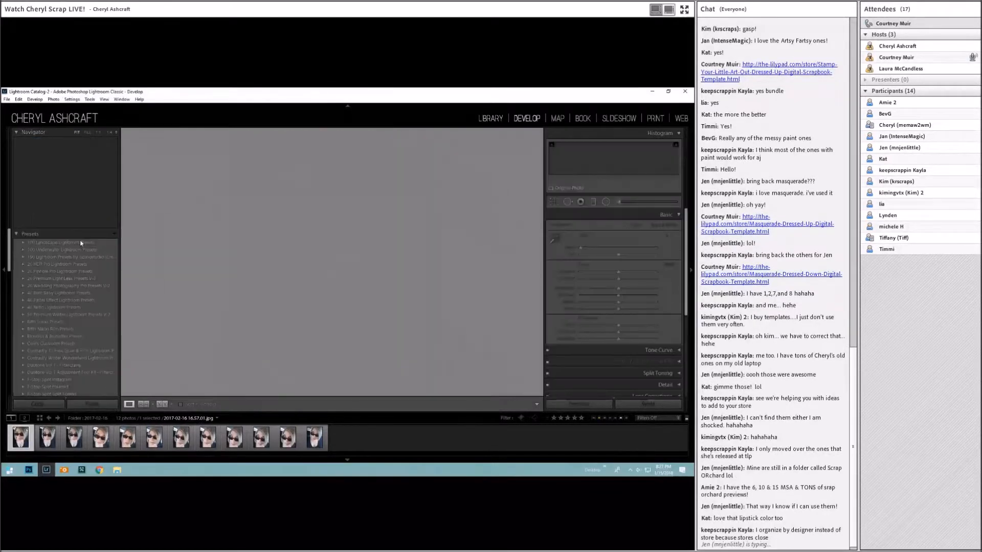
pyautogui.scroll(-5, 82, 312)
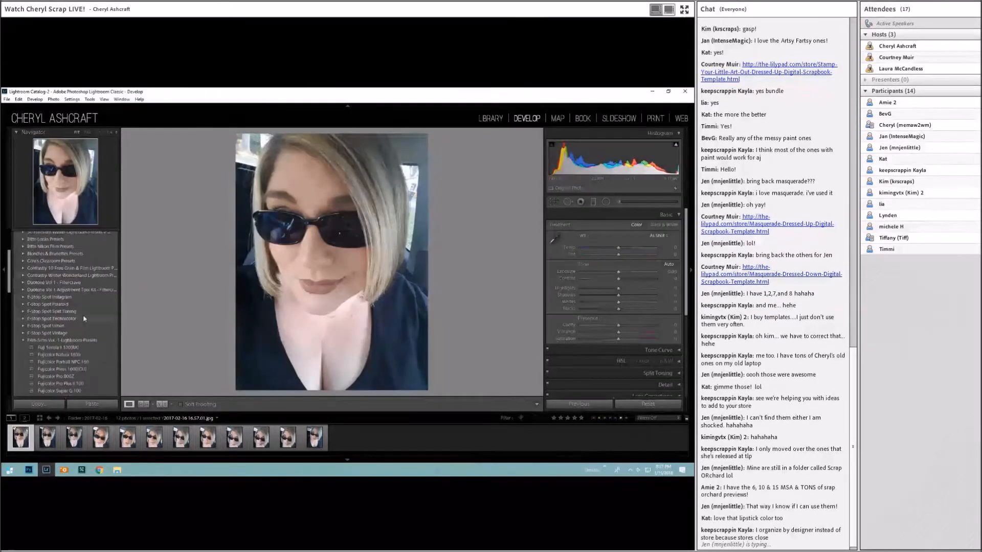
pyautogui.scroll(-8, 85, 319)
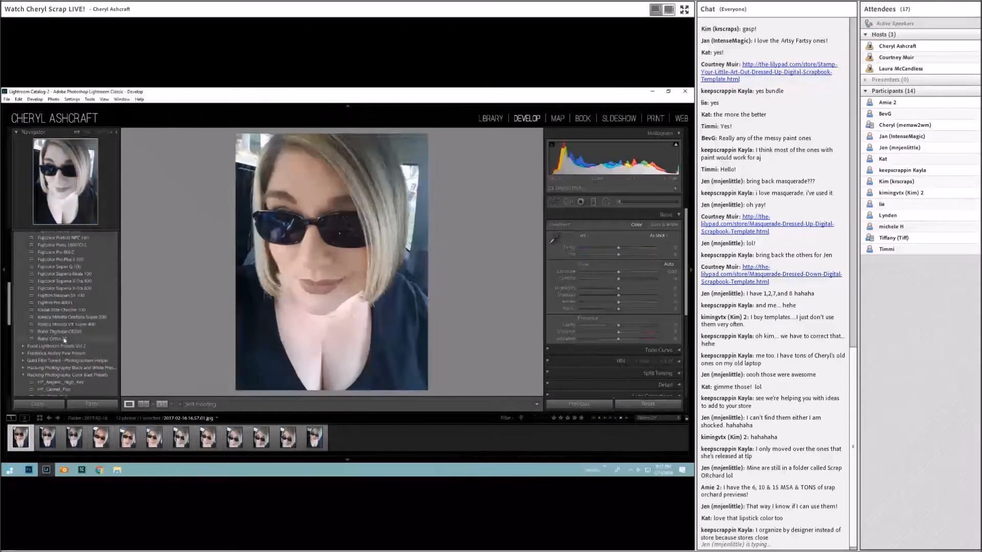
pyautogui.click(64, 339)
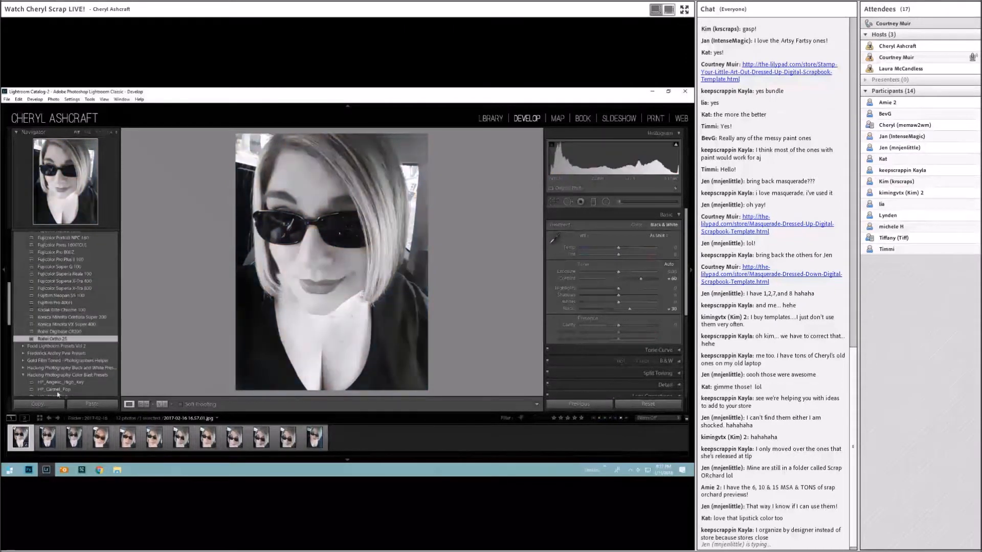
# Select all twelve selfies in the folder and synchronize the first photo's black-and-white develop settings to them.
pyautogui.keyDown('shift'); pyautogui.click(318, 437); pyautogui.keyUp('shift')
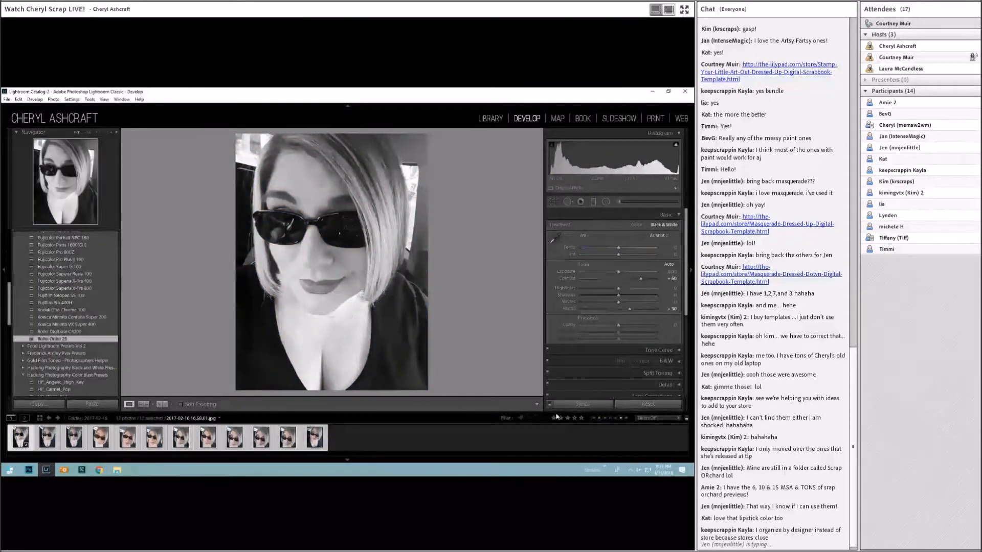
pyautogui.click(583, 405)
pyautogui.click(579, 436)
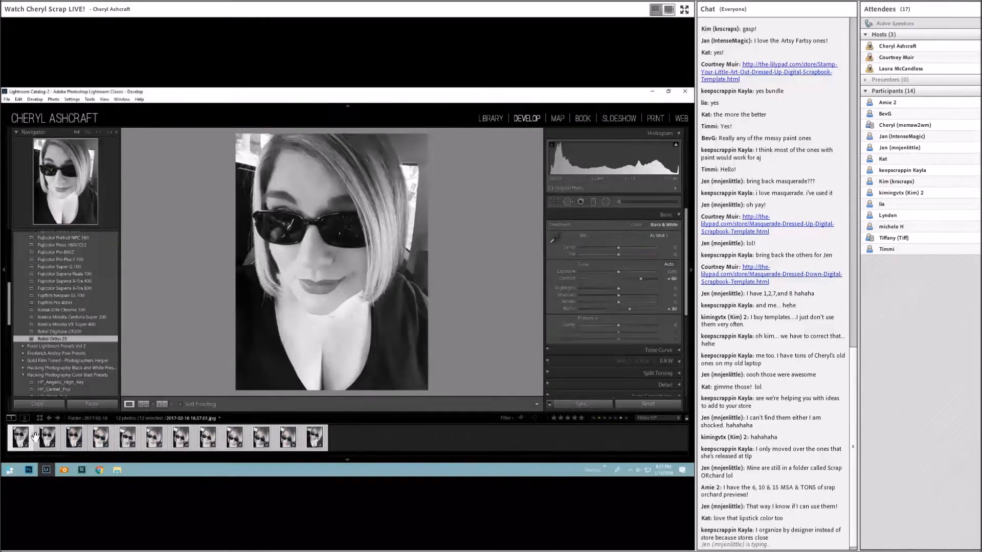
# Compare the first six black-and-white selfies and the last one by viewing them individually.
pyautogui.click(57, 438)
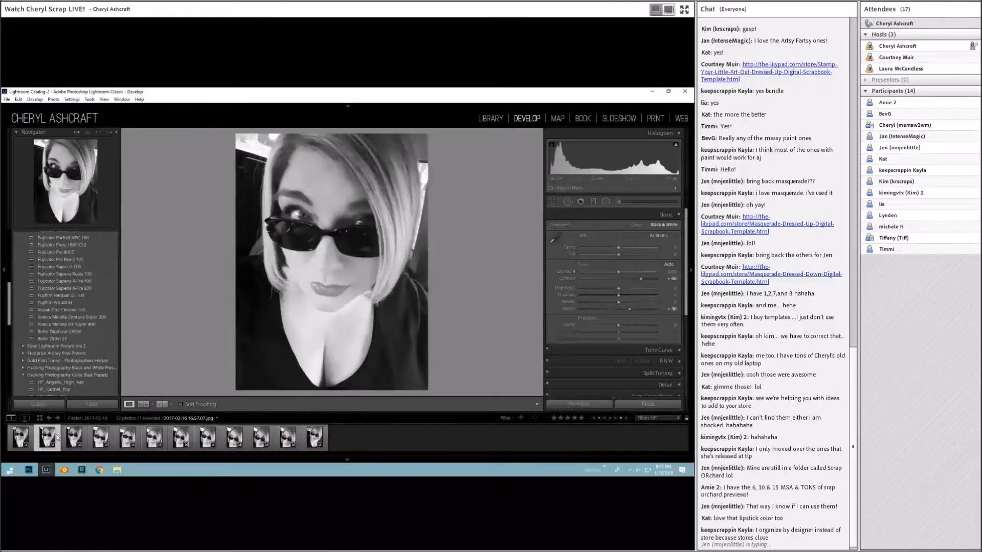
pyautogui.click(84, 438)
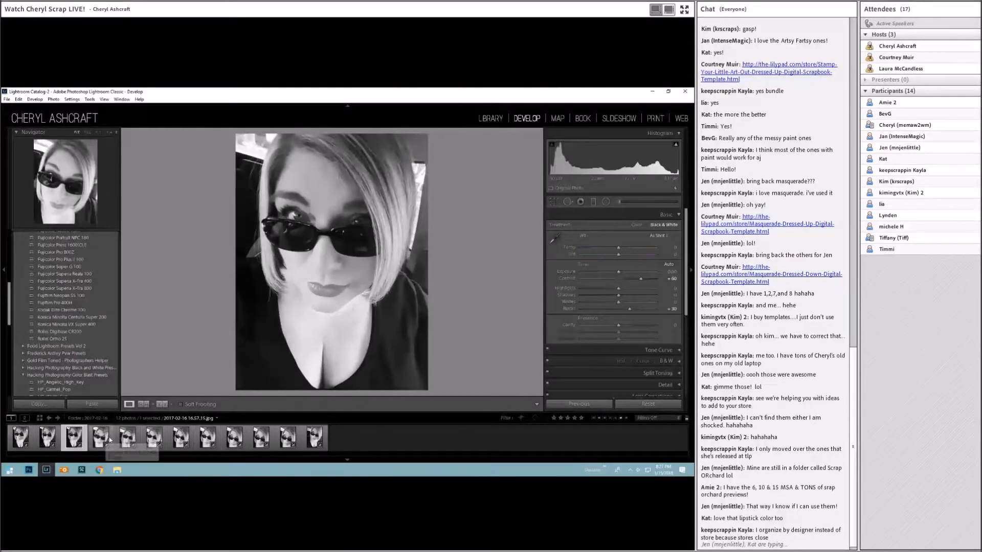
pyautogui.click(109, 439)
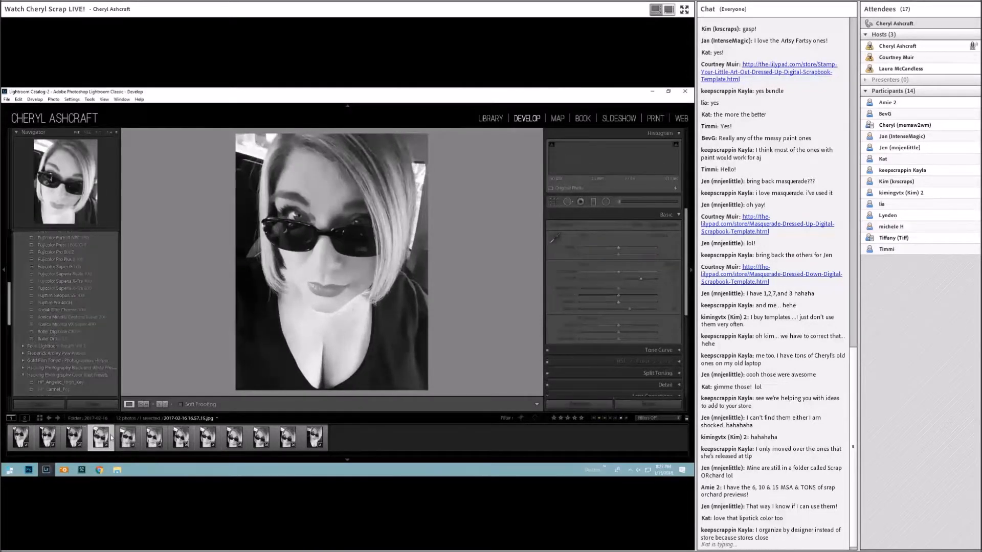
pyautogui.click(139, 439)
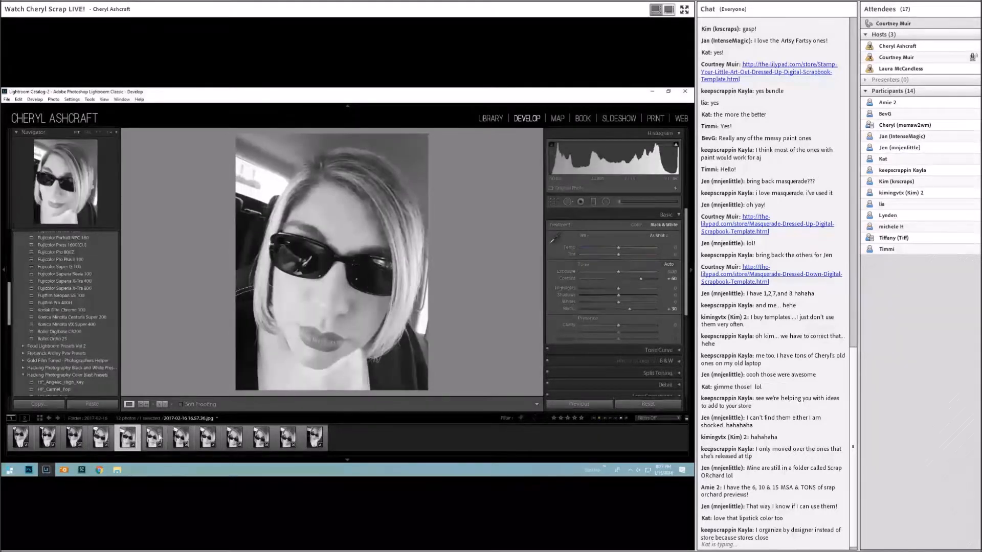
pyautogui.click(165, 434)
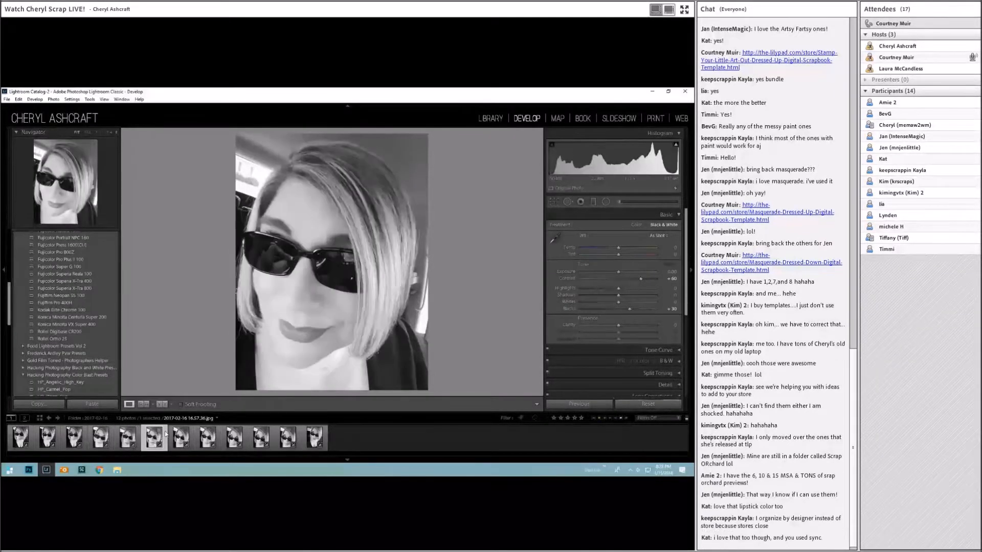
pyautogui.click(323, 435)
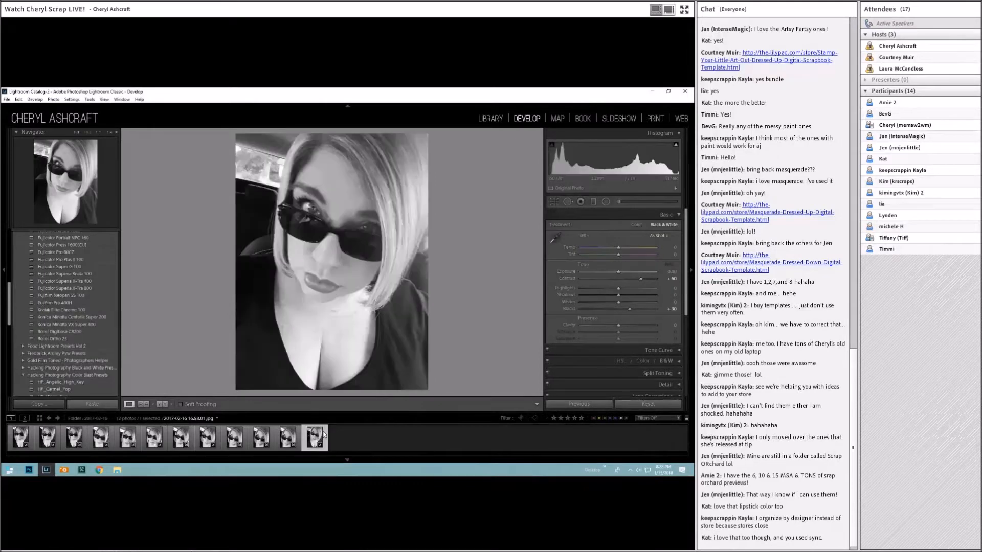
pyautogui.click(32, 438)
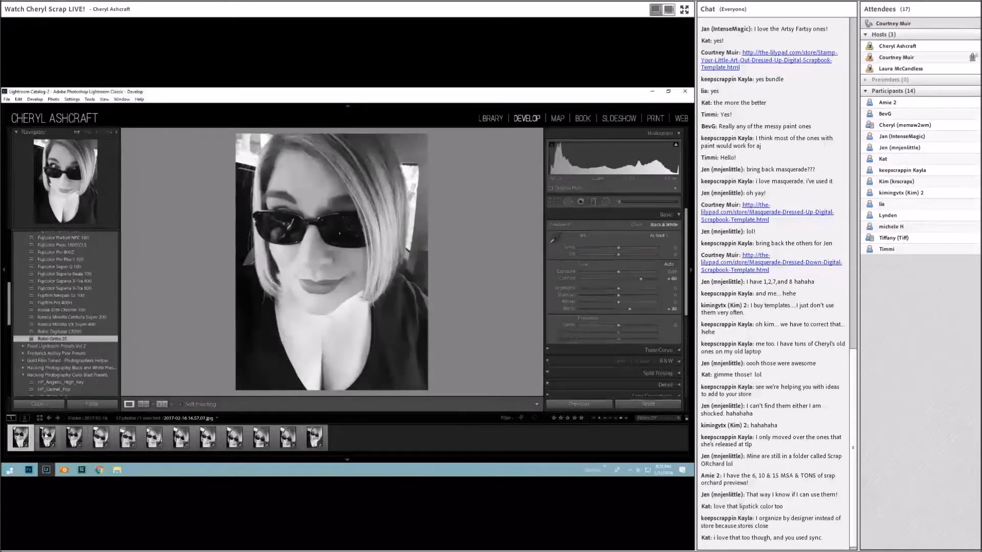
pyautogui.click(322, 437)
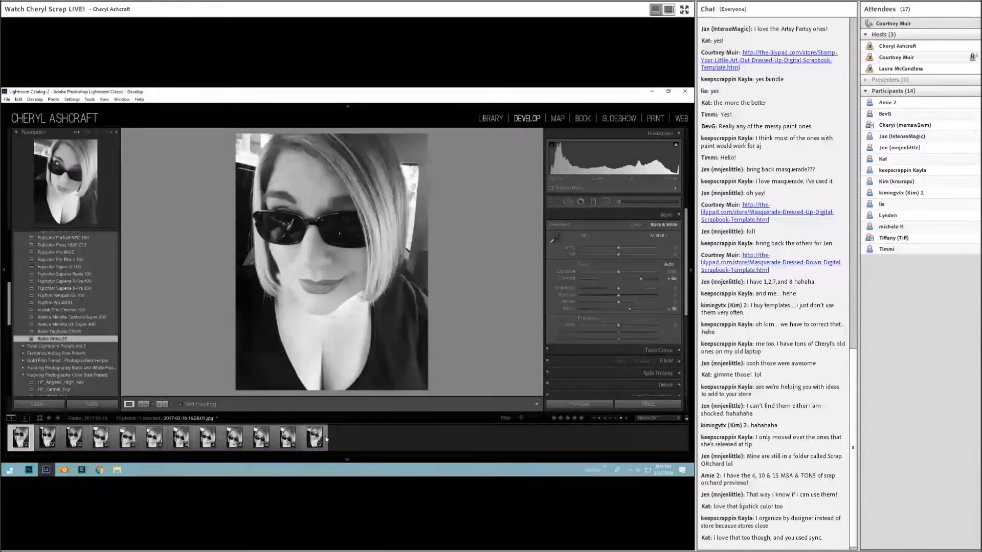
pyautogui.click(57, 436)
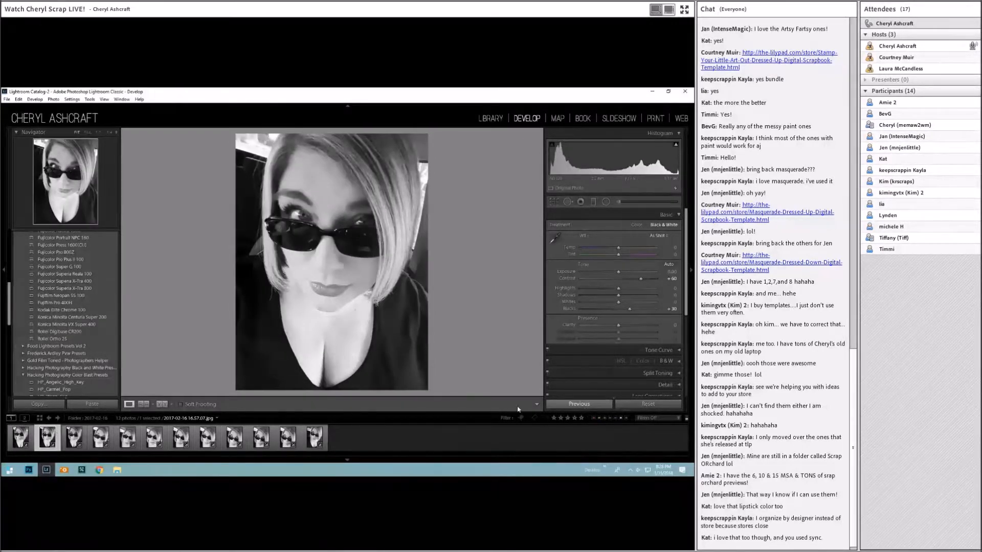
pyautogui.click(22, 436)
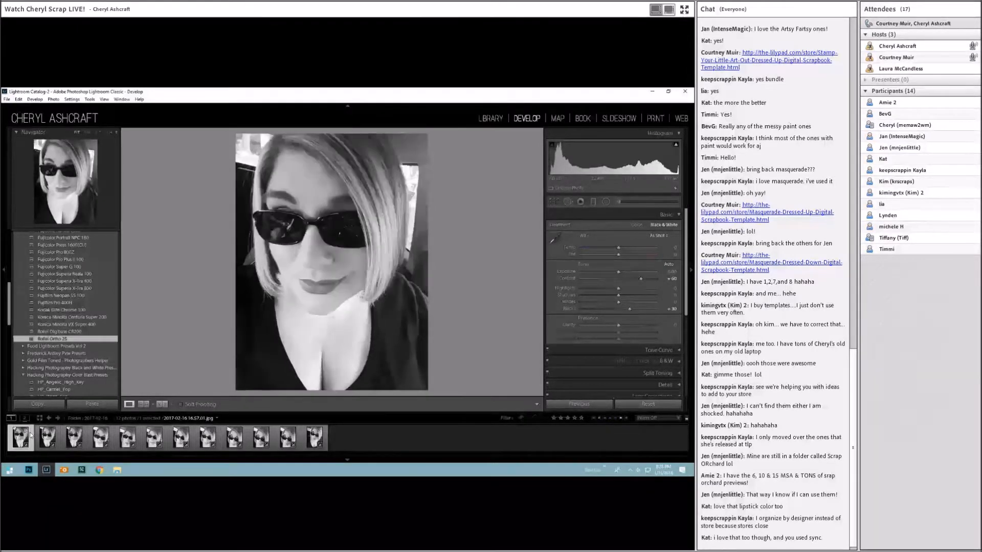
# Undo the recent photo selections and the synchronization of the develop settings across the selfies.
pyautogui.click(19, 101)
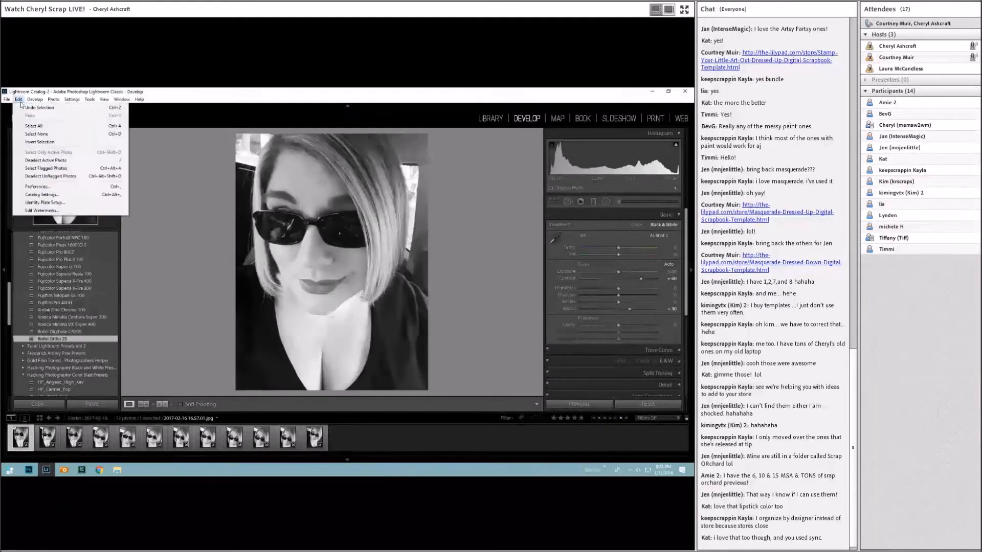
pyautogui.click(23, 107)
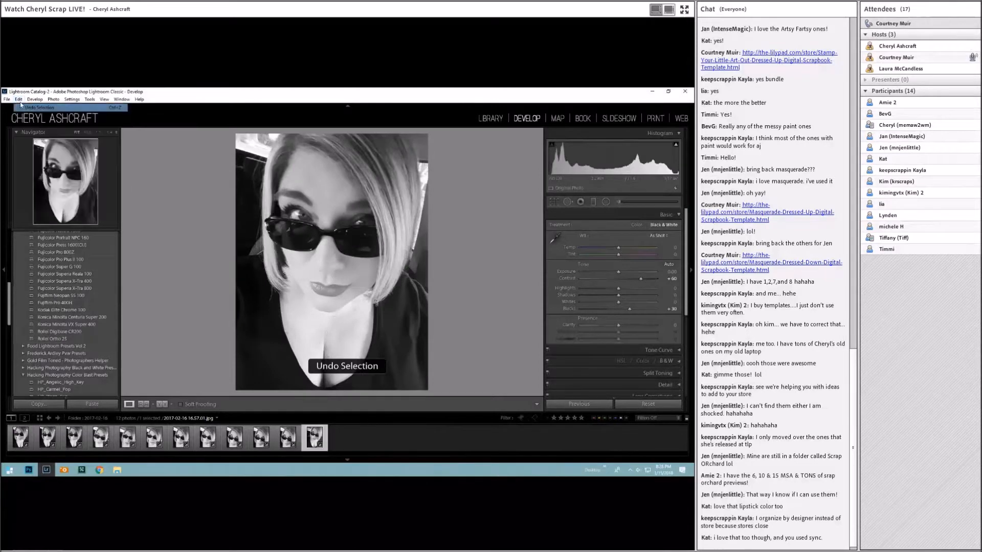
pyautogui.click(19, 99)
pyautogui.click(20, 108)
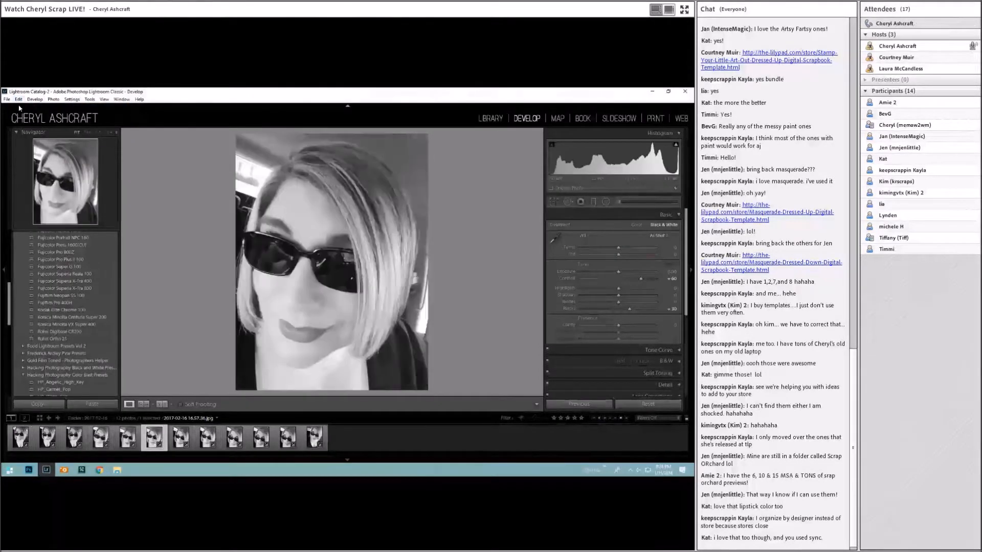
pyautogui.hotkey('ctrl', 'z')
pyautogui.hotkey('ctrl', 'z')
pyautogui.hotkey('ctrl', 'z')
pyautogui.hotkey('ctrl', 'z')
pyautogui.hotkey('ctrl', 'z')
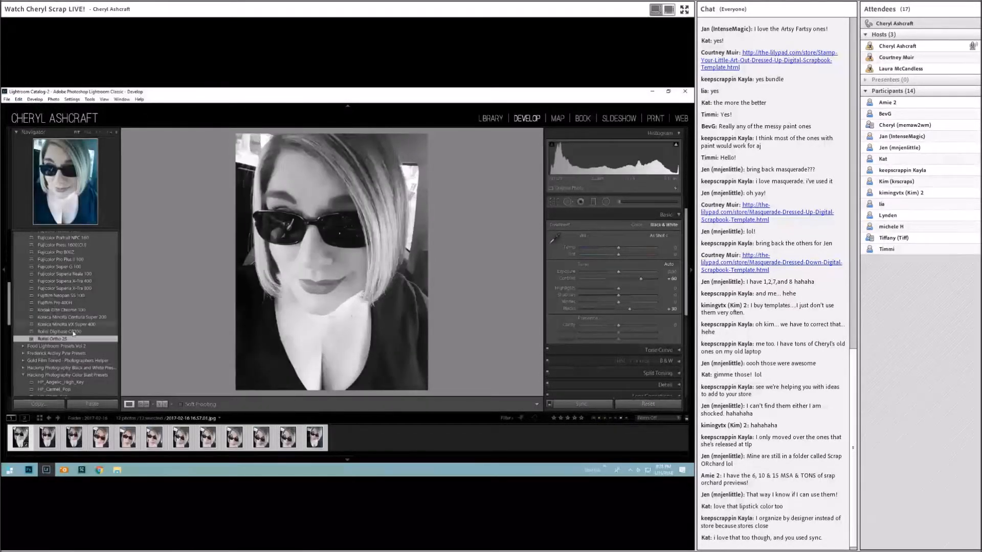
# With the first black-and-white selfie as source, select all photos in the folder and synchronize its develop settings to them.
pyautogui.click(33, 435)
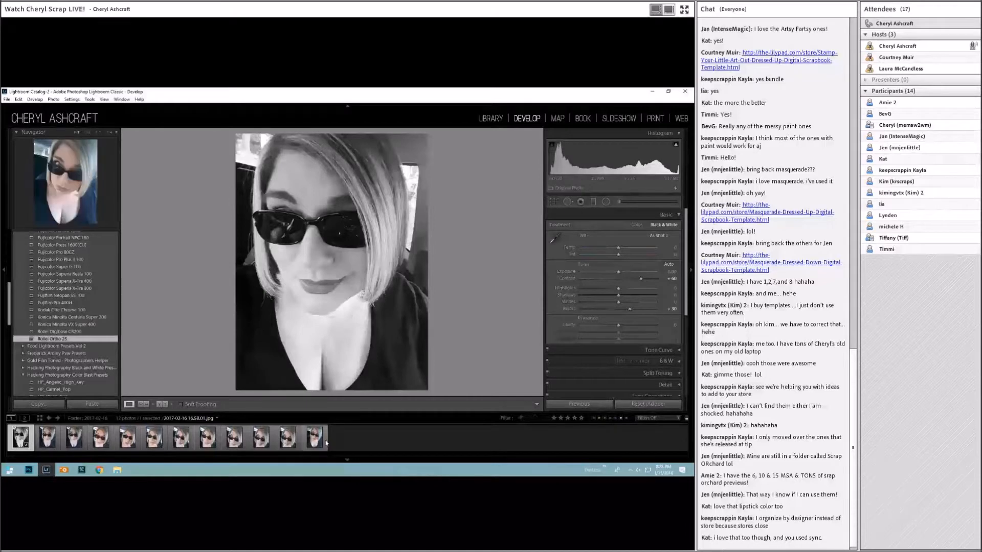
pyautogui.hotkey('ctrl', 'a')
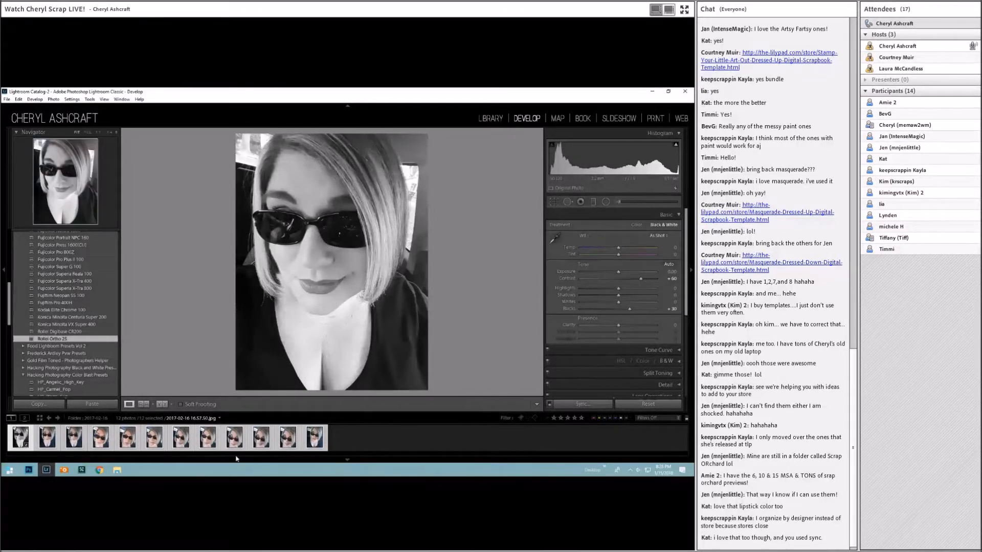
pyautogui.click(583, 404)
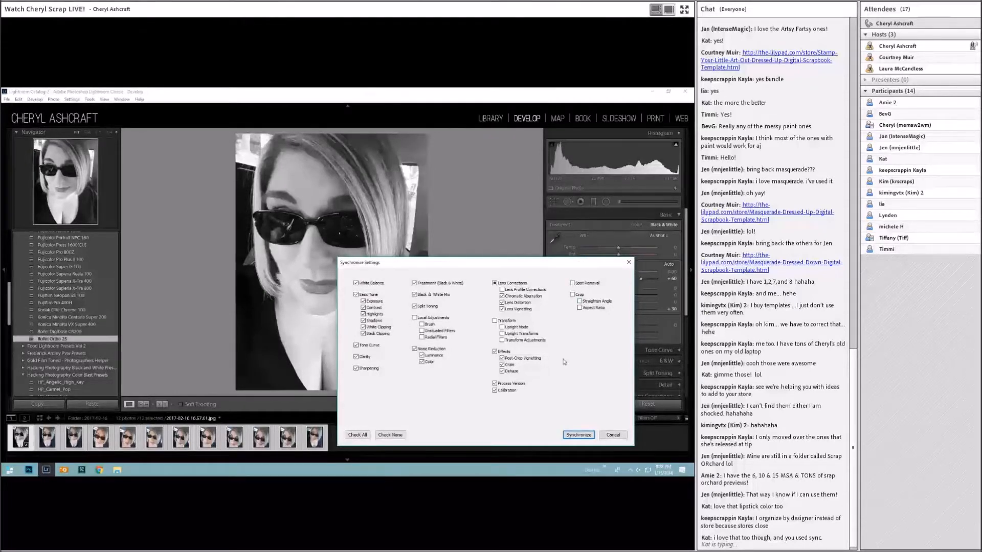
pyautogui.click(580, 435)
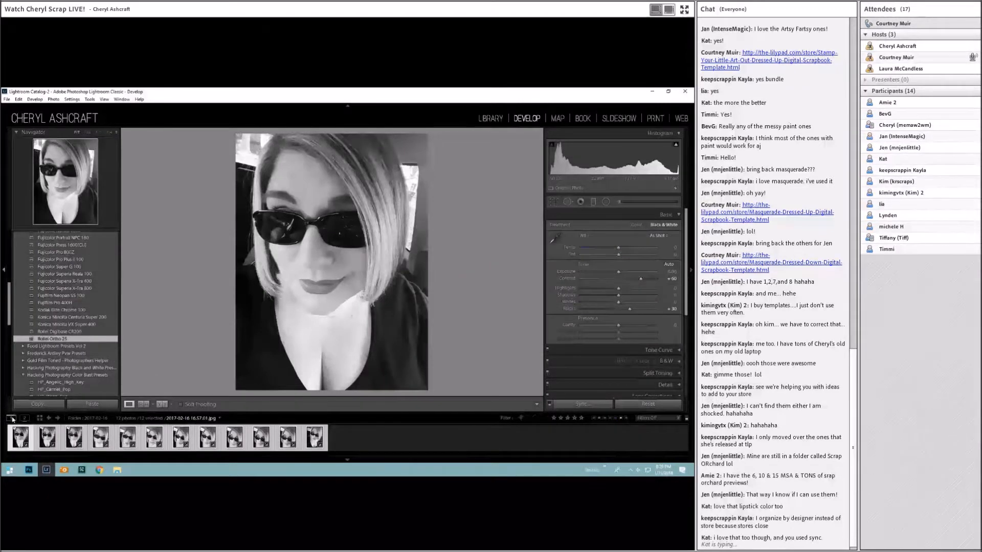
# Review the synchronized black-and-white selfies one by one from the last photo back to the seventh.
pyautogui.click(32, 439)
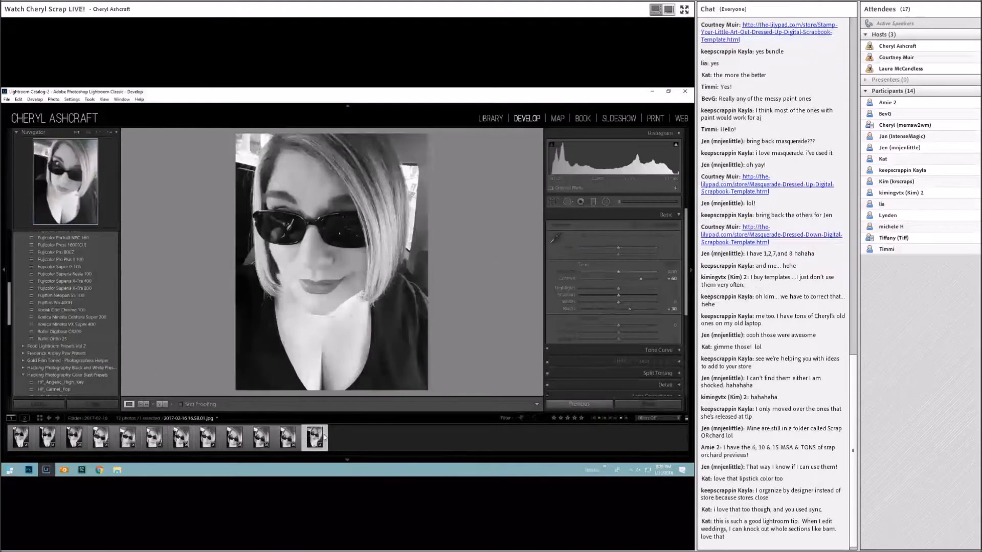
pyautogui.click(315, 437)
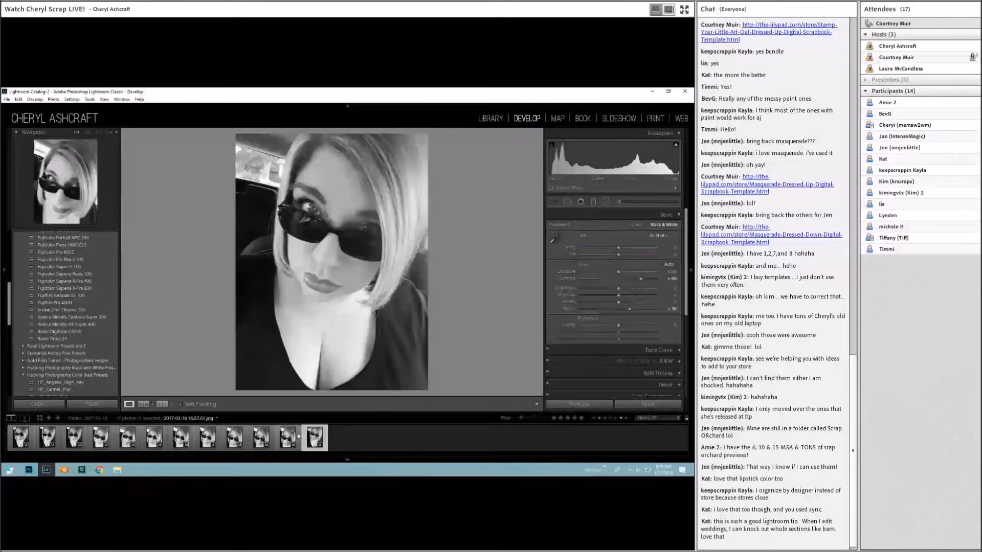
pyautogui.click(299, 436)
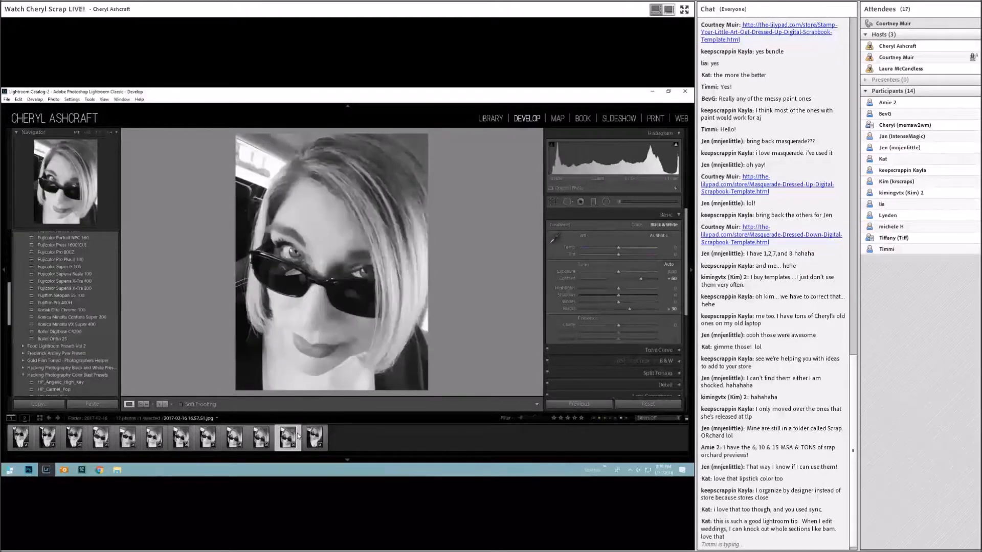
pyautogui.click(271, 439)
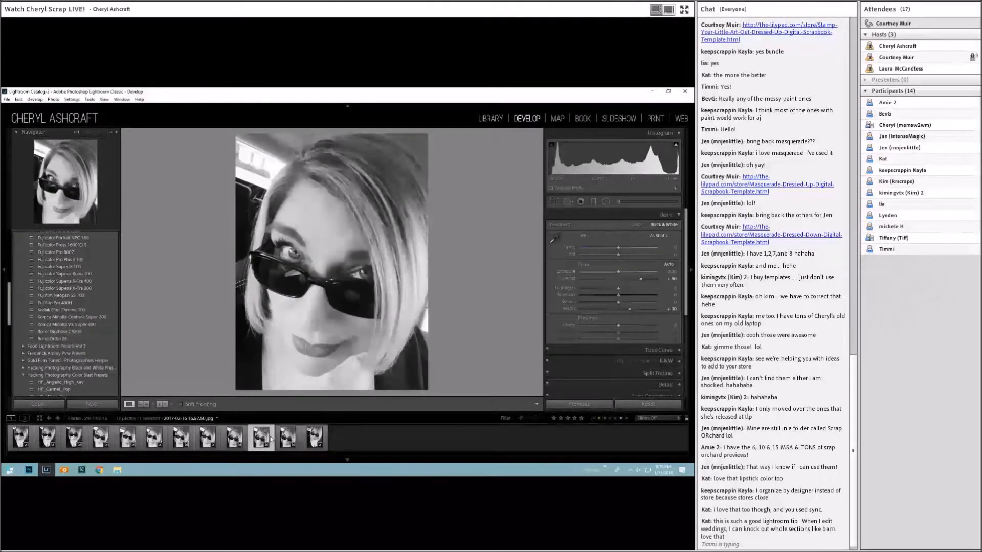
pyautogui.click(244, 437)
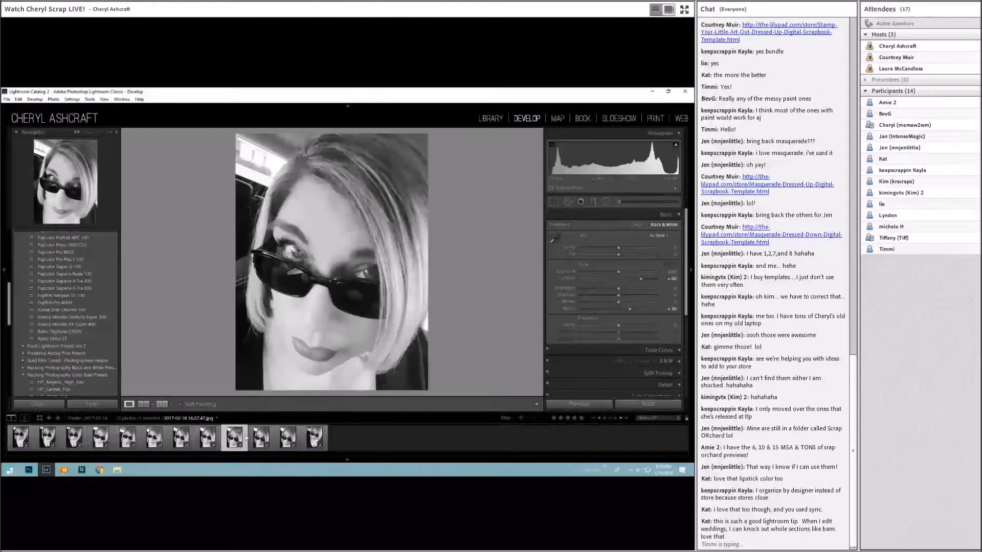
pyautogui.click(219, 438)
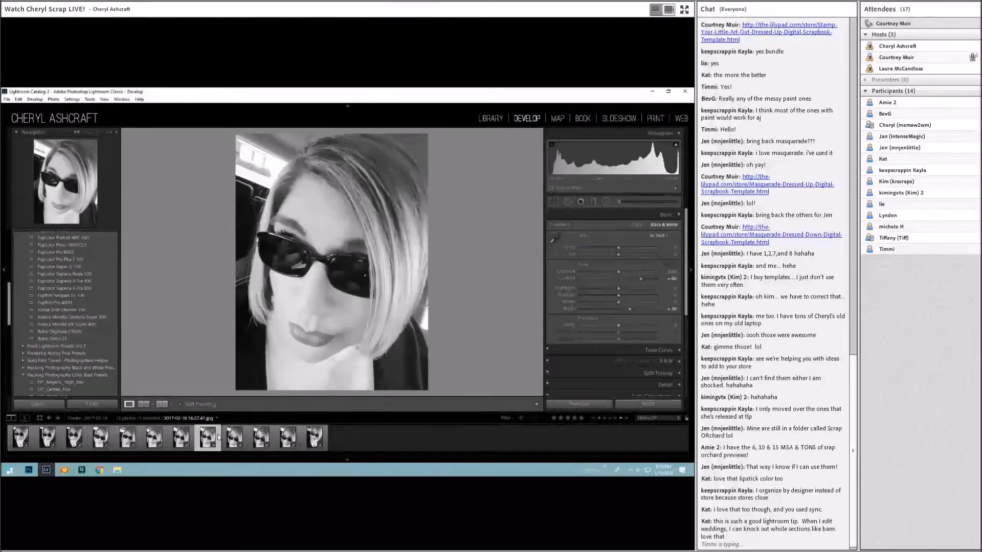
pyautogui.click(181, 438)
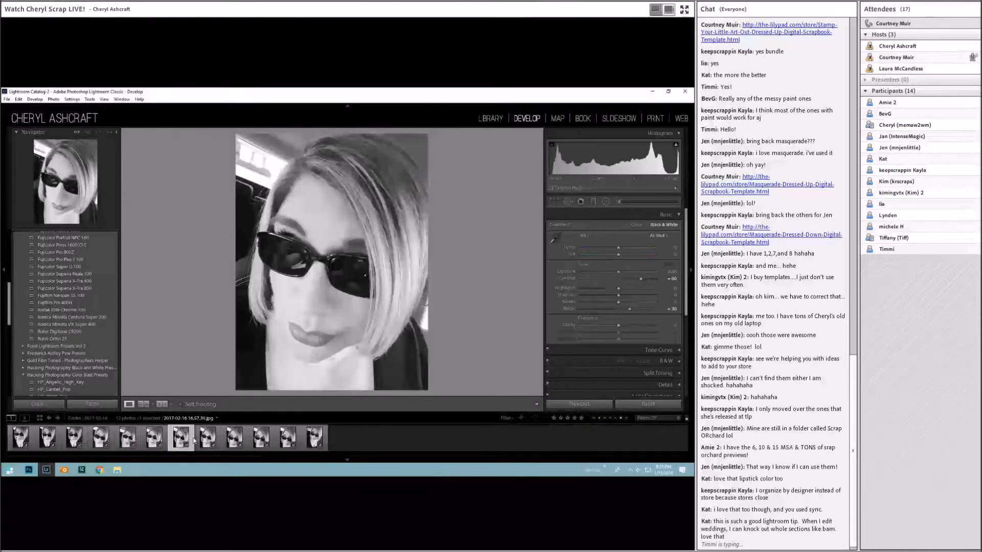
# Compare the first few black-and-white selfies and the last one individually to choose three for the layout.
pyautogui.click(29, 437)
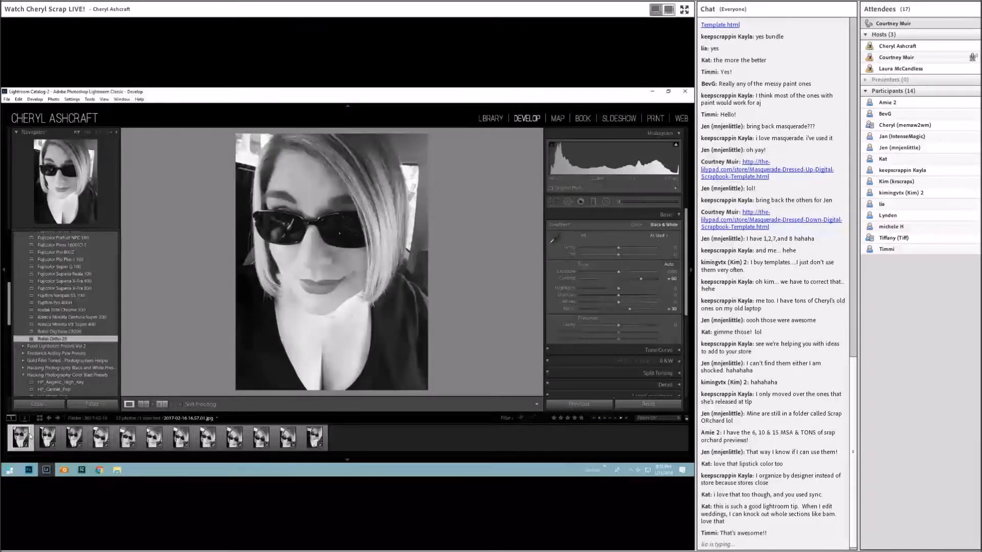
pyautogui.keyDown('ctrl'); pyautogui.click(325, 436); pyautogui.keyUp('ctrl')
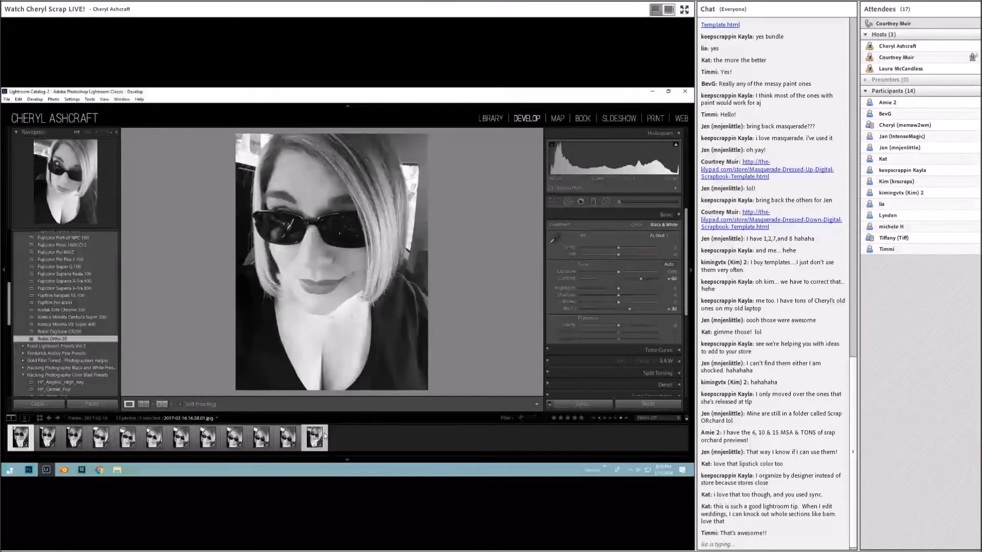
pyautogui.click(83, 437)
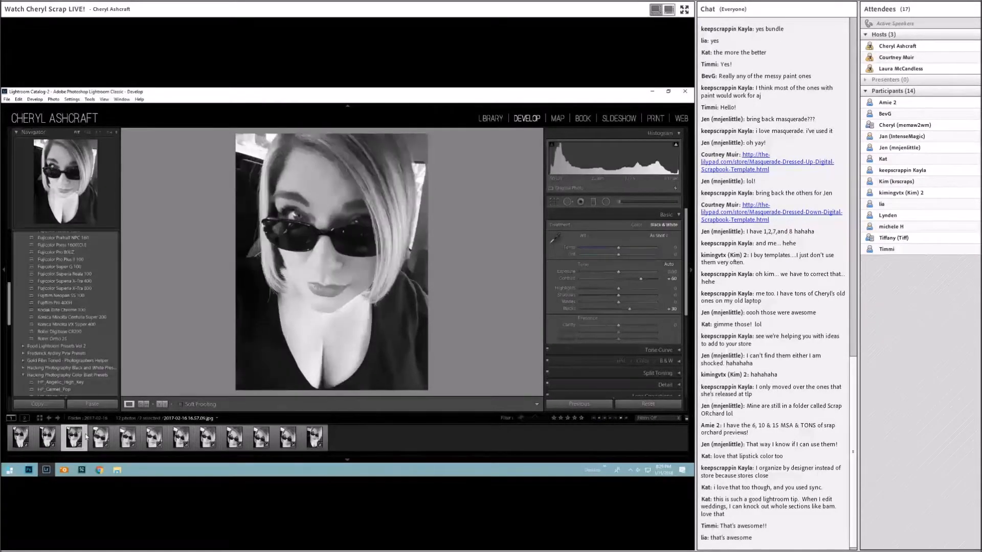
pyautogui.click(315, 437)
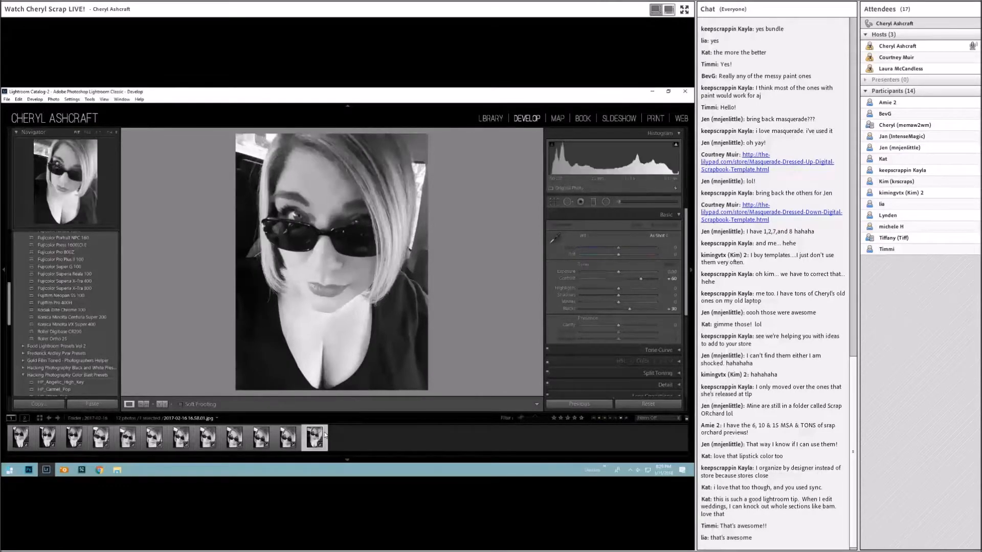
pyautogui.click(58, 440)
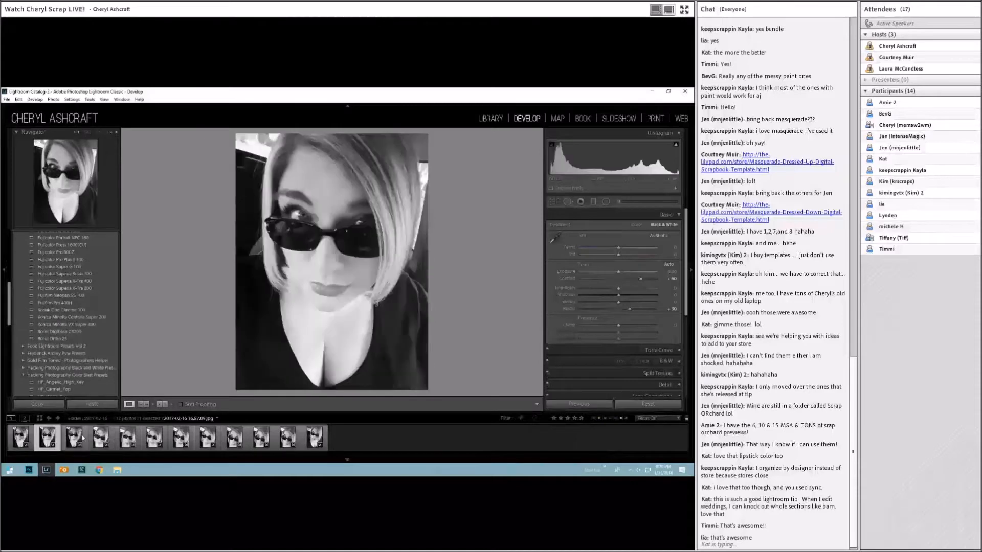
pyautogui.click(22, 437)
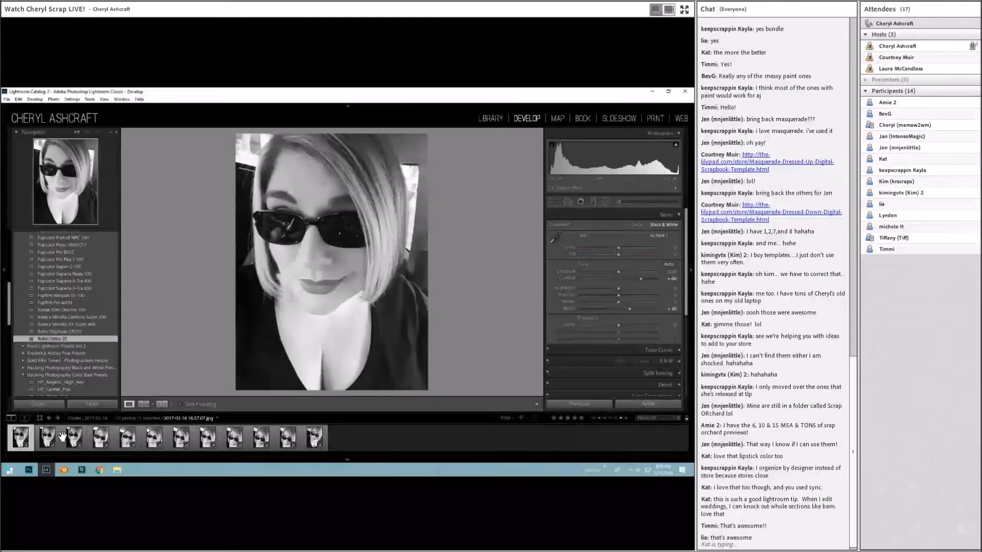
pyautogui.click(59, 437)
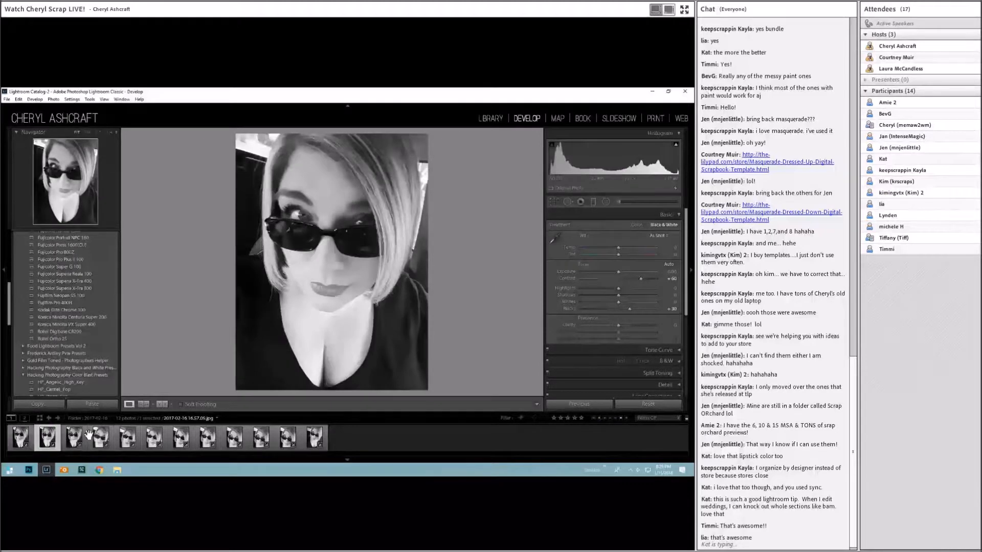
pyautogui.click(87, 435)
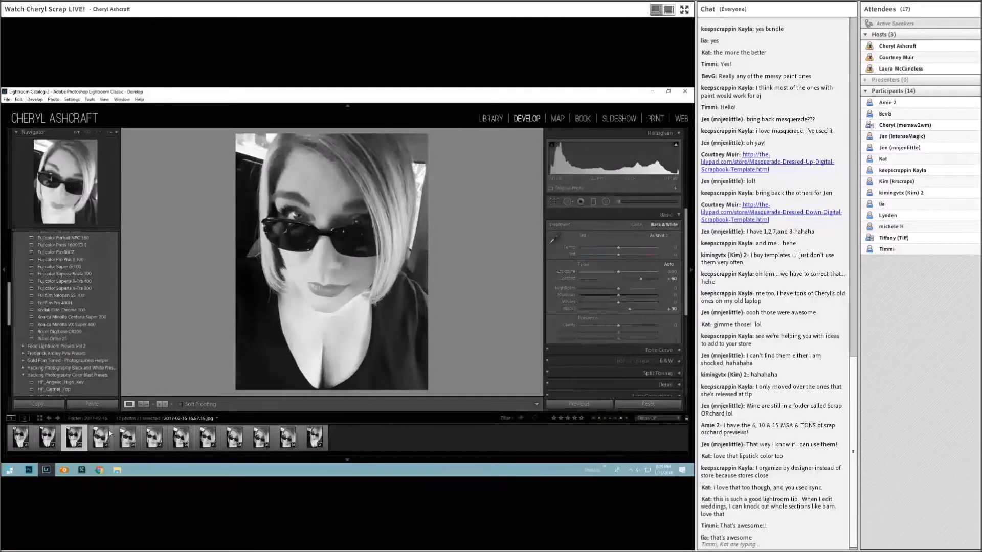
pyautogui.press('Right')
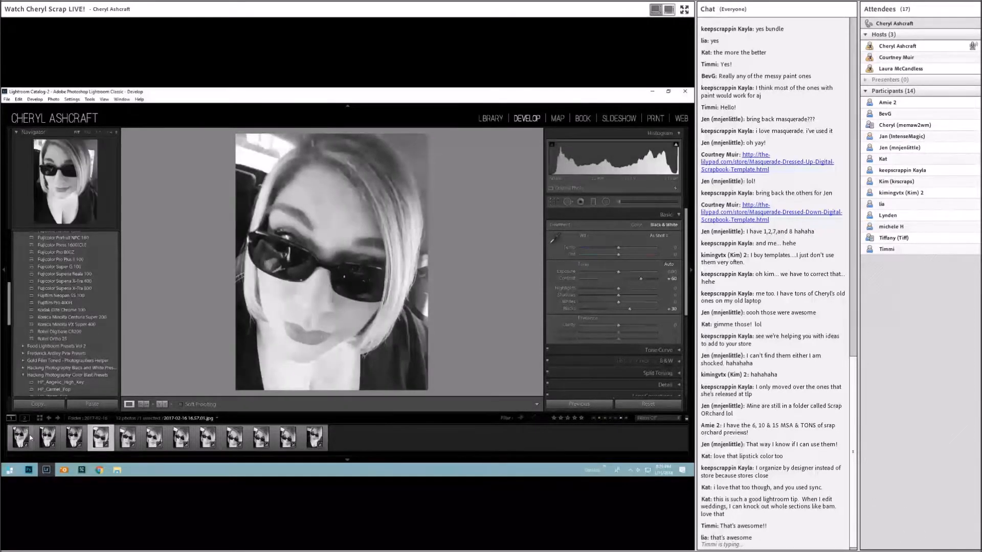
# Select the first three black-and-white selfies and export them to the hard drive, in the same folder as the originals.
pyautogui.click(20, 437)
pyautogui.keyDown('shift'); pyautogui.click(85, 439); pyautogui.keyUp('shift')
pyautogui.rightClick(84, 439)
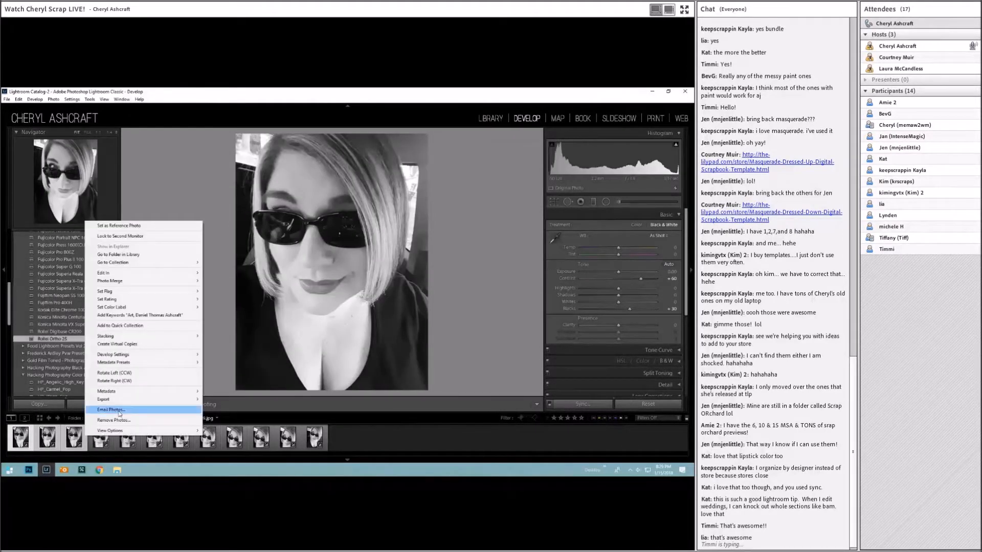
pyautogui.moveTo(118, 401)
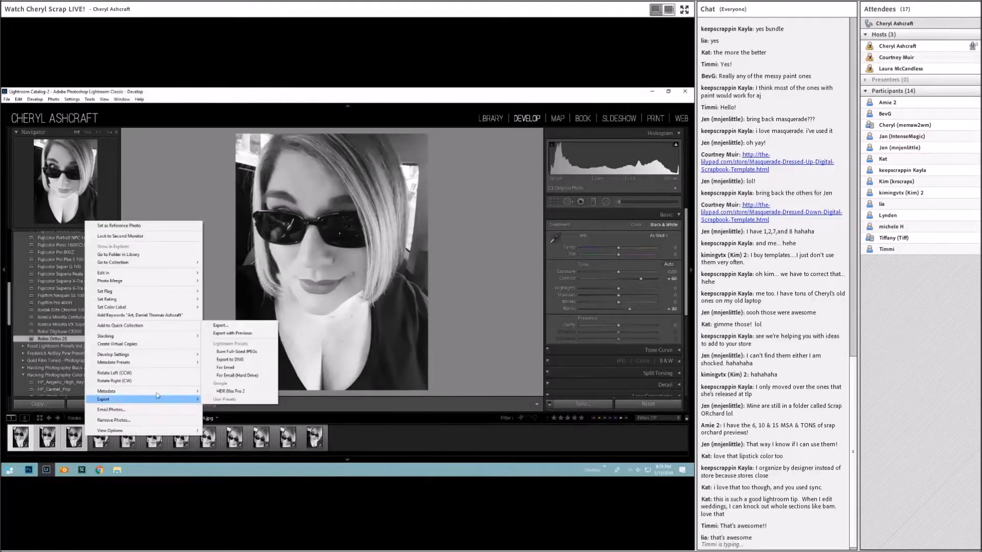
pyautogui.click(251, 326)
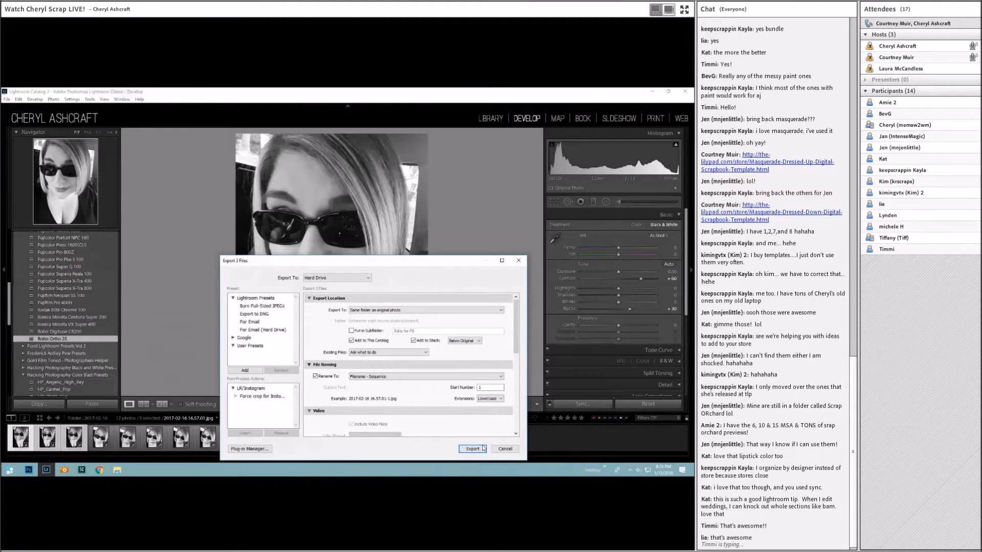
pyautogui.click(483, 449)
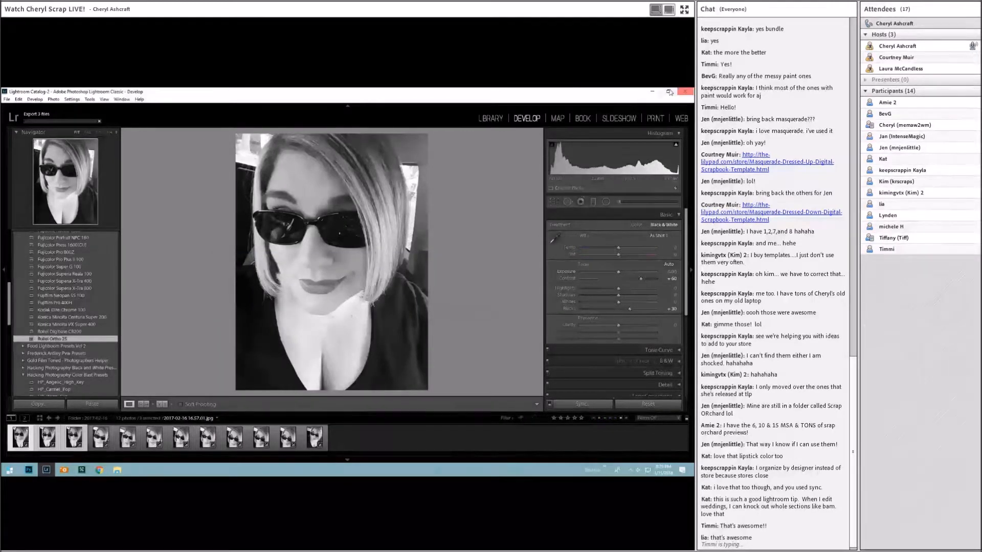
# Switch to the Photoshop layout and place the three exported black-and-white selfies above the photo placeholders, committing each placement.
pyautogui.click(652, 92)
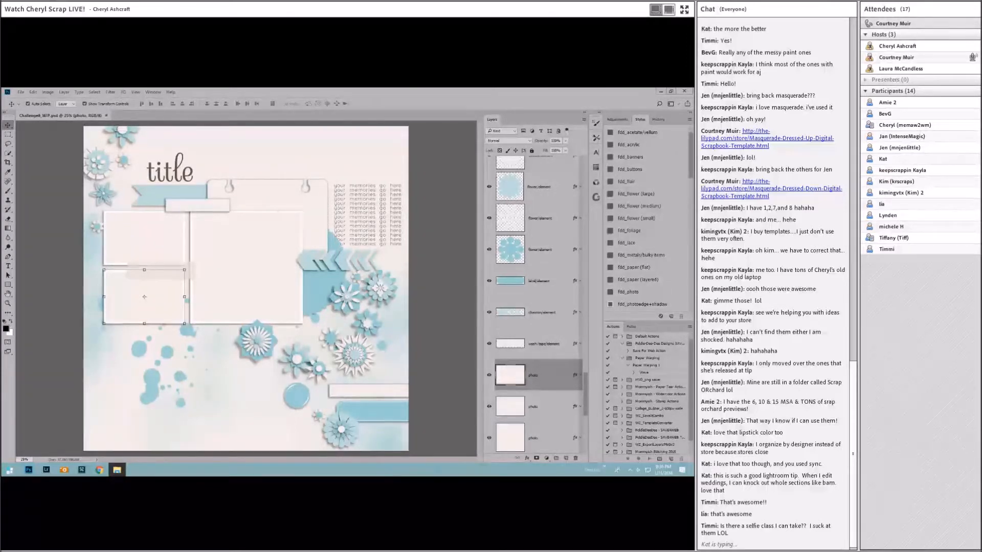
pyautogui.hotkey('alt', 'Tab')
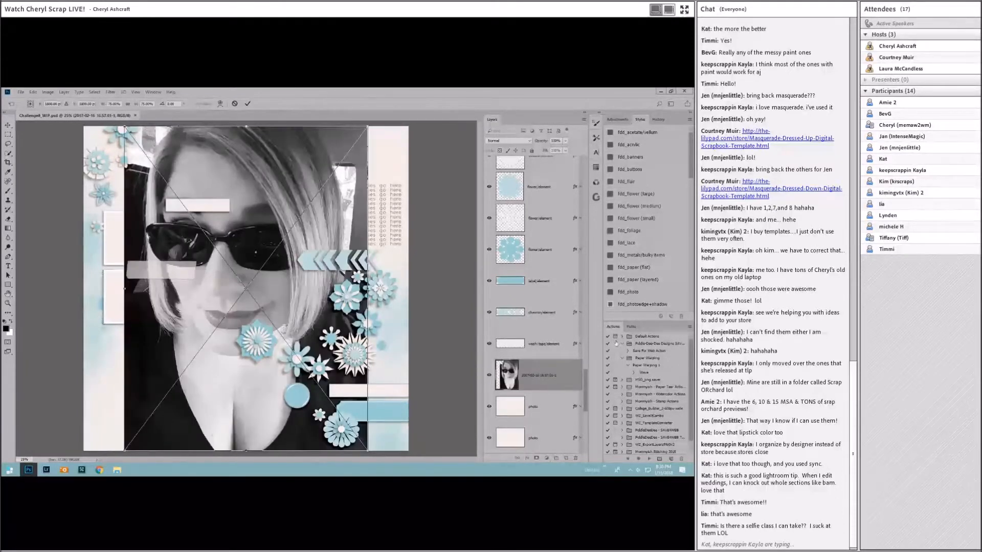
pyautogui.click(247, 104)
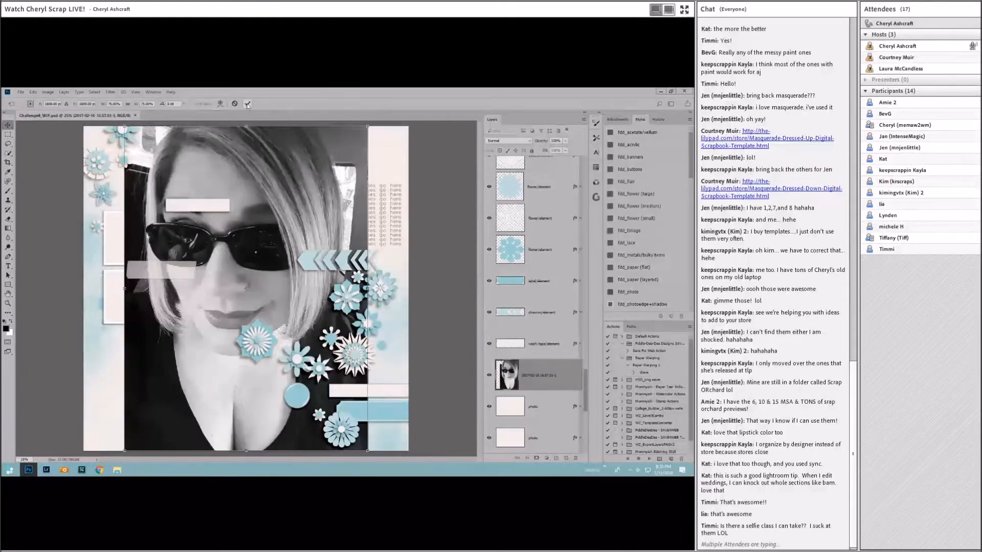
pyautogui.click(248, 104)
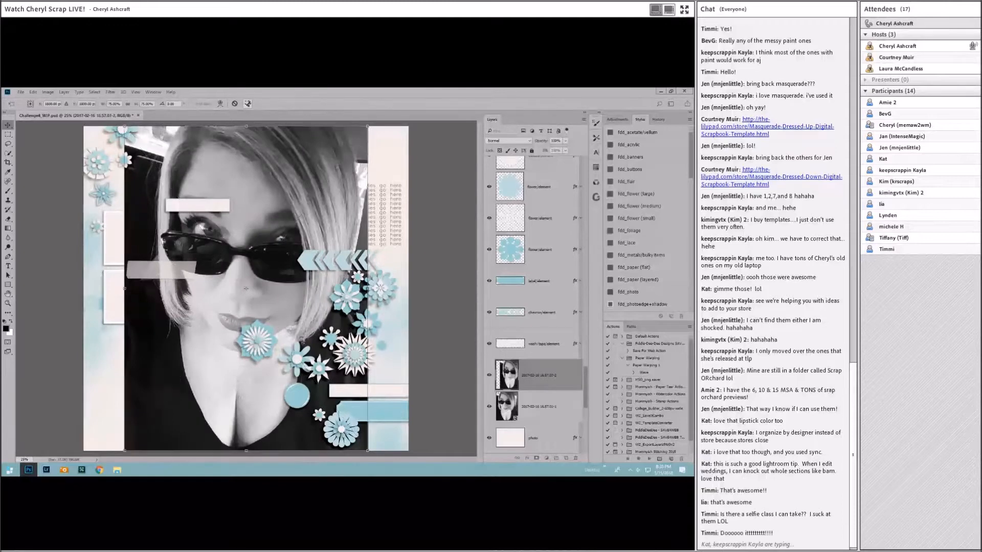
pyautogui.click(247, 104)
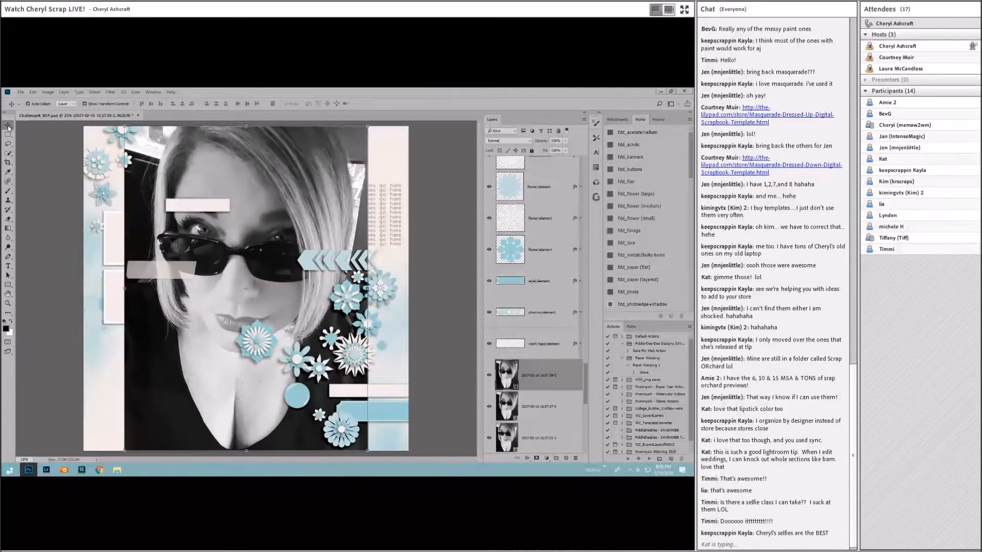
# Select the three selfie layers, scale them down together and position them over the large photo frame.
pyautogui.keyDown('shift'); pyautogui.click(569, 434); pyautogui.keyUp('shift')
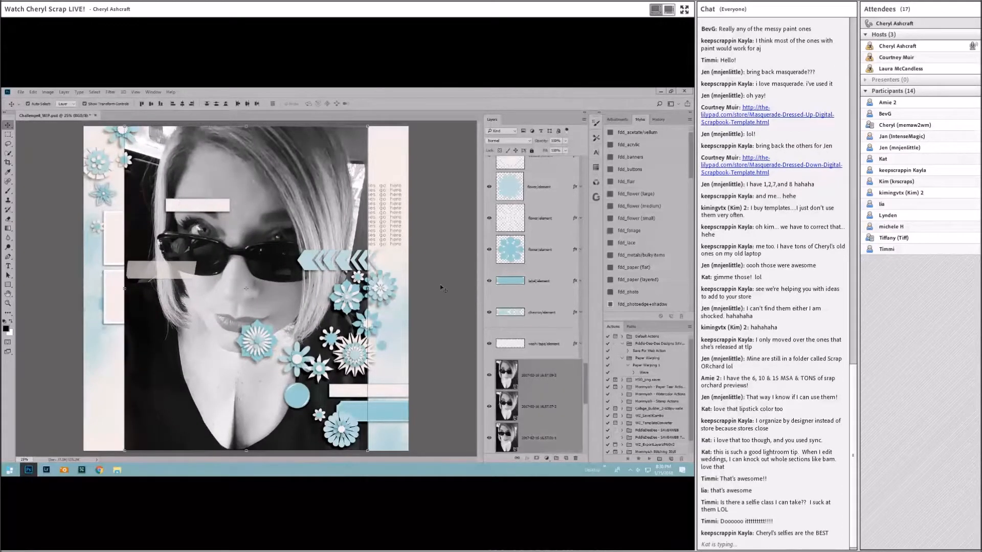
pyautogui.hotkey('ctrl', 't')
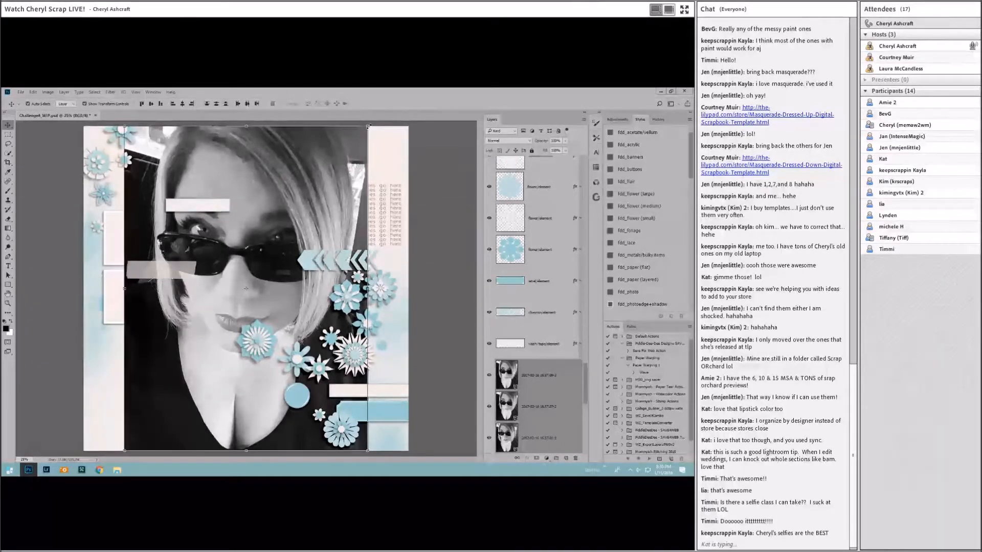
pyautogui.moveTo(362, 137); pyautogui.dragTo(264, 254)
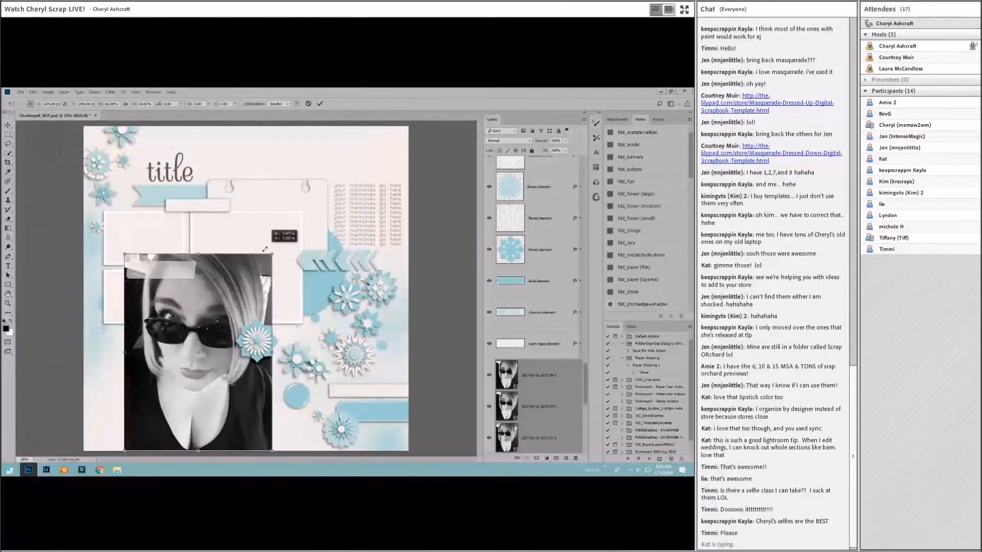
pyautogui.moveTo(232, 314); pyautogui.dragTo(277, 235)
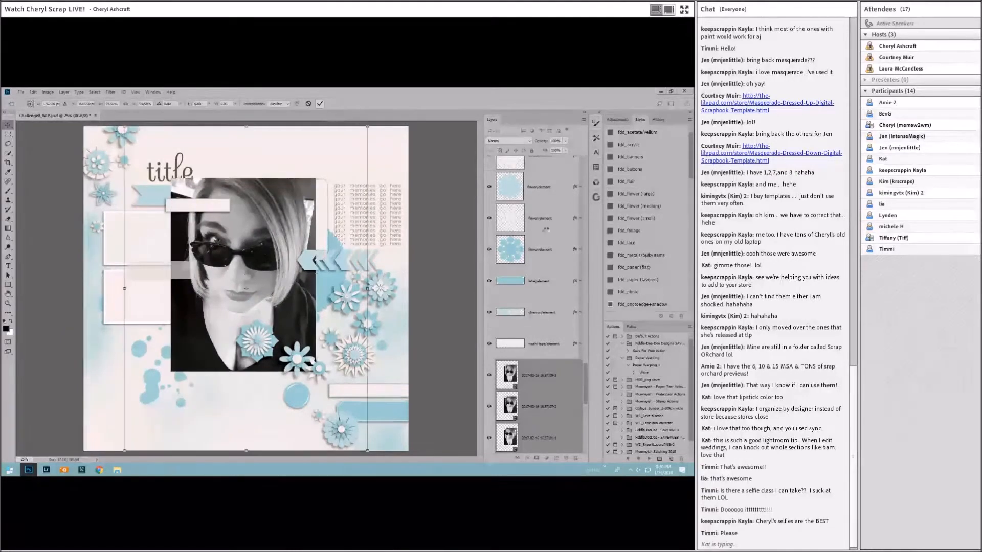
pyautogui.press('Return')
# Compare the three stacked selfies by hiding and showing their layers one at a time.
pyautogui.scroll(-2, 560, 394)
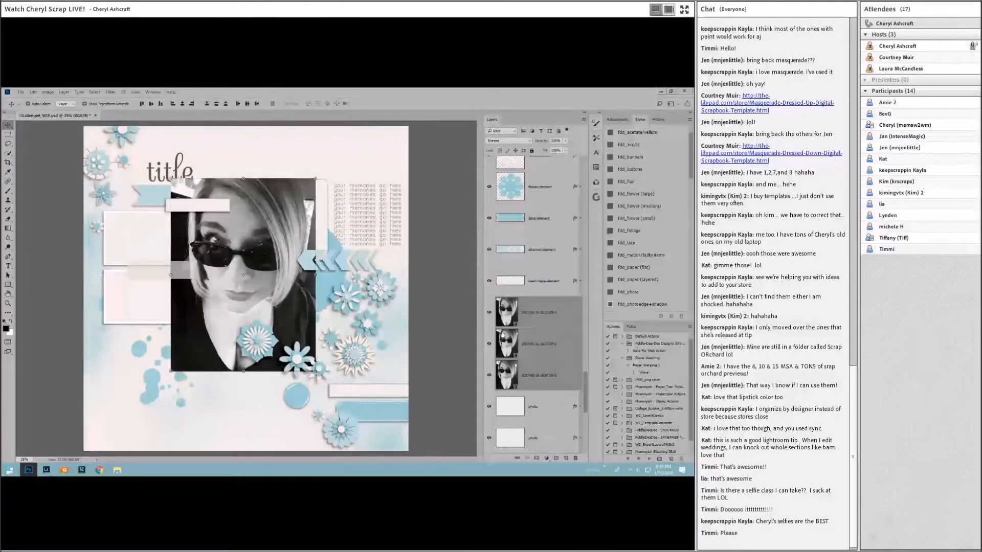
pyautogui.click(489, 344)
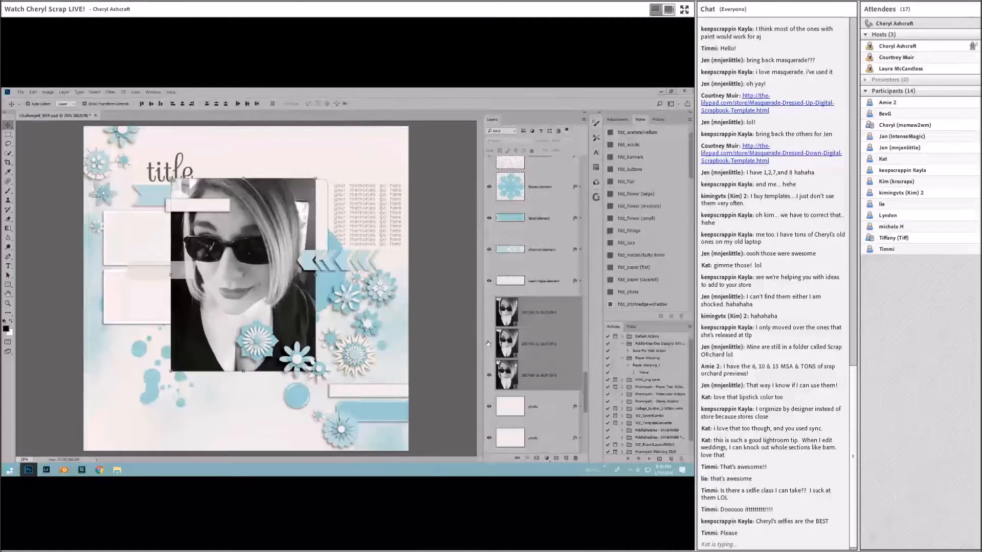
pyautogui.click(489, 375)
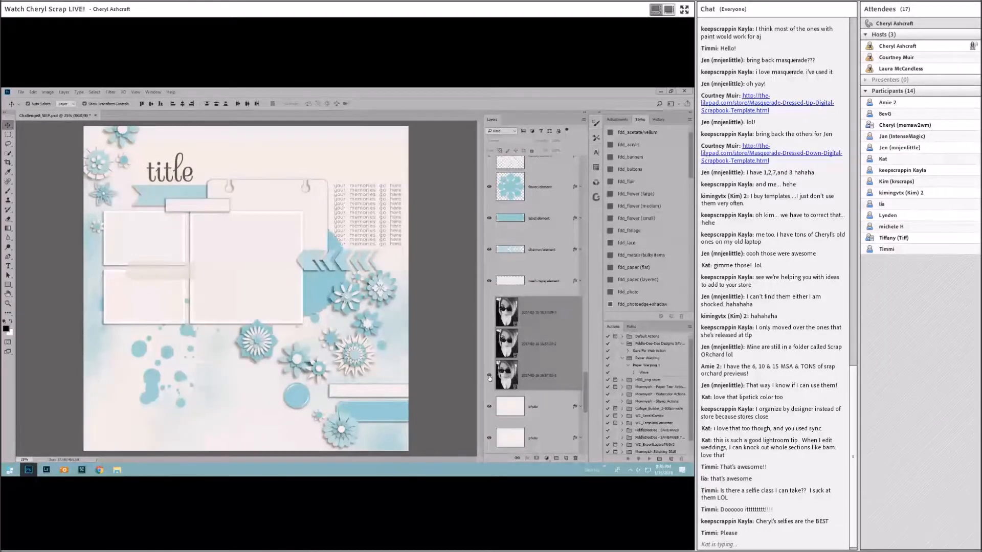
pyautogui.click(489, 375)
pyautogui.click(489, 344)
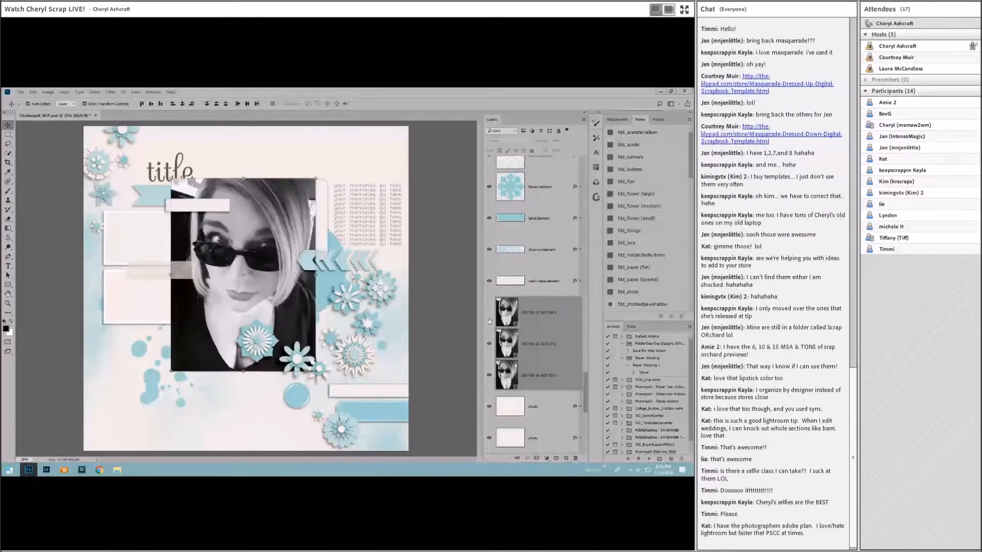
pyautogui.click(489, 312)
pyautogui.click(489, 312)
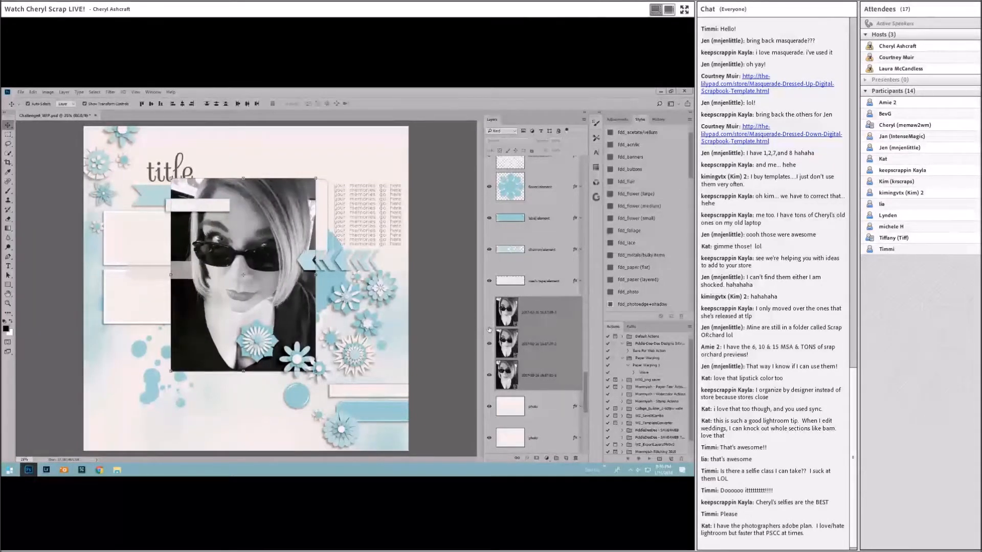
pyautogui.click(489, 344)
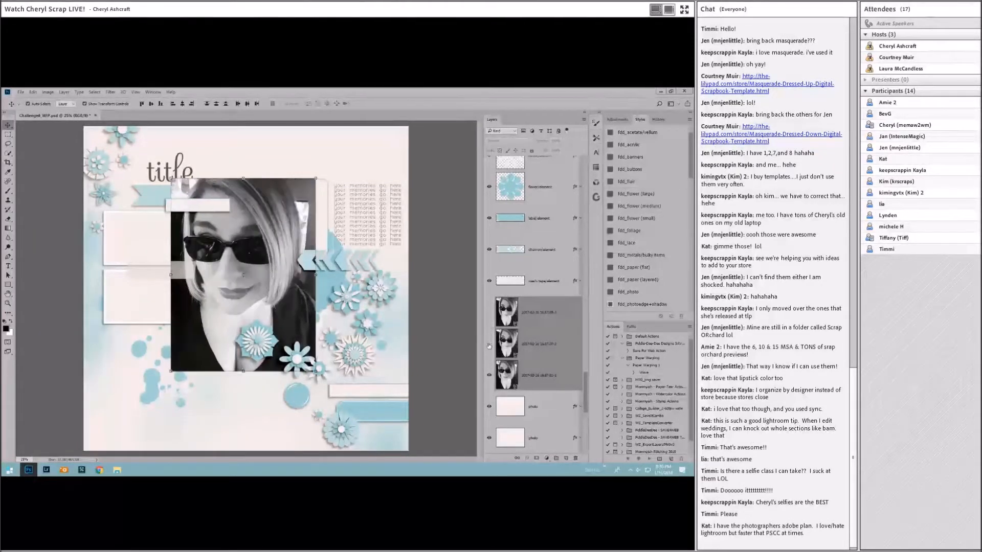
pyautogui.click(489, 376)
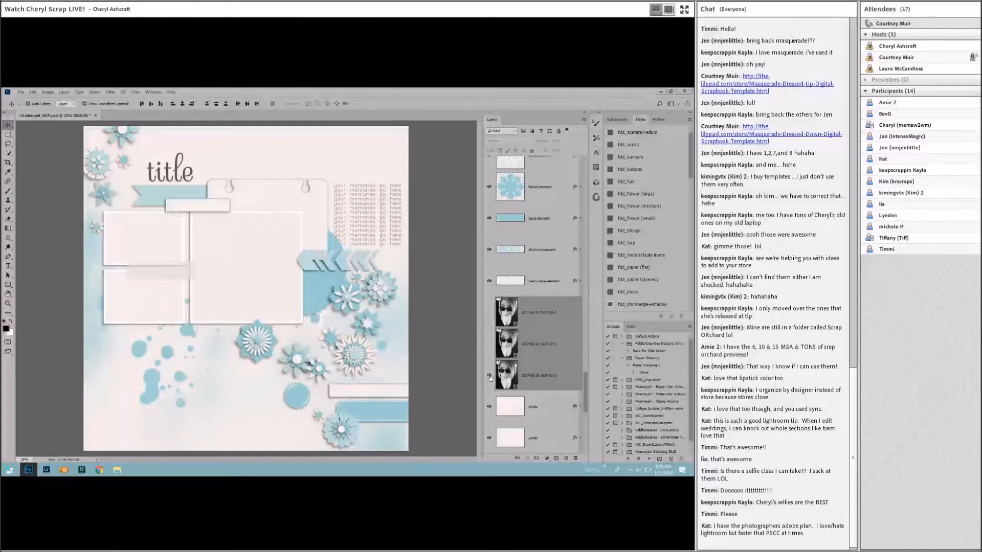
pyautogui.click(489, 376)
pyautogui.click(489, 345)
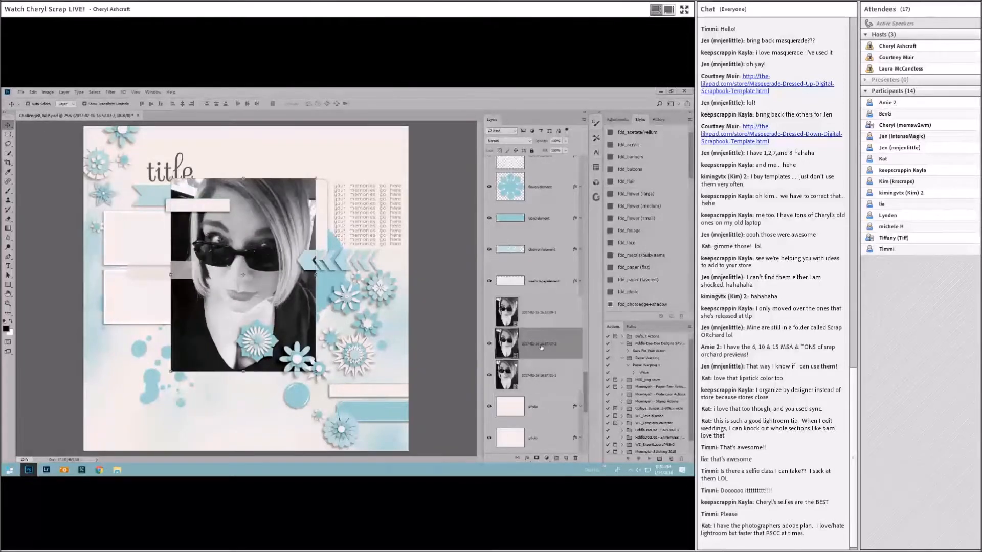
# Show the topmost selfie layer and move that photo over the two small frames on the layout's left side.
pyautogui.click(543, 311)
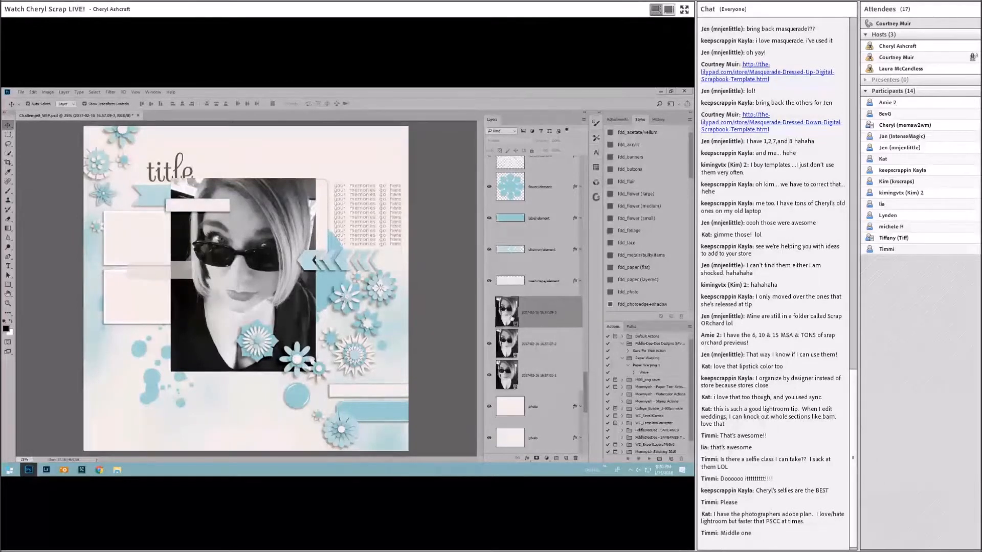
pyautogui.click(490, 313)
pyautogui.click(490, 313)
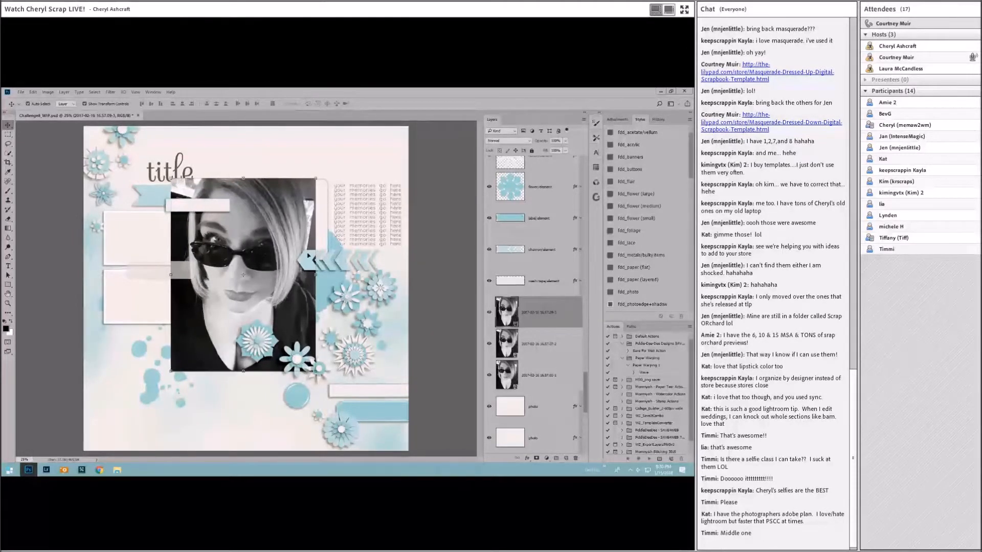
pyautogui.moveTo(281, 254); pyautogui.dragTo(194, 245)
# Try stacking the moved selfie's layer below the first photo placeholder, and return it to the top of the selfie layers.
pyautogui.moveTo(571, 305); pyautogui.dragTo(543, 420)
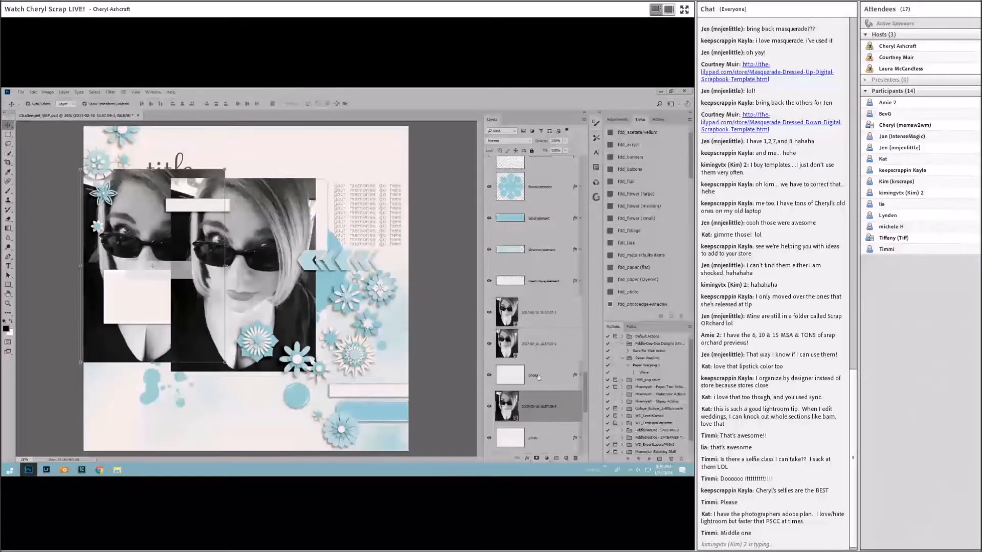
pyautogui.click(538, 378)
pyautogui.click(535, 350)
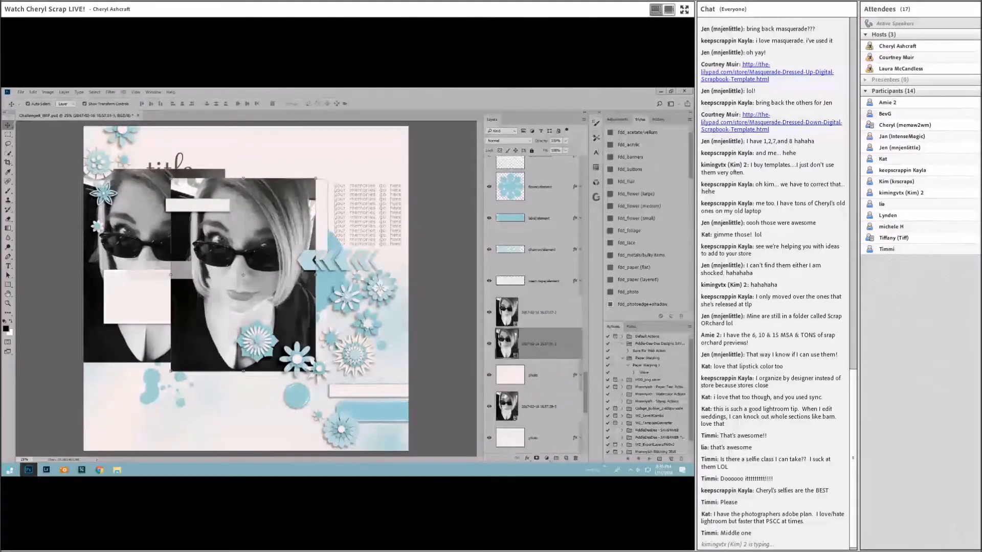
pyautogui.moveTo(554, 402); pyautogui.dragTo(544, 302)
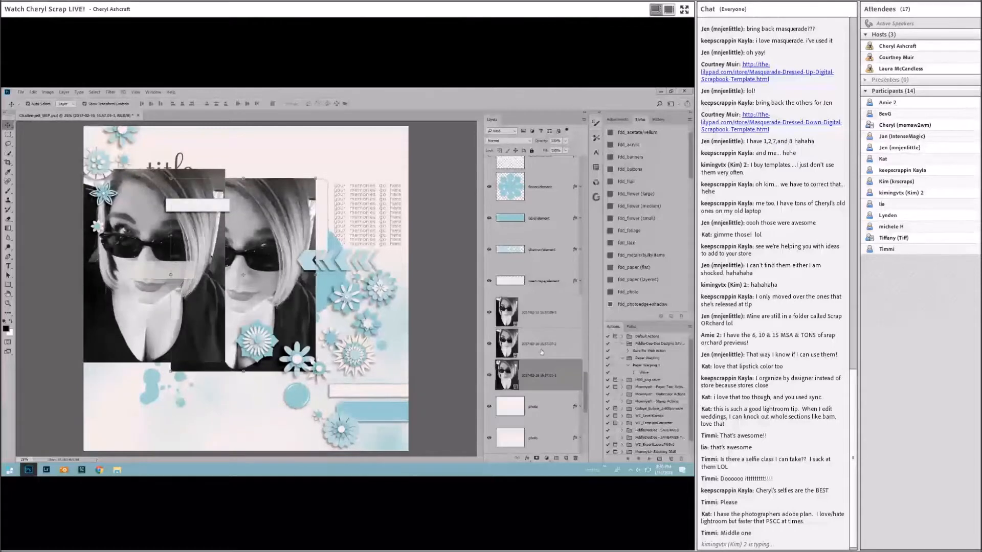
# Reorder the layers so that each of the three selfies sits directly above its own photo placeholder.
pyautogui.click(538, 347)
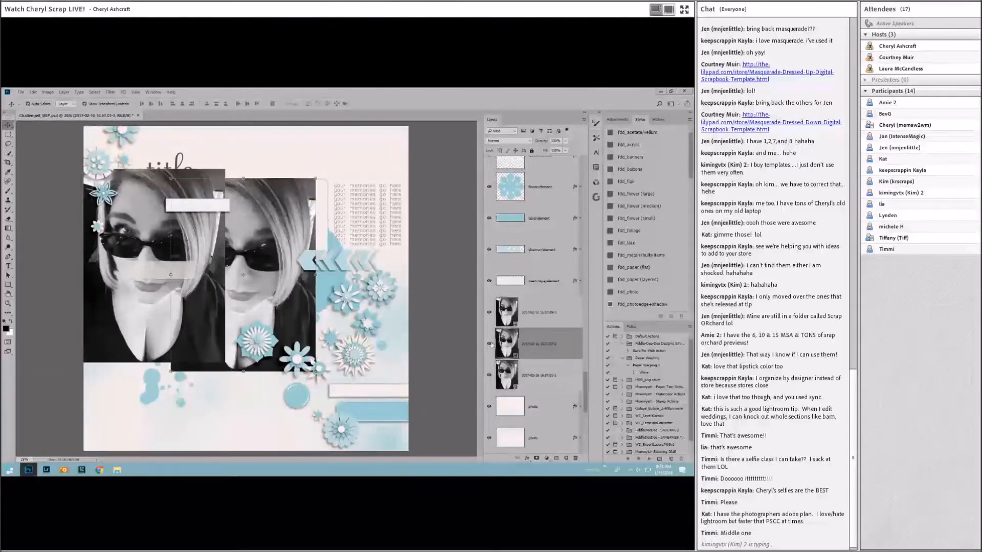
pyautogui.moveTo(540, 371); pyautogui.dragTo(548, 439)
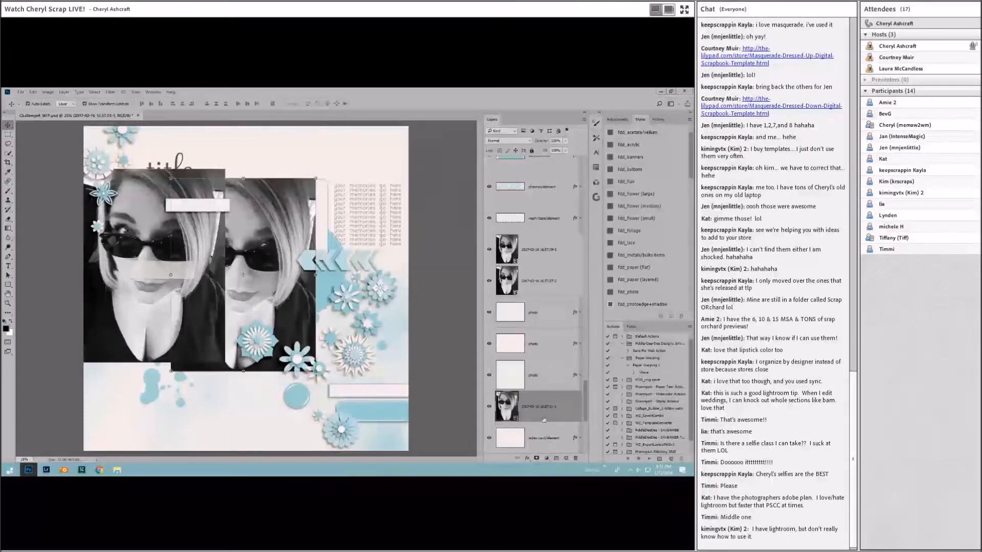
pyautogui.click(545, 380)
pyautogui.moveTo(537, 272); pyautogui.dragTo(551, 348)
pyautogui.moveTo(545, 406); pyautogui.dragTo(540, 300)
pyautogui.click(536, 253)
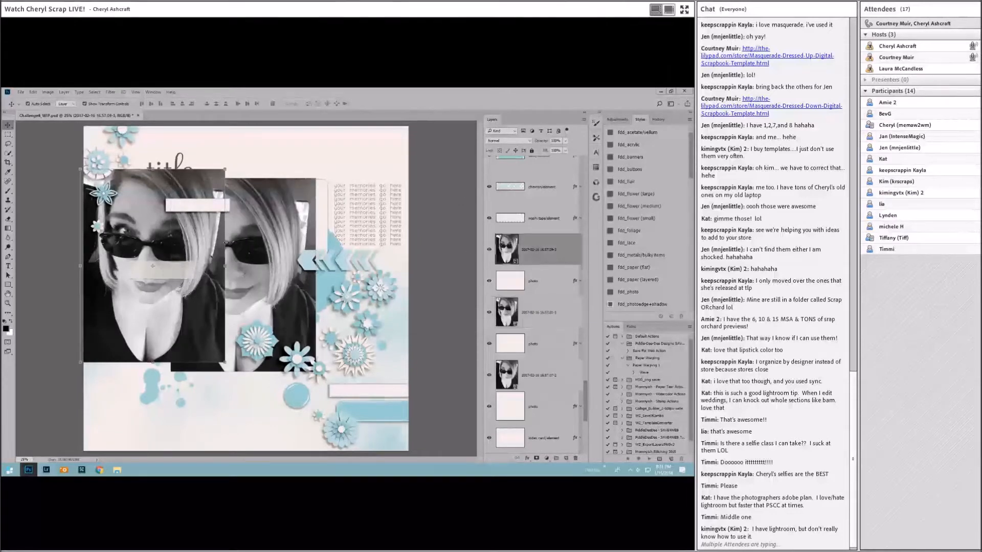
# Clip each selfie to the placeholder beneath it, moving one over the upper small frame and another over the large frame.
pyautogui.hotkey('ctrl', 'alt', 'g')
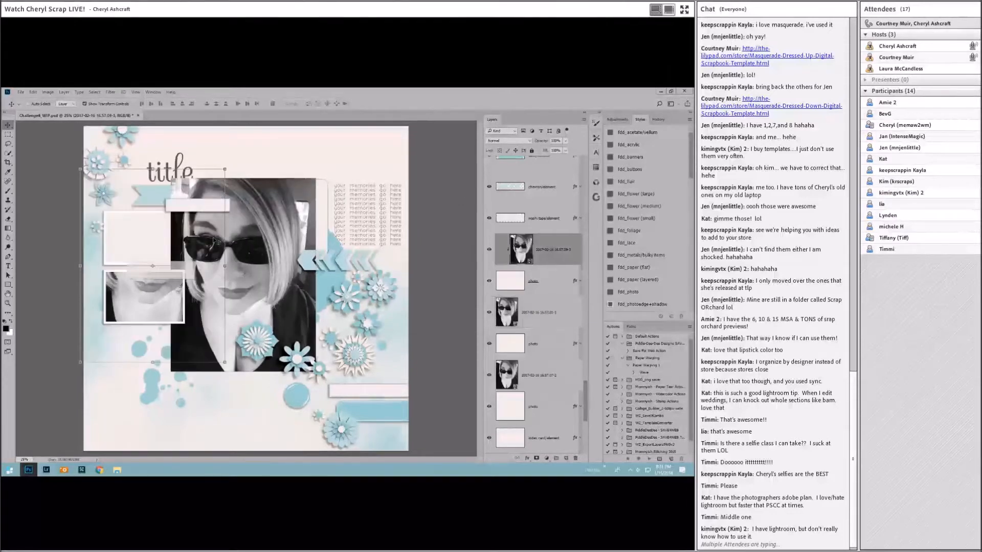
pyautogui.click(541, 314)
pyautogui.moveTo(249, 273); pyautogui.dragTo(158, 305)
pyautogui.moveTo(177, 241); pyautogui.dragTo(121, 246)
pyautogui.moveTo(152, 376); pyautogui.dragTo(279, 325)
pyautogui.hotkey('ctrl', 'alt', 'g')
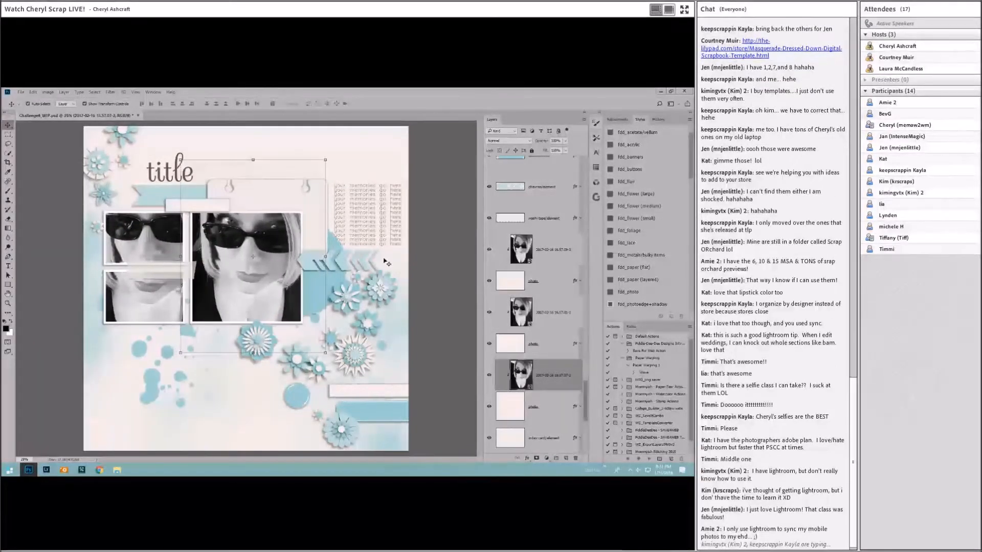
# Scale down the selfie in the large frame and reposition it so the whole face fills the frame.
pyautogui.moveTo(325, 160); pyautogui.dragTo(301, 194)
pyautogui.moveTo(289, 236); pyautogui.dragTo(299, 225)
pyautogui.moveTo(308, 182); pyautogui.dragTo(302, 192)
pyautogui.moveTo(293, 232); pyautogui.dragTo(277, 235)
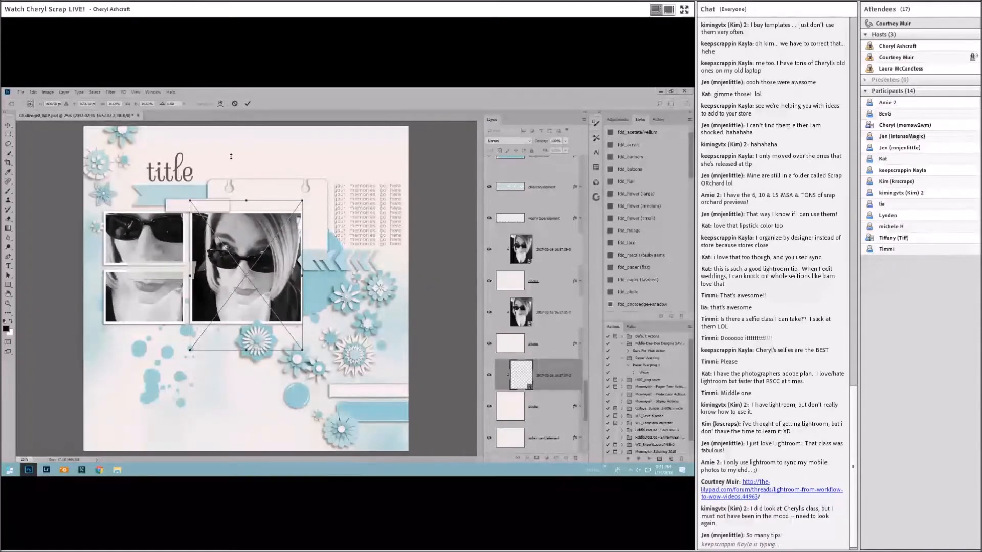
pyautogui.click(247, 103)
# Select both selfies clipped to the small frames and scale them down together.
pyautogui.click(165, 243)
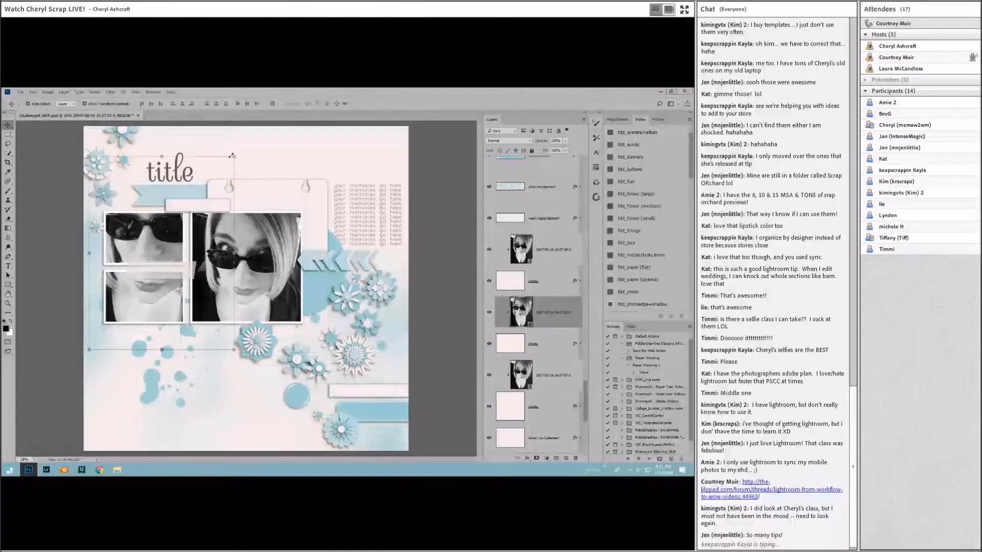
pyautogui.click(549, 261)
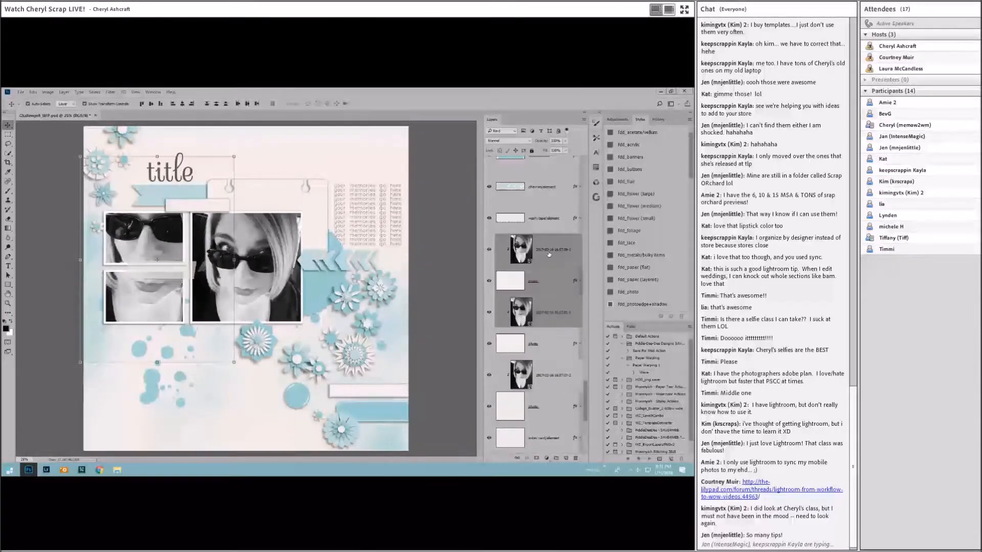
pyautogui.keyDown('ctrl'); pyautogui.click(547, 324); pyautogui.keyUp('ctrl')
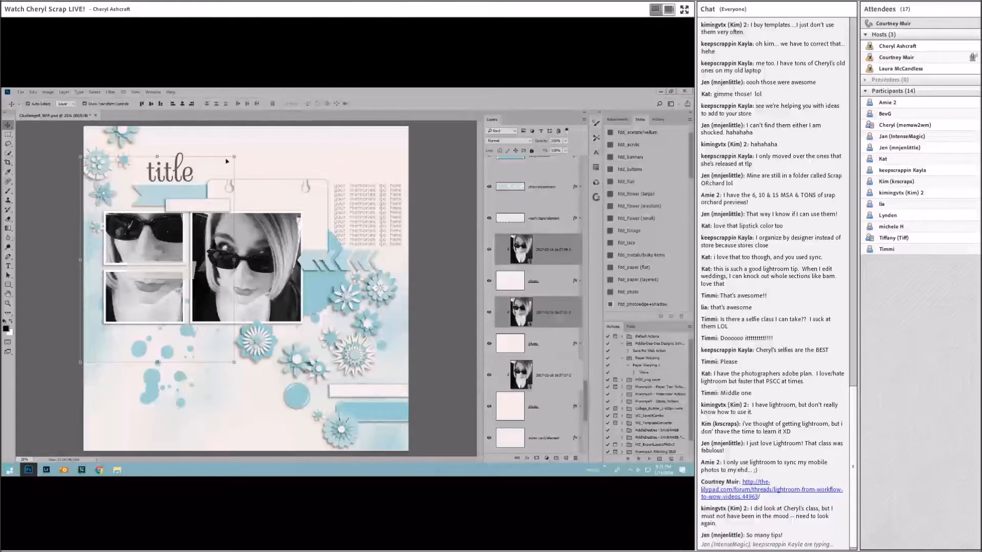
pyautogui.moveTo(235, 157); pyautogui.dragTo(186, 225)
pyautogui.click(320, 103)
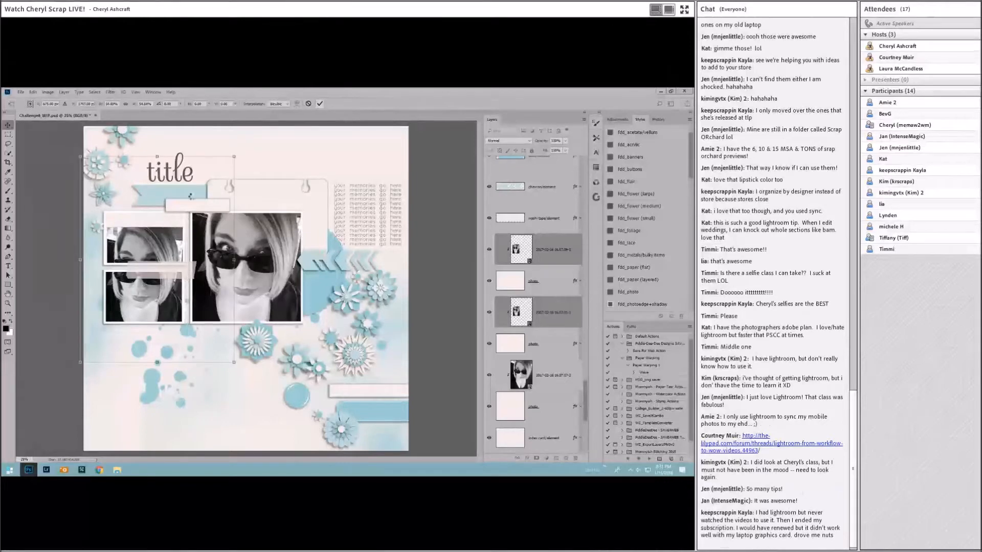
# Reposition each selfie within its small frame to centre the face, and clear the layer selection.
pyautogui.moveTo(176, 239); pyautogui.dragTo(165, 201)
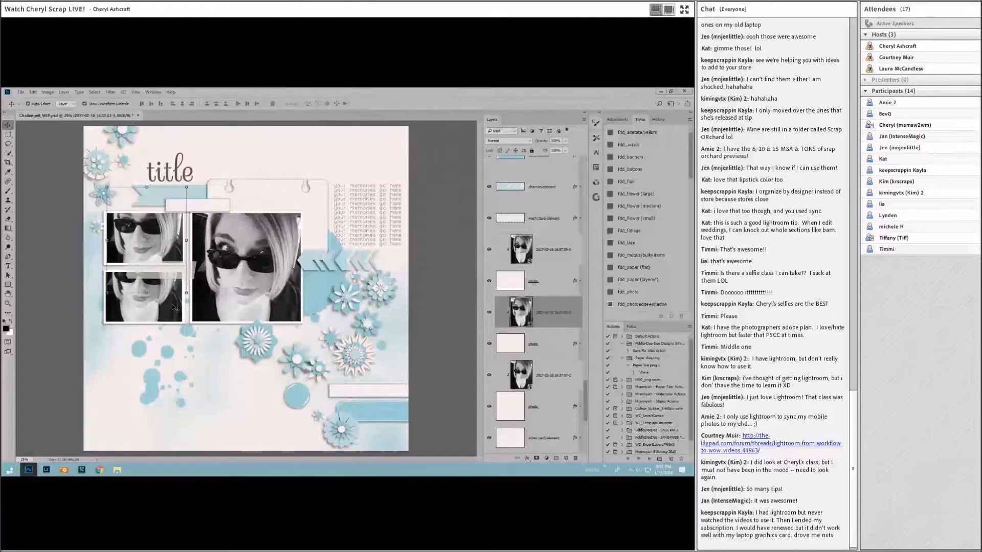
pyautogui.moveTo(168, 290); pyautogui.dragTo(162, 310)
pyautogui.click(448, 233)
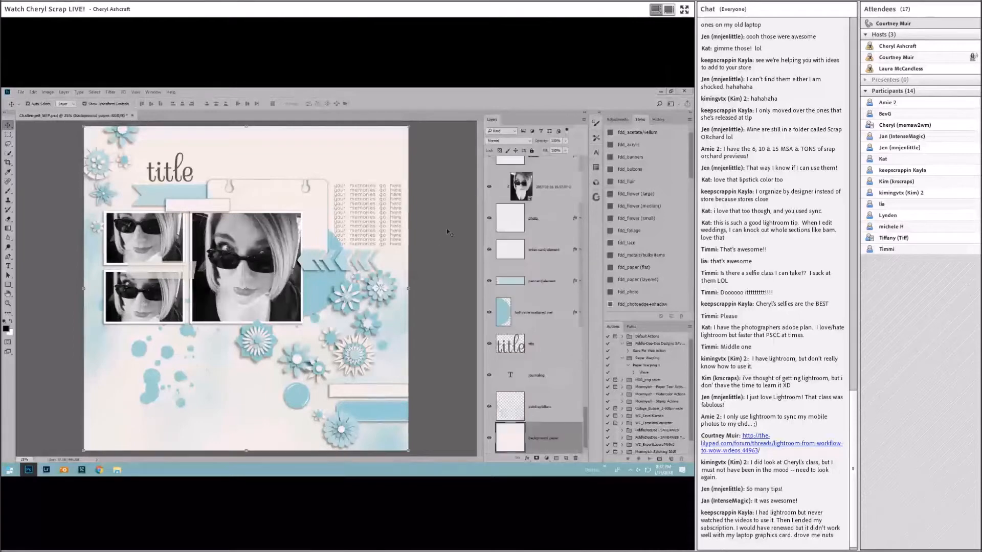
pyautogui.click(555, 183)
pyautogui.click(430, 189)
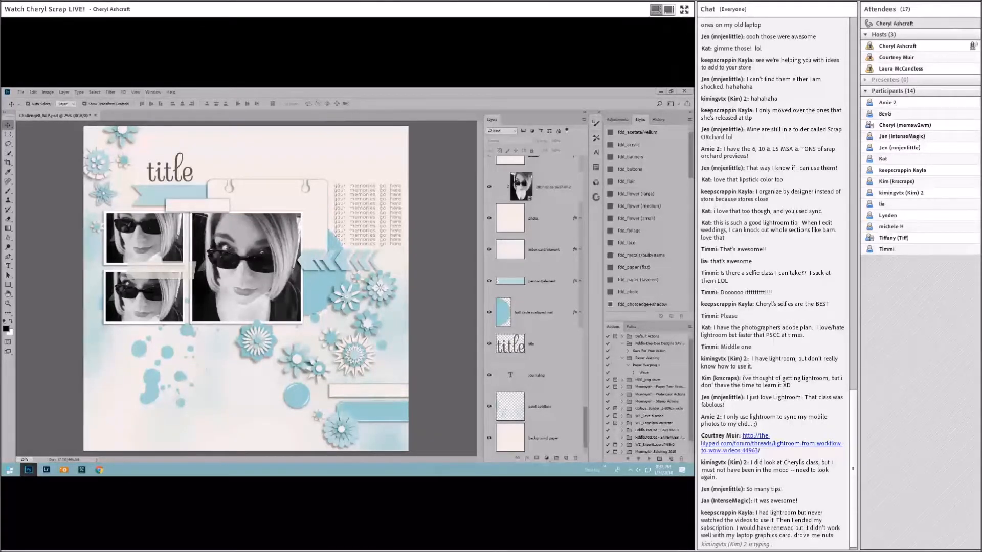
# Switch to the browser, open The Lilypad store and search it for "of wishes, hopes".
pyautogui.hotkey('alt', 'Tab')
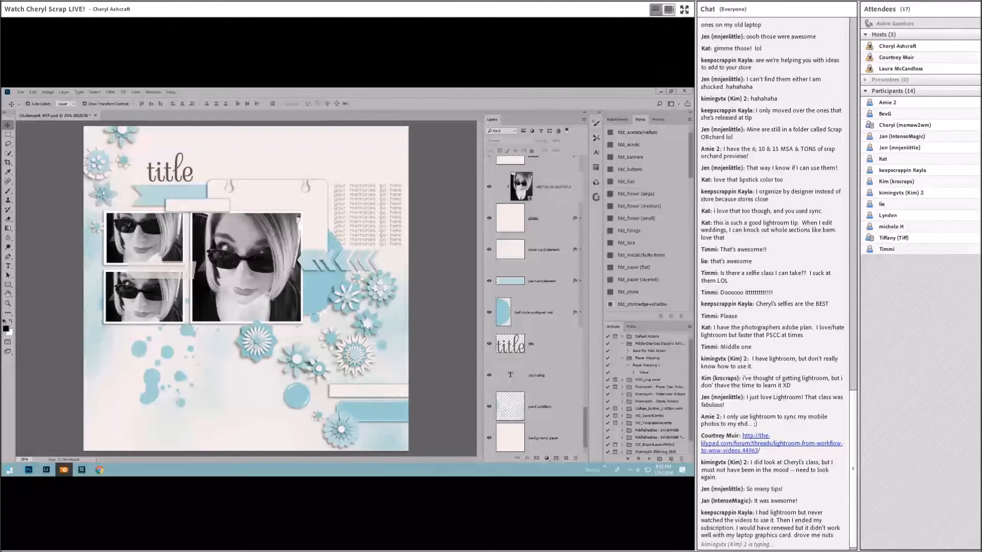
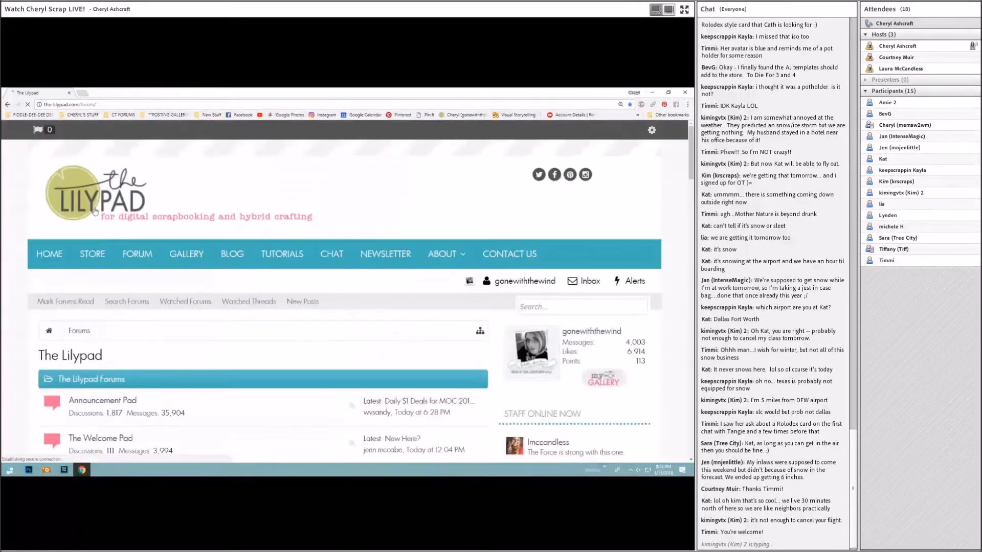
pyautogui.click(99, 254)
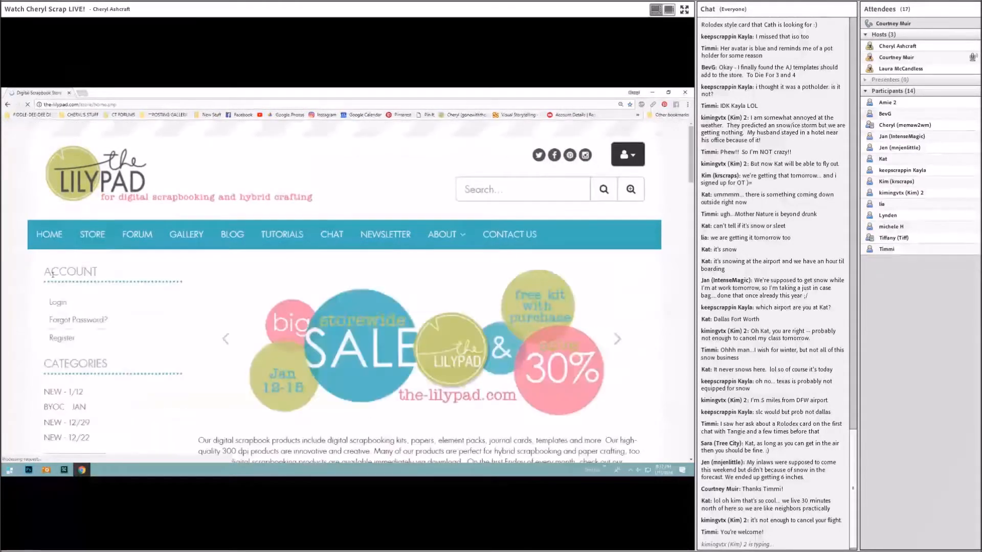
pyautogui.click(489, 190)
pyautogui.write('of wishes hop')
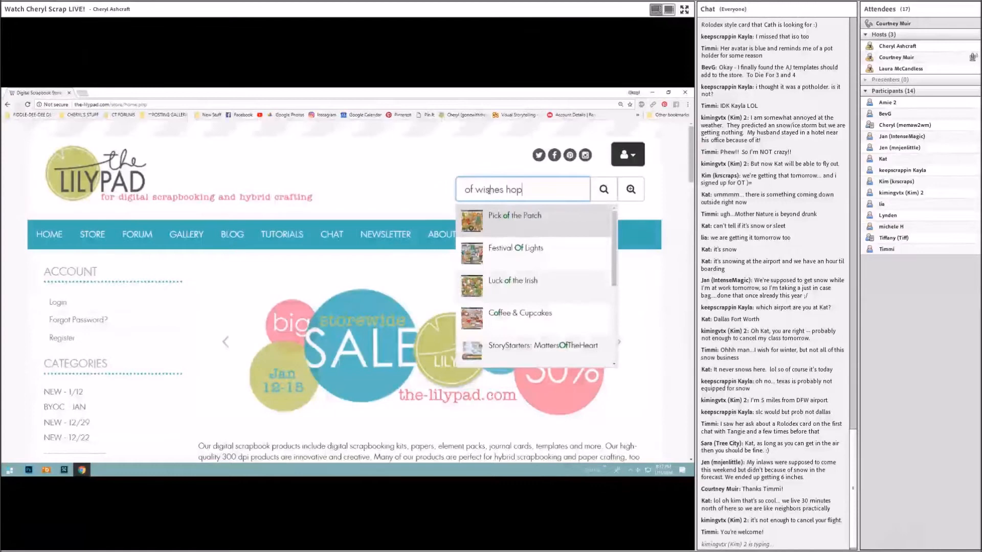
pyautogui.write('es and dreams')
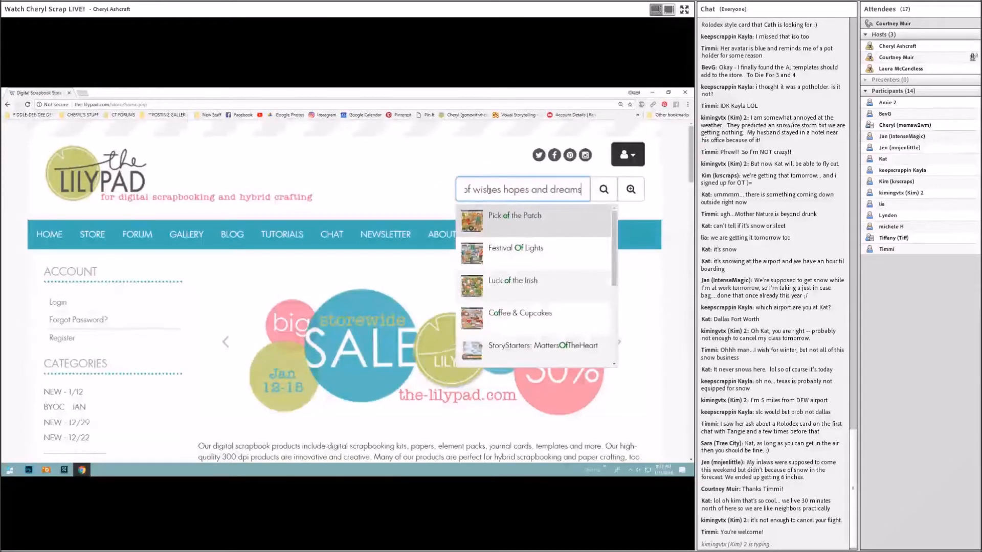
pyautogui.moveTo(583, 189); pyautogui.dragTo(502, 189)
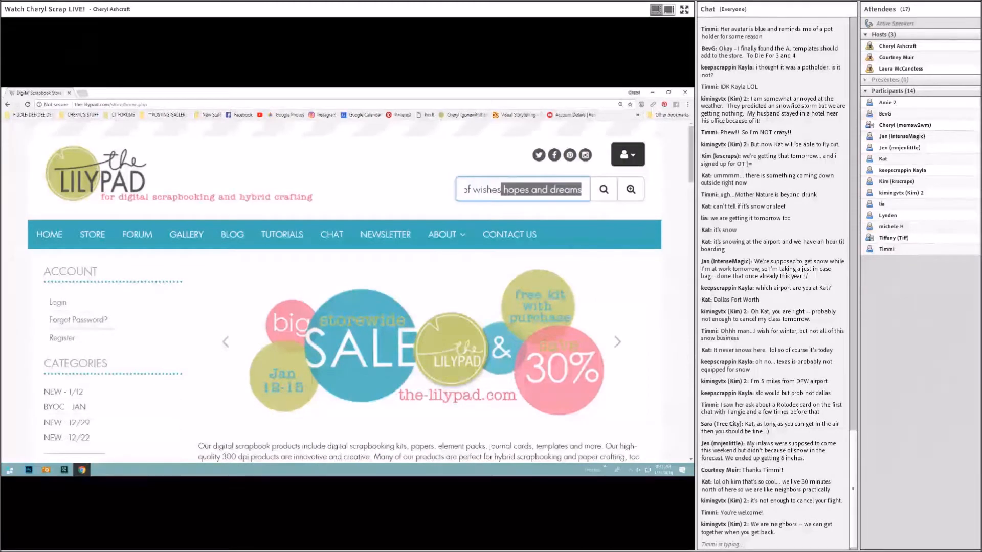
pyautogui.press('BackSpace')
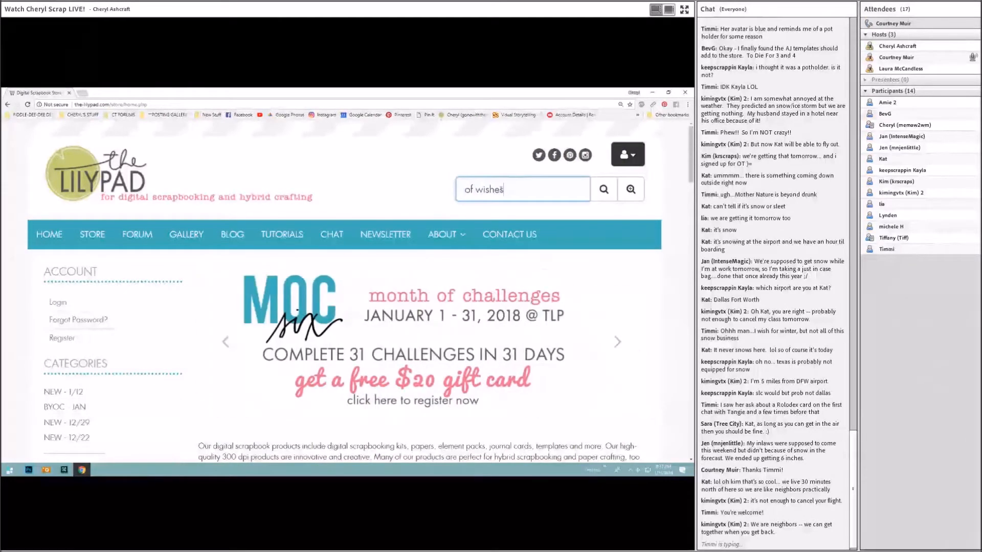
pyautogui.write(',')
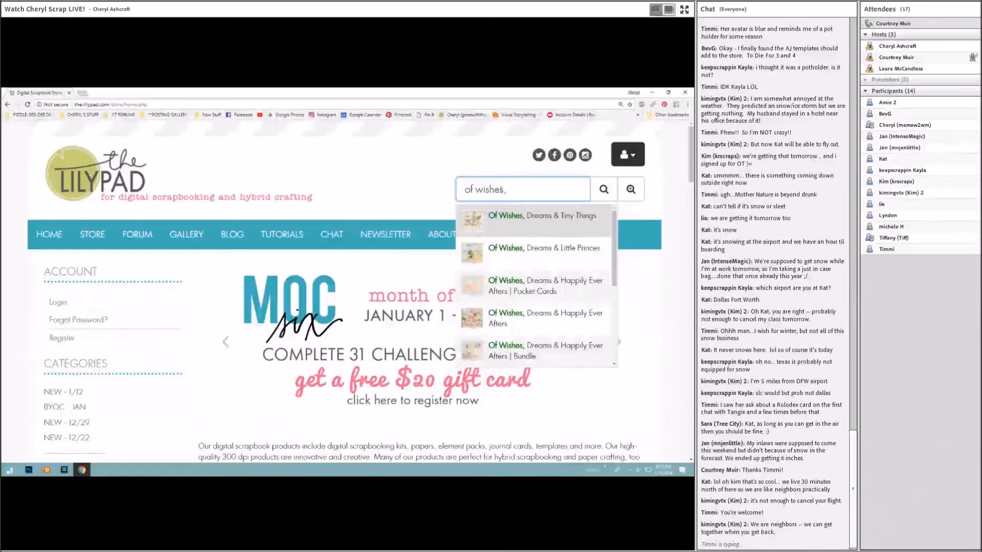
pyautogui.write(' hopes')
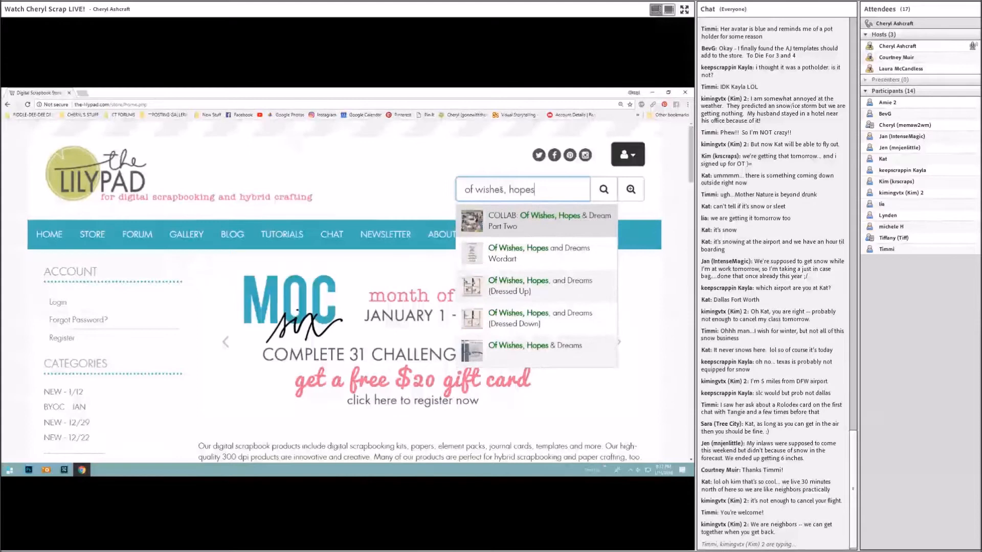
# Open the product page for COLLAB: Of Wishes, Hopes & Dream Part Two and copy its web address.
pyautogui.rightClick(517, 228)
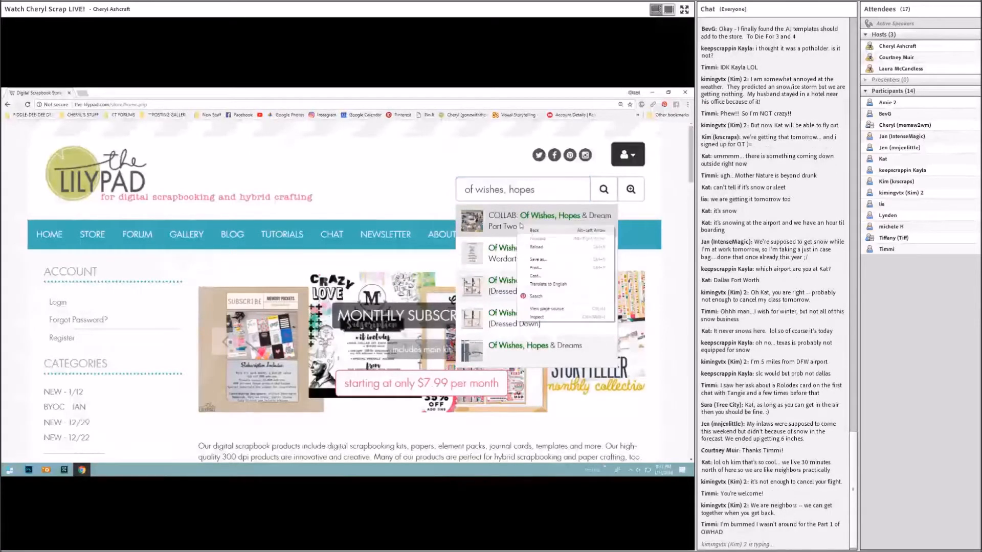
pyautogui.click(521, 226)
pyautogui.scroll(-5, 323, 244)
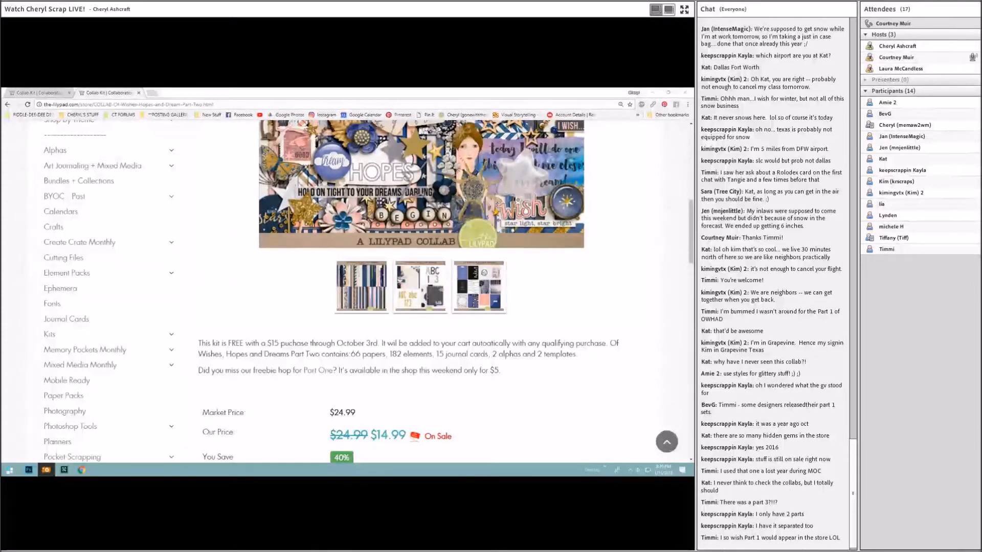
pyautogui.scroll(4, 469, 273)
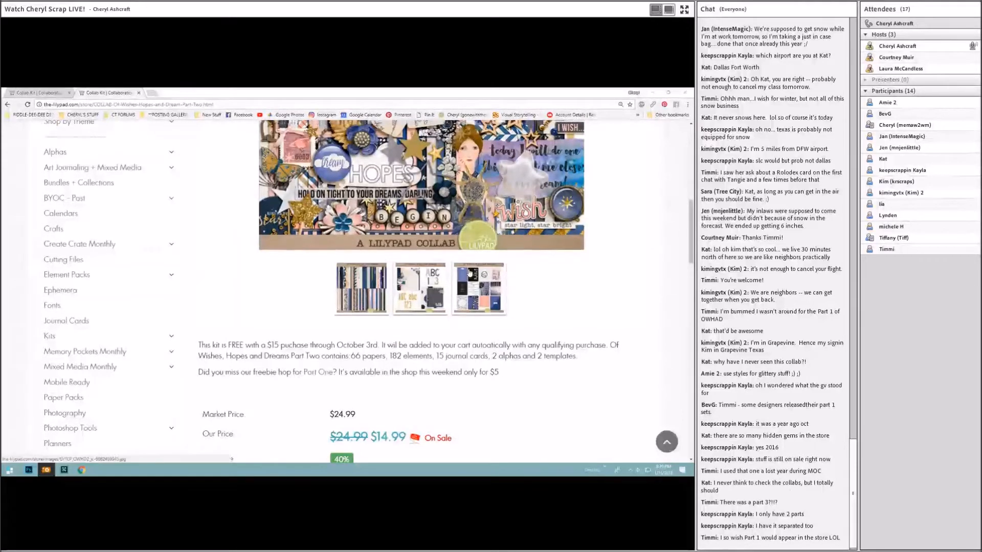
pyautogui.scroll(3, 470, 273)
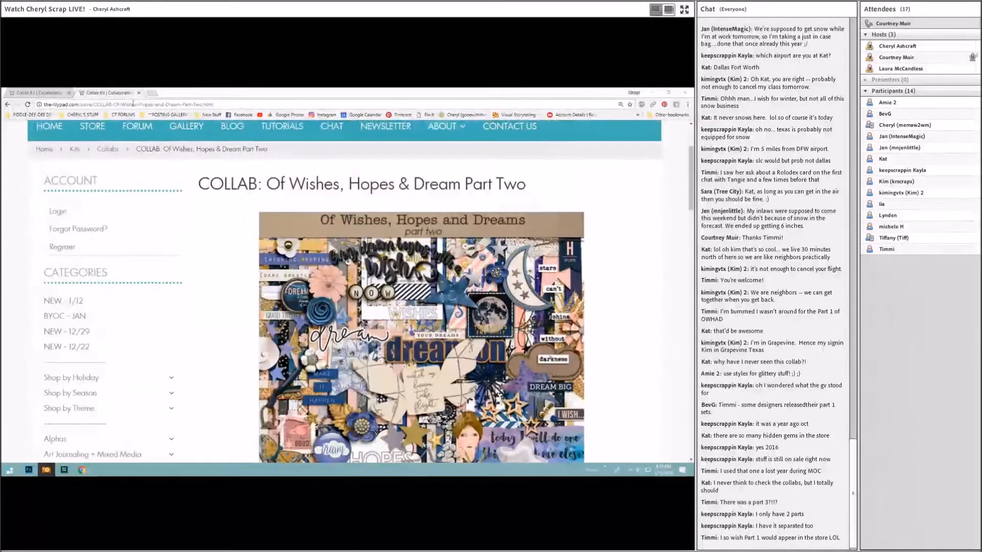
pyautogui.rightClick(135, 105)
pyautogui.press('super+c')
pyautogui.click(154, 131)
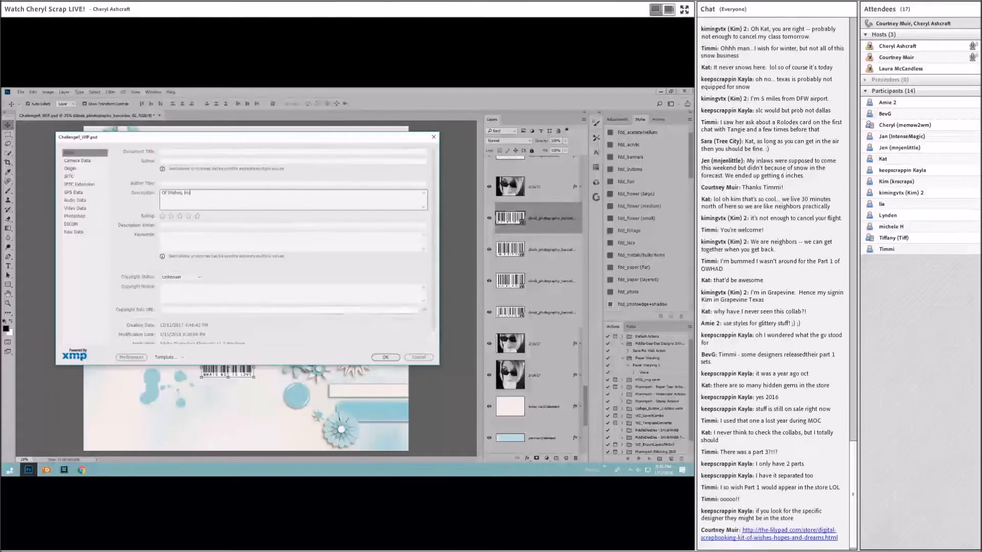
# Complete the file description as "Of Wishes, Hopes and Dreams Collab by TLP Designers" and paste the kit's store link beneath it.
pyautogui.write('and Dreams Collab by TLP De')
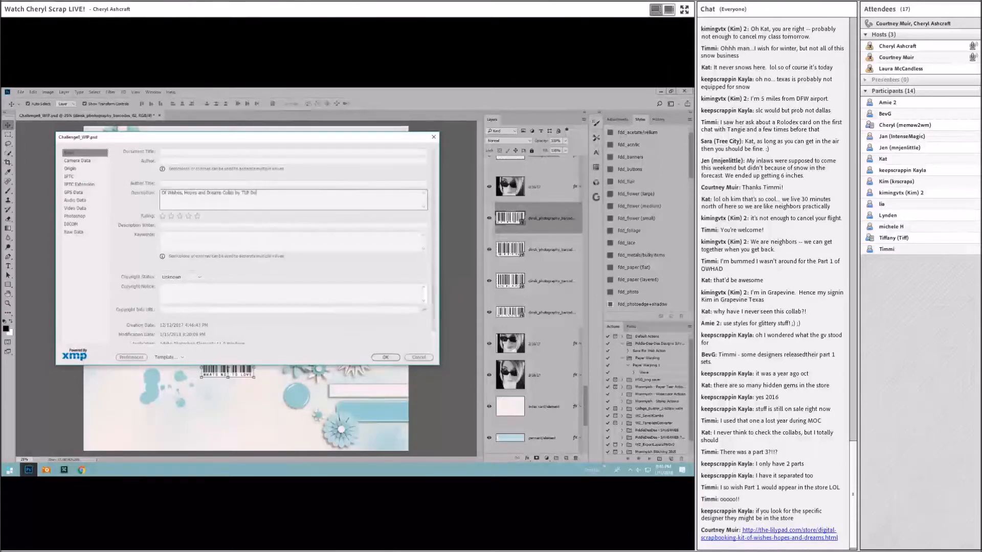
pyautogui.write('signers')
pyautogui.press('Return')
pyautogui.rightClick(180, 198)
pyautogui.click(215, 231)
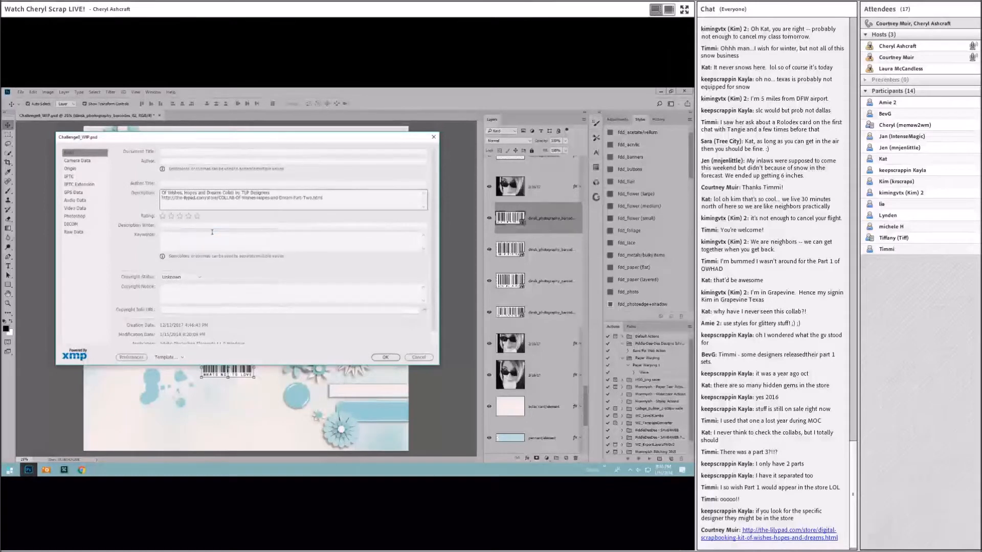
# Add the lines "Fonts are" and "Watch me scrap this layout:" below the store link in the description.
pyautogui.write('Fonts are')
pyautogui.press('Return')
pyautogui.write('Watch')
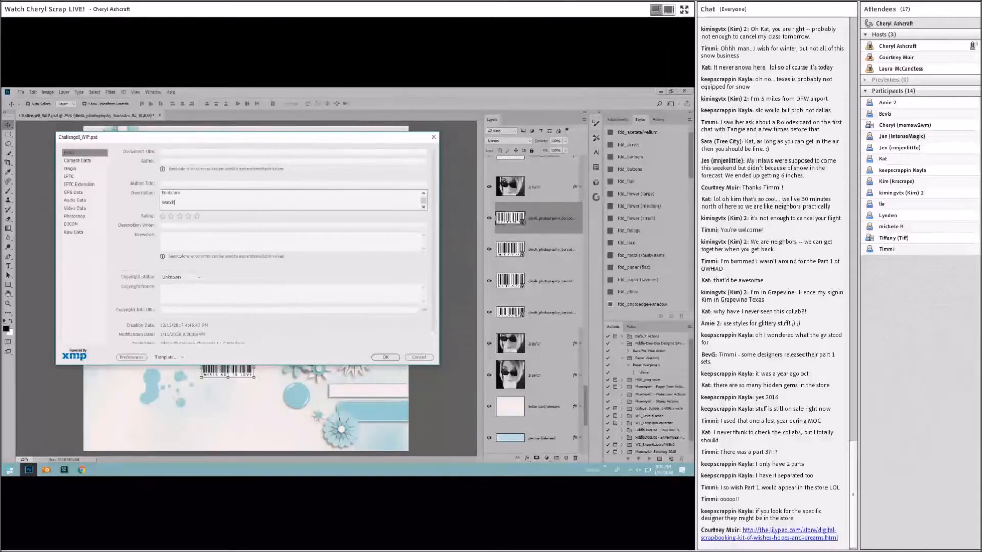
pyautogui.write(' me scrap this layout:')
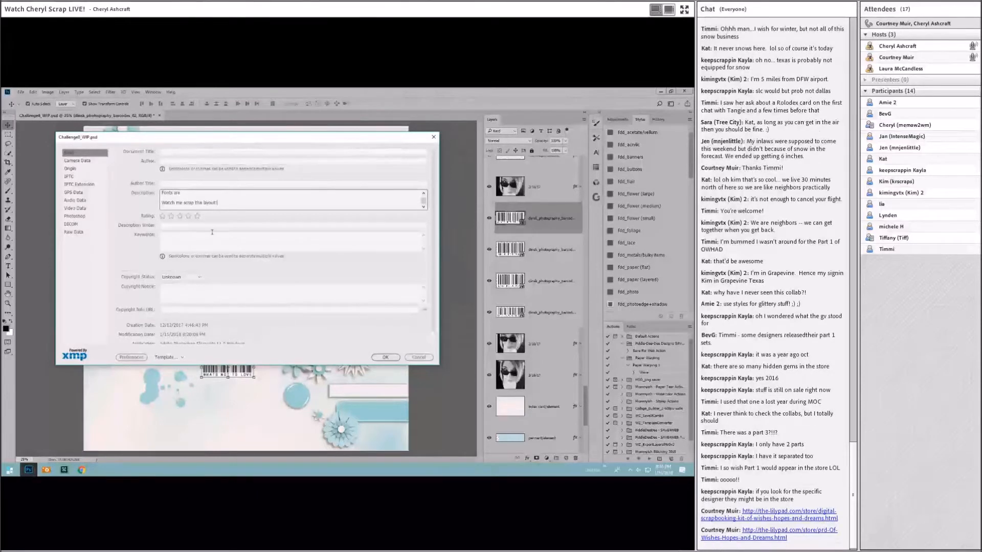
pyautogui.press('Return')
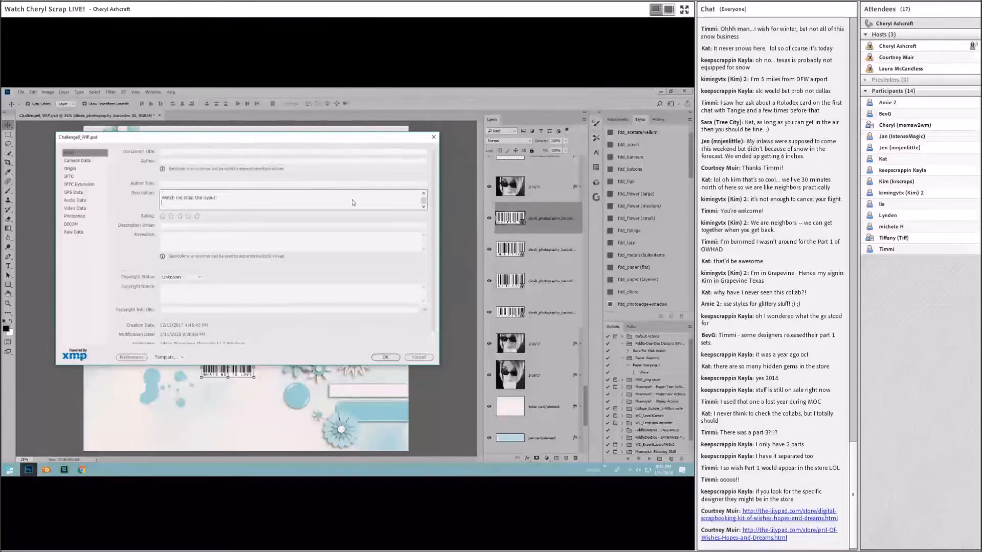
# Insert "Best Days (Dressed Up) by Fiddle-Dee-Dee Designs" as the first line of the description.
pyautogui.scroll(3, 204, 199)
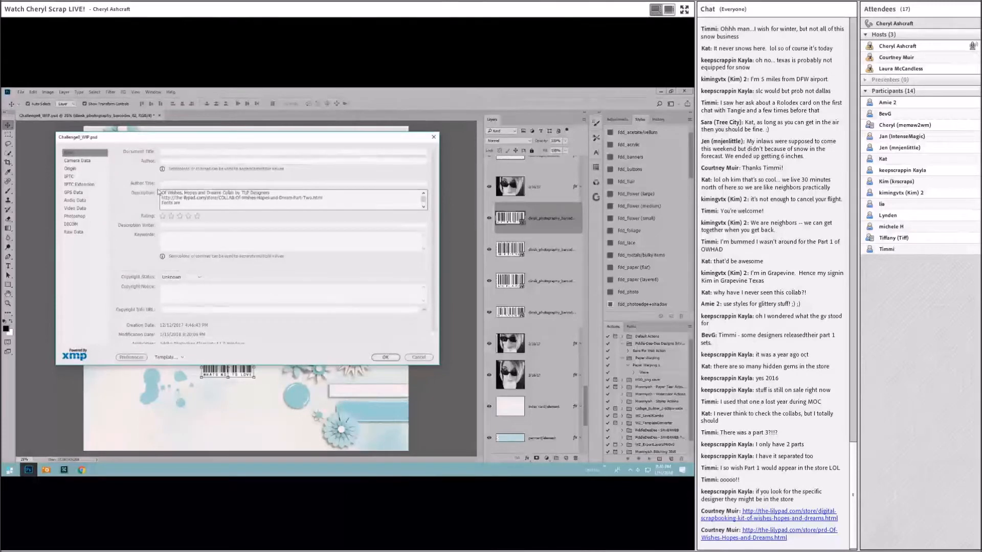
pyautogui.press('Return')
pyautogui.write('Best Days (l')
pyautogui.write('ressed Up) by Fiddle-Dee-Dee')
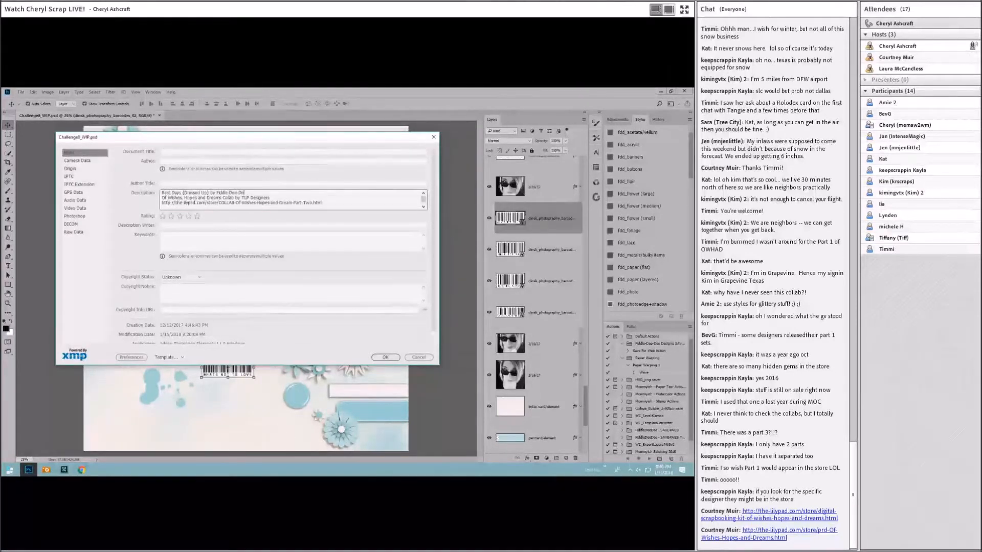
pyautogui.write(' Designs')
pyautogui.press('Return')
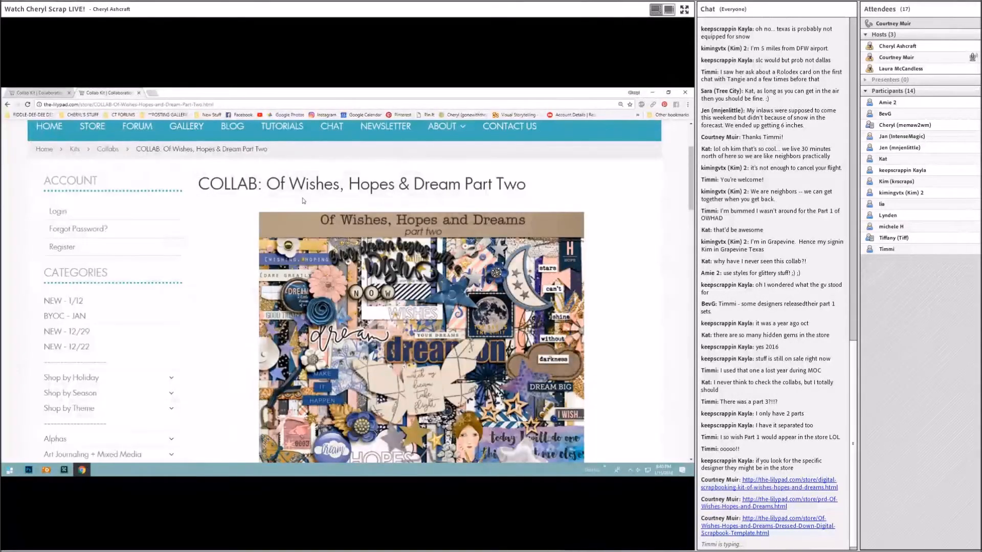
# Search the store for "best days" to open the Best Days (Dressed Up) product page and copy its web address.
pyautogui.scroll(2, 303, 200)
pyautogui.click(508, 199)
pyautogui.write('best days')
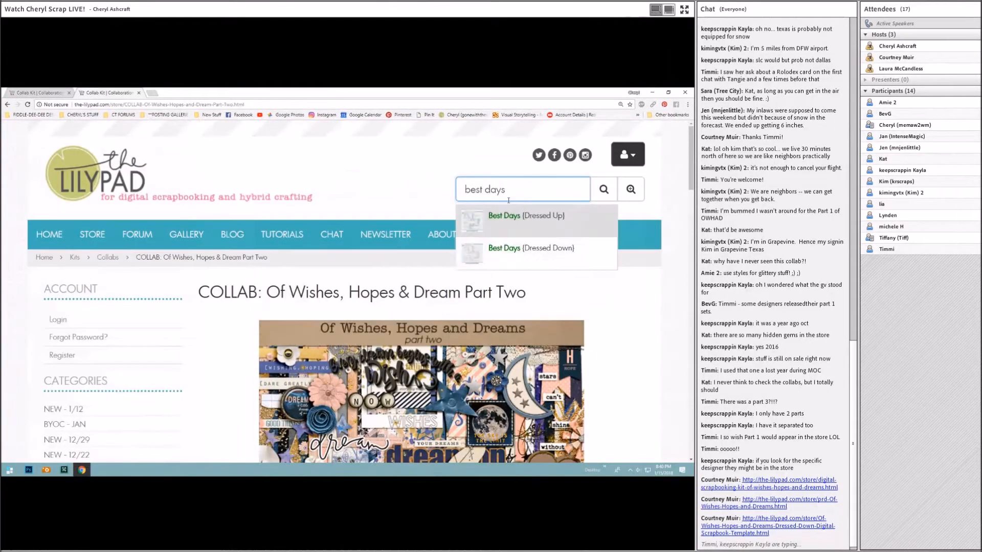
pyautogui.click(516, 221)
pyautogui.rightClick(169, 104)
pyautogui.click(186, 130)
# Back in Photoshop, paste the template's store link beneath the first line of the file description and save the layout.
pyautogui.click(29, 470)
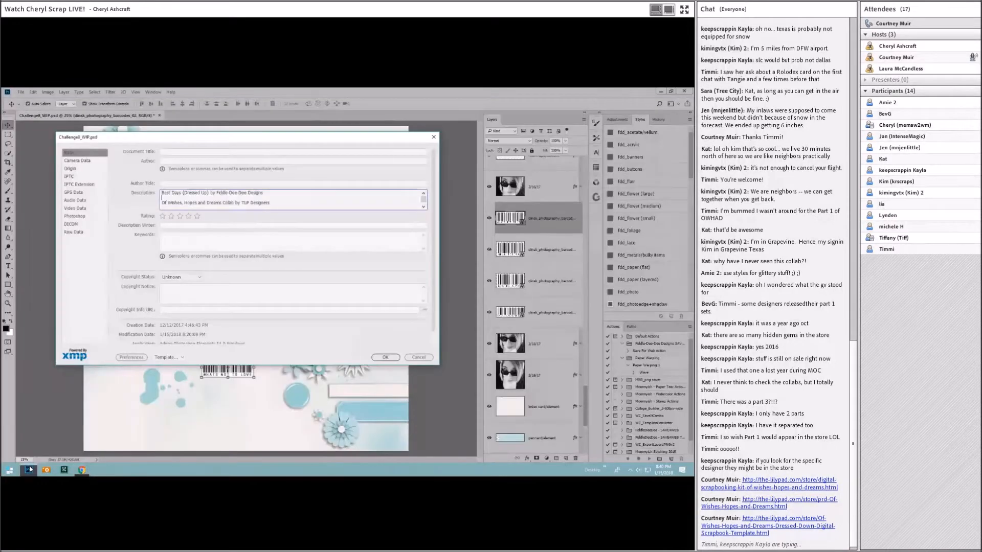
pyautogui.rightClick(172, 195)
pyautogui.click(215, 227)
pyautogui.click(385, 357)
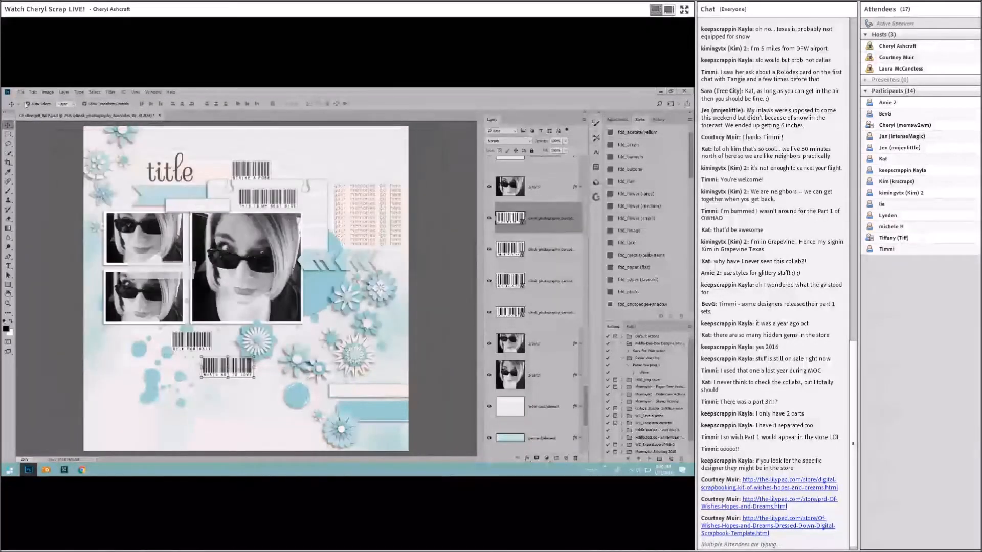
pyautogui.click(20, 92)
pyautogui.click(40, 166)
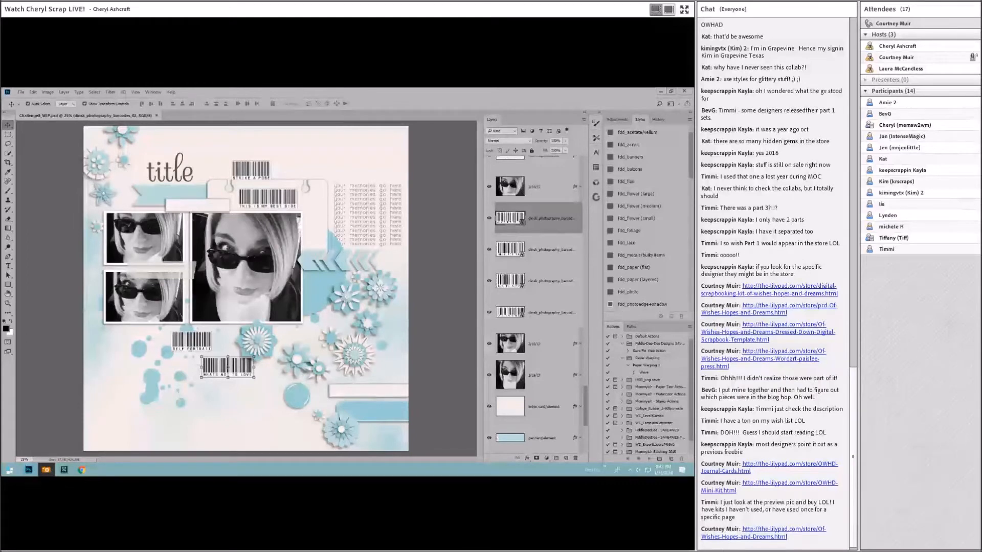
# Place the dark blue painted kit paper and the purple-grey inky kit paper directly above the background paper layer.
pyautogui.scroll(-3, 523, 416)
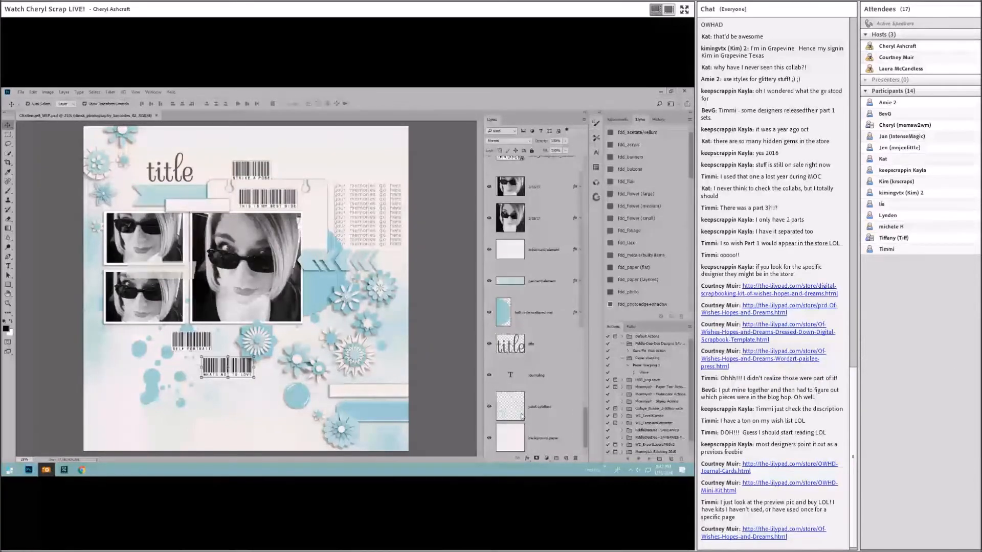
pyautogui.click(535, 439)
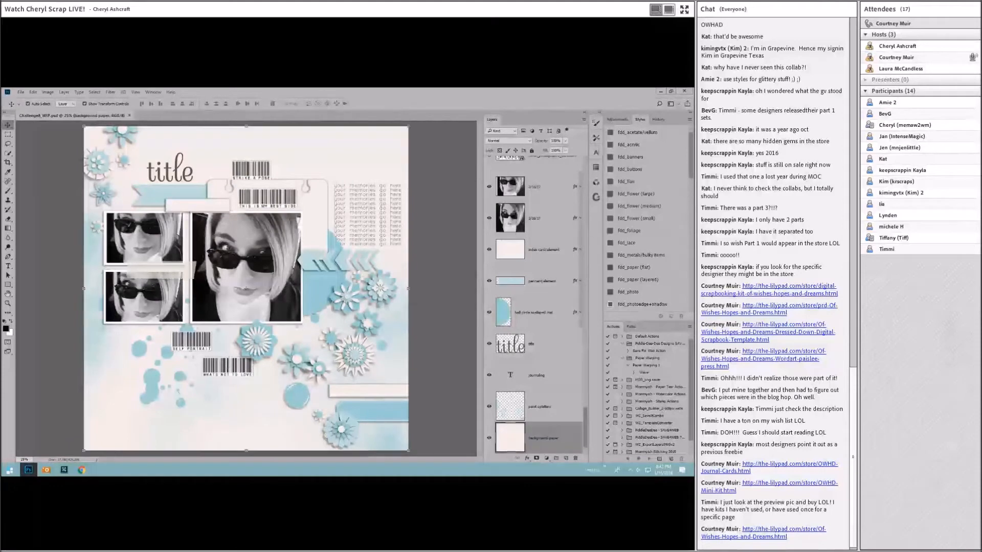
pyautogui.moveTo(357, 250); pyautogui.dragTo(357, 251)
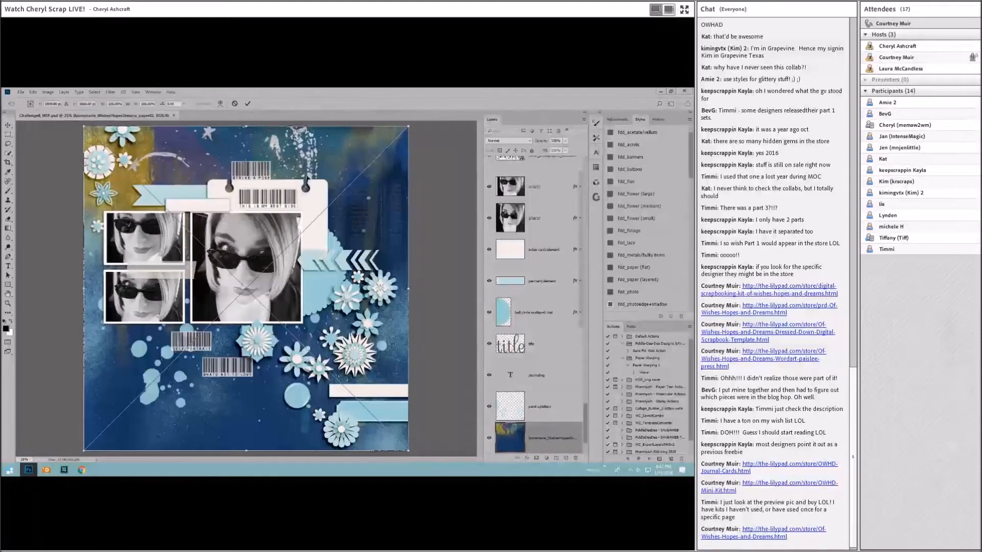
pyautogui.click(248, 103)
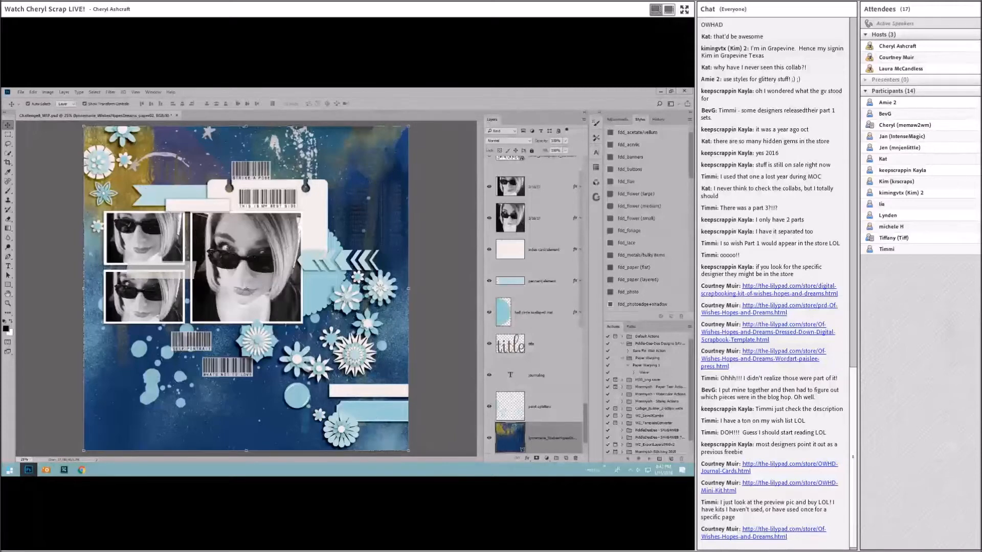
pyautogui.moveTo(239, 286); pyautogui.dragTo(239, 287)
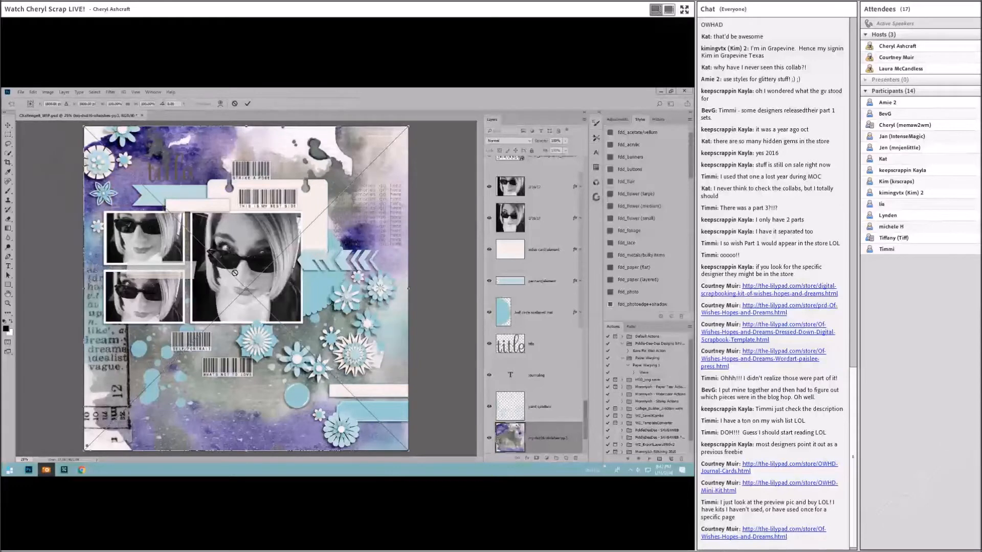
pyautogui.click(248, 104)
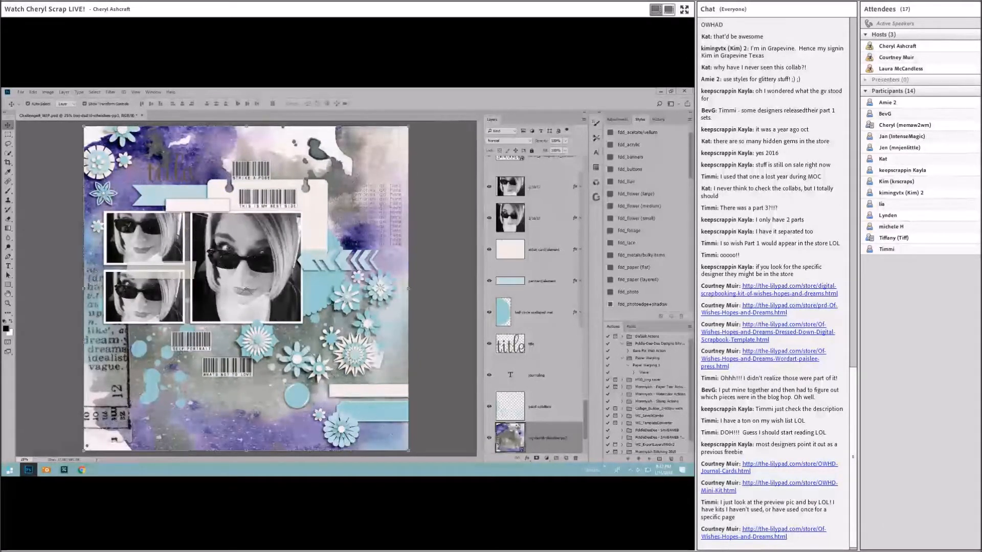
# Place the pink and blue watercolor paper and the dark starry paper above the other trial background papers.
pyautogui.moveTo(393, 265); pyautogui.dragTo(393, 266)
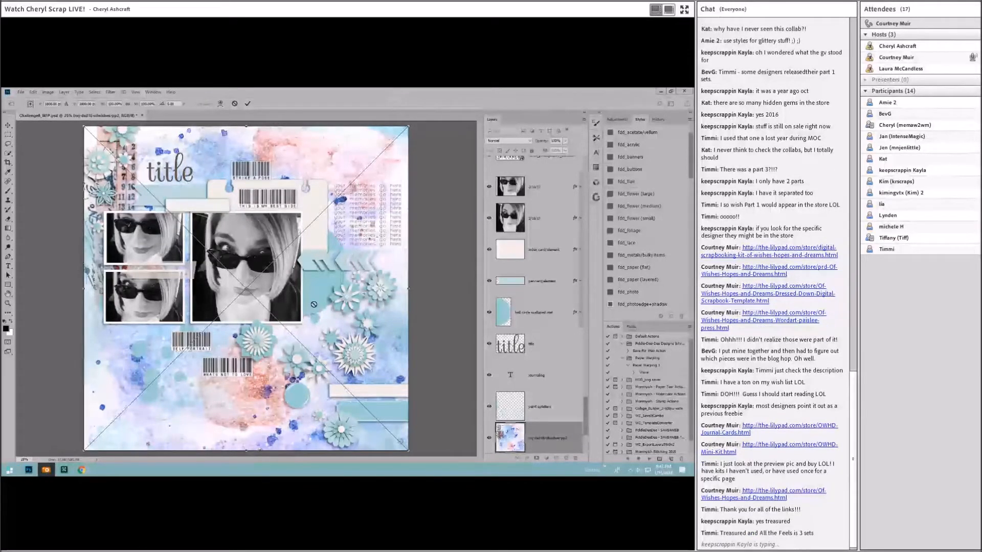
pyautogui.click(248, 104)
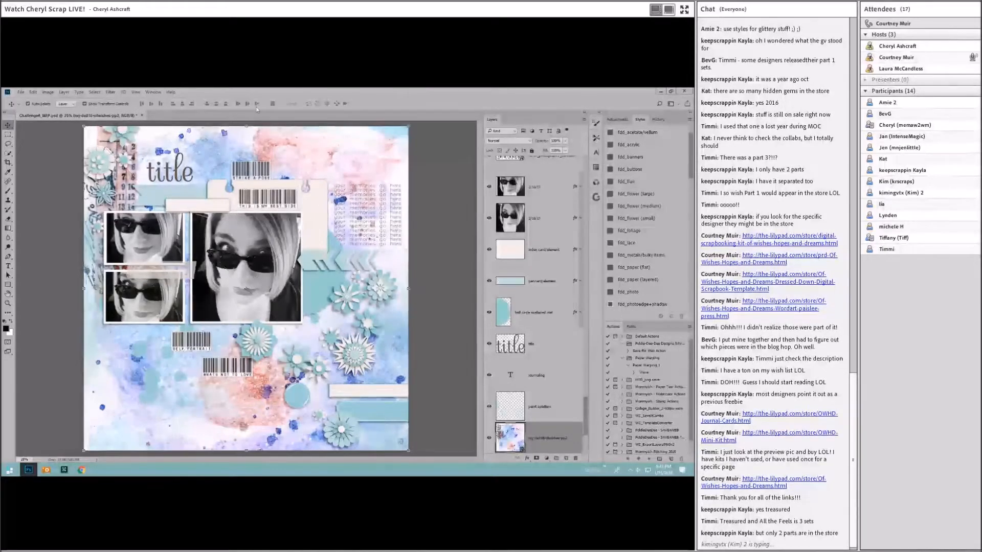
pyautogui.moveTo(471, 274); pyautogui.dragTo(327, 265)
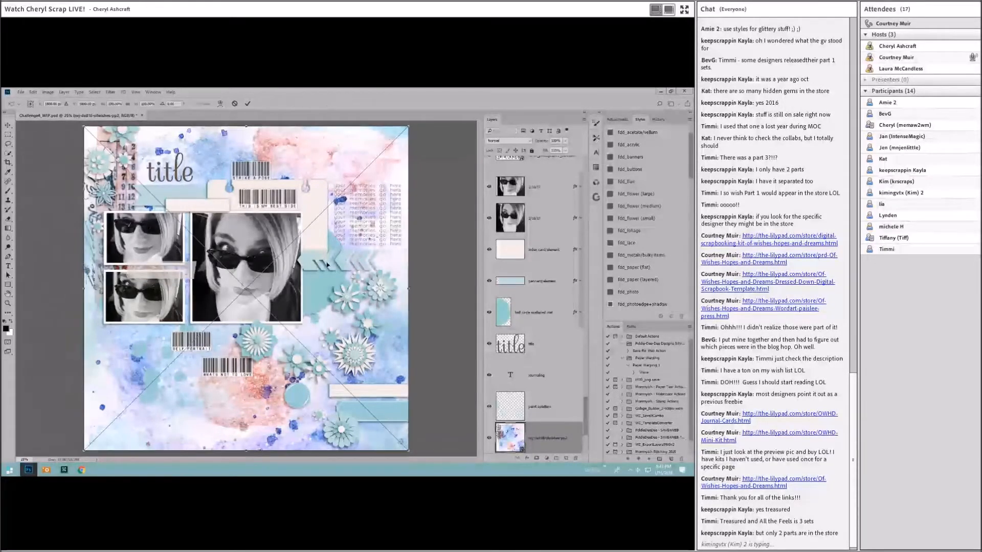
pyautogui.click(249, 104)
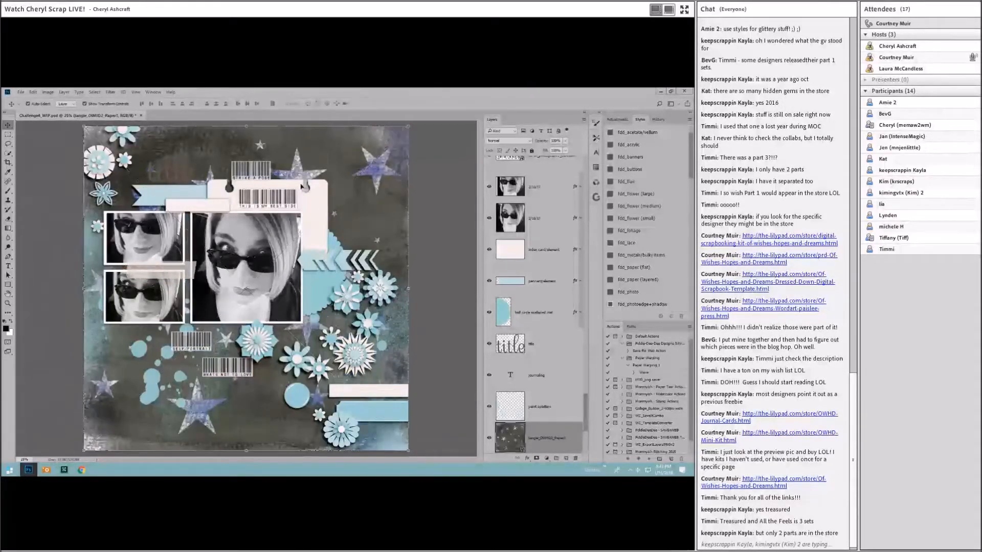
# Compare the four trial background papers by hiding them and showing them again one at a time.
pyautogui.scroll(-3, 502, 368)
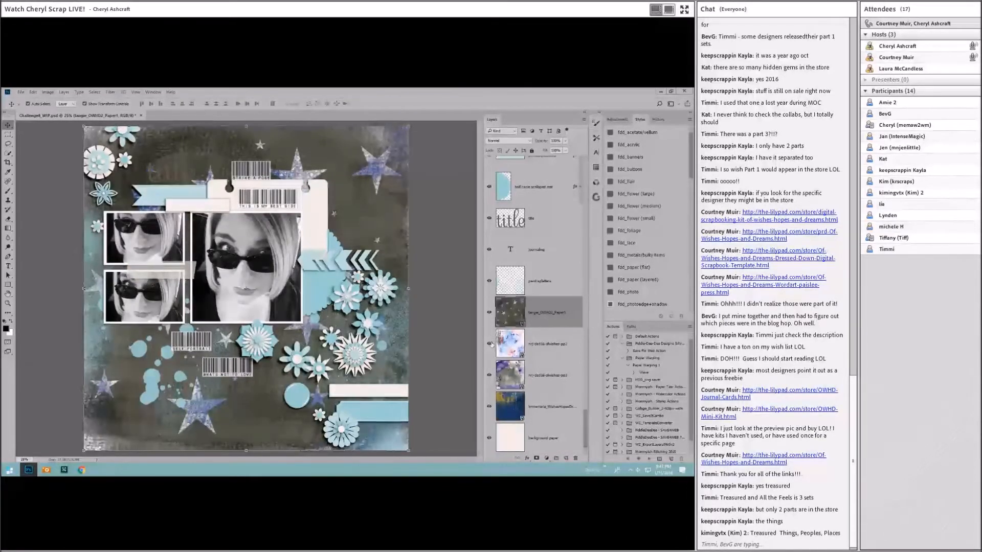
pyautogui.click(489, 313)
pyautogui.click(489, 345)
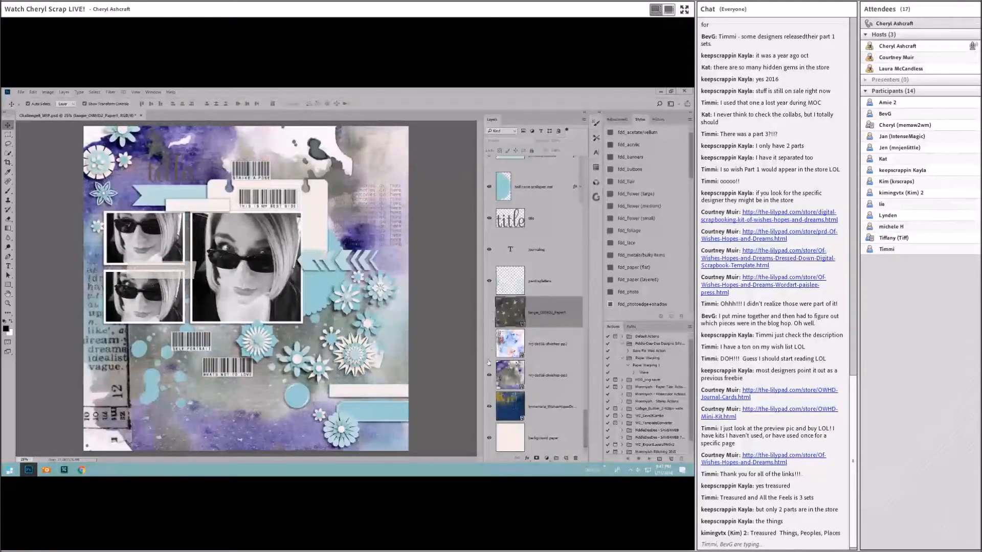
pyautogui.click(489, 408)
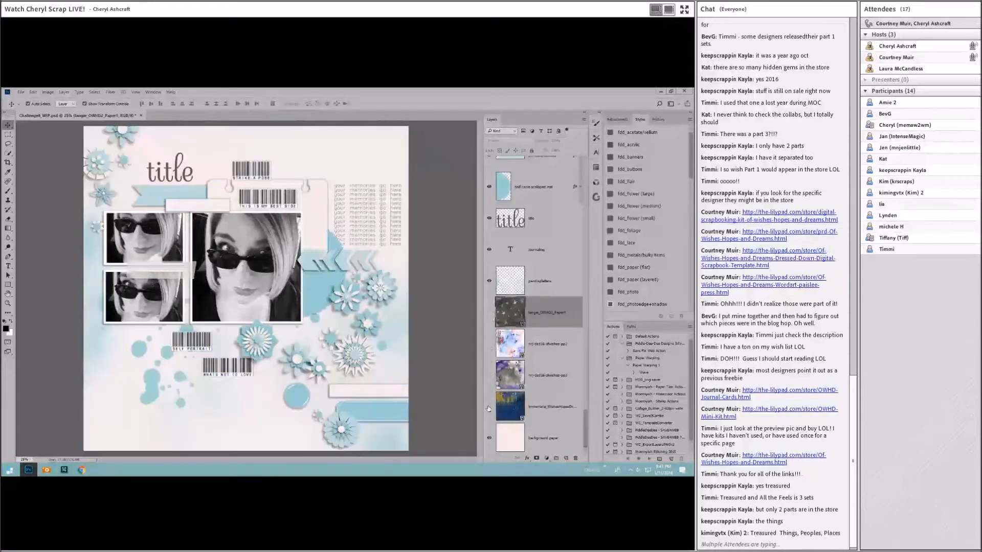
pyautogui.click(489, 407)
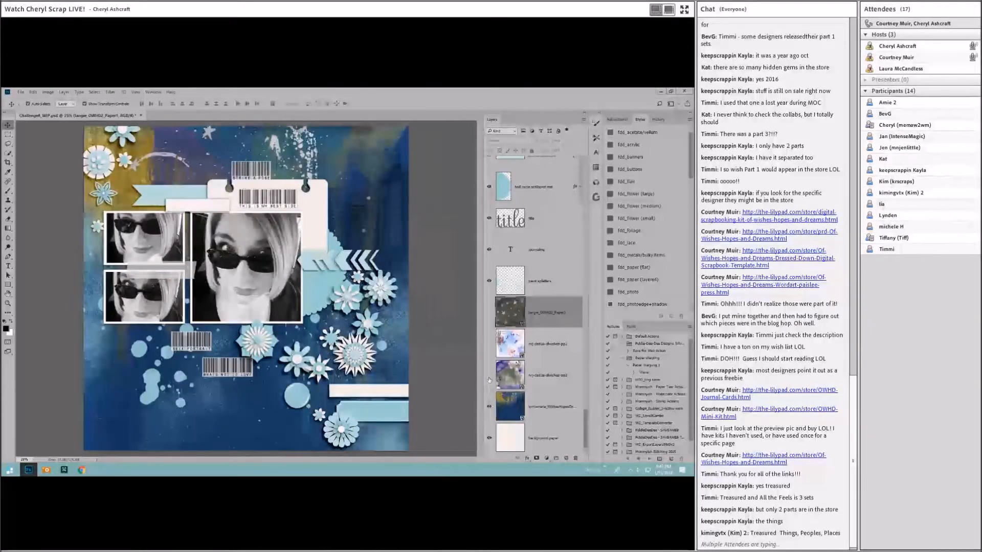
pyautogui.click(489, 375)
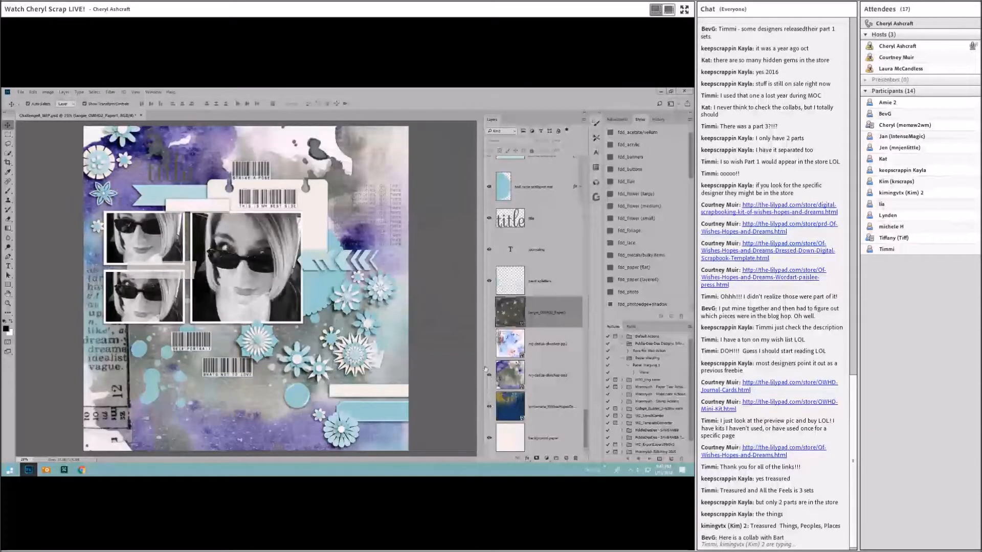
pyautogui.click(490, 345)
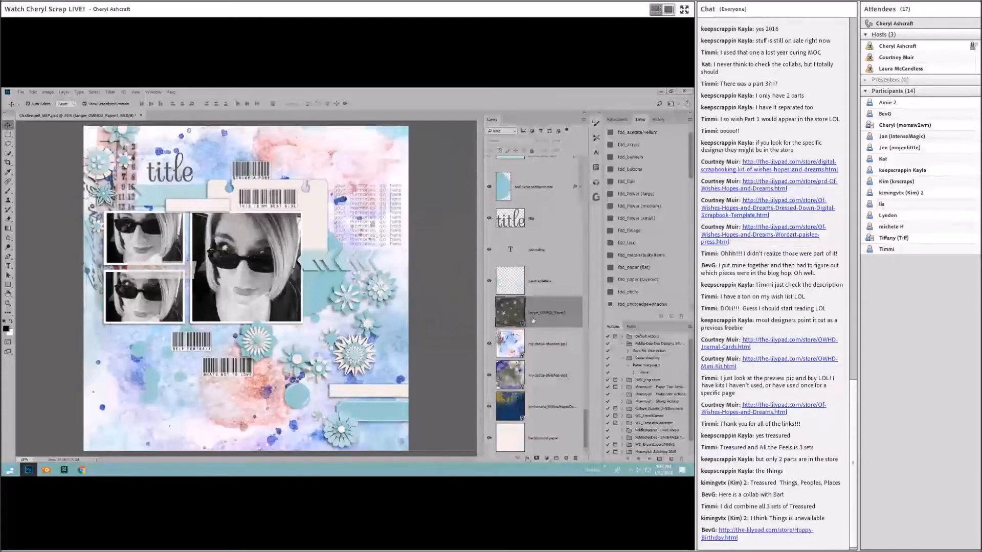
pyautogui.click(489, 313)
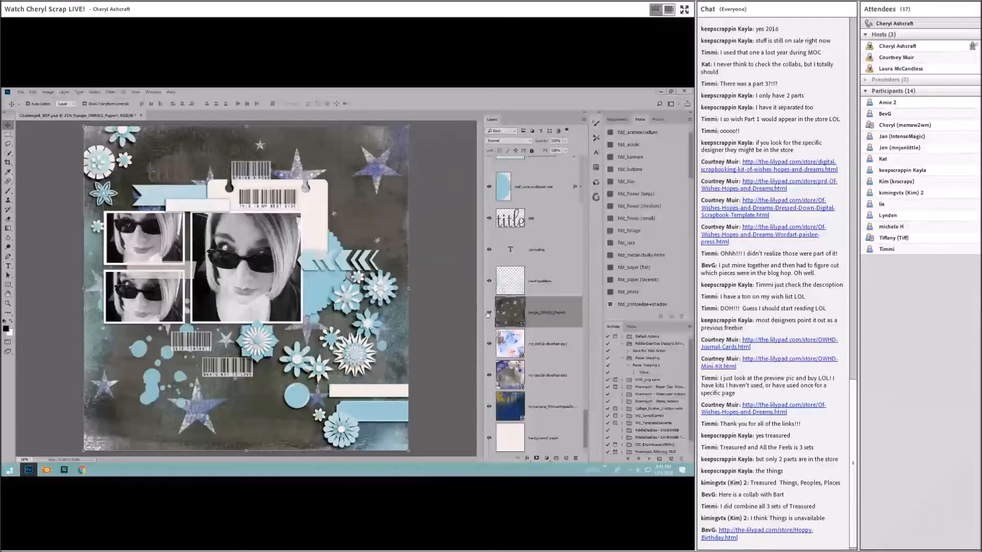
# Delete the watercolor, purple-grey and dark blue paper layers and turn off the layer deletion prompt.
pyautogui.click(542, 342)
pyautogui.keyDown('shift'); pyautogui.click(550, 363); pyautogui.keyUp('shift')
pyautogui.rightClick(557, 364)
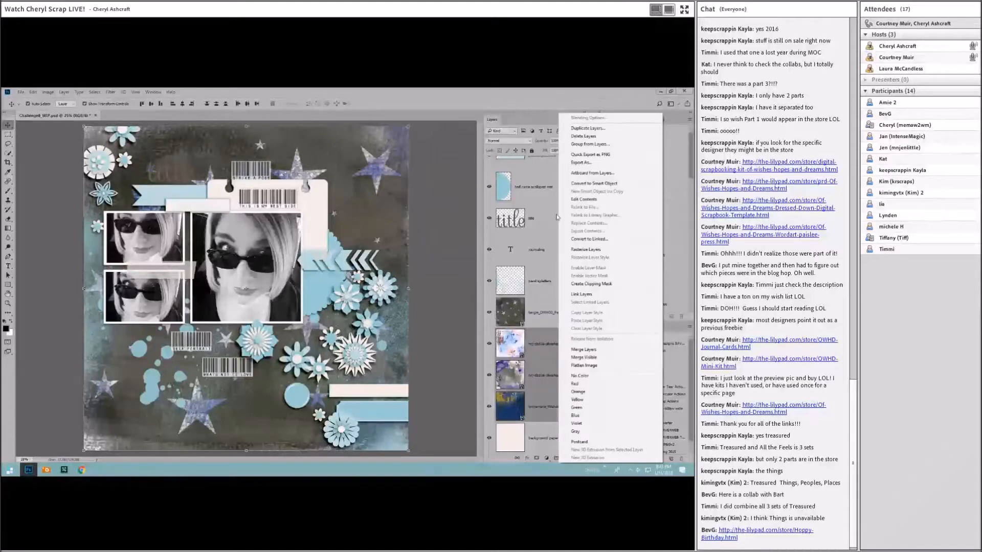
pyautogui.click(583, 136)
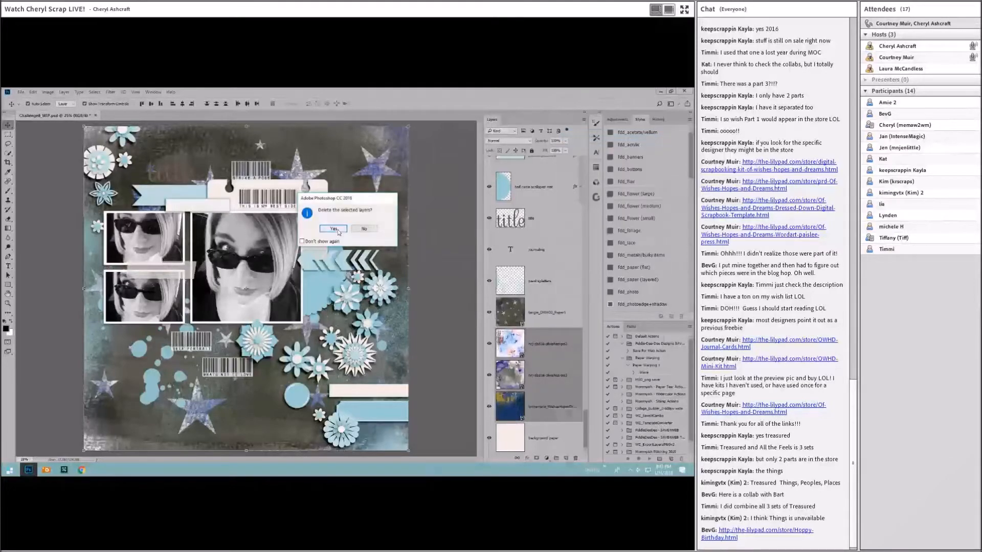
pyautogui.click(302, 241)
pyautogui.click(334, 229)
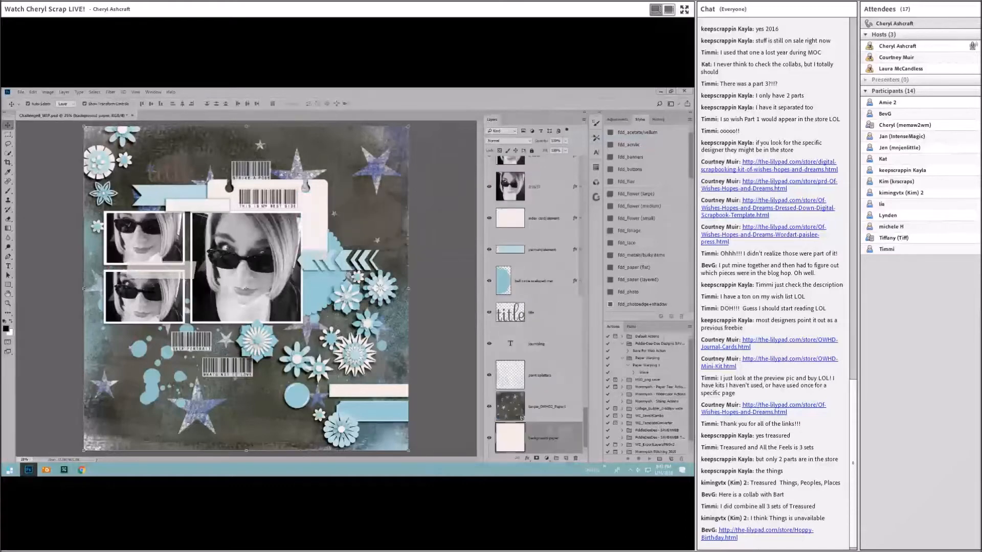
# Place the cream and gold kit paper as the layout's background, directly above the dark starry paper.
pyautogui.click(556, 409)
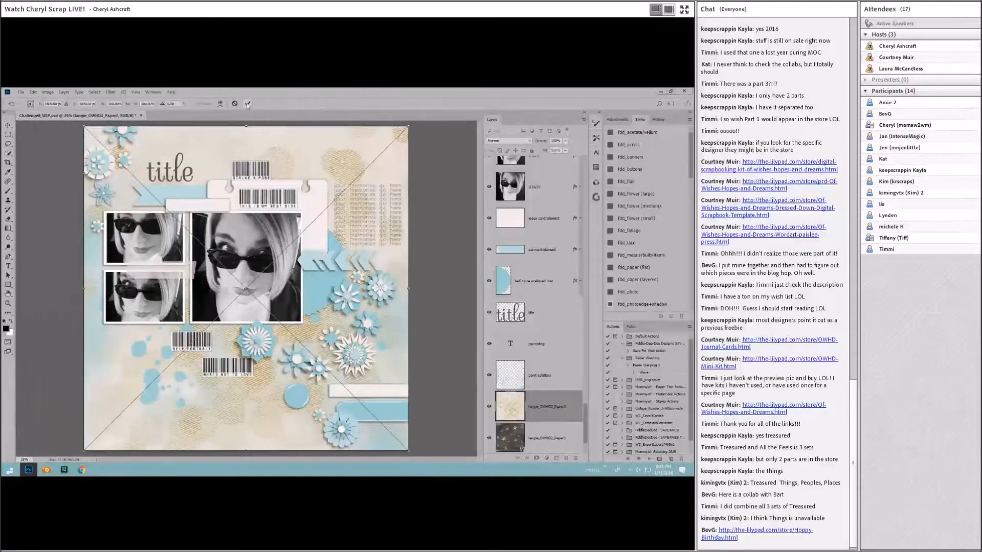
pyautogui.click(247, 103)
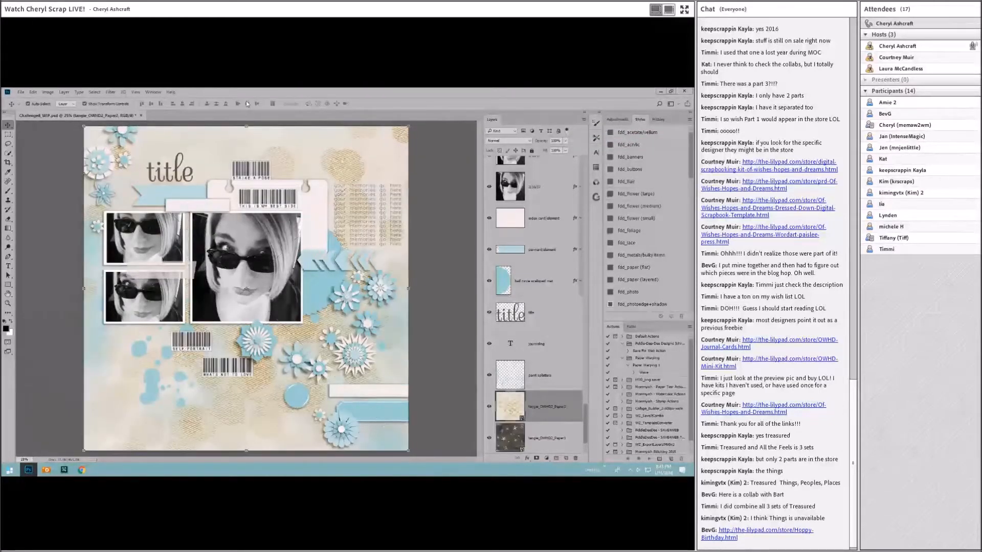
pyautogui.click(489, 408)
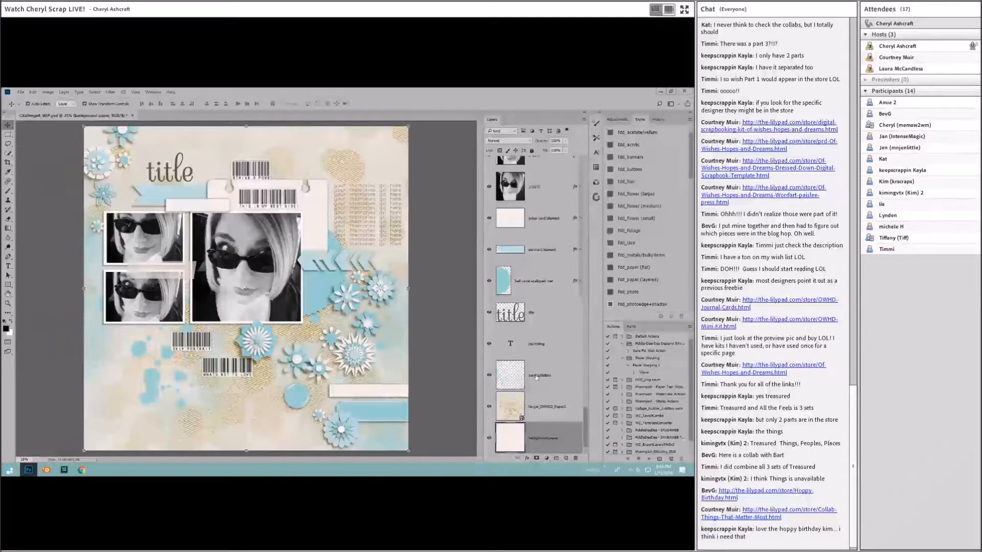
# Place the coral starburst paper above the paint splatters layer and clip it to the splatters.
pyautogui.click(560, 383)
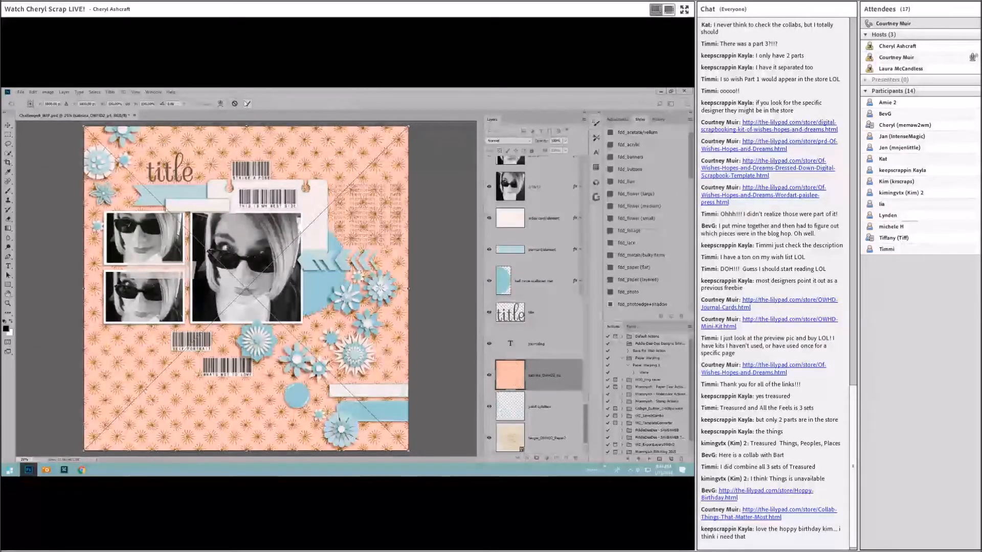
pyautogui.click(247, 104)
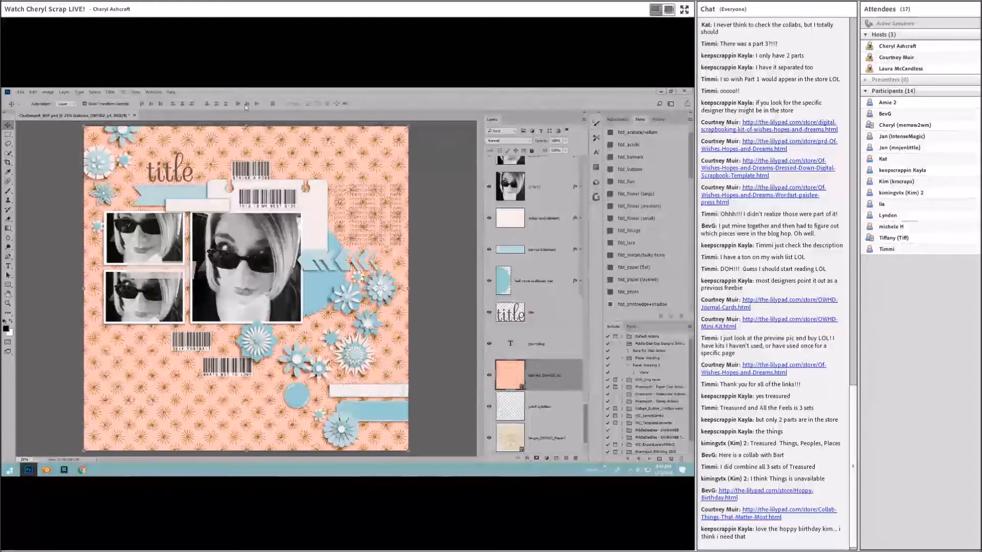
pyautogui.hotkey('ctrl', 'alt', 'g')
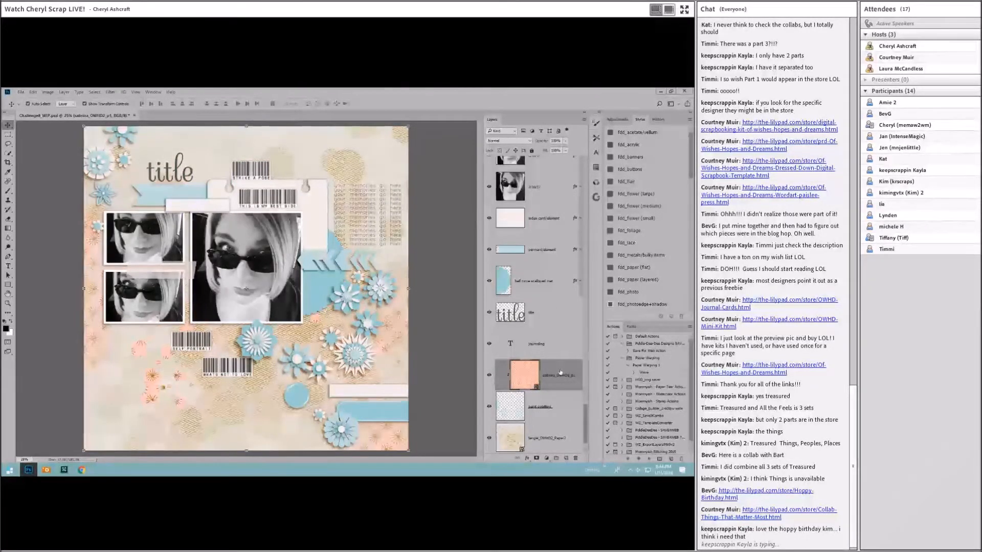
# Move the coral starburst paper beneath the paint splatters and delete the cream and gold paper layer.
pyautogui.moveTo(558, 375); pyautogui.dragTo(549, 439)
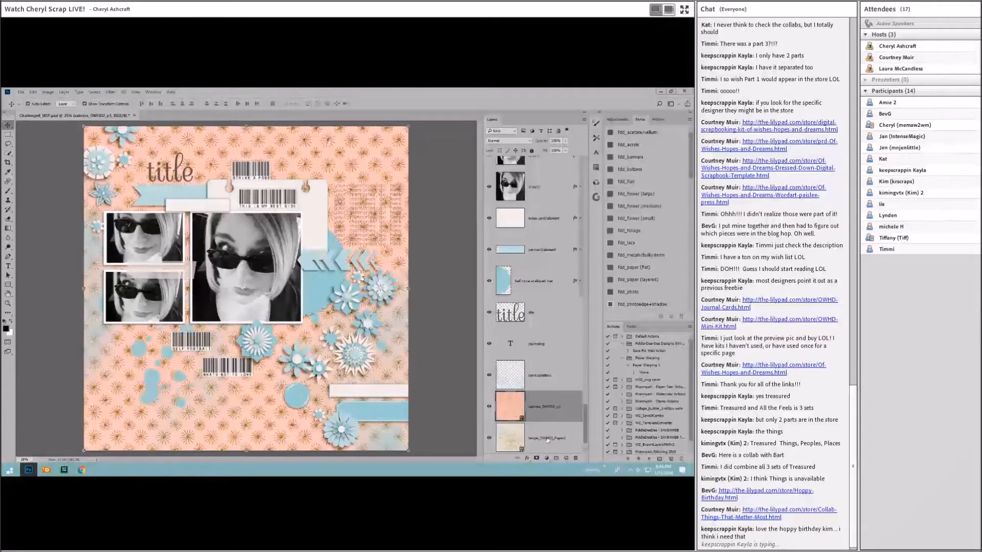
pyautogui.rightClick(548, 439)
pyautogui.click(571, 111)
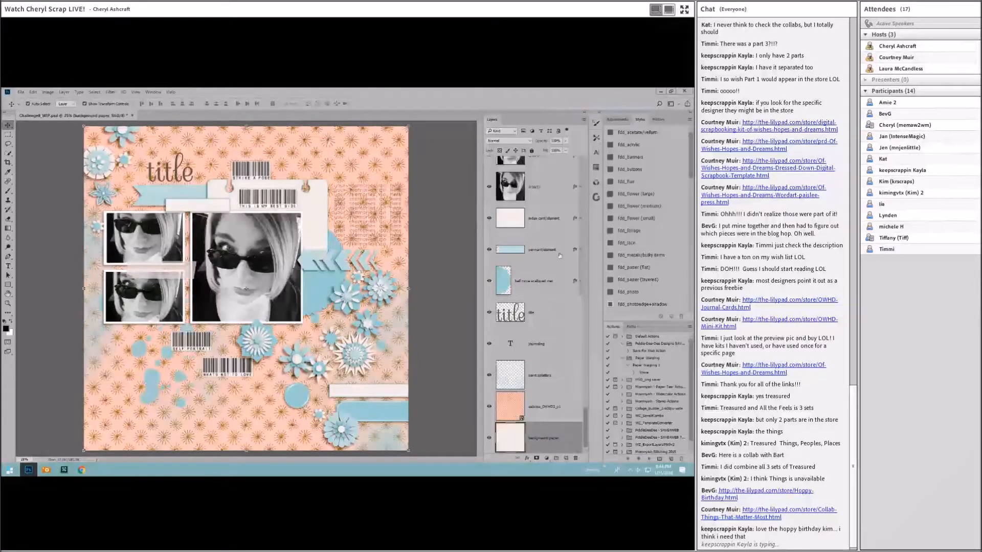
# Undo the deletion of the cream and gold paper and delete the coral starburst paper layer instead.
pyautogui.click(557, 408)
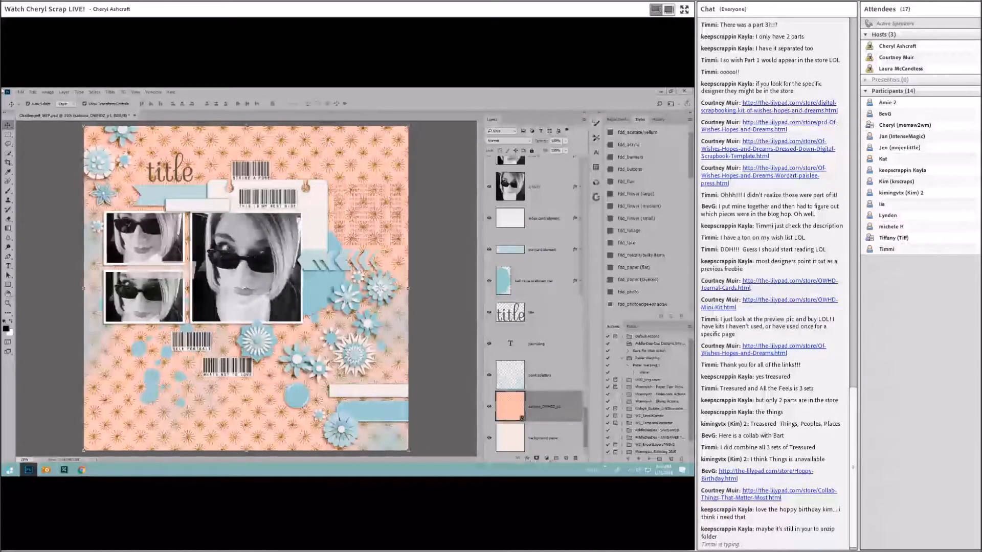
pyautogui.click(33, 92)
pyautogui.rightClick(538, 407)
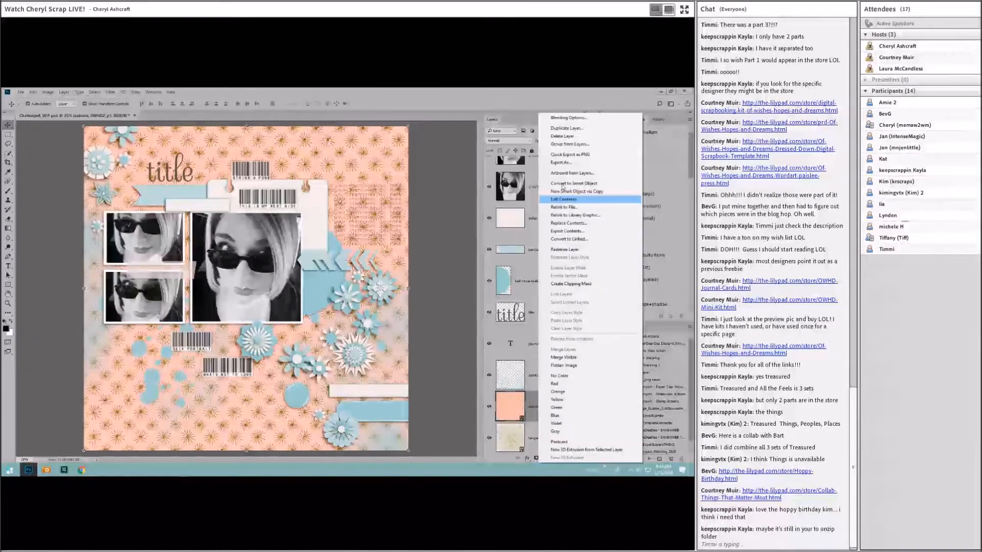
pyautogui.click(563, 136)
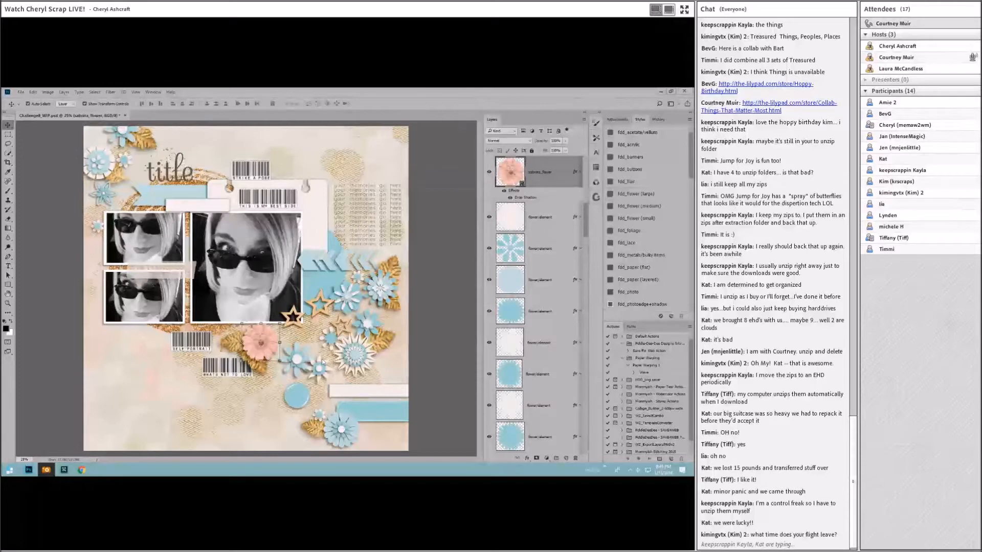
# Place the cream kit flower above the template flower layers, shrink it, and position it just above the sunburst flower in the lower-right cluster.
pyautogui.click(336, 340)
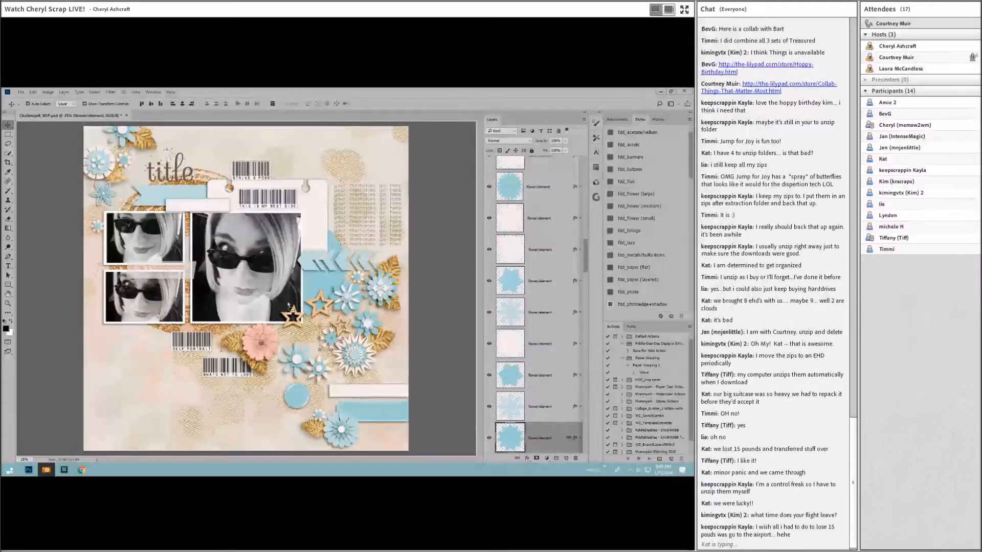
pyautogui.click(246, 104)
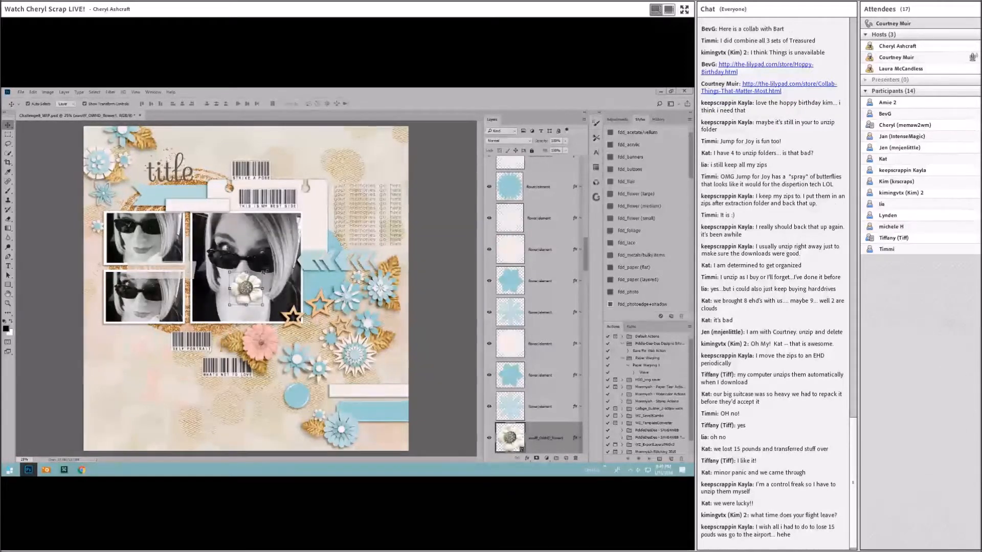
pyautogui.moveTo(263, 272); pyautogui.dragTo(256, 279)
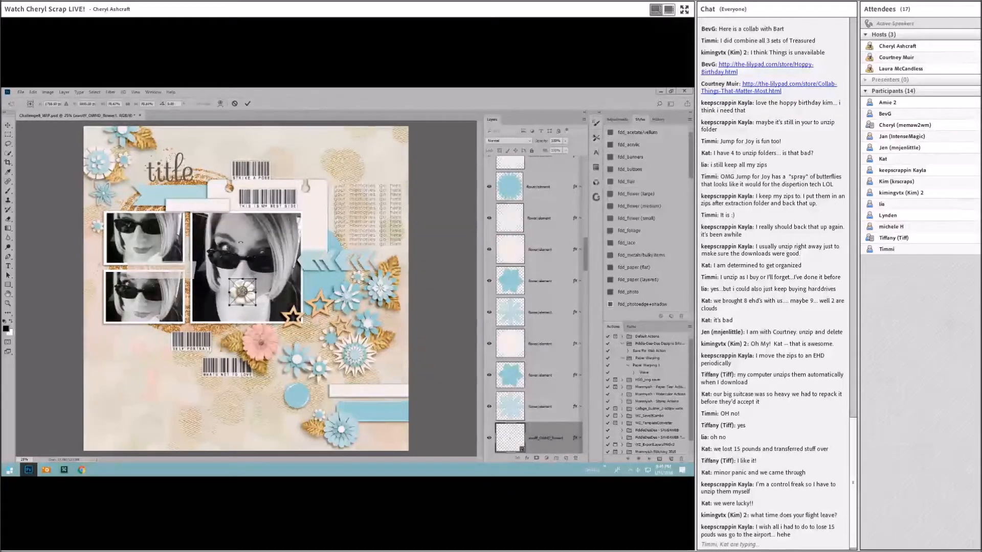
pyautogui.press('Return')
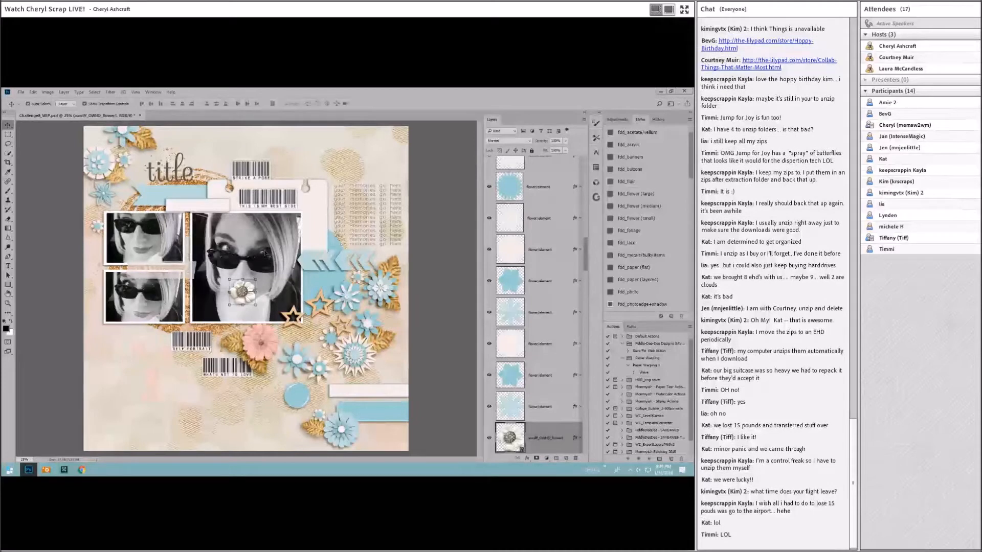
pyautogui.moveTo(242, 292); pyautogui.dragTo(325, 340)
# Delete the template flower layers directly beneath the cream flower.
pyautogui.scroll(-3, 568, 374)
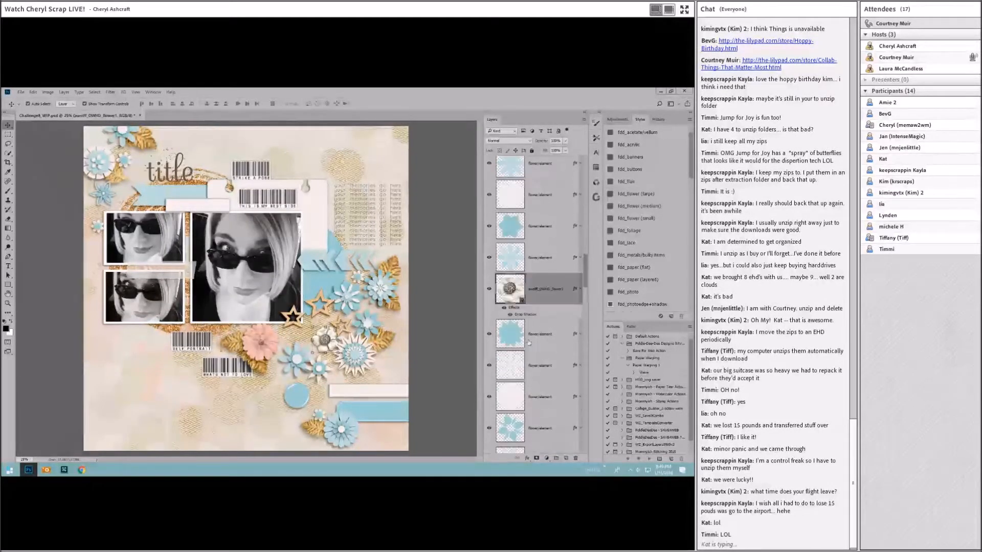
pyautogui.click(528, 338)
pyautogui.keyDown('shift'); pyautogui.click(541, 368); pyautogui.keyUp('shift')
pyautogui.rightClick(541, 368)
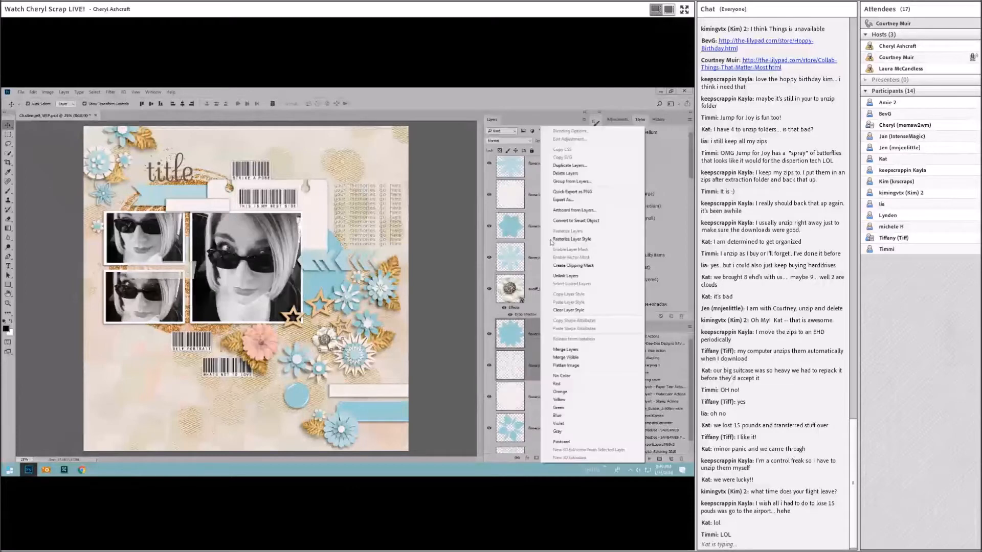
pyautogui.click(575, 175)
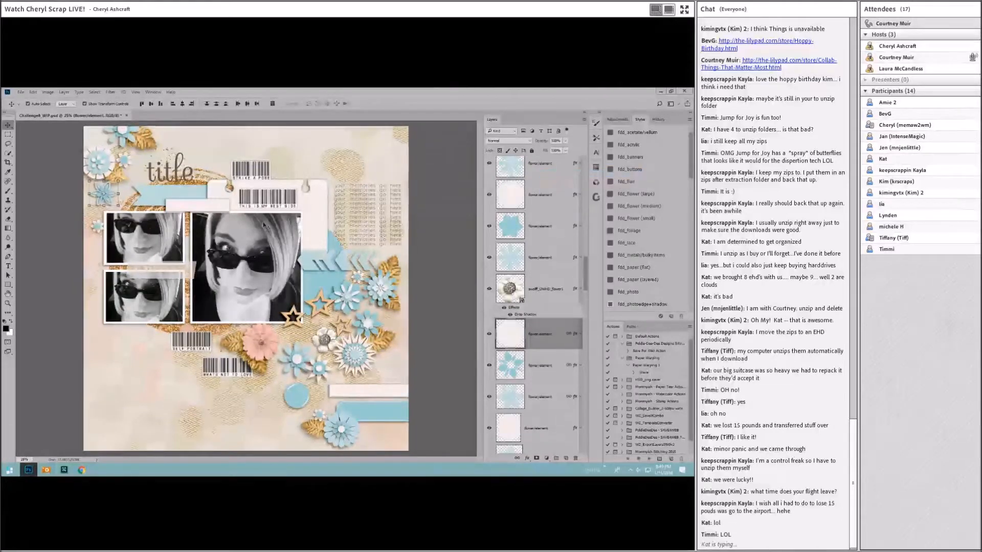
# Place the blue kit flower with the fdd_flower (small) style, shrink it, and move it into the upper-left flower cluster beside the title.
pyautogui.click(125, 162)
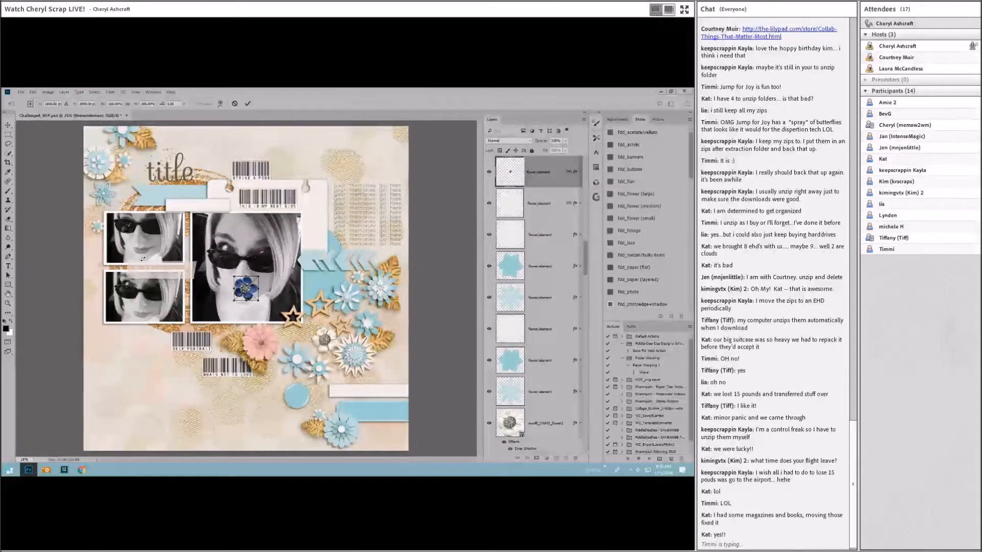
pyautogui.press('Return')
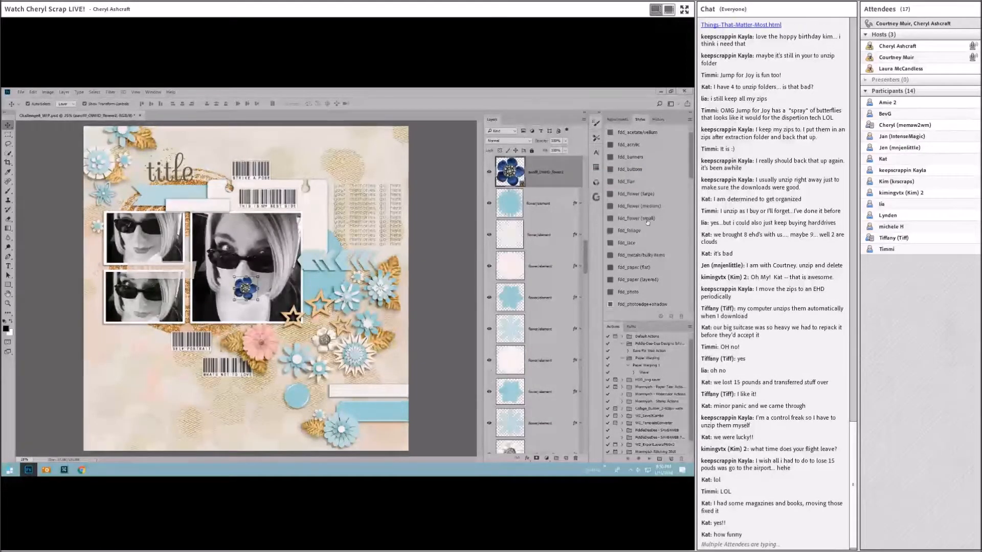
pyautogui.click(648, 222)
pyautogui.moveTo(257, 277); pyautogui.dragTo(253, 281)
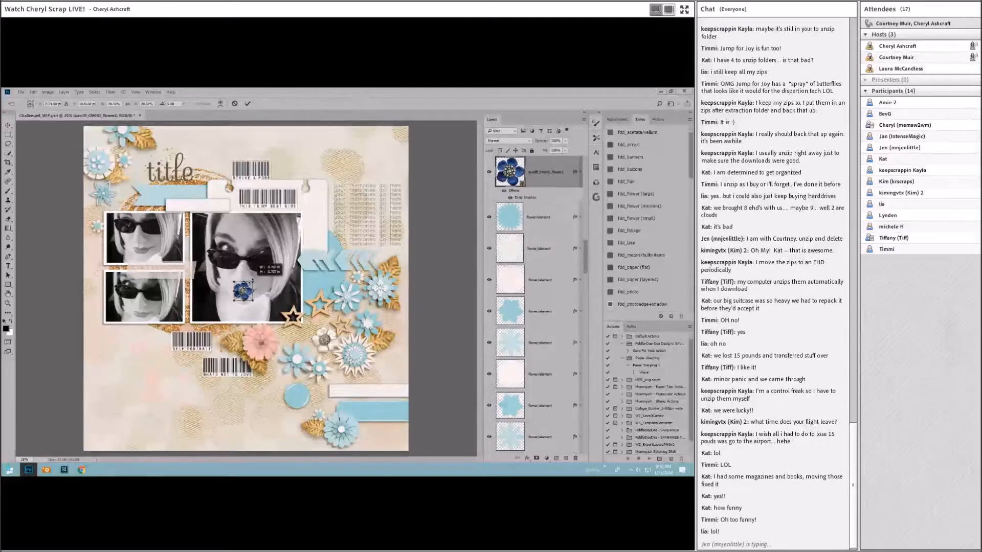
pyautogui.press('Return')
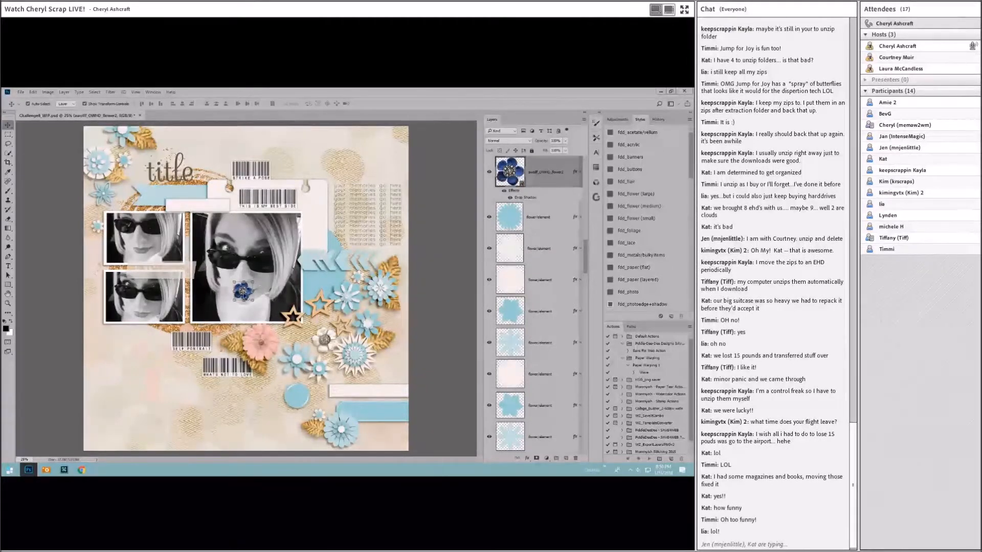
pyautogui.click(445, 219)
pyautogui.moveTo(243, 301); pyautogui.dragTo(125, 162)
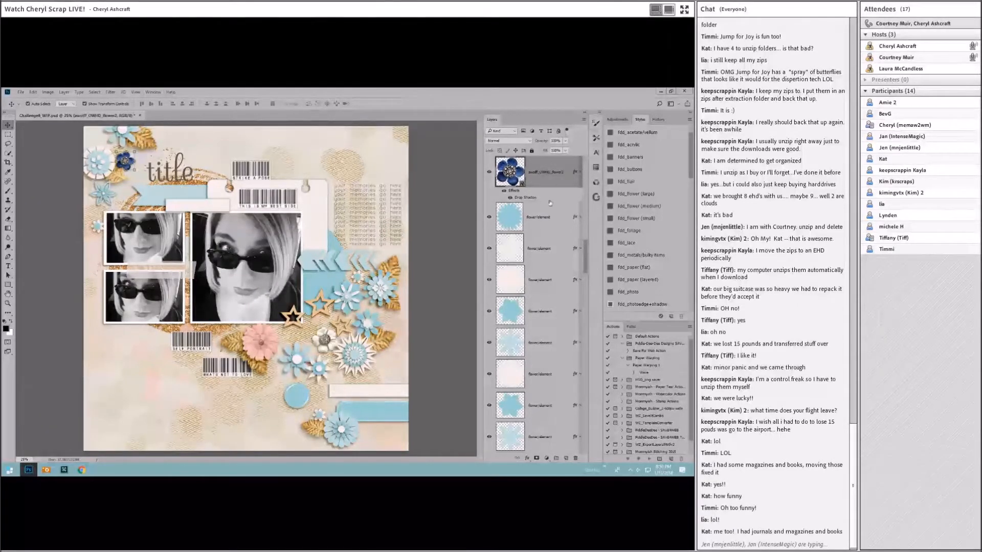
# Delete the template flower layers directly beneath the blue flower.
pyautogui.click(551, 216)
pyautogui.keyDown('shift'); pyautogui.click(551, 248); pyautogui.keyUp('shift')
pyautogui.rightClick(552, 249)
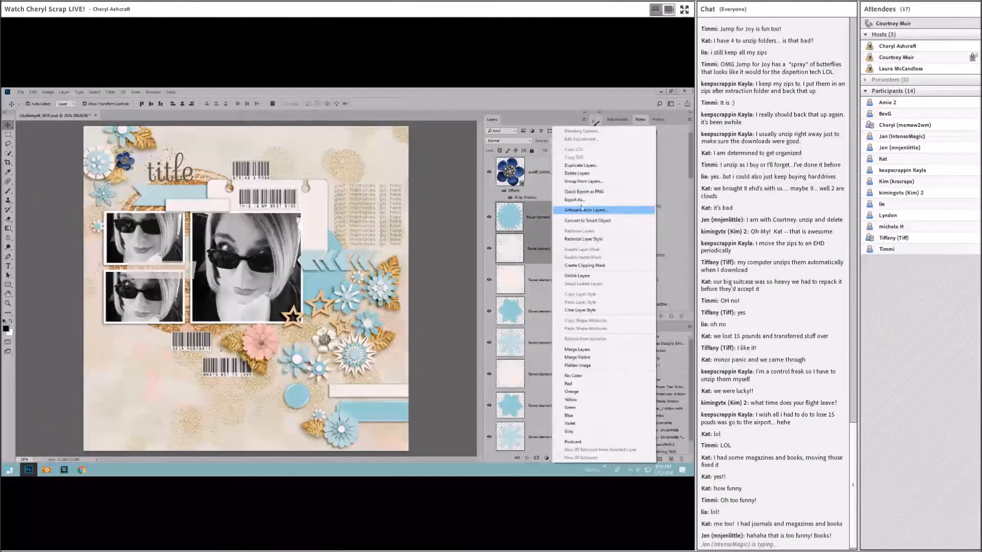
pyautogui.click(581, 173)
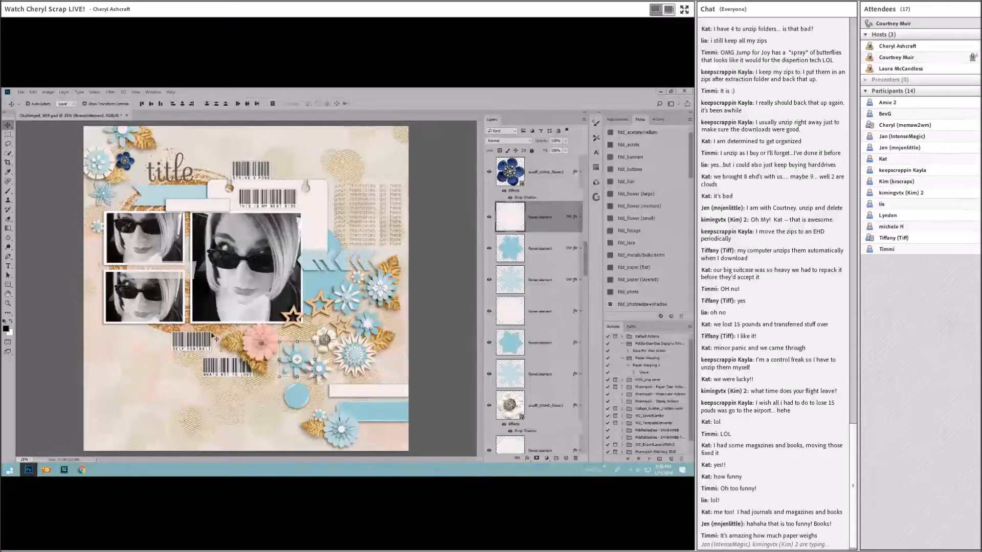
# Place the kit glitter scatter below the lower-left photo, rotate it slightly, and layer it just above the paint splatters.
pyautogui.click(232, 328)
pyautogui.moveTo(693, 316); pyautogui.dragTo(292, 317)
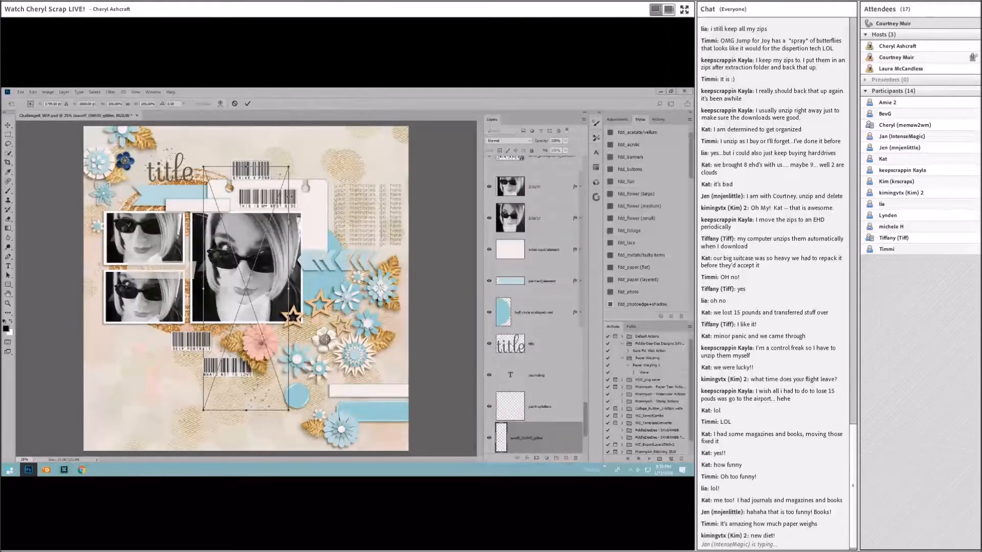
pyautogui.moveTo(295, 162); pyautogui.dragTo(236, 217)
pyautogui.moveTo(271, 272); pyautogui.dragTo(176, 261)
pyautogui.moveTo(236, 165); pyautogui.dragTo(179, 180)
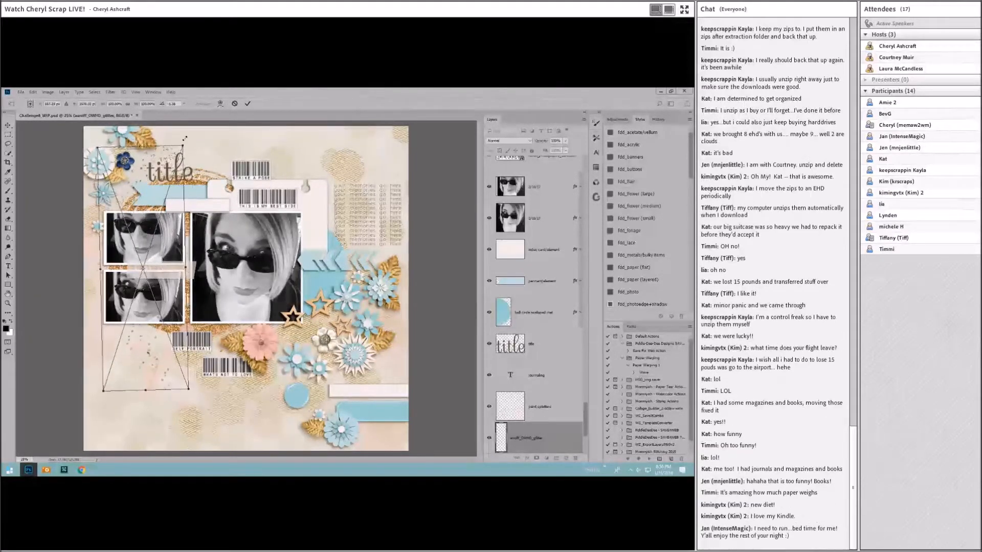
pyautogui.click(248, 103)
pyautogui.moveTo(544, 432); pyautogui.dragTo(540, 394)
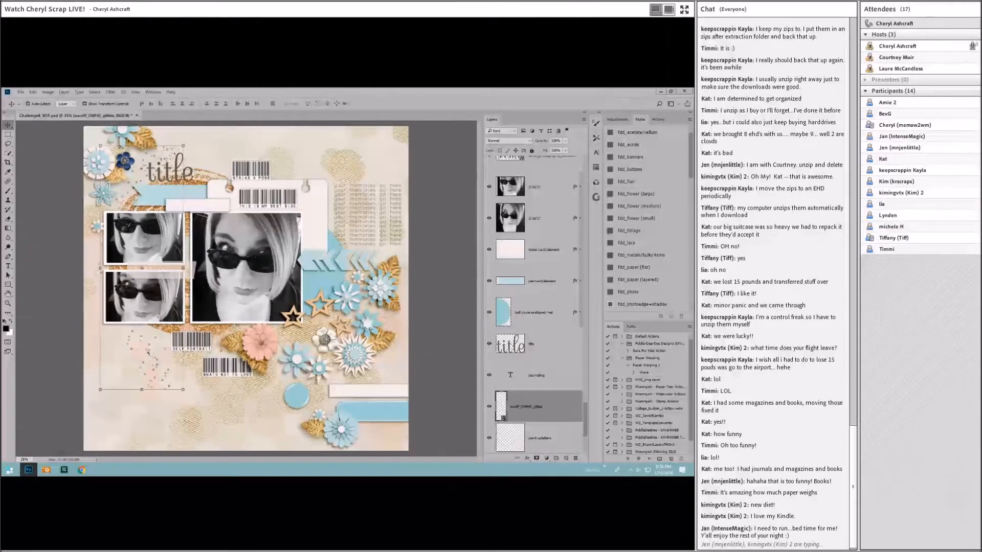
# Place the kit graffiti element beneath the paint splatters, enlarge it, and position it behind the photos and title with its blue star beside the title.
pyautogui.click(195, 182)
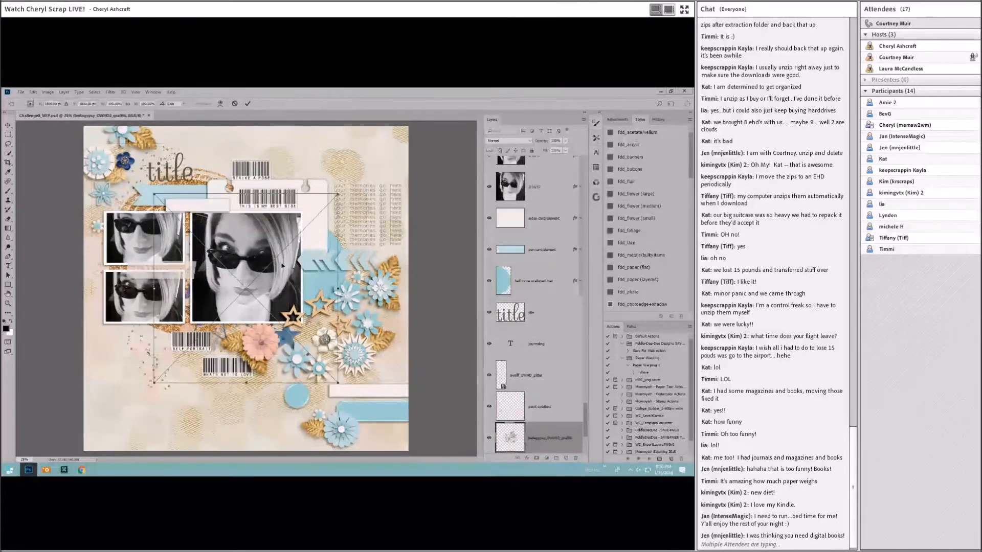
pyautogui.moveTo(265, 258); pyautogui.dragTo(217, 251)
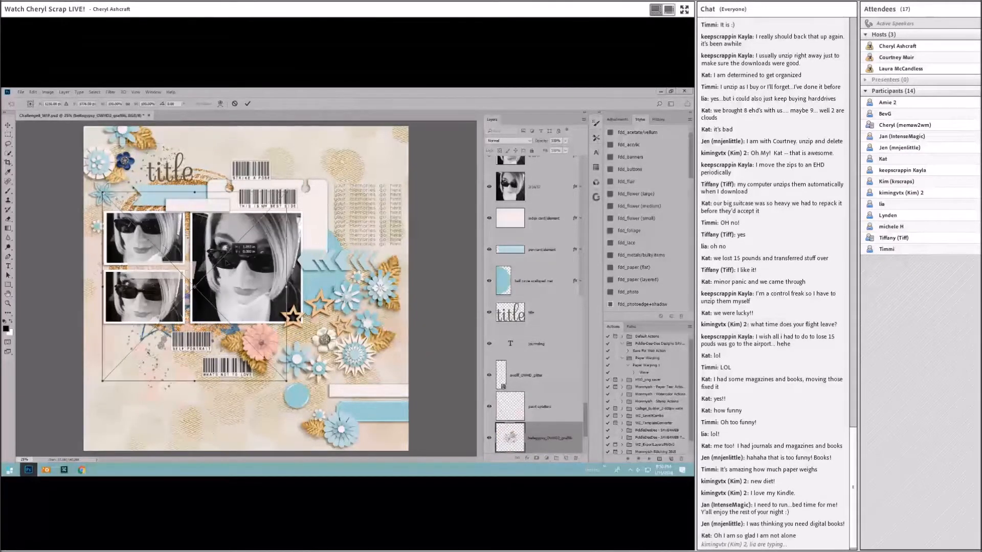
pyautogui.moveTo(286, 192); pyautogui.dragTo(334, 145)
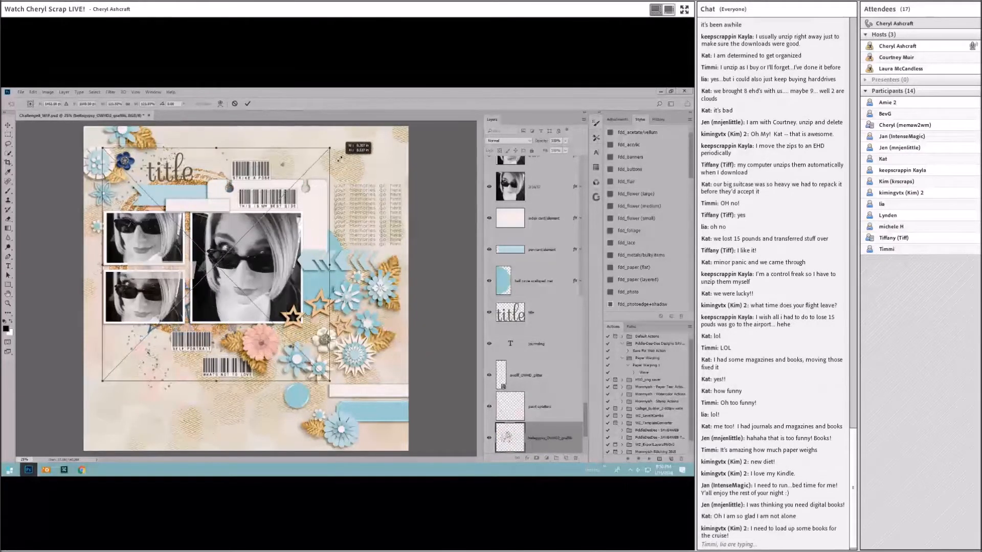
pyautogui.moveTo(245, 188); pyautogui.dragTo(224, 186)
pyautogui.moveTo(311, 143); pyautogui.dragTo(336, 122)
pyautogui.moveTo(287, 177); pyautogui.dragTo(282, 182)
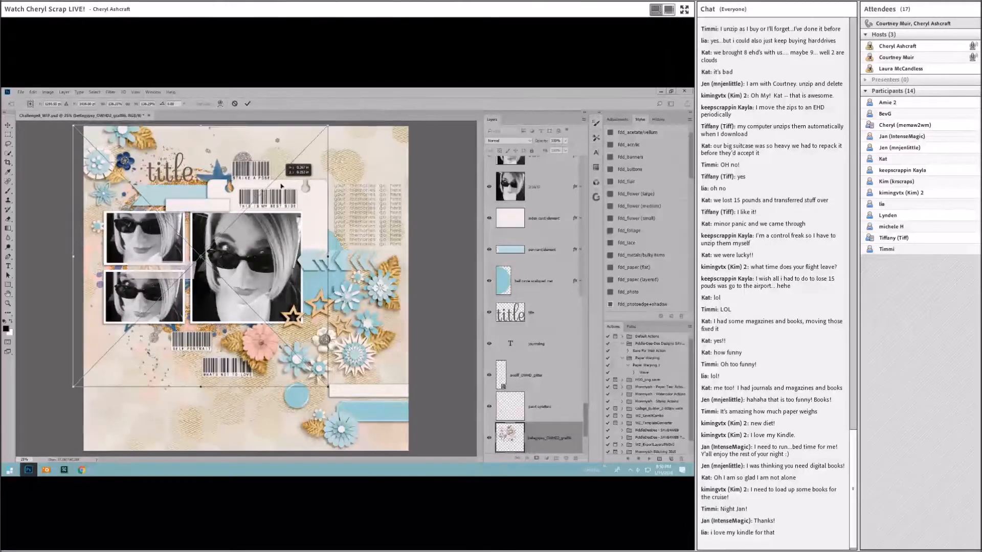
pyautogui.click(247, 103)
# Toggle the gold painted ring layer off and on to compare the layout with and without it.
pyautogui.scroll(-3, 517, 370)
pyautogui.scroll(-1, 518, 371)
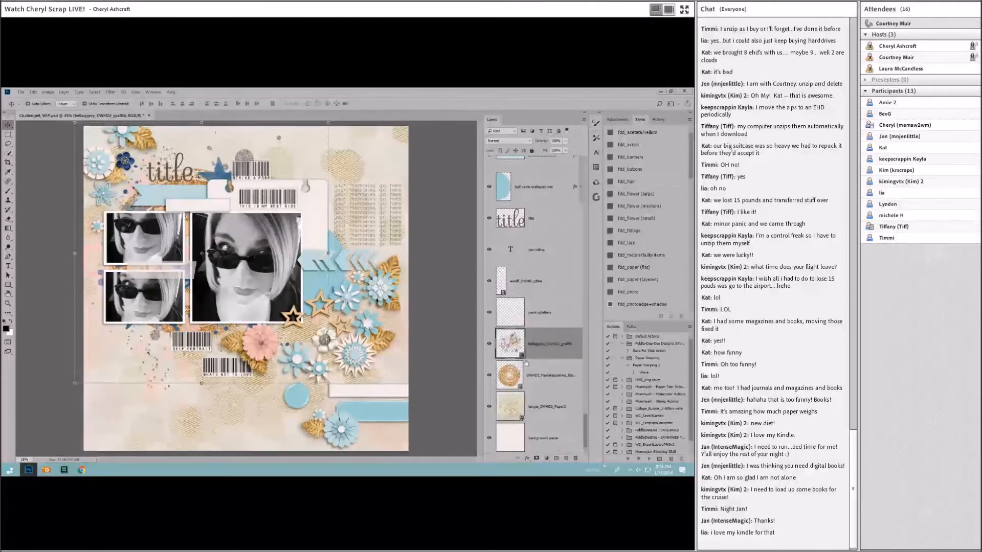
pyautogui.click(488, 376)
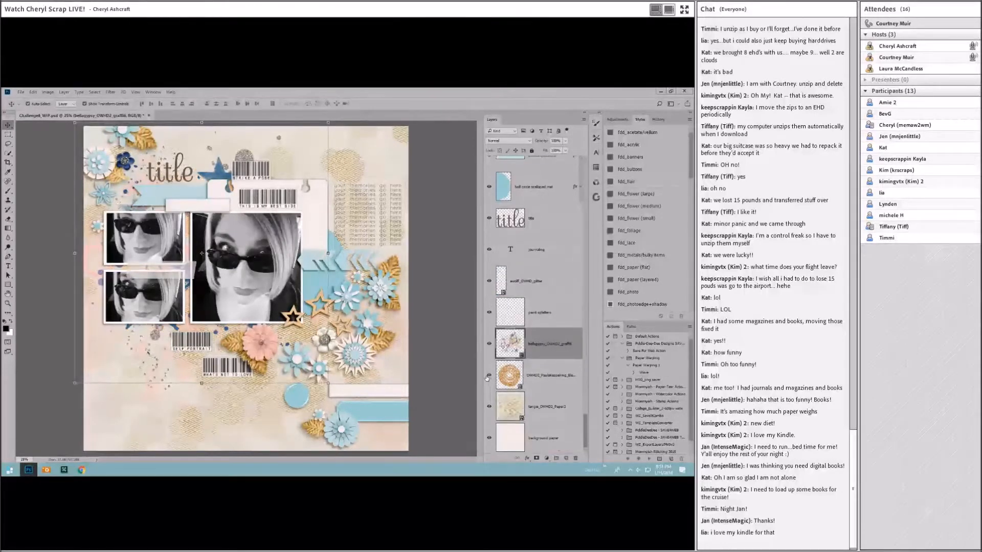
pyautogui.click(488, 376)
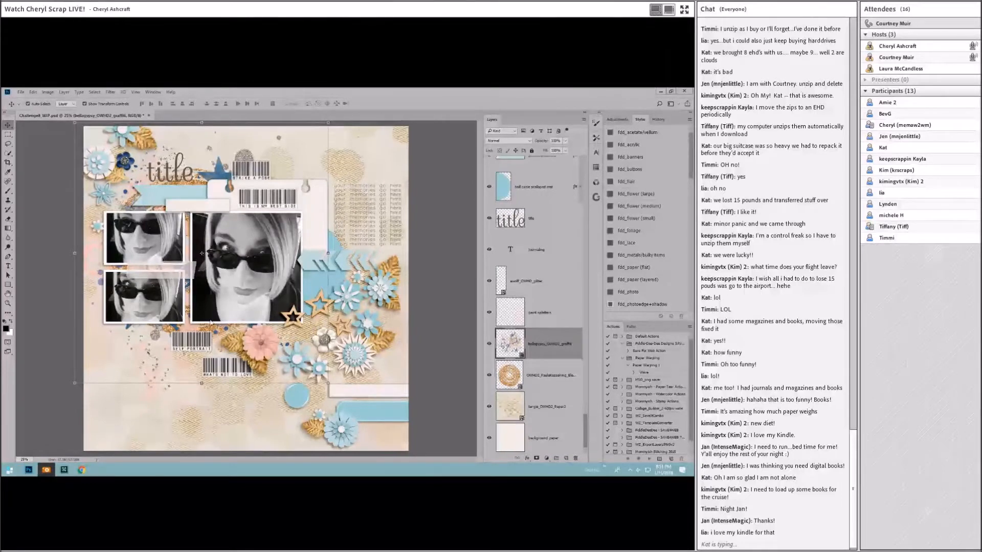
# Place the coral burst flower with the fdd_flower (large) style, shrink it, and move it over the large template flower in the upper-left cluster.
pyautogui.click(98, 163)
pyautogui.click(98, 163)
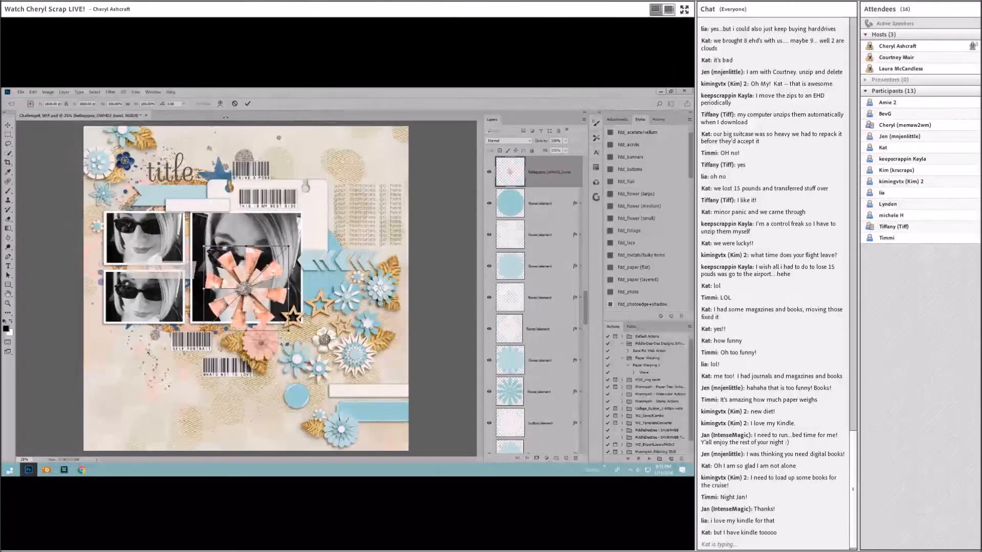
pyautogui.press('Return')
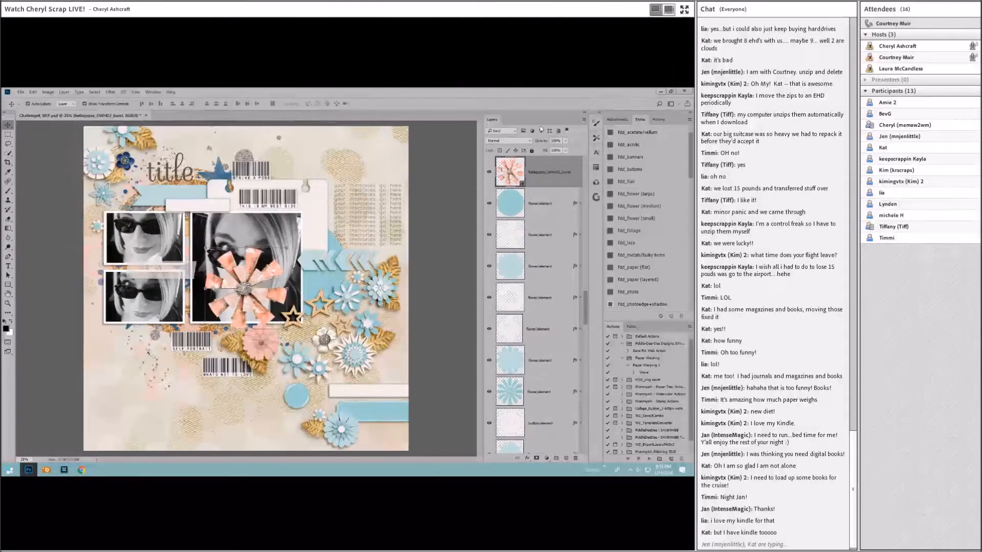
pyautogui.click(636, 198)
pyautogui.moveTo(292, 251); pyautogui.dragTo(247, 287)
pyautogui.click(248, 103)
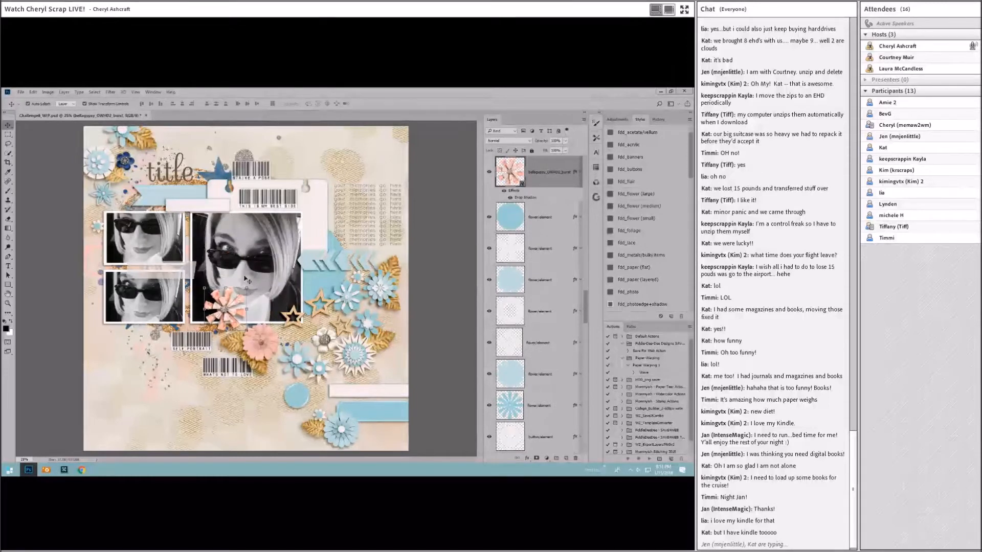
pyautogui.moveTo(242, 303); pyautogui.dragTo(114, 154)
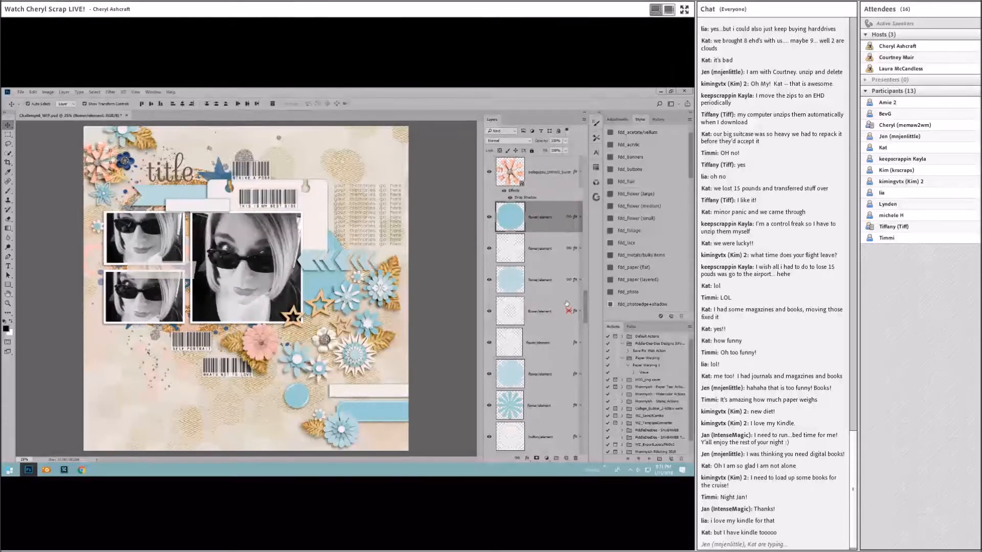
# Delete the four template flower layers directly beneath the coral burst flower.
pyautogui.rightClick(568, 310)
pyautogui.click(584, 275)
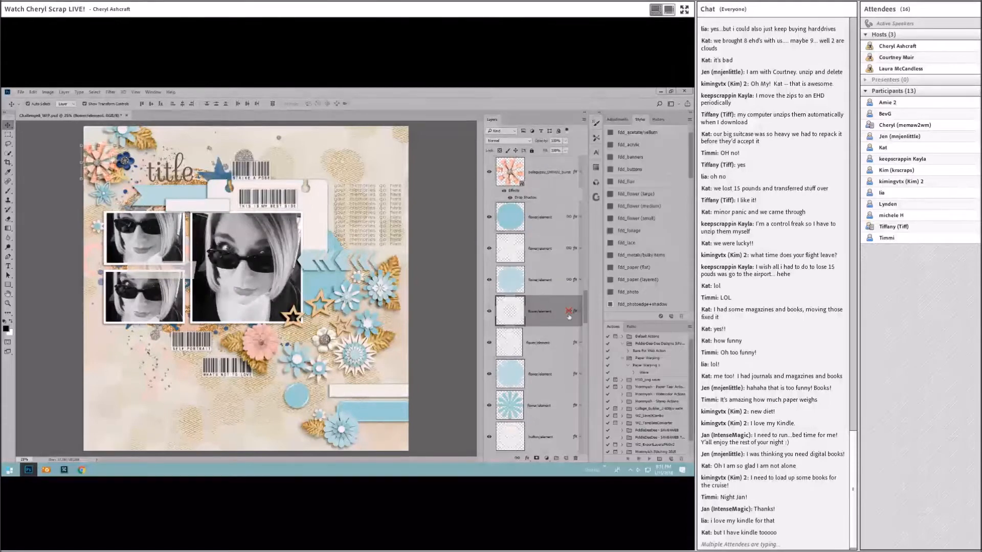
pyautogui.rightClick(568, 312)
pyautogui.keyDown('shift'); pyautogui.click(557, 220); pyautogui.keyUp('shift')
pyautogui.rightClick(556, 219)
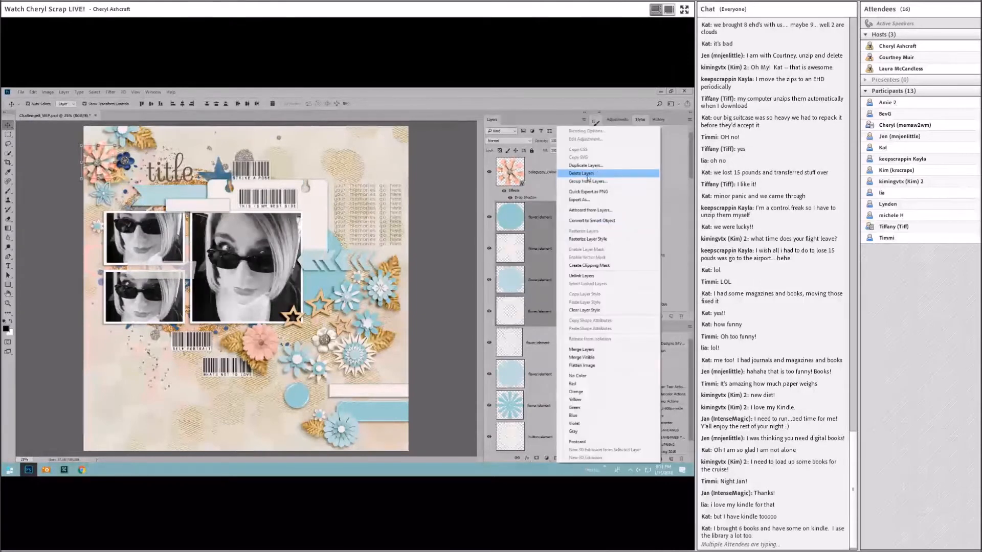
pyautogui.click(588, 178)
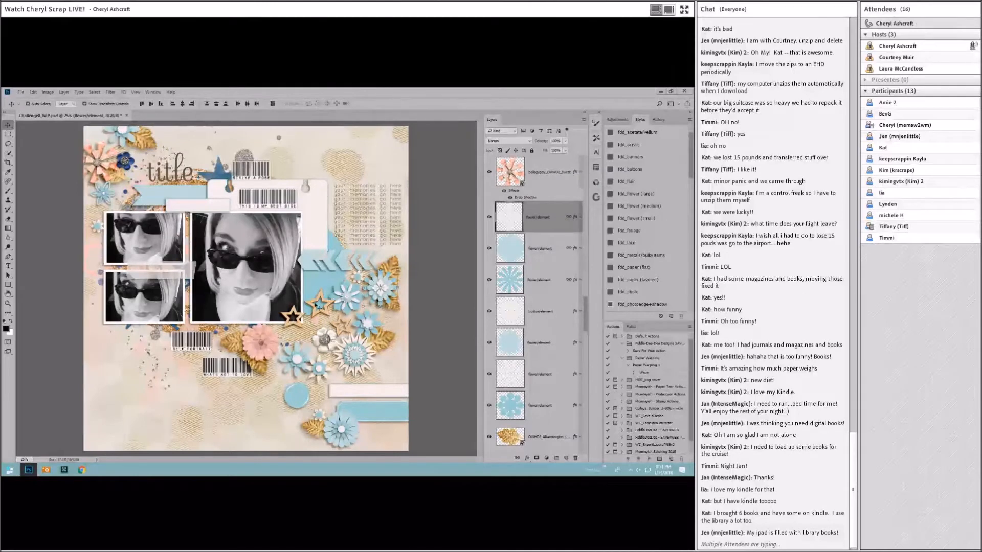
# Place the dark navy flower with the fdd_flower (medium) style, shrink it over the small template flower by the arrows, and delete two template layers beneath it.
pyautogui.click(423, 299)
pyautogui.click(359, 280)
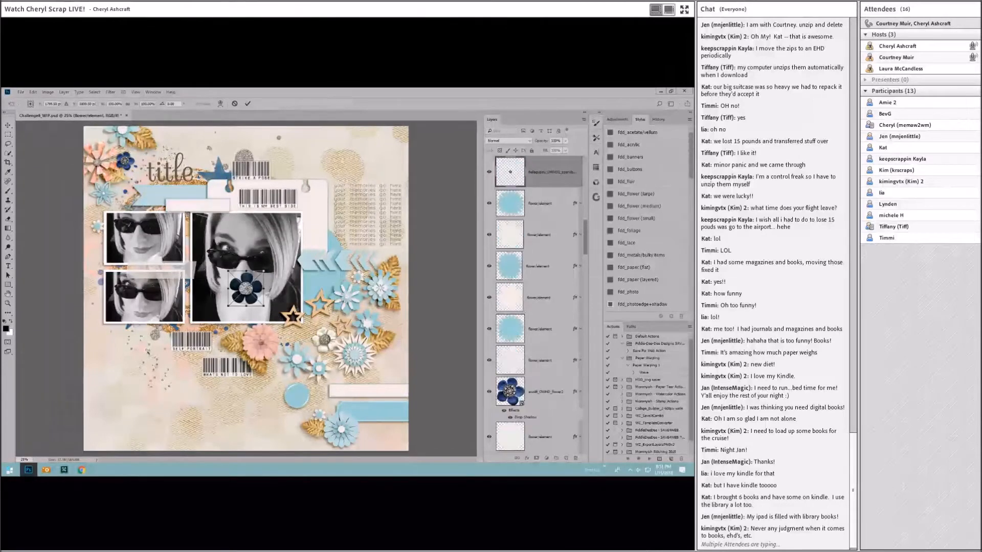
pyautogui.press('Return')
pyautogui.click(639, 206)
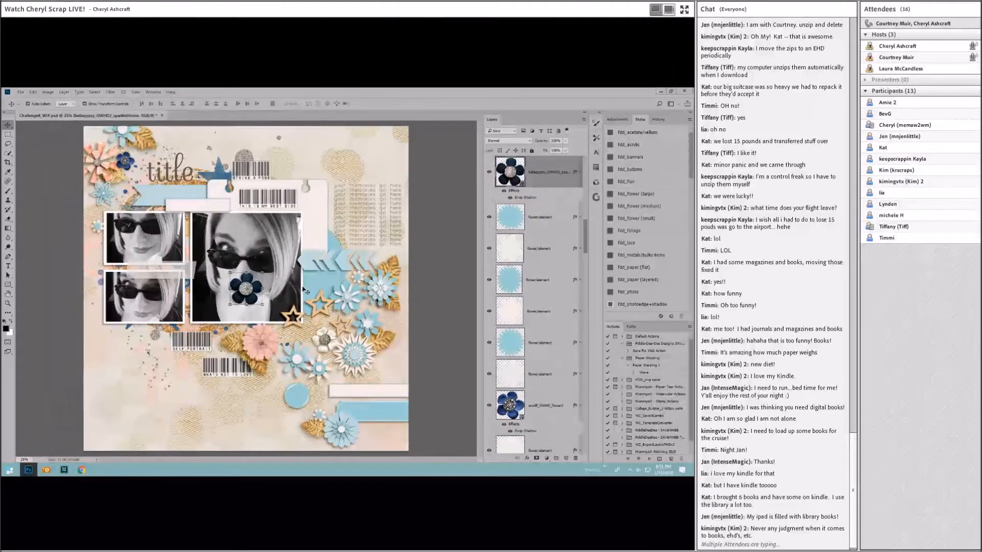
pyautogui.moveTo(264, 273); pyautogui.dragTo(247, 287)
pyautogui.click(248, 104)
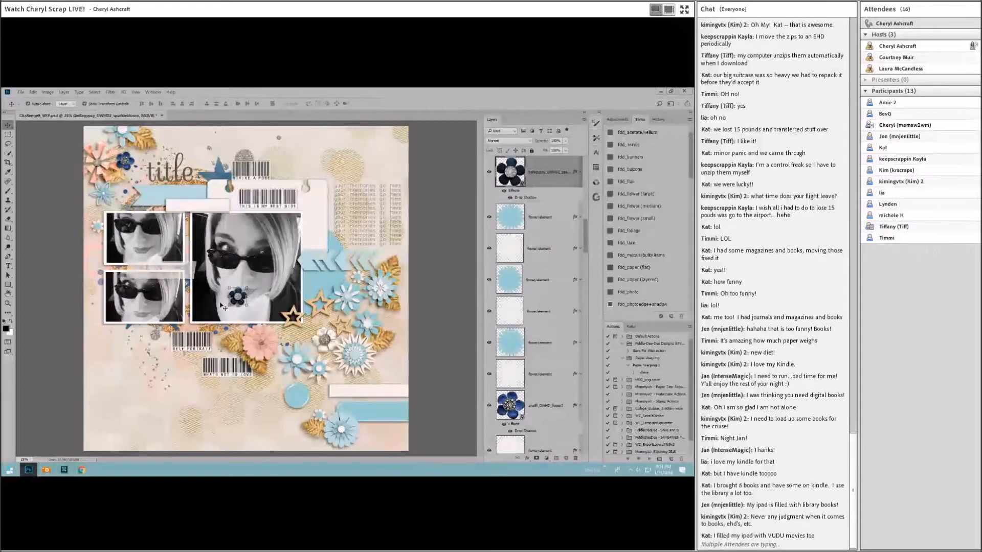
pyautogui.click(429, 263)
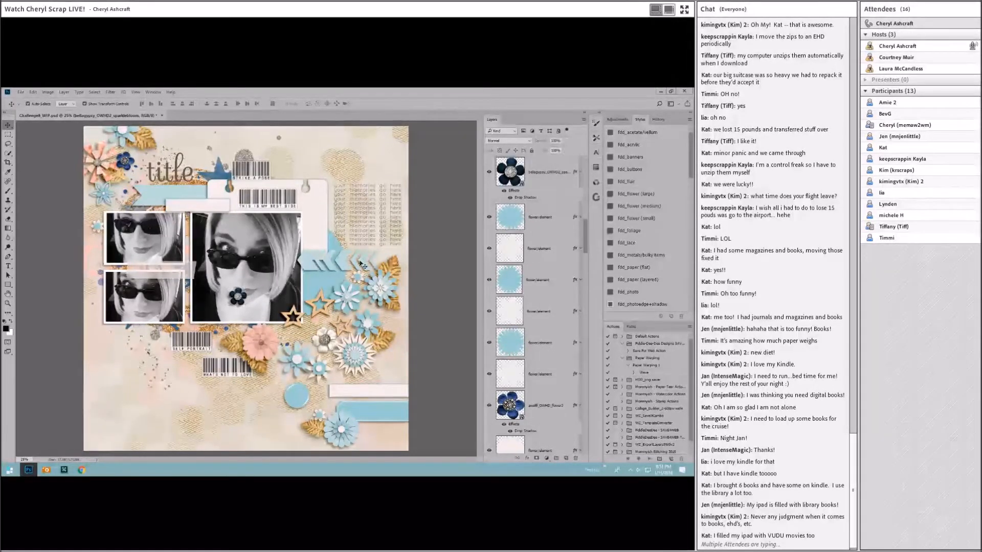
pyautogui.moveTo(238, 296); pyautogui.dragTo(358, 277)
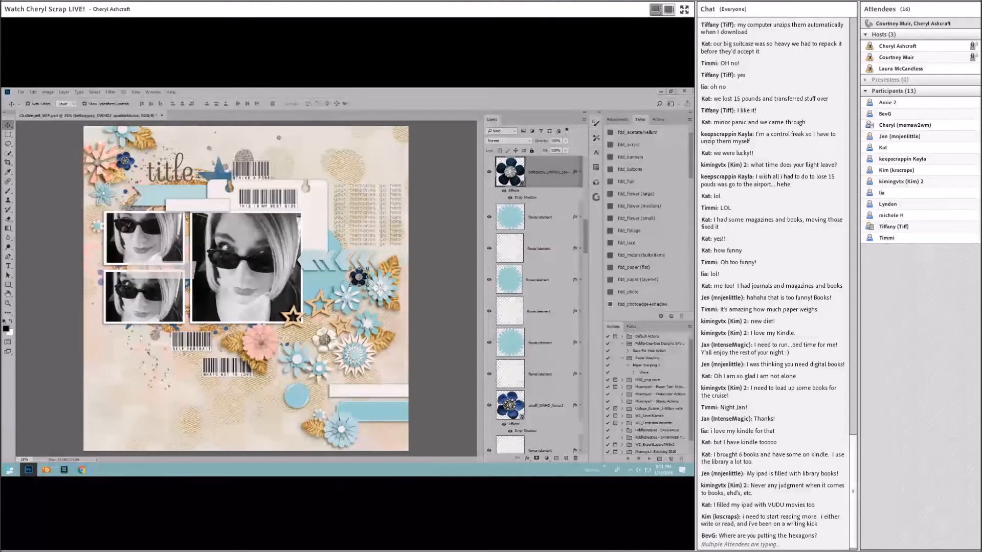
pyautogui.rightClick(547, 246)
pyautogui.click(572, 174)
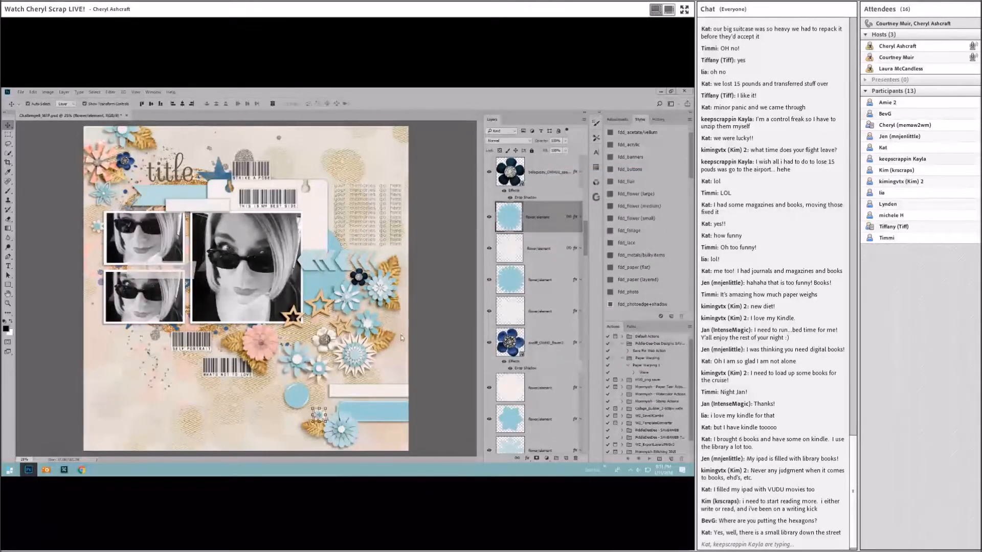
# Place the blue kit flower with the fdd_flower (large) style, shrink it, and move it over the large starburst template flower in the lower-right cluster.
pyautogui.click(358, 357)
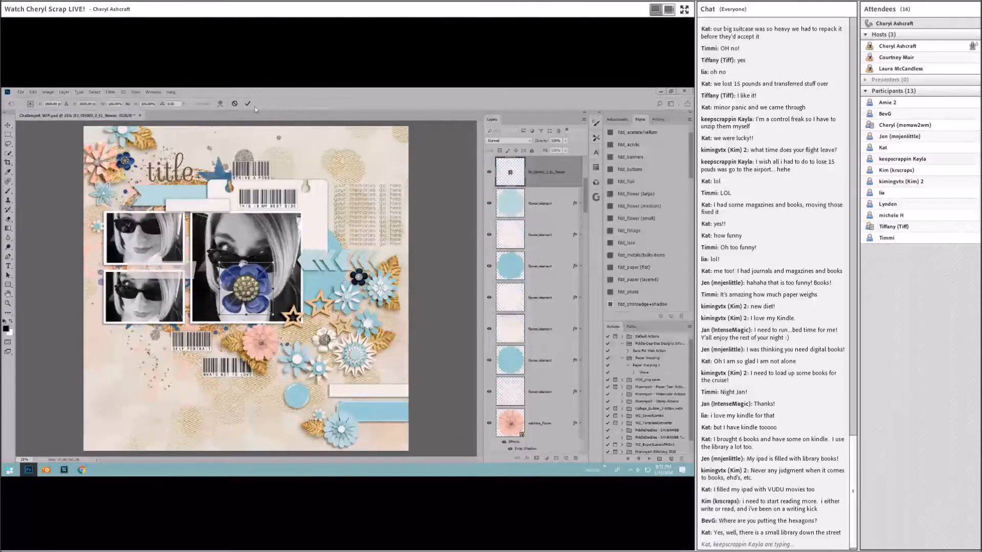
pyautogui.click(247, 103)
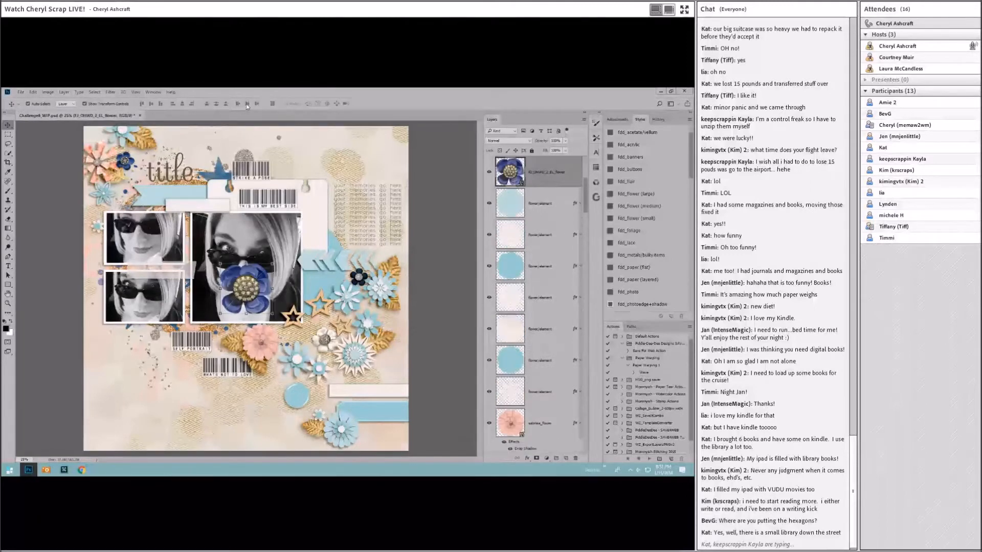
pyautogui.click(638, 192)
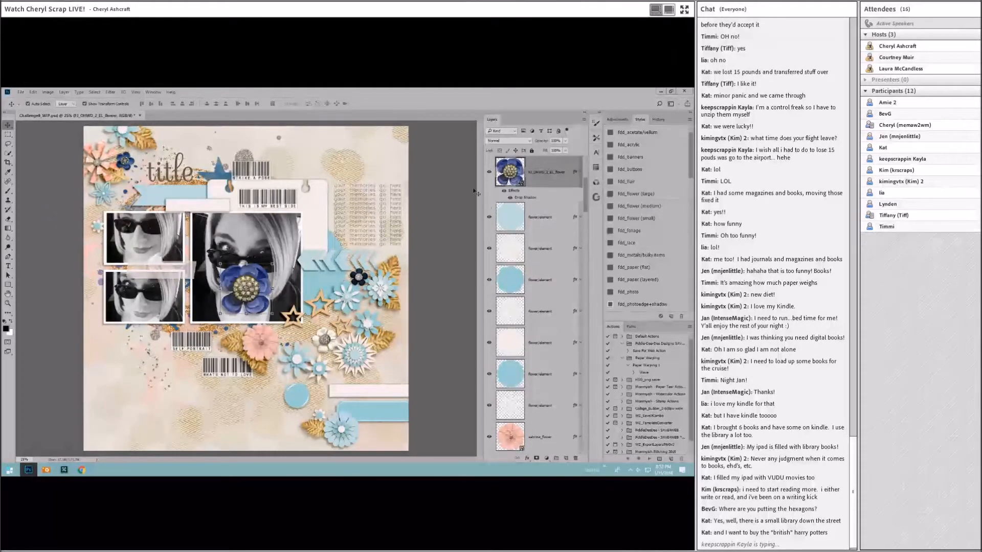
pyautogui.moveTo(261, 275); pyautogui.dragTo(390, 339)
pyautogui.click(248, 103)
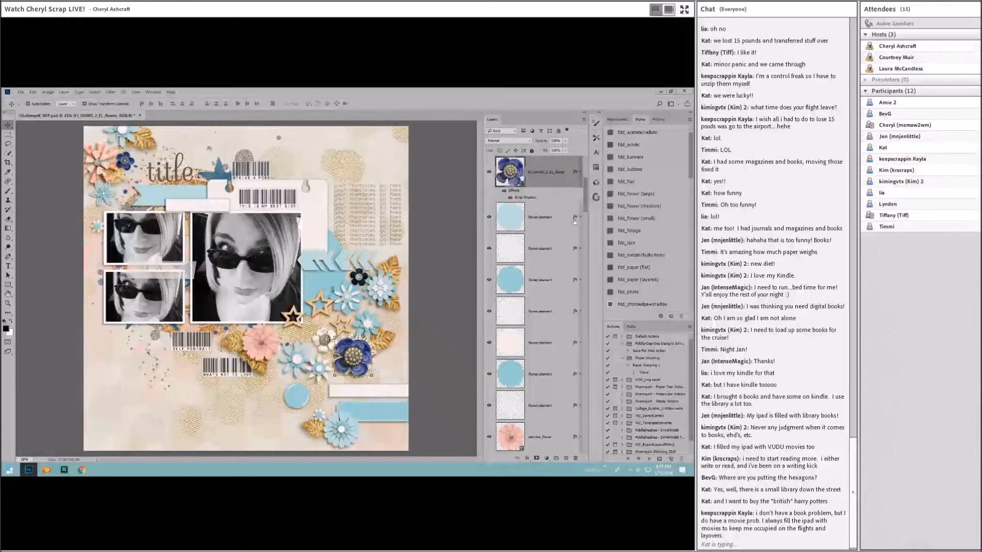
# Delete the four template flower layers directly beneath the blue kit flower and nudge that flower slightly up and to the right.
pyautogui.click(550, 220)
pyautogui.keyDown('shift'); pyautogui.click(549, 301); pyautogui.keyUp('shift')
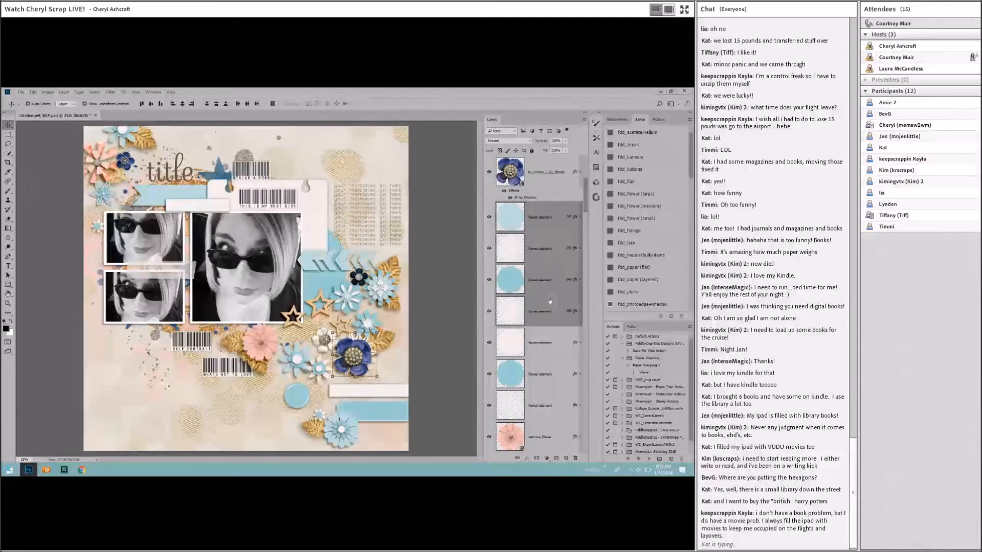
pyautogui.press('Delete')
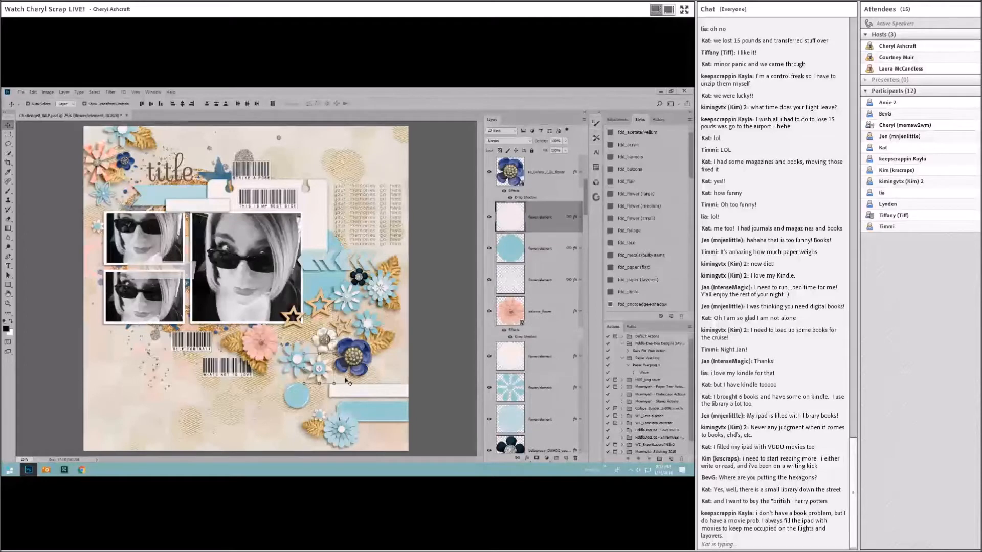
pyautogui.moveTo(366, 349); pyautogui.dragTo(369, 346)
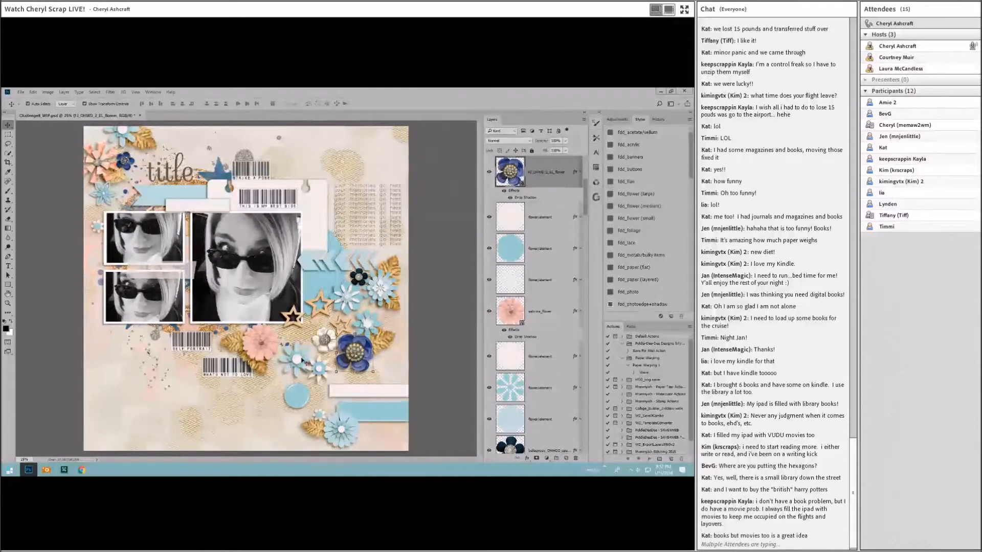
# Select the blue template flower between the coral flower and the large blue kit flower.
pyautogui.click(300, 361)
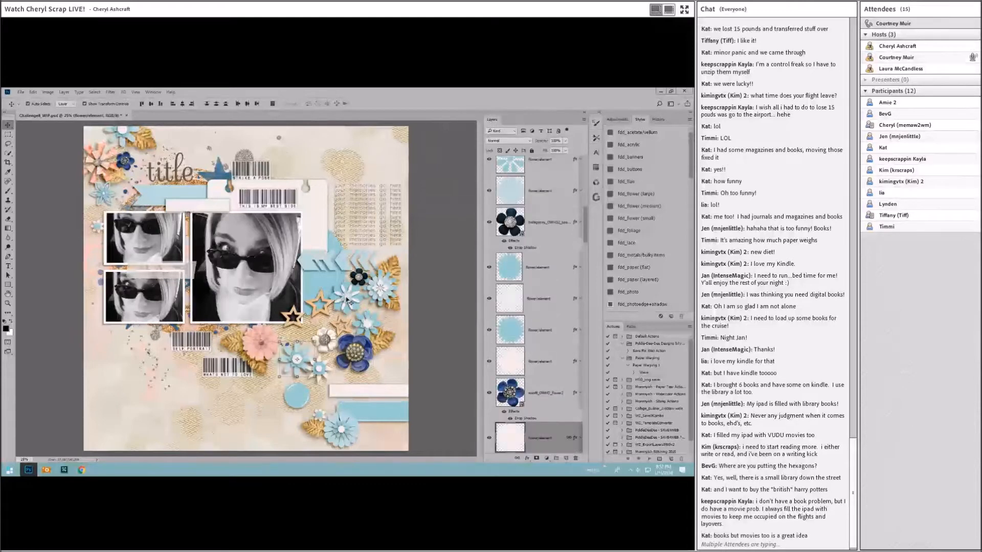
# Place the coral flower with the blue center, with a drop shadow, scaled down over the light blue template flower near the gold stars.
pyautogui.click(347, 300)
pyautogui.hotkey('ctrl', 't')
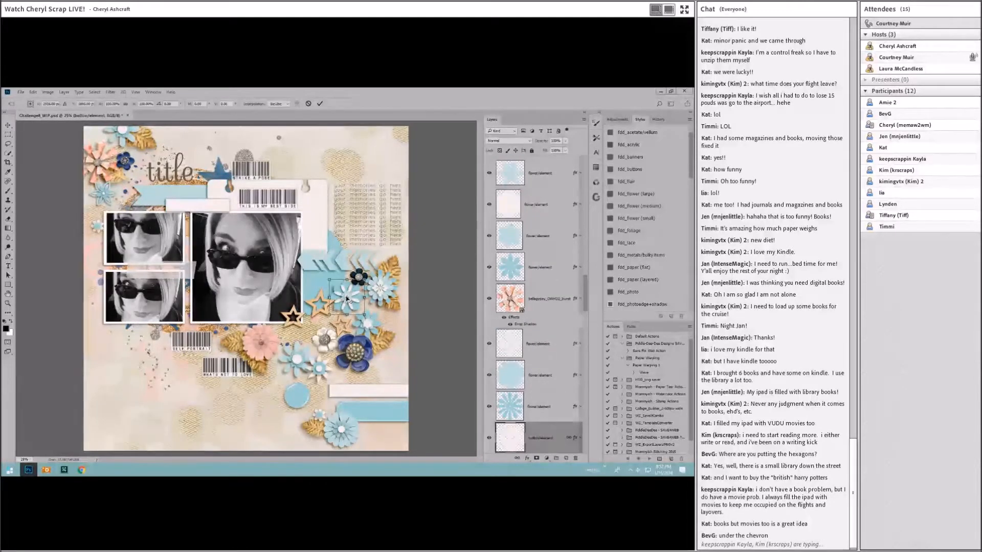
pyautogui.click(307, 103)
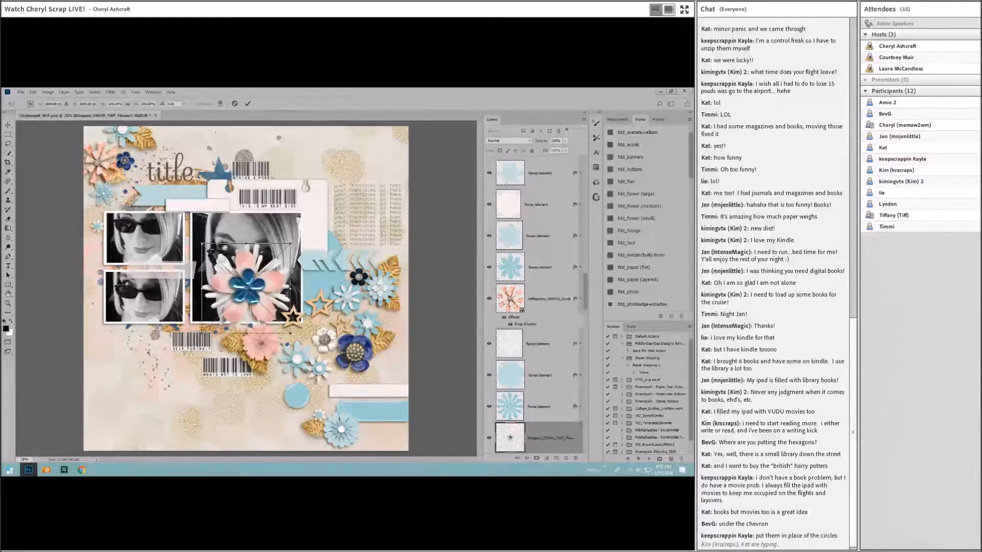
pyautogui.click(248, 103)
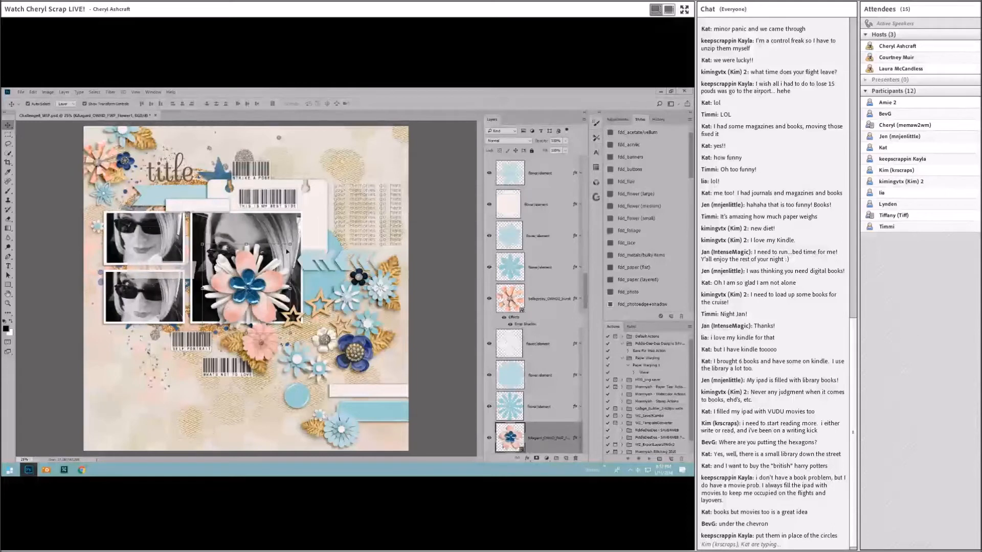
pyautogui.moveTo(290, 244); pyautogui.dragTo(360, 297)
pyautogui.press('Return')
pyautogui.scroll(-5, 552, 409)
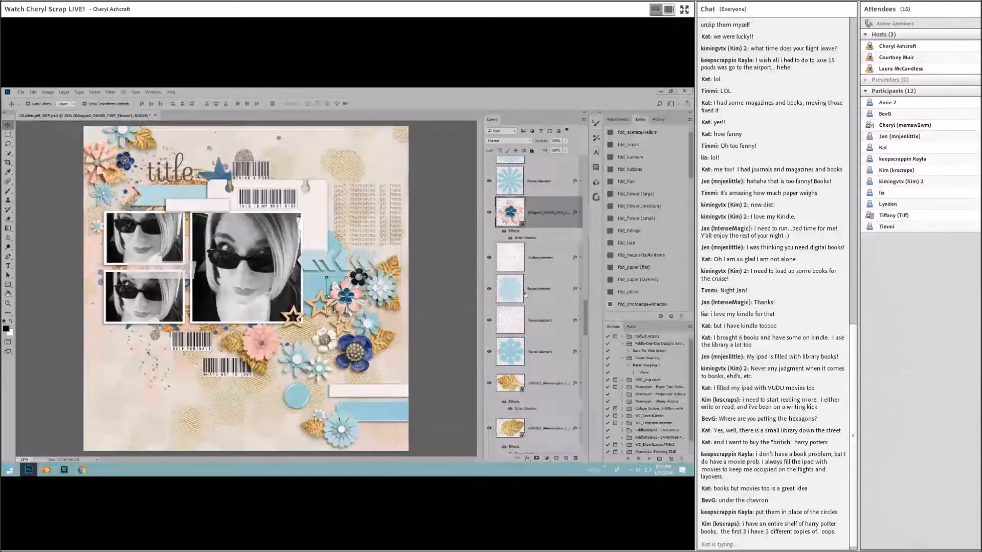
# Delete the four template button and flower layers beneath the newly placed coral-and-blue flower.
pyautogui.click(541, 258)
pyautogui.keyDown('shift'); pyautogui.click(542, 351); pyautogui.keyUp('shift')
pyautogui.rightClick(551, 351)
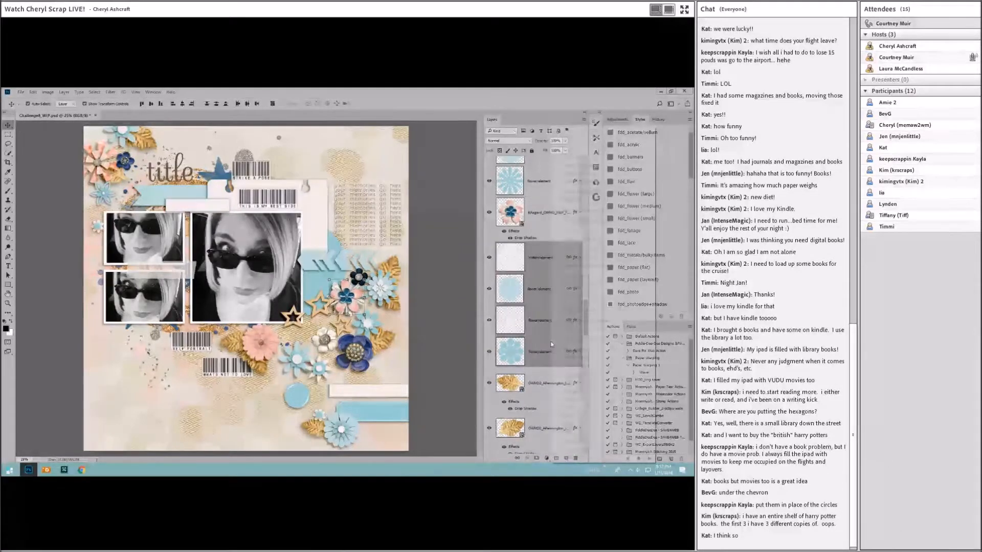
pyautogui.click(576, 174)
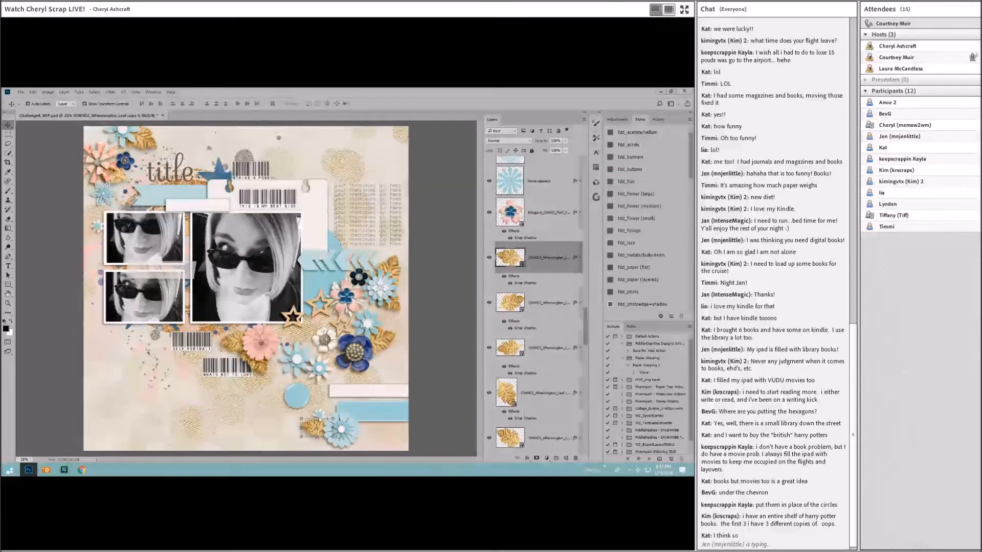
# Place the white flower with the gold center, apply the fdd_flower (large) style, and position it over the light blue flower above the small photos.
pyautogui.click(103, 197)
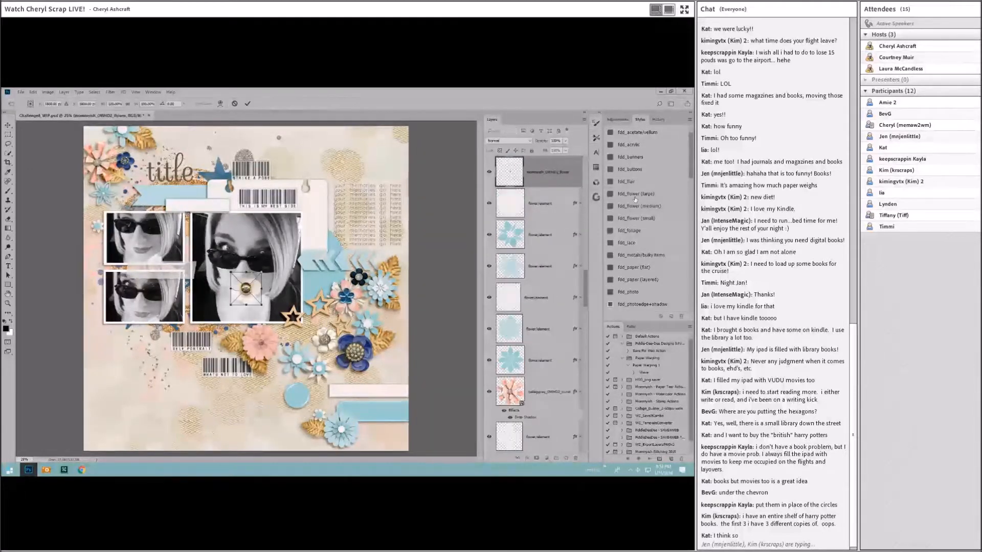
pyautogui.click(248, 103)
pyautogui.click(642, 192)
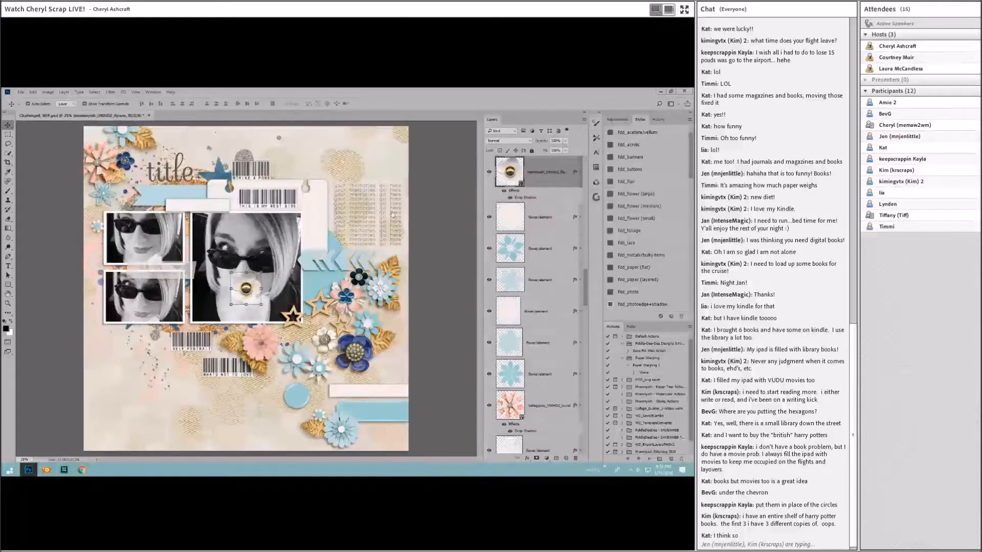
pyautogui.moveTo(262, 274); pyautogui.dragTo(254, 279)
pyautogui.click(247, 103)
pyautogui.moveTo(251, 293); pyautogui.dragTo(114, 194)
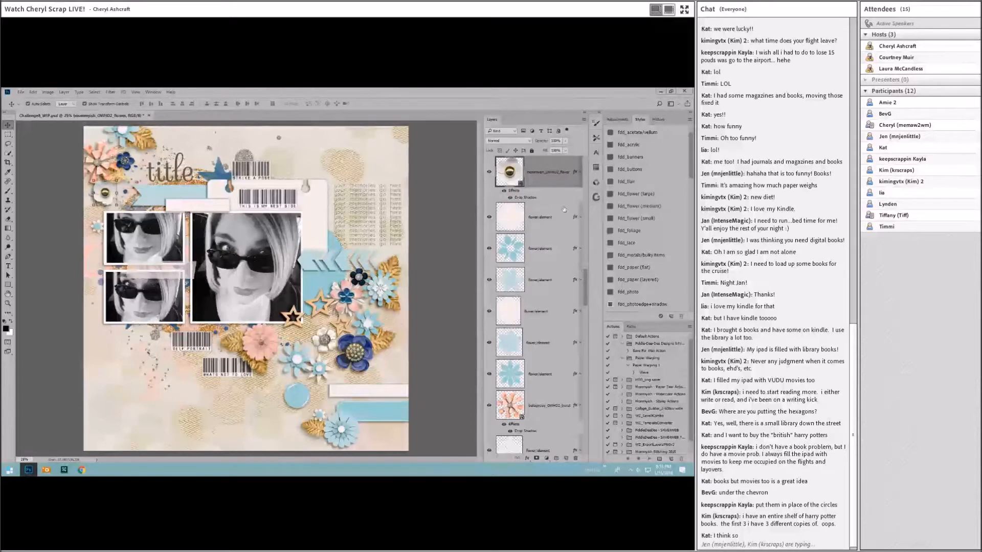
# Delete the three template flower layers beneath the new white flower.
pyautogui.click(562, 215)
pyautogui.keyDown('shift'); pyautogui.click(557, 279); pyautogui.keyUp('shift')
pyautogui.rightClick(558, 279)
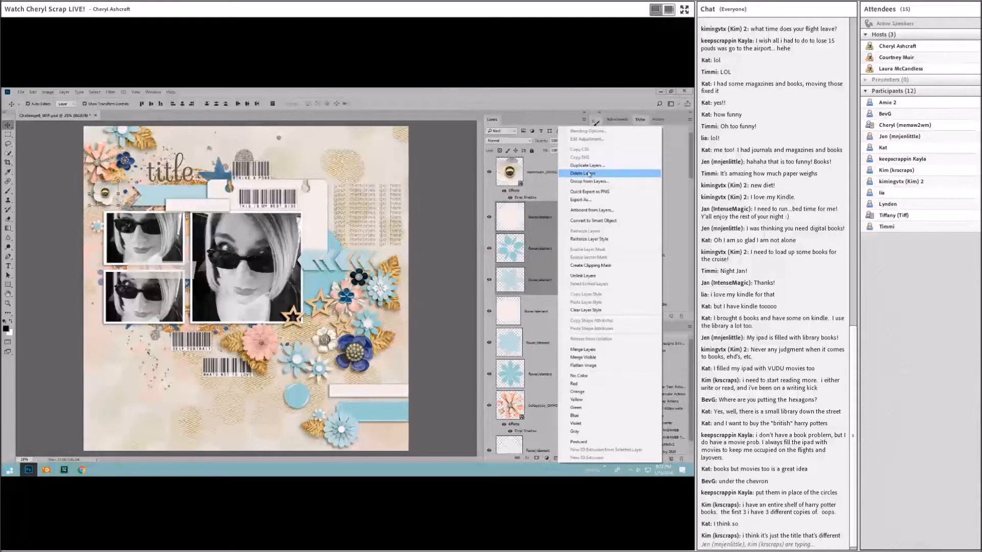
pyautogui.click(589, 173)
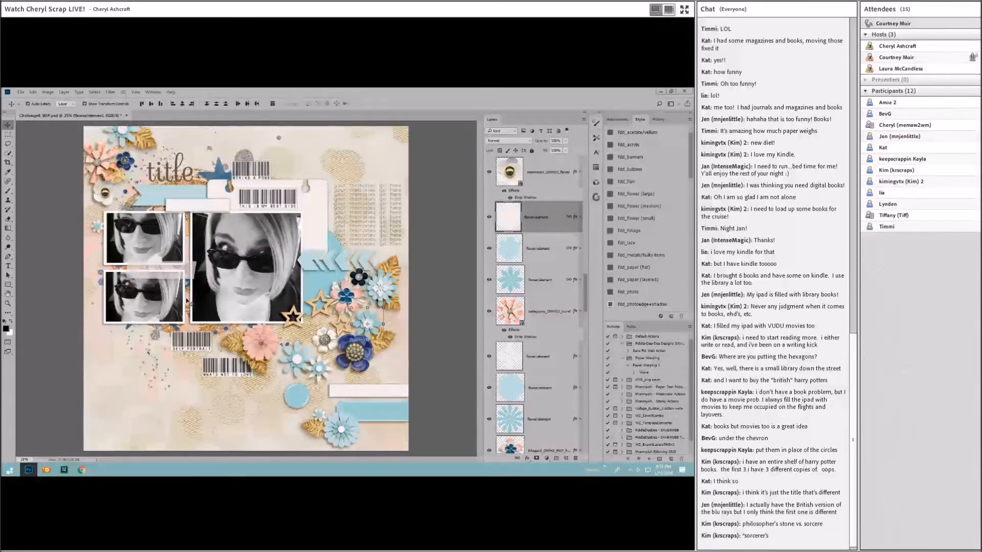
# Place the blue star with the fdd_metals/bulky items style over the light blue template flower beside the coral flower below the photos.
pyautogui.click(300, 363)
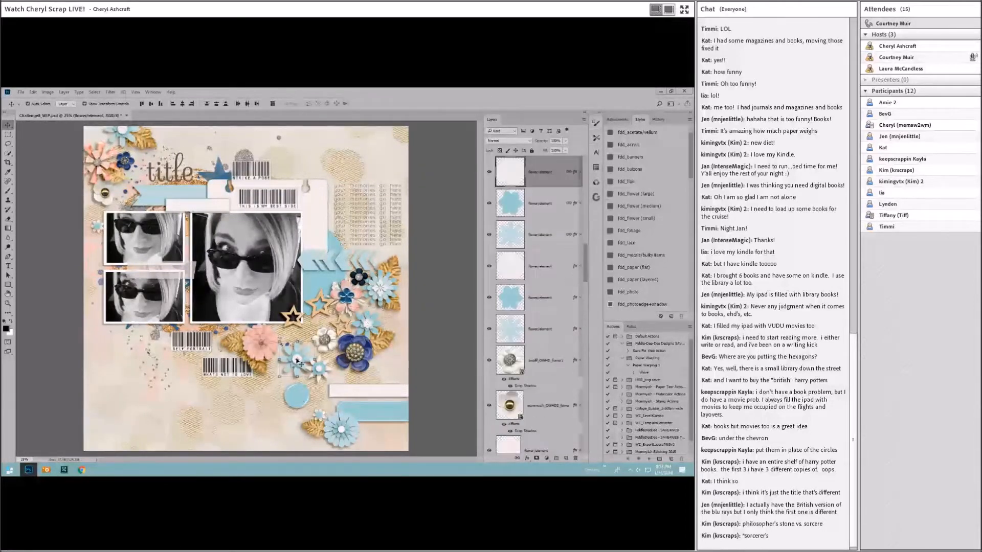
pyautogui.moveTo(2, 333); pyautogui.dragTo(207, 332)
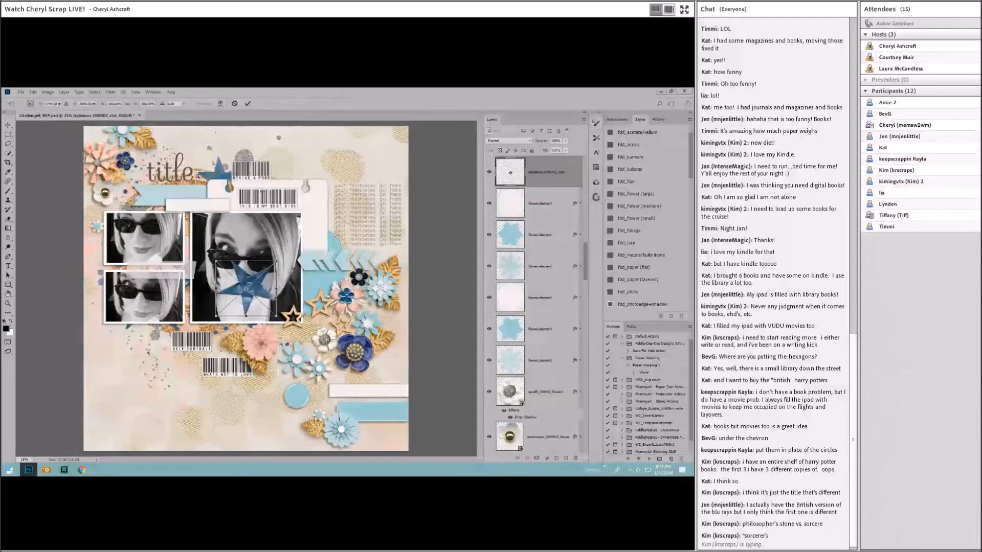
pyautogui.click(248, 104)
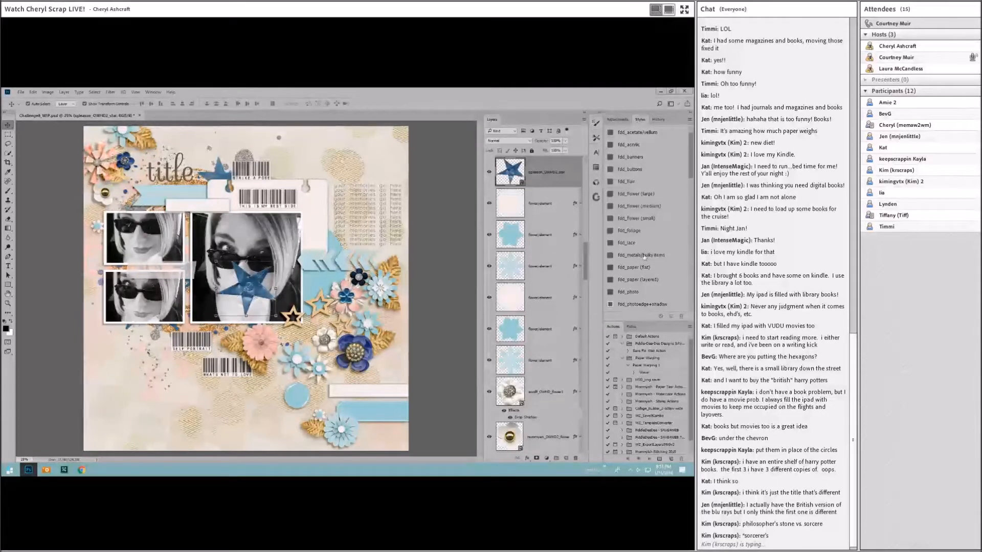
pyautogui.click(642, 256)
pyautogui.moveTo(264, 288); pyautogui.dragTo(302, 348)
# Delete the three template flower layers beneath the new blue star.
pyautogui.click(555, 215)
pyautogui.keyDown('shift'); pyautogui.click(552, 281); pyautogui.keyUp('shift')
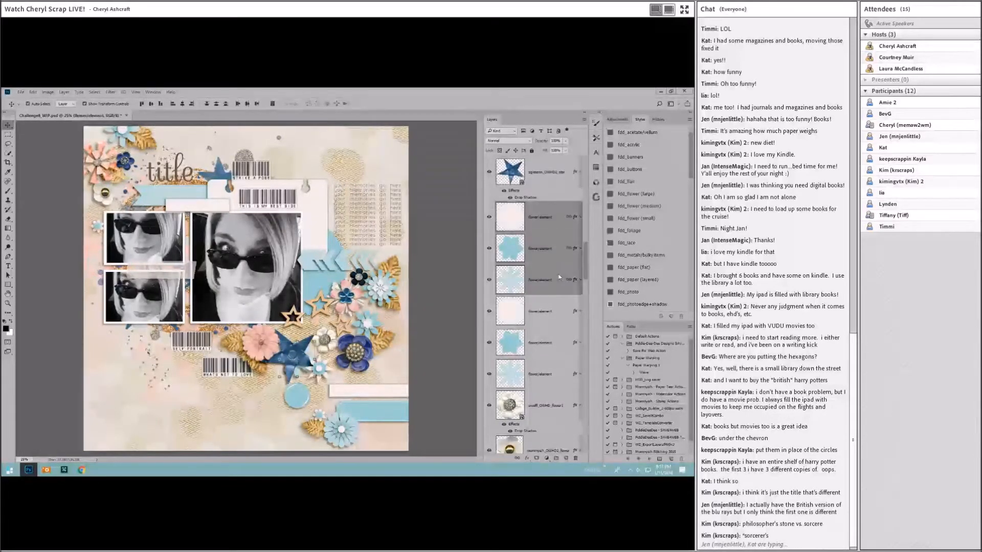
pyautogui.rightClick(553, 280)
pyautogui.click(599, 174)
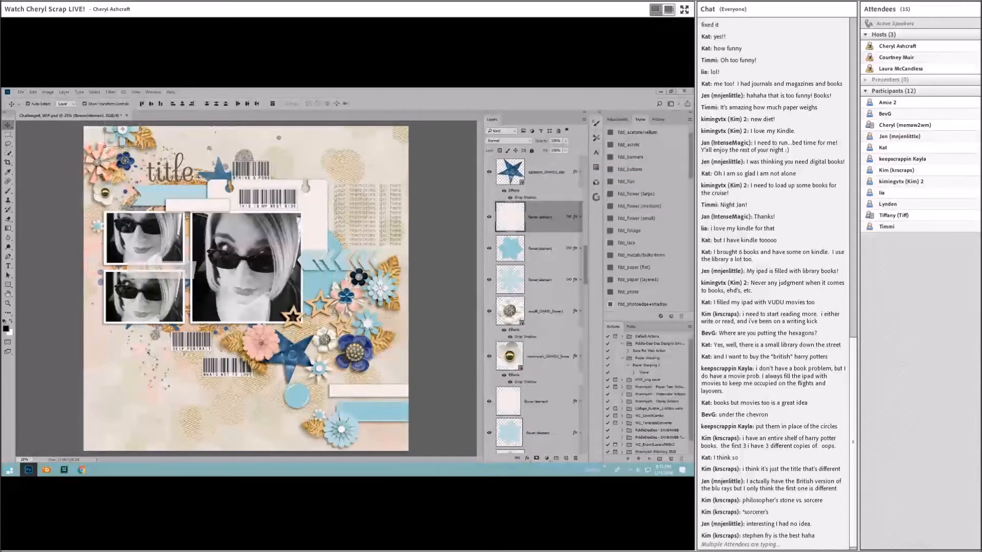
# Apply the fdd_metals/bulky items style to all four barcode layers and keep those layers selected.
pyautogui.click(408, 230)
pyautogui.click(227, 367)
pyautogui.scroll(-3, 542, 380)
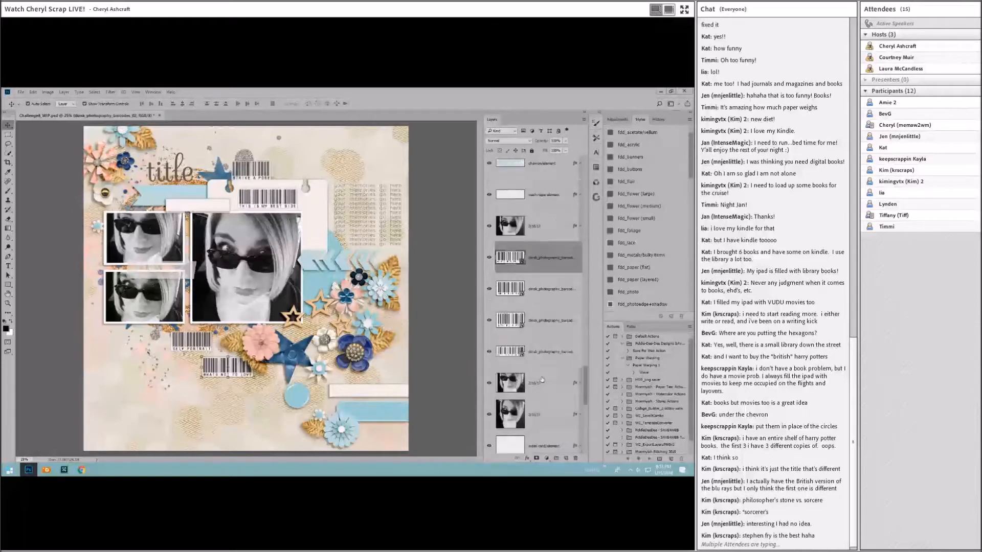
pyautogui.keyDown('shift'); pyautogui.click(543, 352); pyautogui.keyUp('shift')
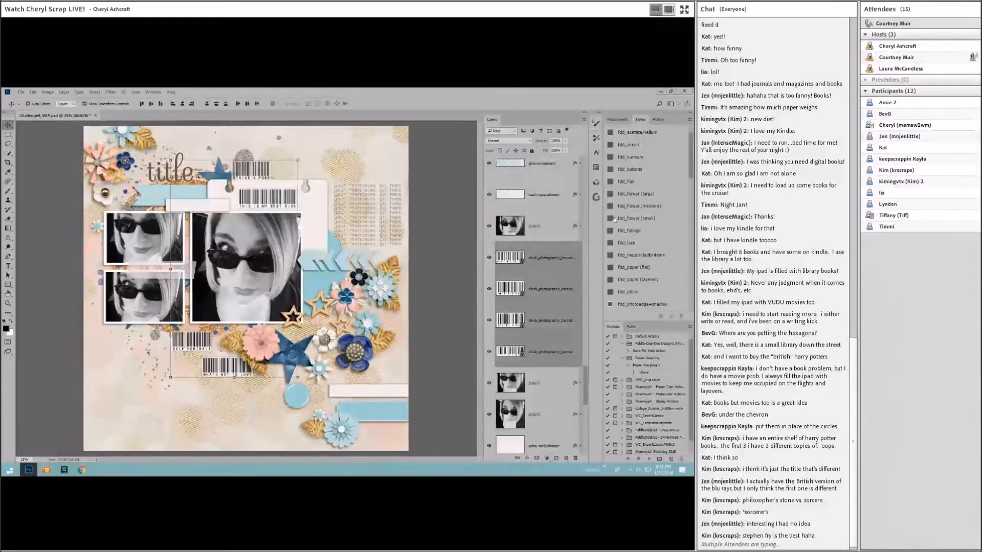
pyautogui.click(645, 258)
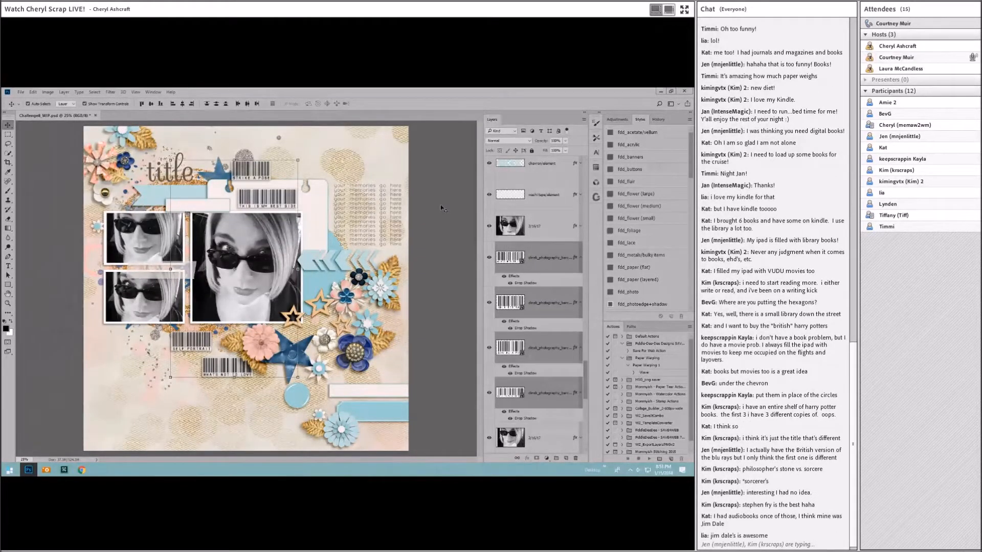
pyautogui.click(258, 174)
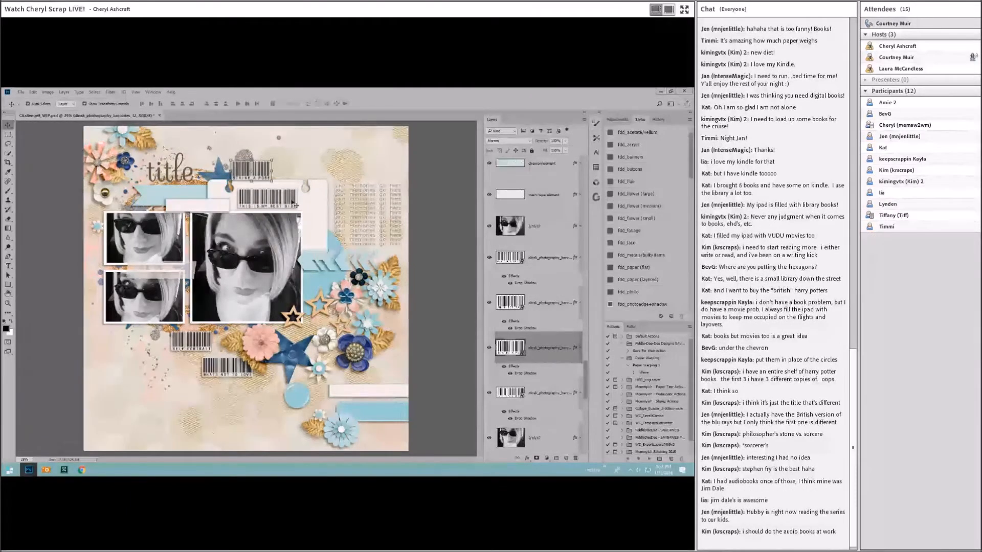
pyautogui.click(534, 260)
pyautogui.keyDown('shift'); pyautogui.click(573, 391); pyautogui.keyUp('shift')
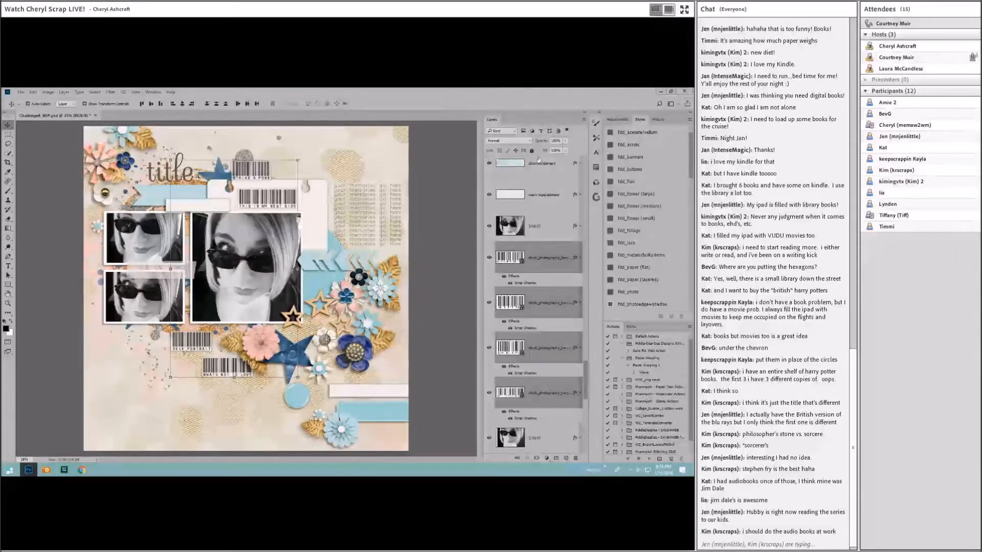
# Rearrange three barcodes: "Strike a pose" under the blue star, "What's not to love" below the journaling text, and "Self portrait" under the title.
pyautogui.click(257, 175)
pyautogui.moveTo(257, 175); pyautogui.dragTo(277, 367)
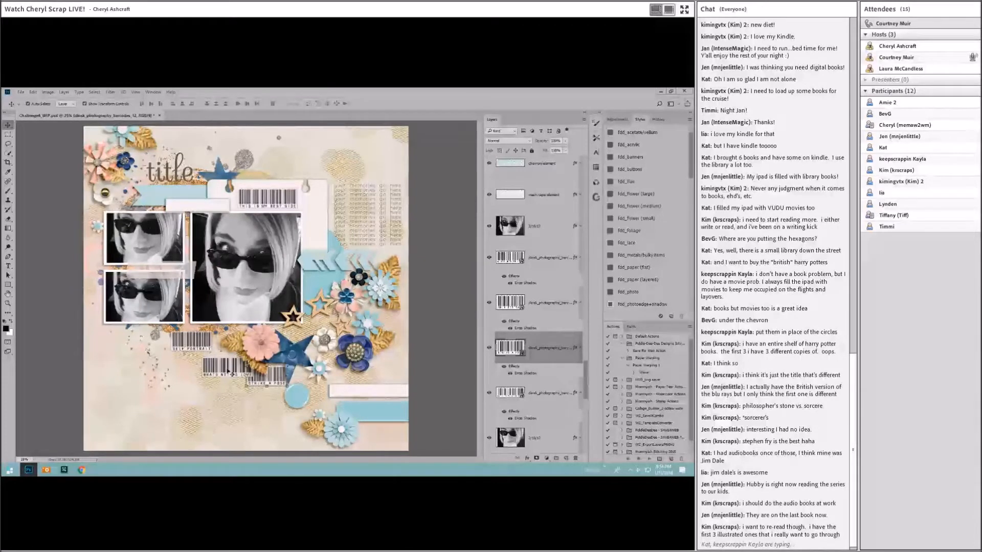
pyautogui.click(237, 364)
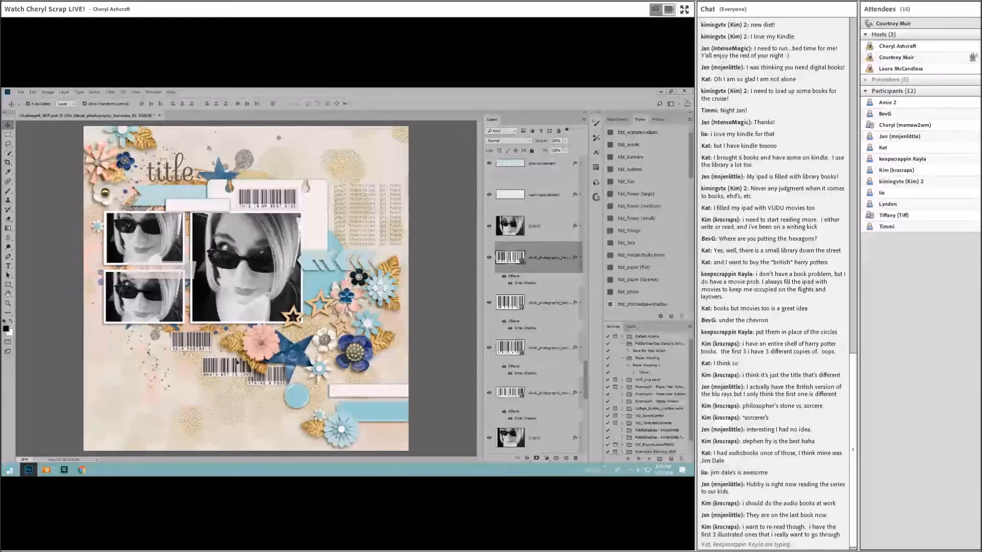
pyautogui.moveTo(237, 363); pyautogui.dragTo(389, 237)
pyautogui.click(271, 200)
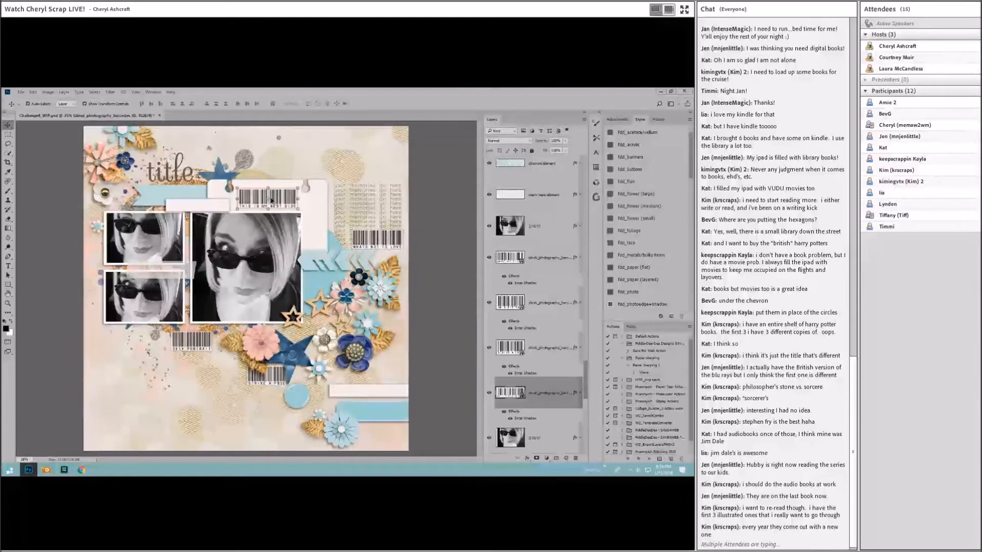
pyautogui.moveTo(198, 342); pyautogui.dragTo(190, 186)
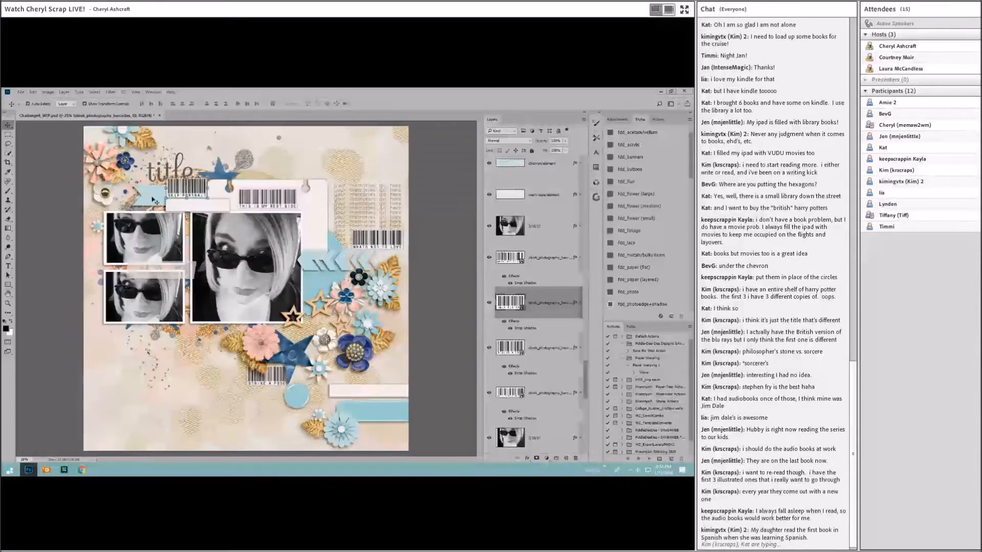
pyautogui.click(153, 201)
pyautogui.click(161, 208)
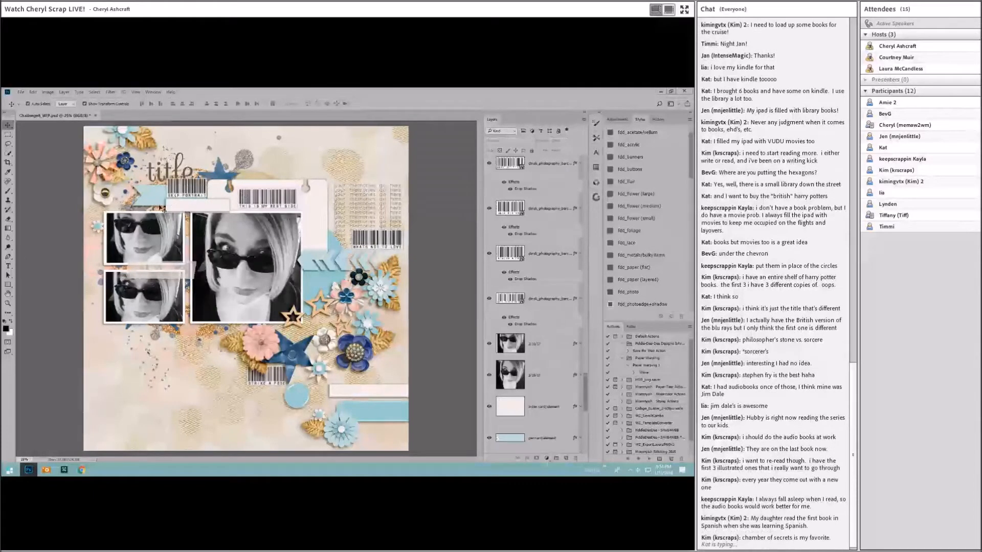
pyautogui.click(186, 209)
pyautogui.hotkey('ctrl', 't')
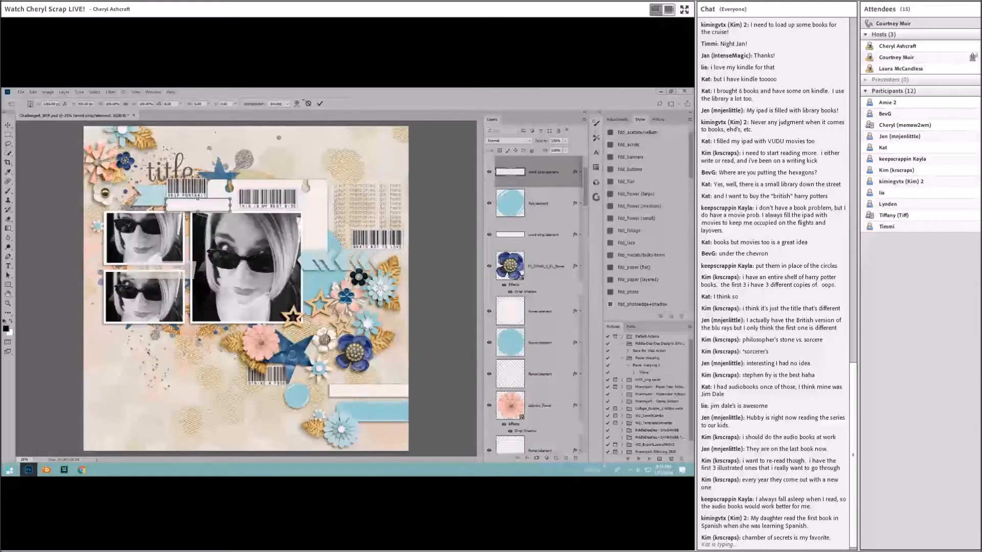
pyautogui.click(309, 104)
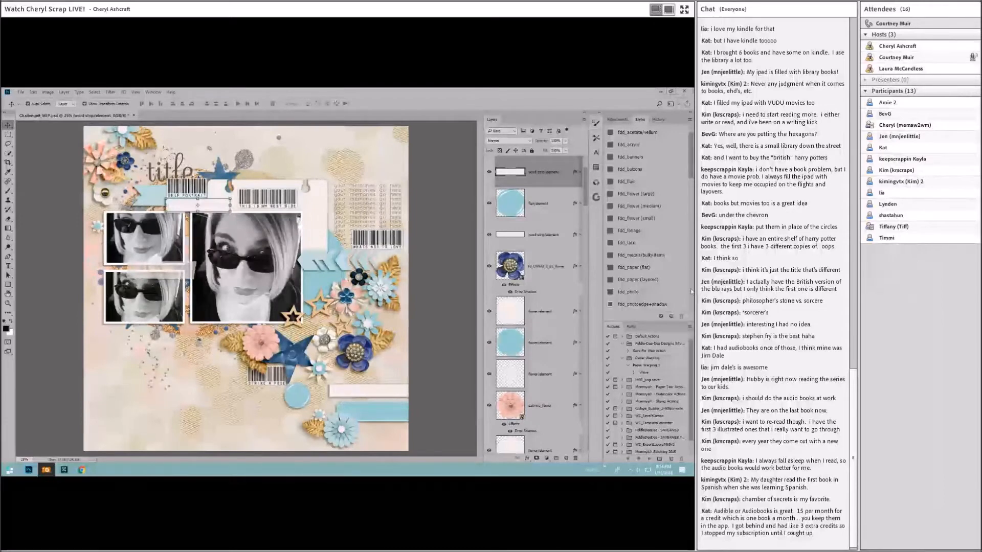
# Place the banner element with an fdd_paper style over the light blue strip below the title, behind the photos.
pyautogui.click(175, 183)
pyautogui.click(155, 194)
pyautogui.moveTo(692, 309); pyautogui.dragTo(616, 312)
pyautogui.click(248, 104)
pyautogui.click(643, 273)
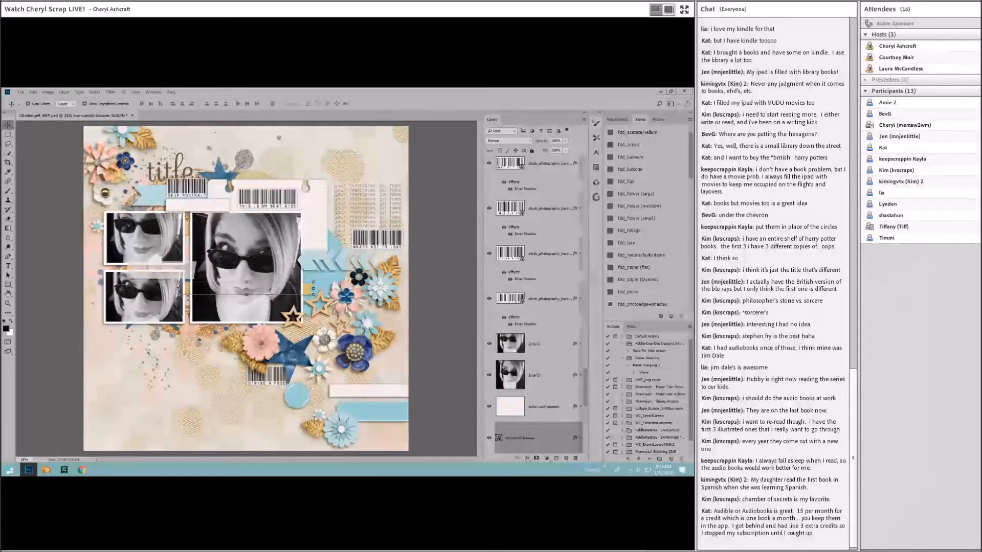
pyautogui.moveTo(311, 290); pyautogui.dragTo(274, 195)
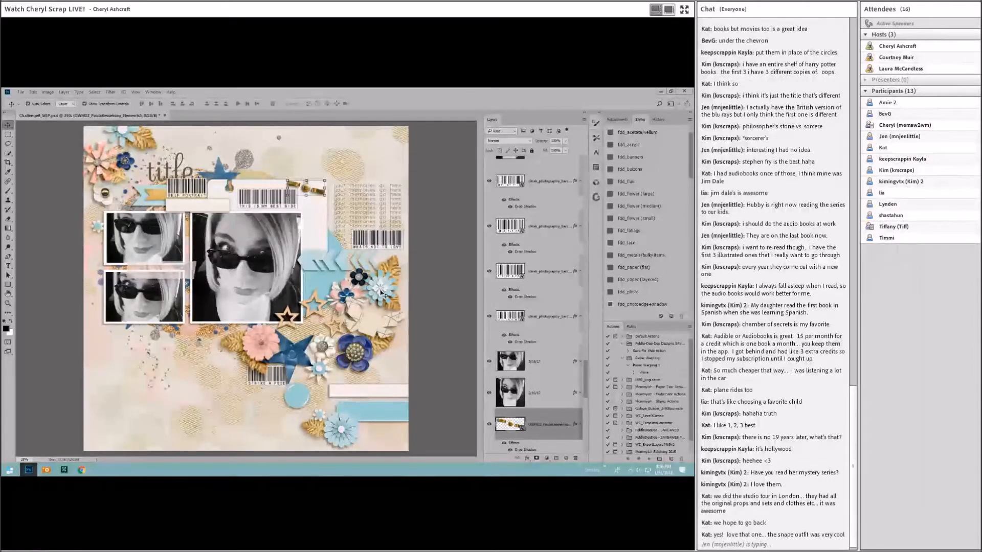
# Place the blue rolled flower, scale it over the light blue flower at the page's lower edge, and apply the fdd_flower (large) style.
pyautogui.click(342, 432)
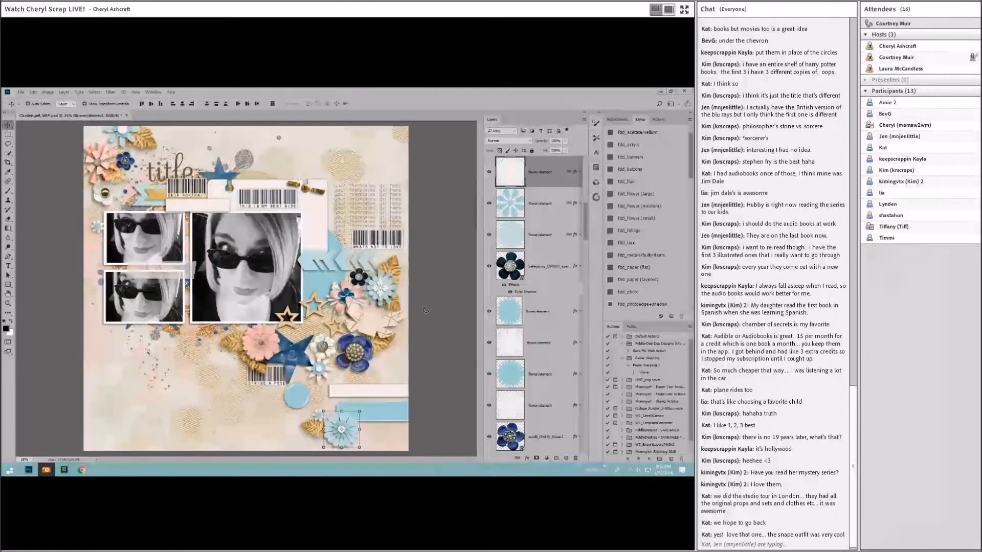
pyautogui.click(247, 104)
pyautogui.moveTo(253, 288); pyautogui.dragTo(360, 408)
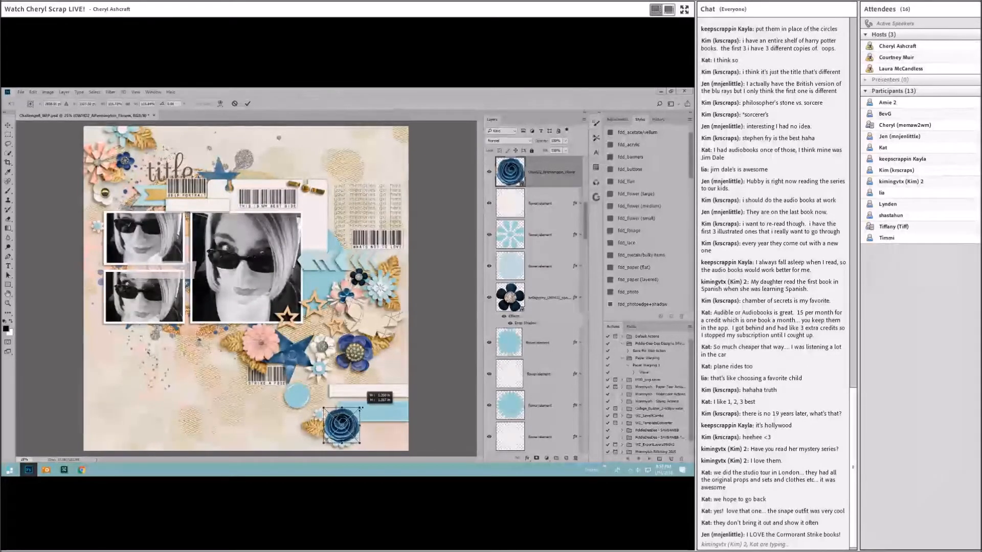
pyautogui.click(236, 104)
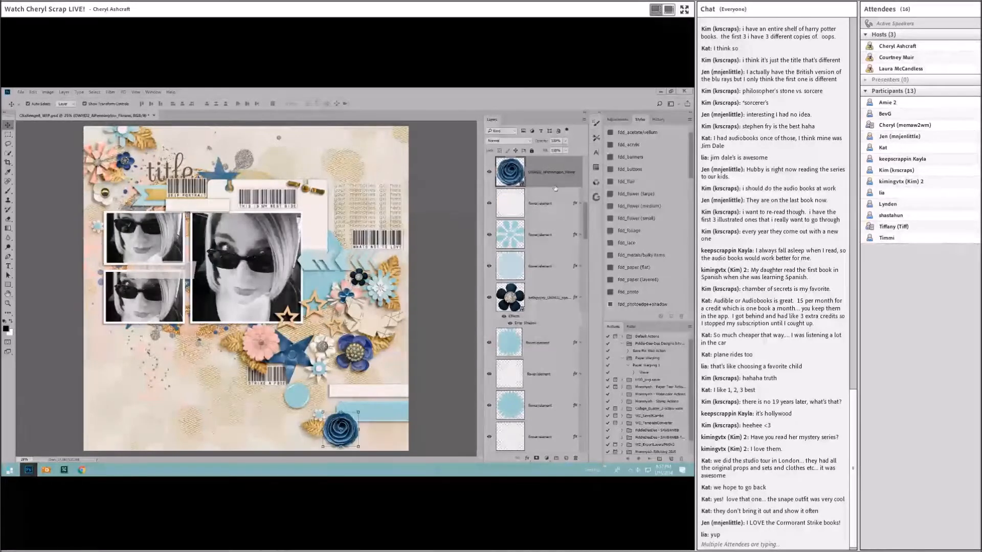
pyautogui.click(645, 194)
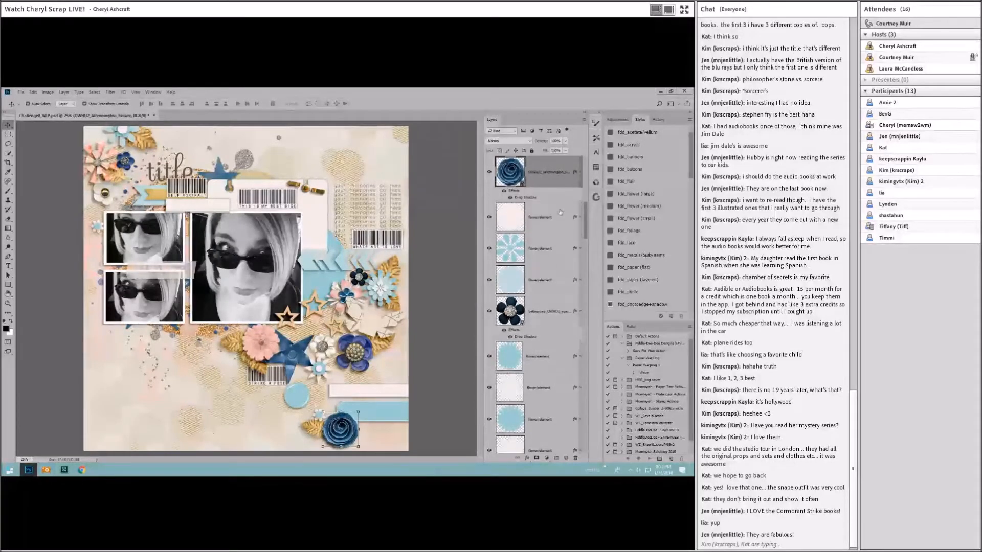
# Delete the three placeholder flower layers directly beneath the blue rolled flower's layer.
pyautogui.click(556, 218)
pyautogui.keyDown('shift'); pyautogui.click(546, 281); pyautogui.keyUp('shift')
pyautogui.rightClick(546, 285)
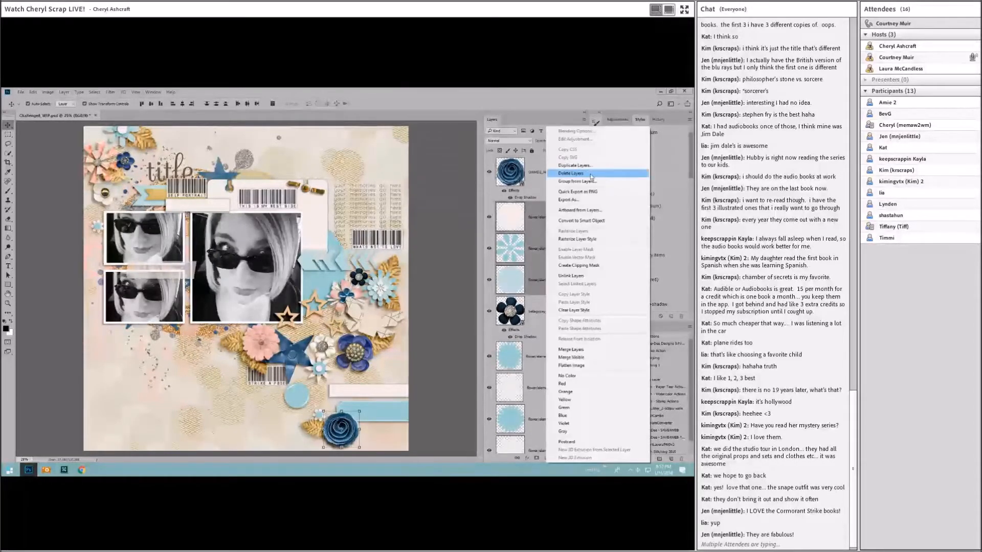
pyautogui.click(578, 171)
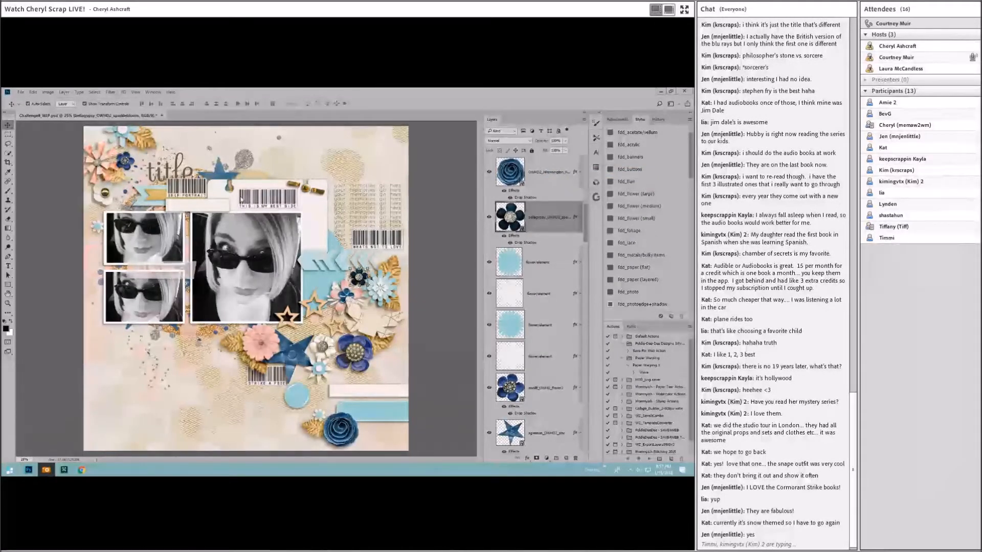
pyautogui.click(220, 204)
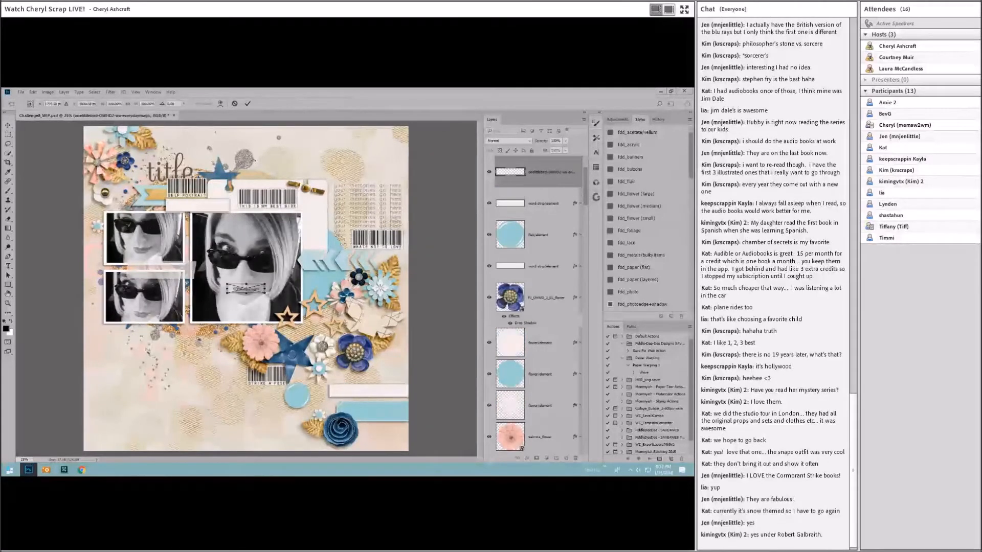
pyautogui.press('Return')
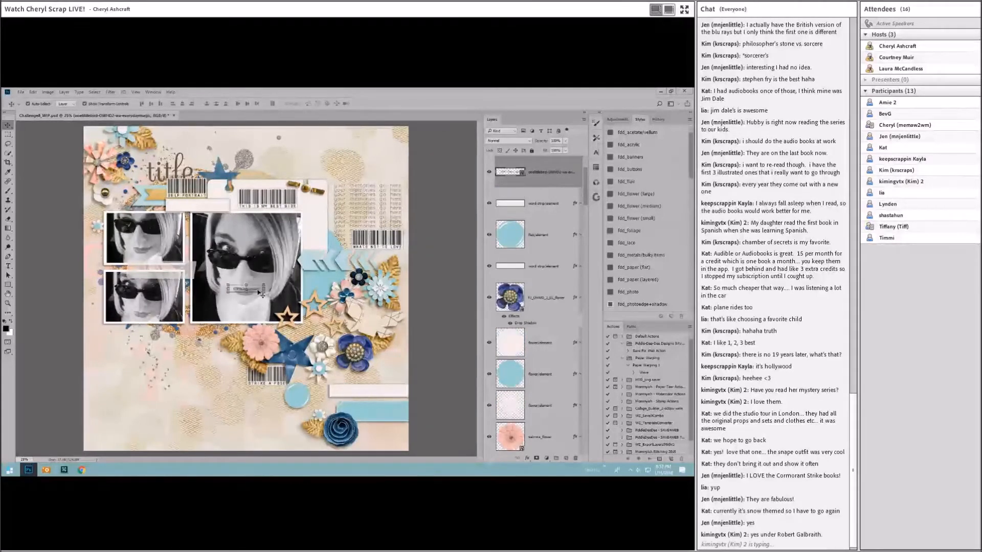
pyautogui.moveTo(261, 296); pyautogui.dragTo(397, 379)
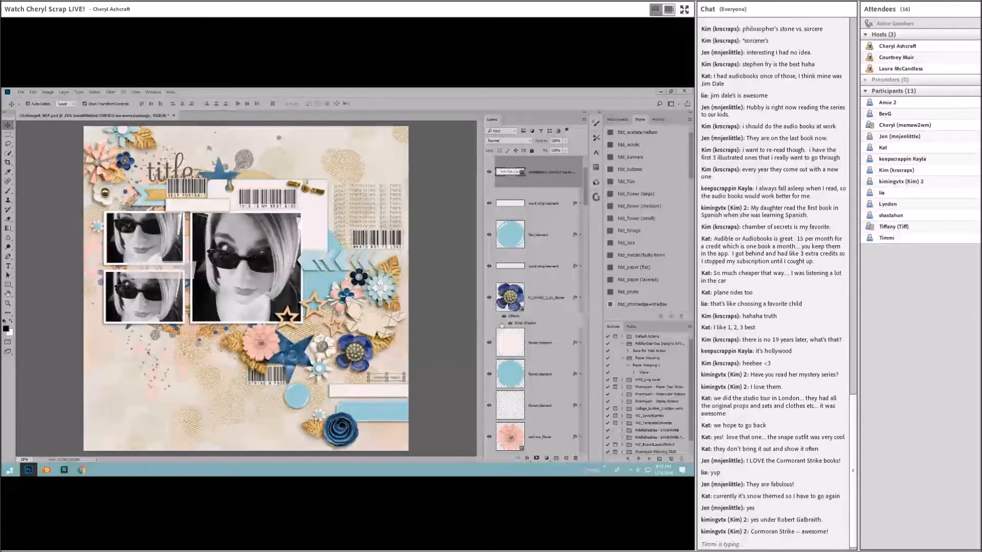
pyautogui.rightClick(538, 173)
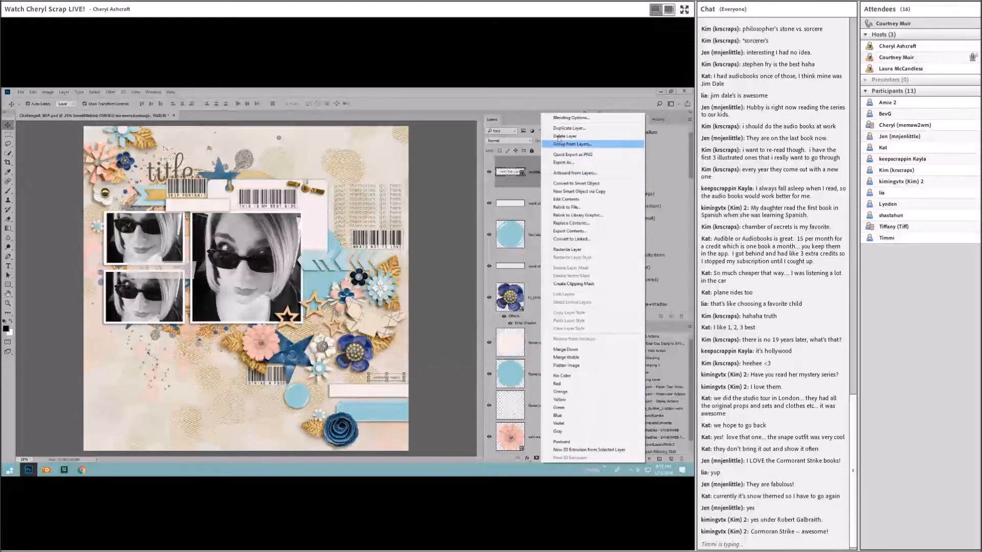
pyautogui.click(555, 136)
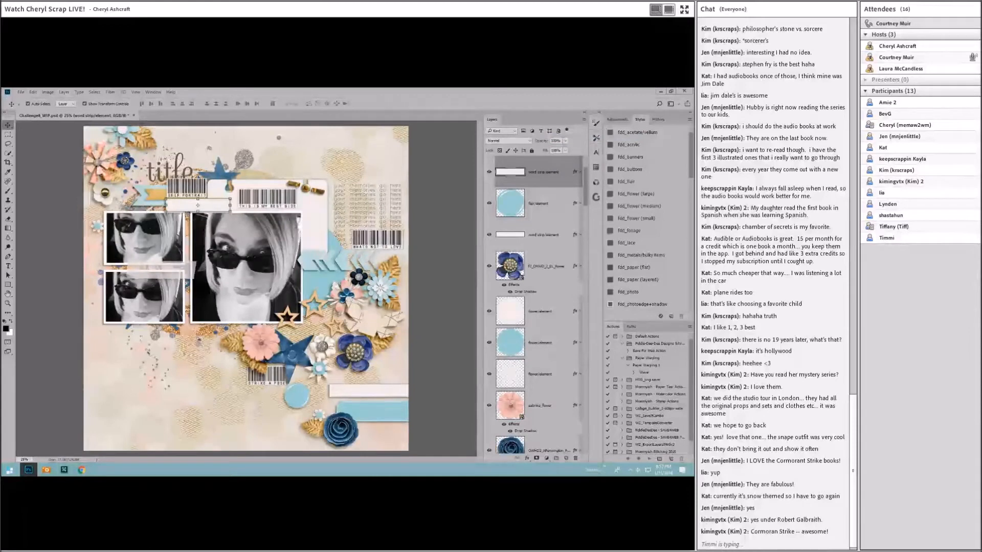
# Place the dark blue "stars" flair with the fdd_flair style, scale it over the light blue circle, and delete the placeholder circle.
pyautogui.click(298, 397)
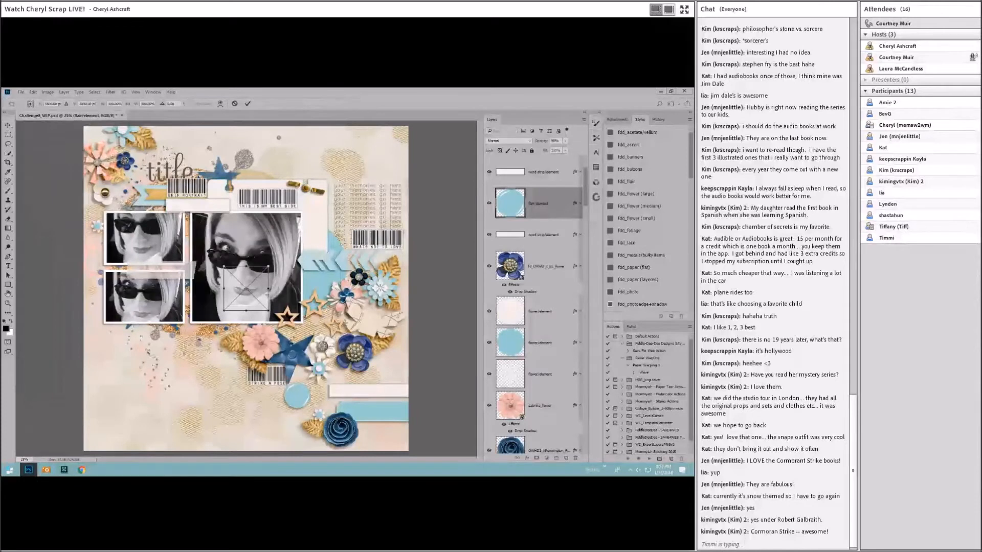
pyautogui.click(247, 104)
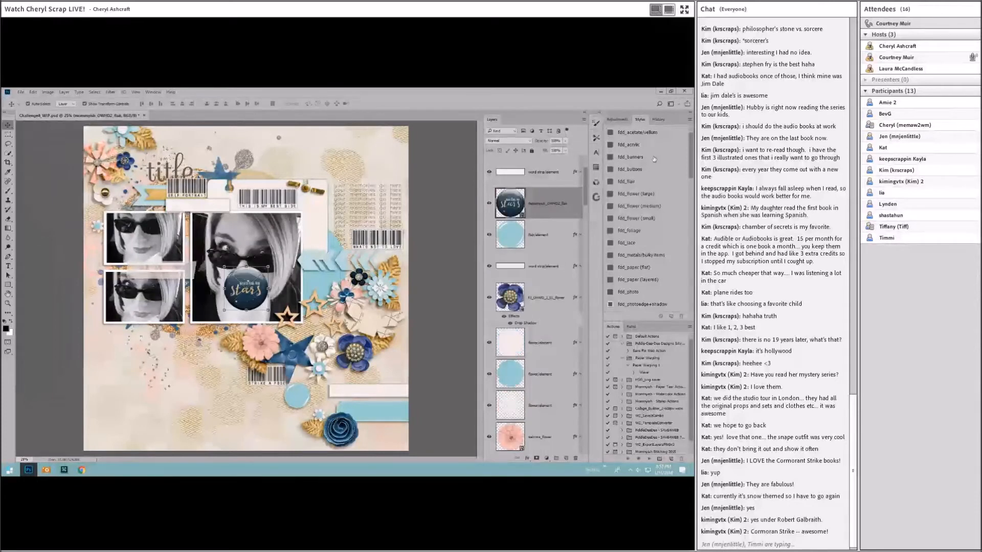
pyautogui.click(640, 184)
pyautogui.moveTo(247, 290); pyautogui.dragTo(310, 384)
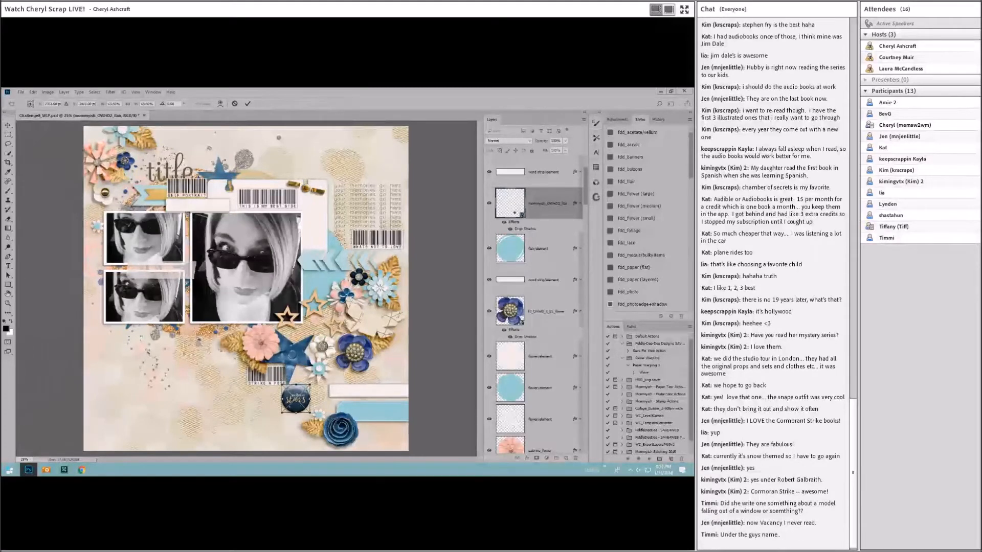
pyautogui.press('Return')
pyautogui.moveTo(299, 396); pyautogui.dragTo(300, 391)
pyautogui.rightClick(542, 249)
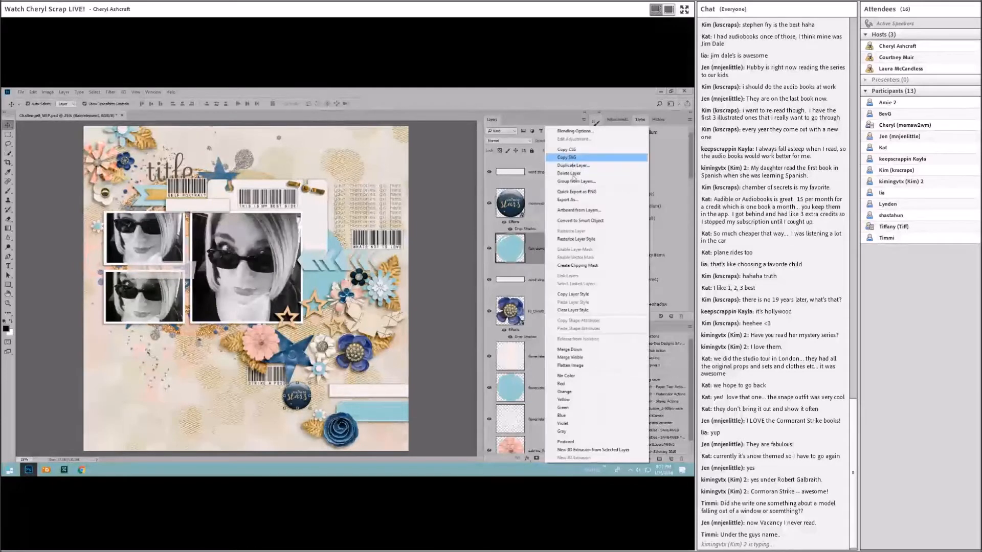
pyautogui.click(569, 174)
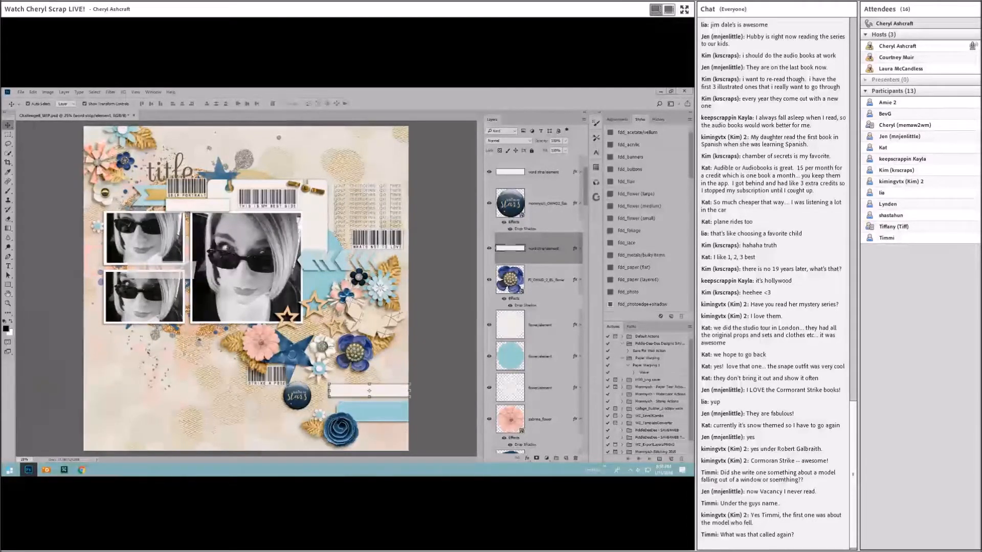
# Place the white flower and scale it over the small light blue flower at the outer edge of the upper small photo.
pyautogui.click(455, 265)
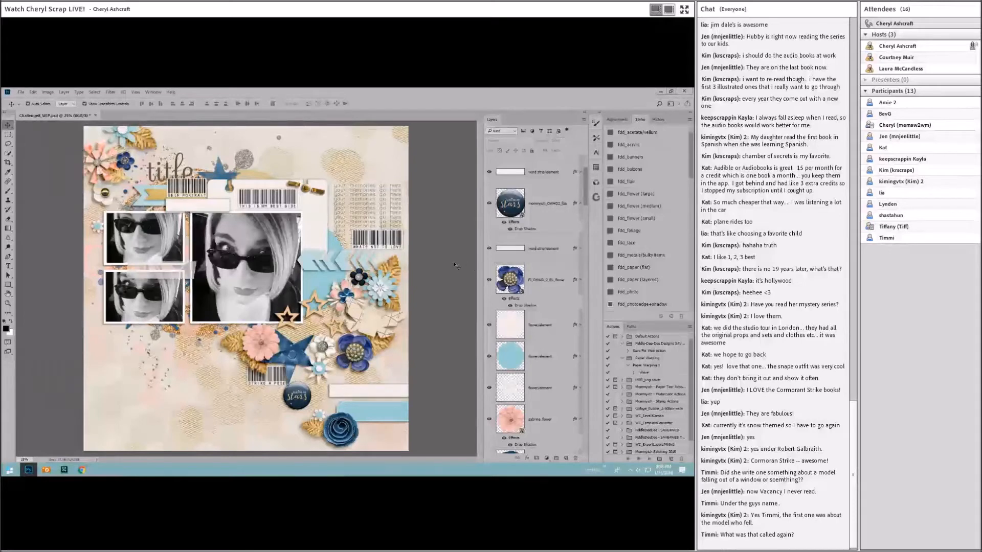
pyautogui.click(98, 227)
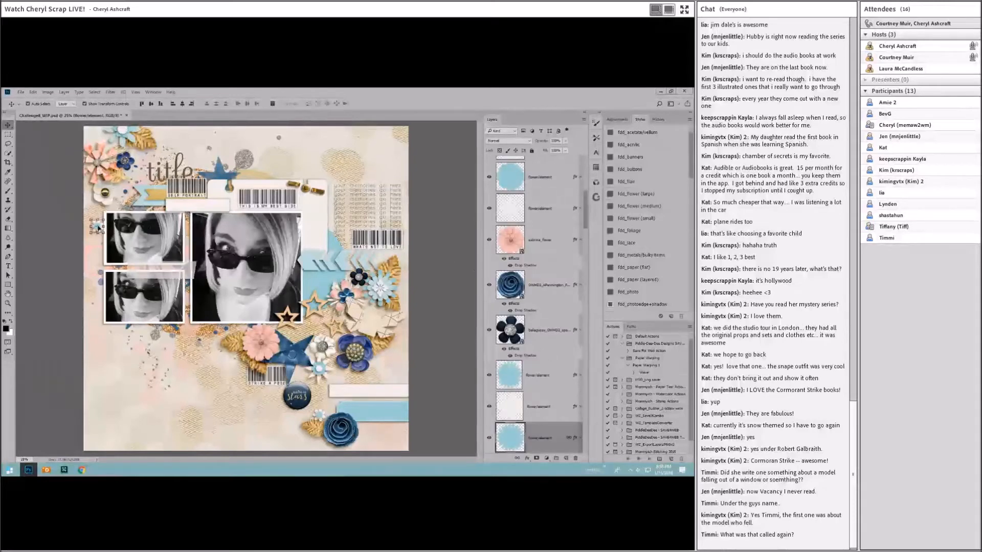
pyautogui.hotkey('ctrl', 't')
pyautogui.click(247, 103)
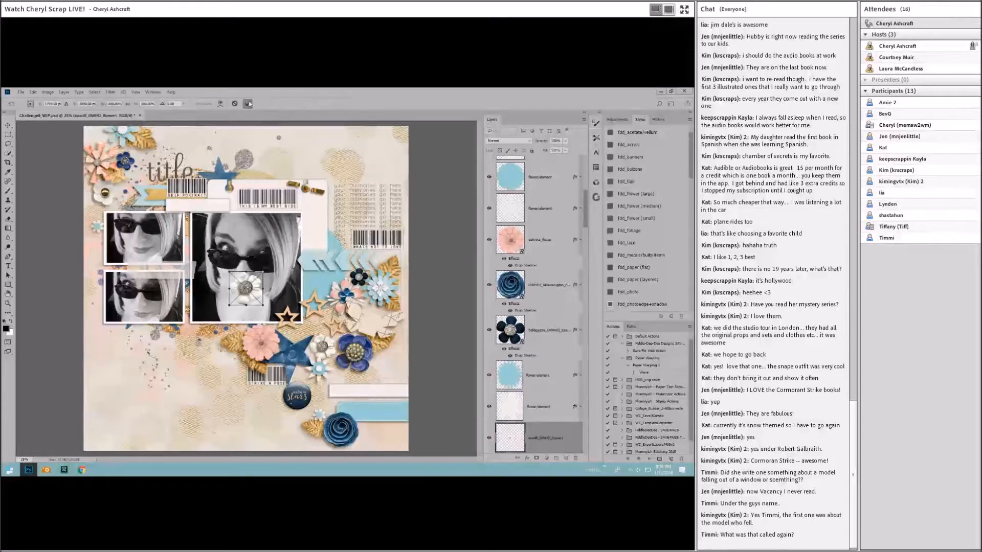
pyautogui.moveTo(255, 288); pyautogui.dragTo(104, 224)
pyautogui.click(248, 104)
# Delete the two placeholder flower layers directly beneath the new white flower's layer.
pyautogui.scroll(-3, 539, 389)
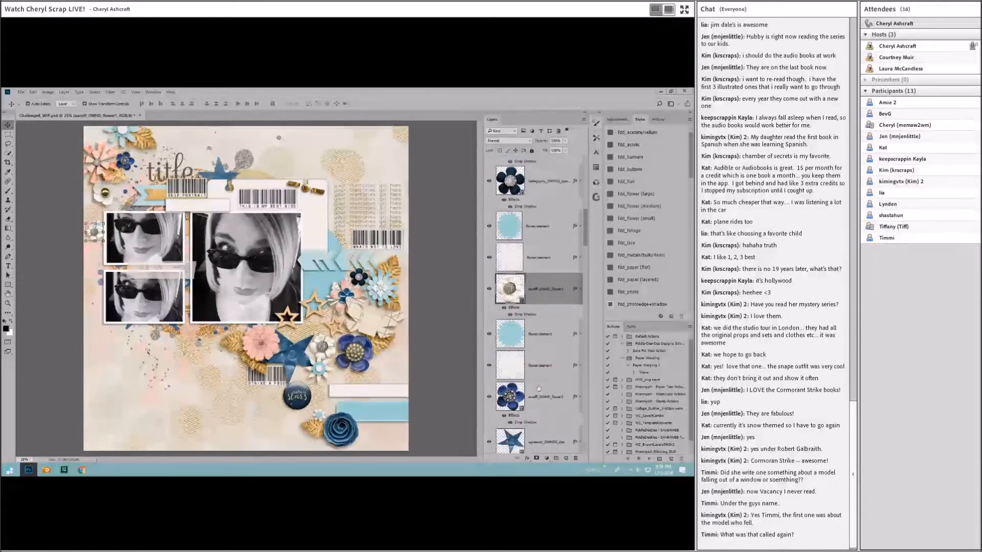
pyautogui.click(545, 365)
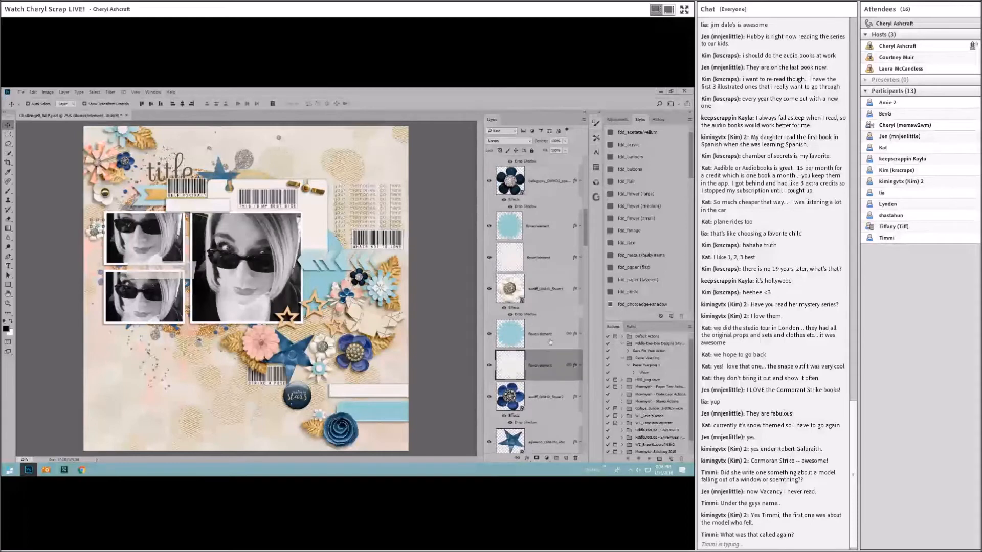
pyautogui.rightClick(545, 365)
pyautogui.click(563, 172)
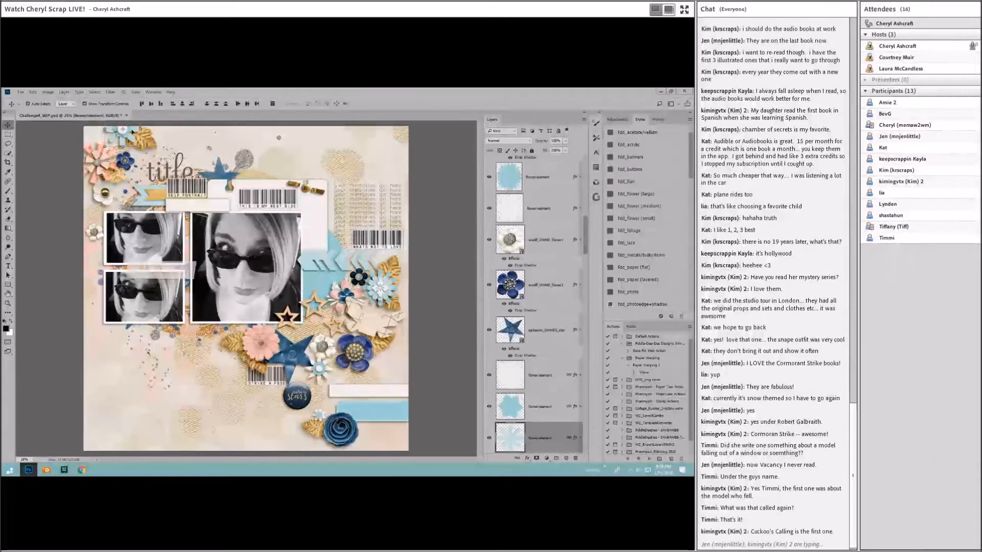
pyautogui.click(125, 131)
pyautogui.hotkey('ctrl', 't')
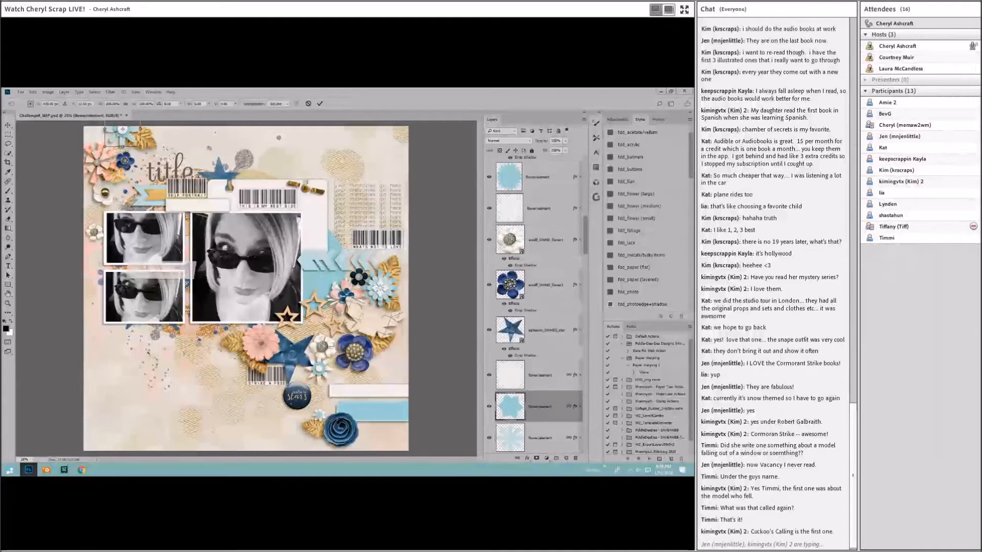
pyautogui.click(309, 103)
pyautogui.click(547, 375)
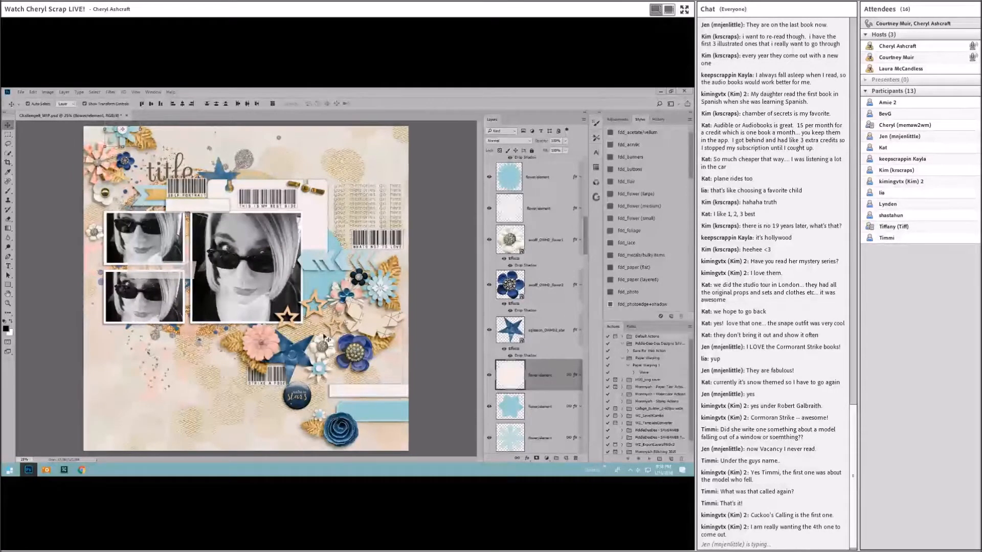
# Place the gold star with a shadow style and scale it over the small light blue flower beside the large blue star.
pyautogui.click(318, 369)
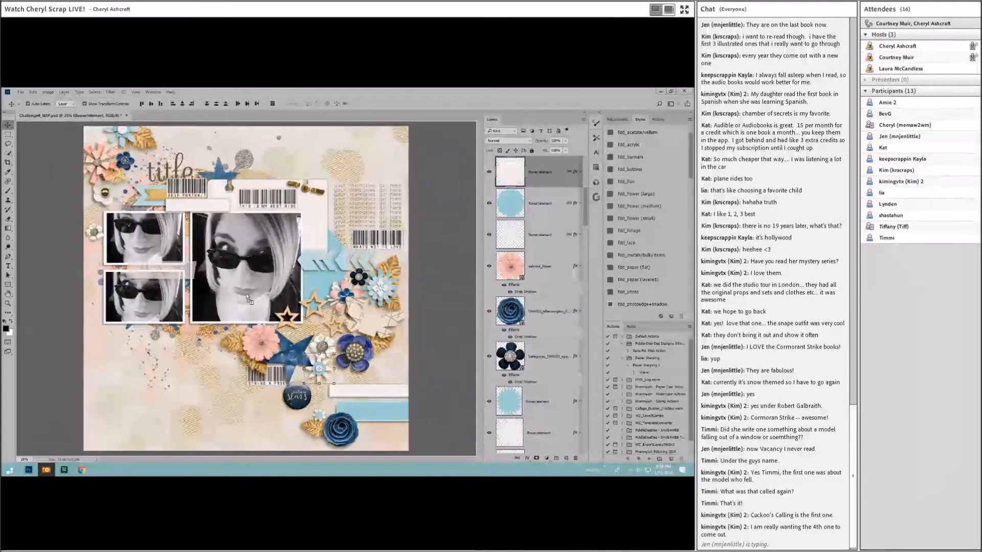
pyautogui.click(248, 103)
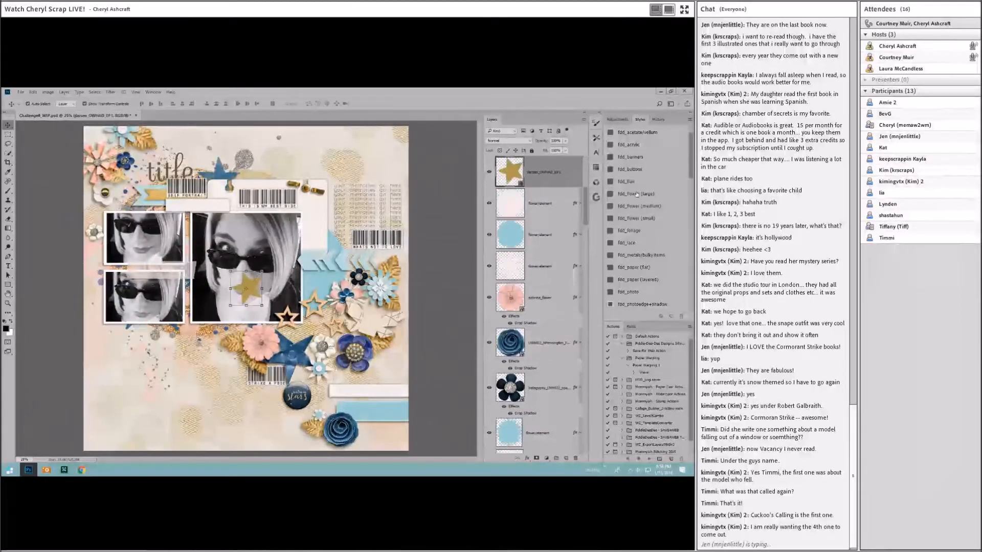
pyautogui.moveTo(261, 286); pyautogui.dragTo(339, 362)
pyautogui.click(247, 103)
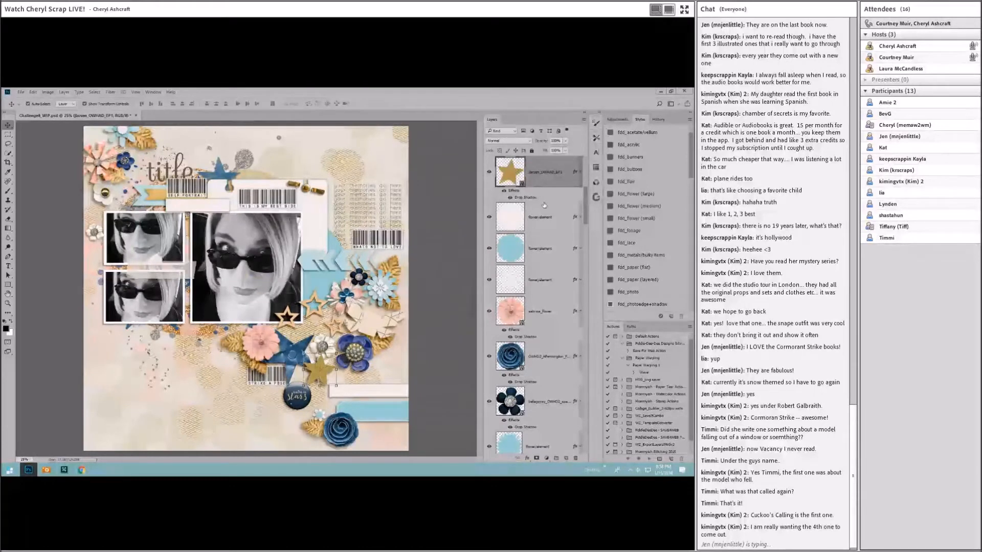
# Delete the three placeholder flower layers directly beneath the gold star's layer.
pyautogui.click(545, 211)
pyautogui.keyDown('shift'); pyautogui.click(543, 290); pyautogui.keyUp('shift')
pyautogui.rightClick(542, 289)
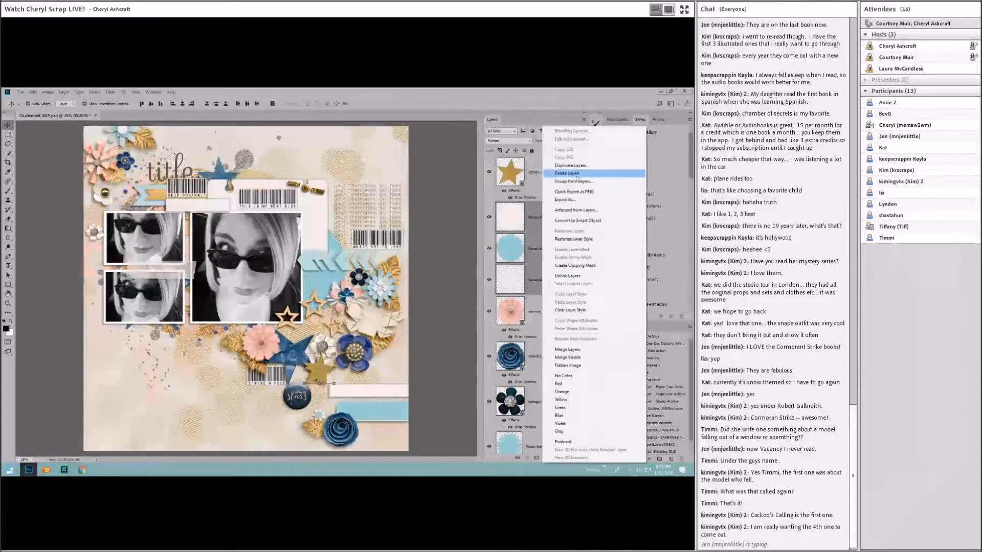
pyautogui.click(562, 175)
pyautogui.click(322, 209)
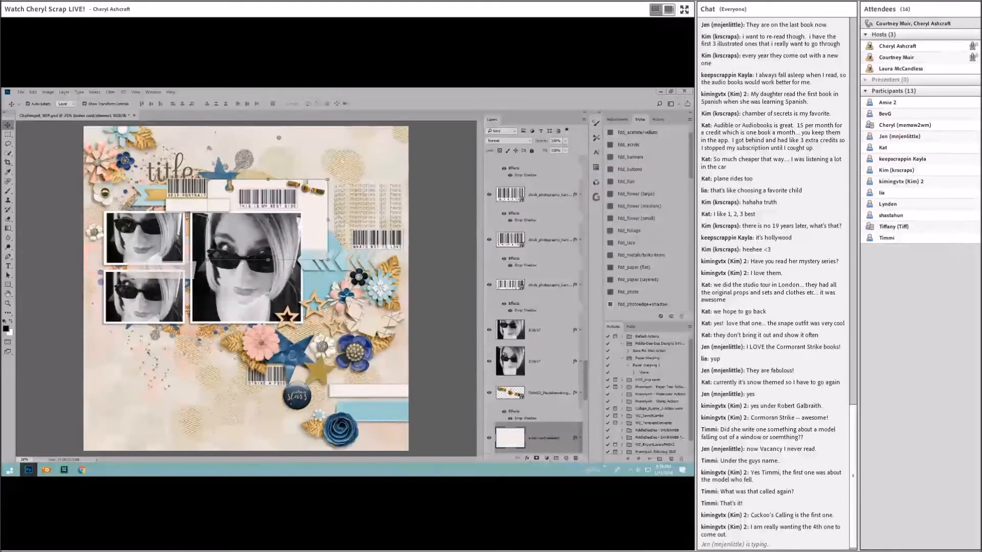
pyautogui.hotkey('alt', 'Tab')
pyautogui.click(322, 264)
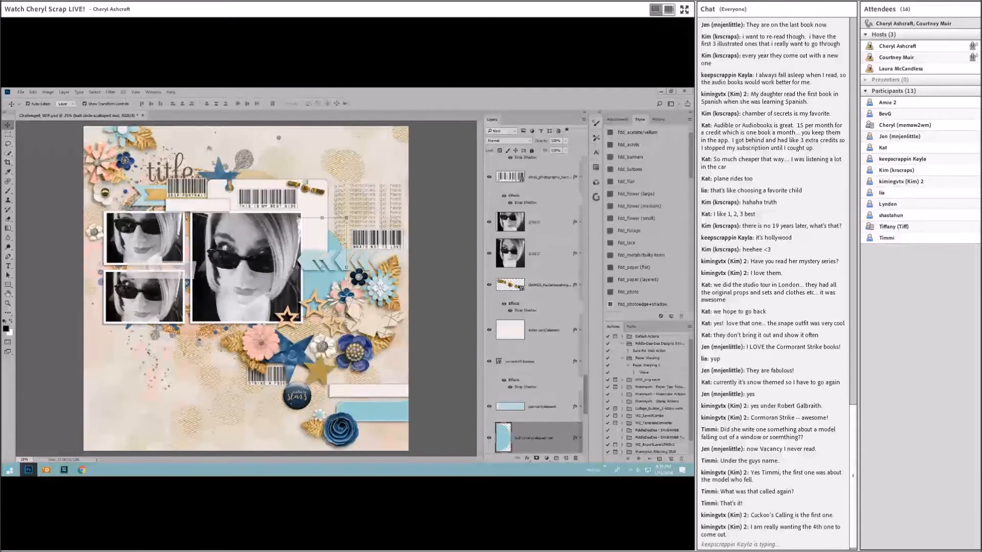
pyautogui.hotkey('alt', 'Tab')
# Place the black-edged label over the light blue pennant strip below the title, behind the banner, and enlarge it to fit.
pyautogui.click(145, 190)
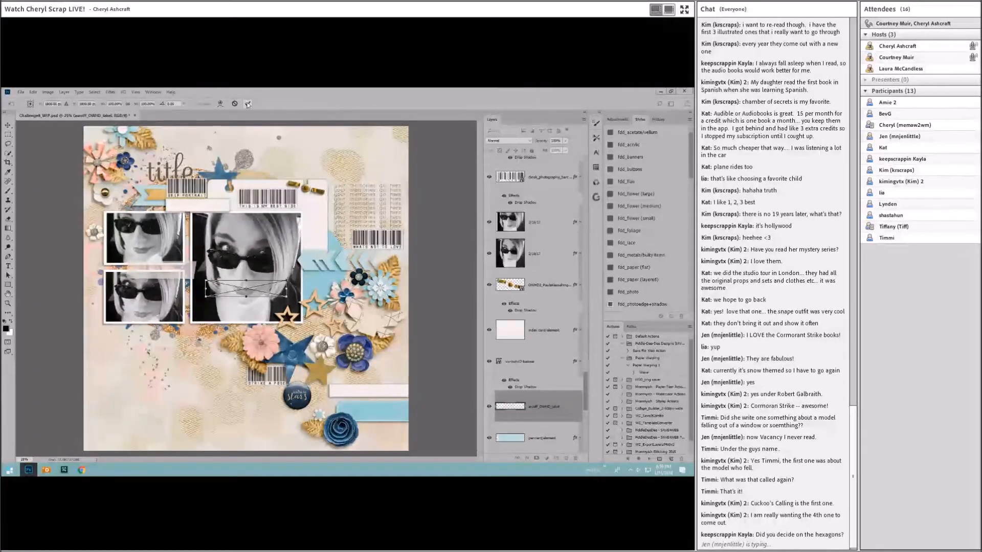
pyautogui.press('Return')
pyautogui.moveTo(273, 285); pyautogui.dragTo(230, 186)
pyautogui.hotkey('ctrl', 't')
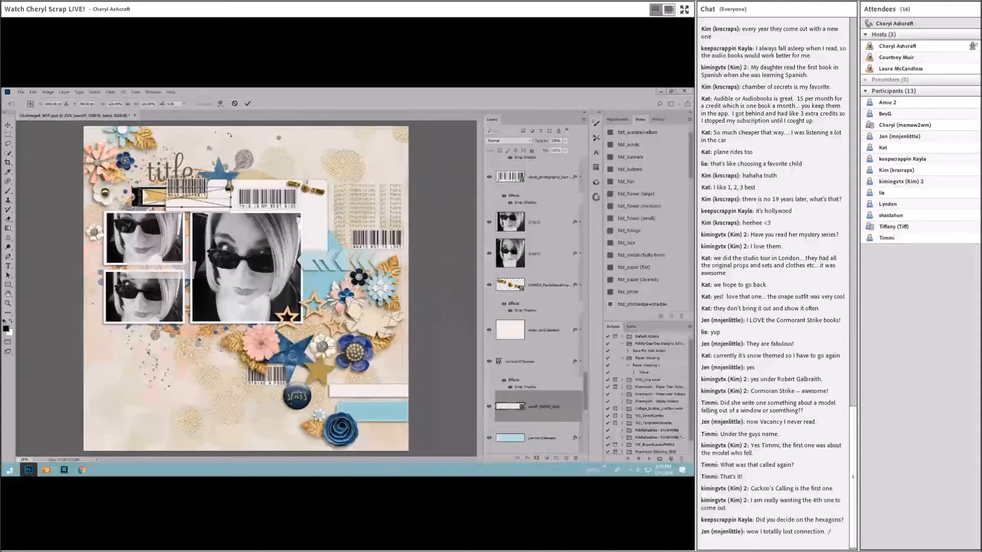
pyautogui.click(247, 104)
# Delete the placeholder pennant layer under the label and apply the fdd_paper (flat) style to the label.
pyautogui.scroll(-5, 522, 341)
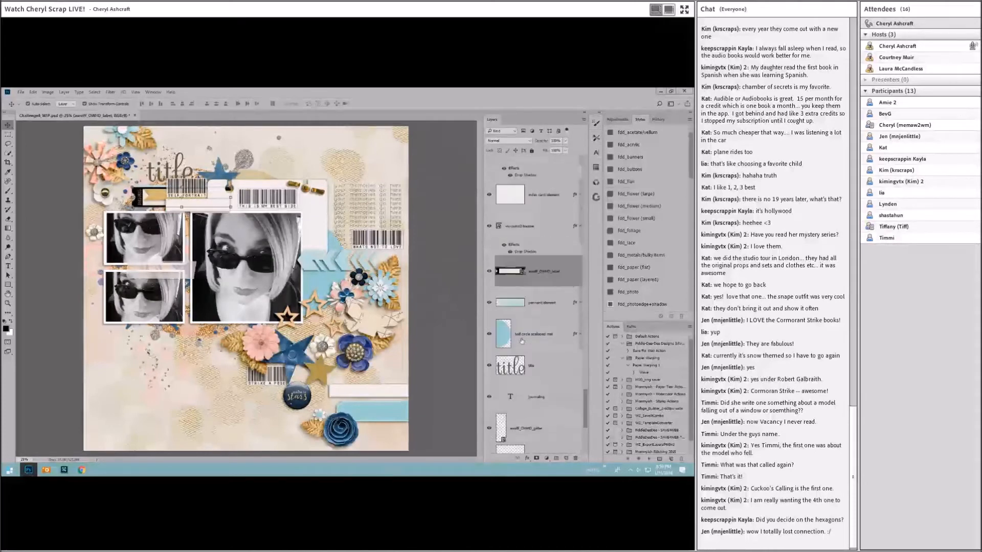
pyautogui.rightClick(532, 303)
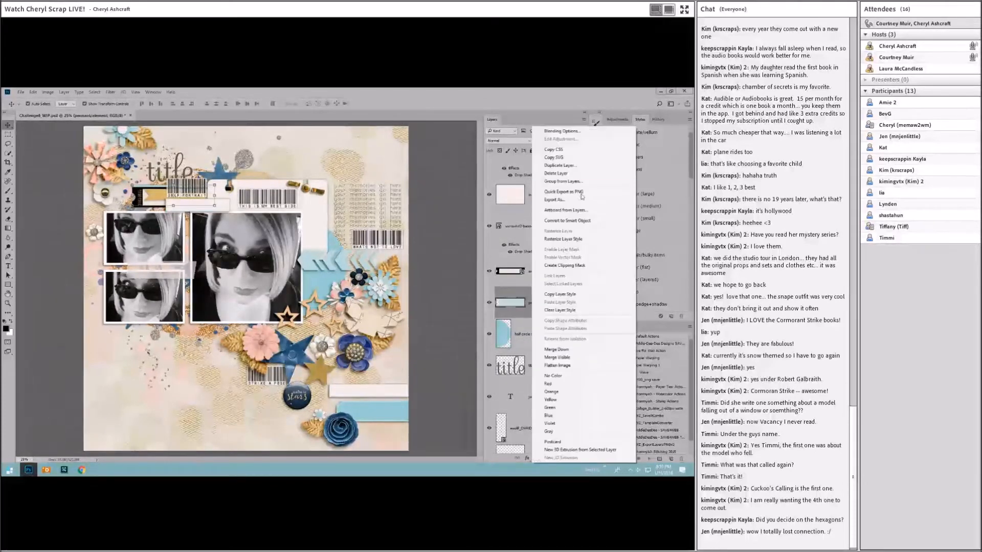
pyautogui.click(556, 174)
pyautogui.click(645, 272)
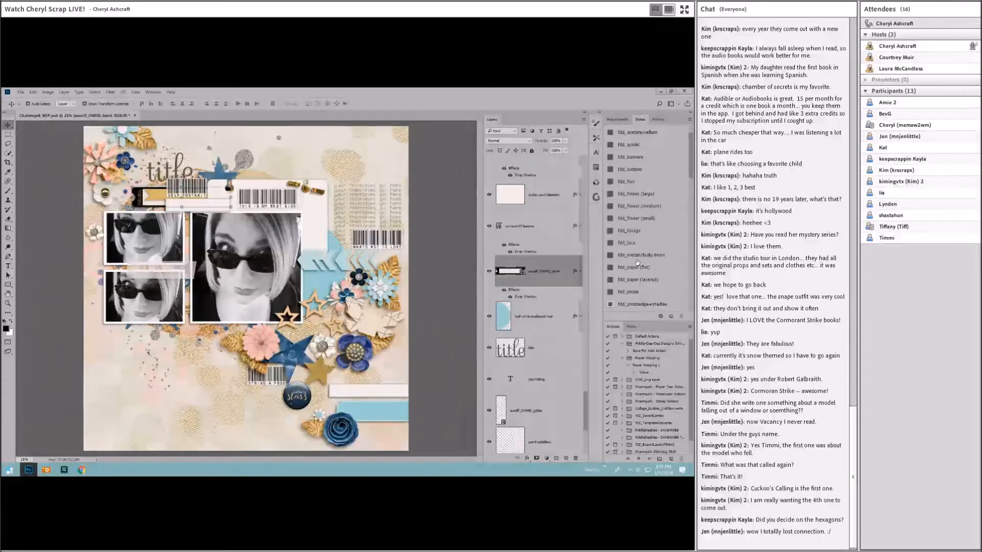
# Move the "Self portrait" barcode from below the title to the page's left edge, beside the label and above the small photos.
pyautogui.click(399, 206)
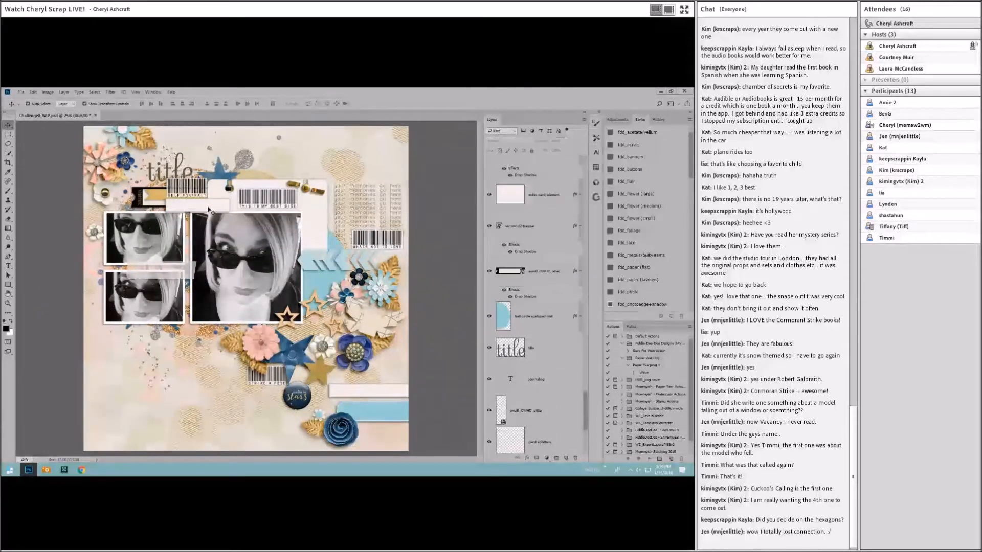
pyautogui.moveTo(207, 188); pyautogui.dragTo(122, 199)
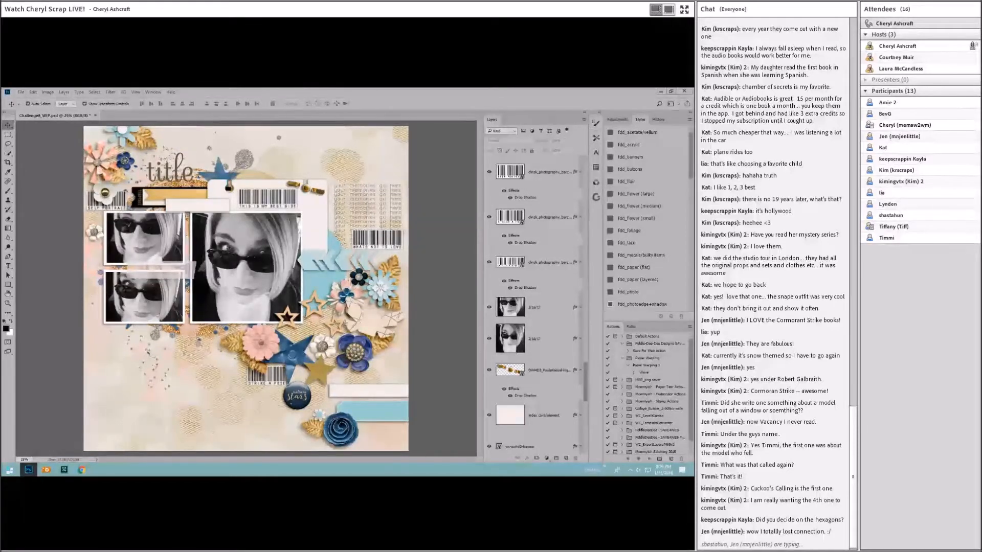
# Place the pastel paper above the index card element behind the photos and clip it to the card.
pyautogui.hotkey('alt', 'Tab')
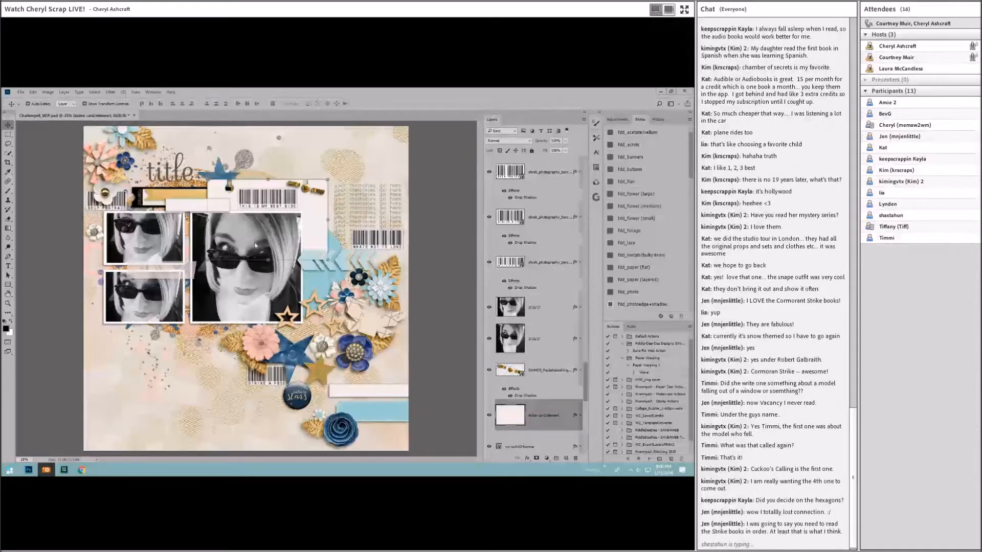
pyautogui.click(248, 103)
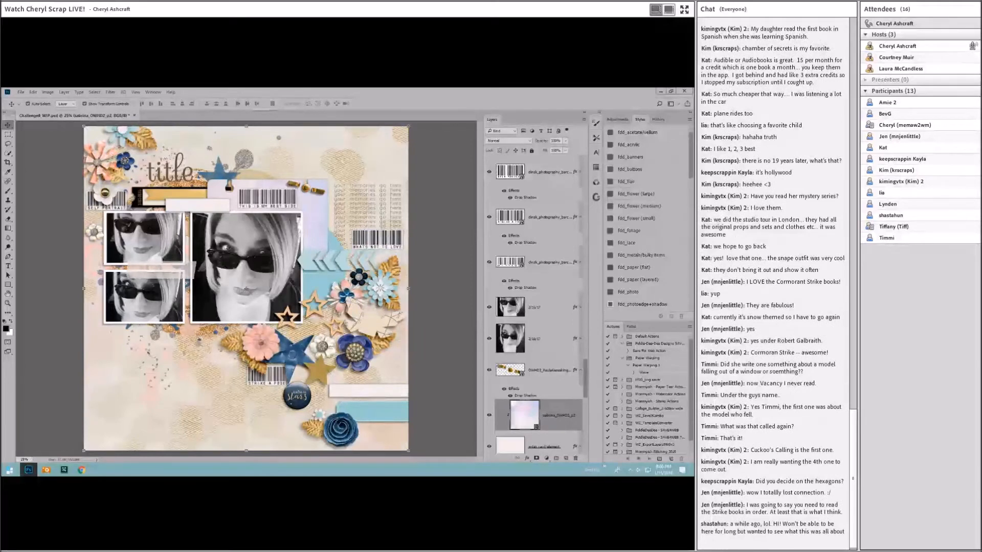
# Clip the cream solid paper to the index card element behind the photos and delete the pastel paper layer beneath it.
pyautogui.moveTo(228, 288); pyautogui.dragTo(240, 288)
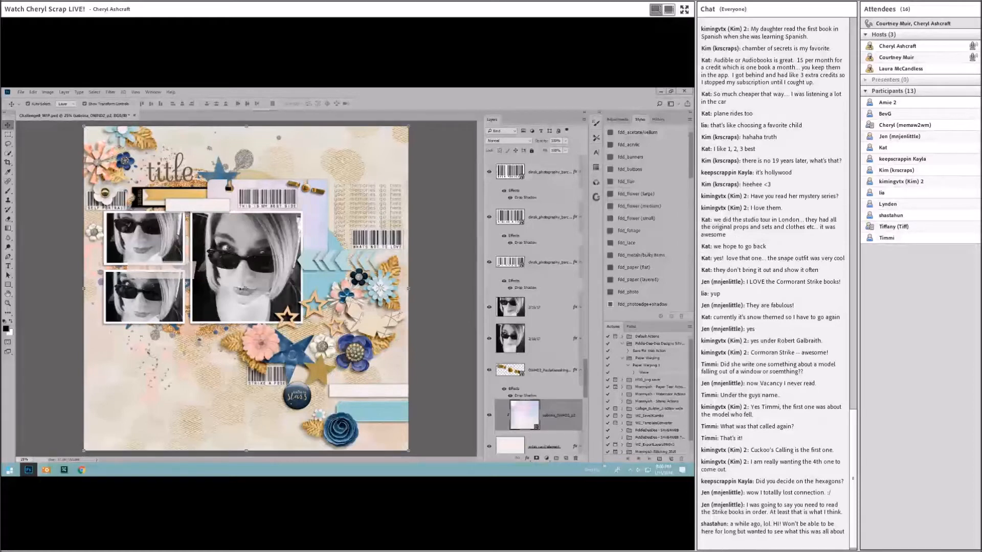
pyautogui.click(248, 105)
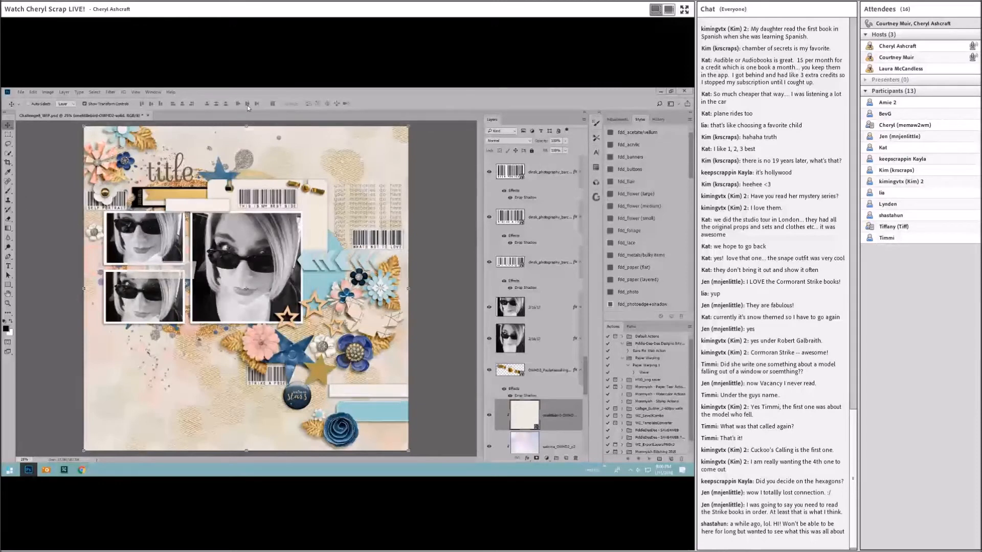
pyautogui.scroll(-3, 532, 322)
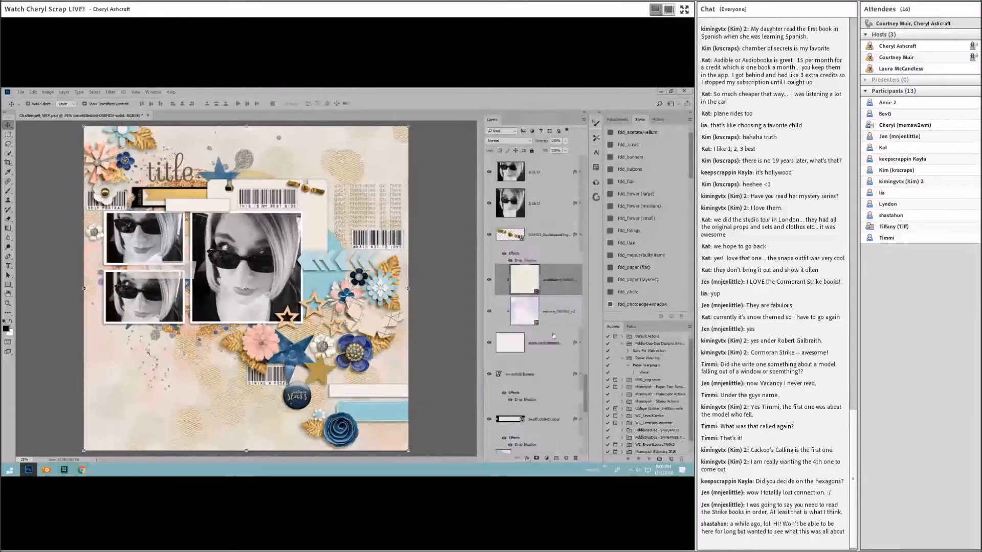
pyautogui.rightClick(552, 319)
pyautogui.click(573, 140)
pyautogui.click(560, 271)
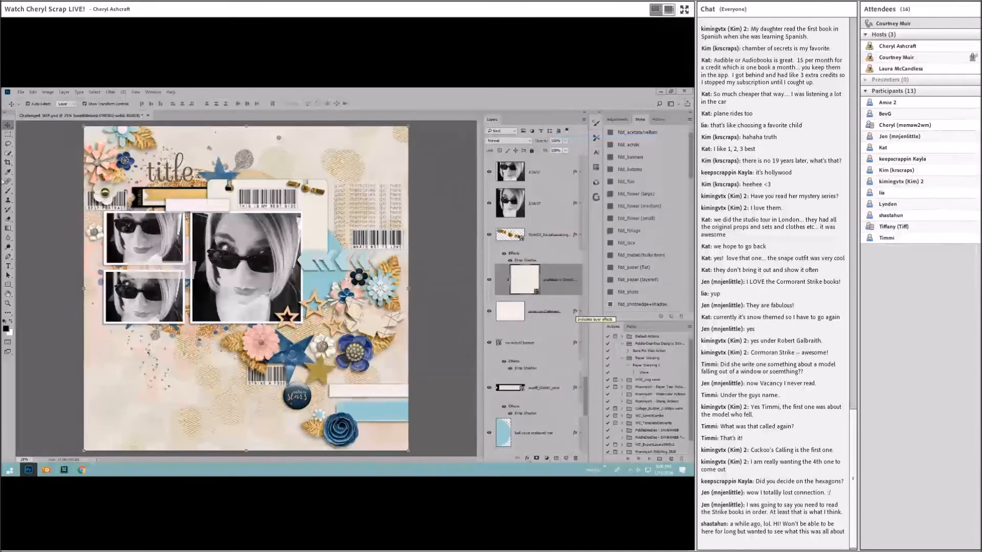
# Change the index card element's stroke from light blue to a dark navy blue in its layer style.
pyautogui.click(9, 174)
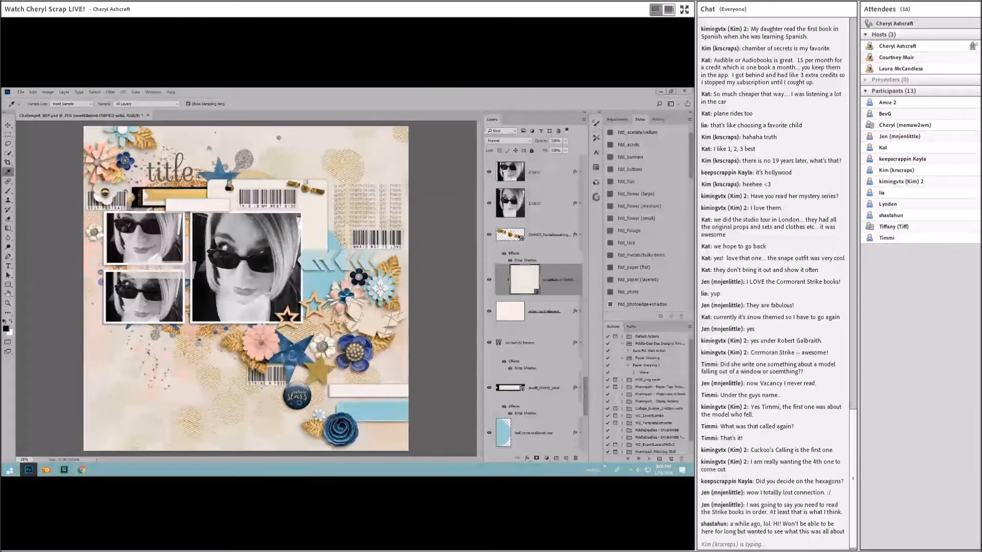
pyautogui.click(570, 314)
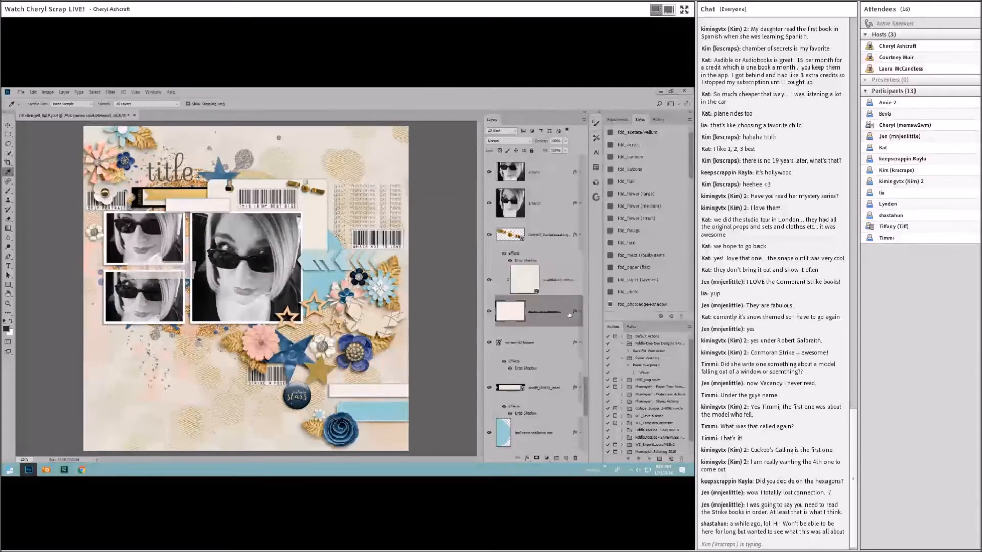
pyautogui.doubleClick(569, 316)
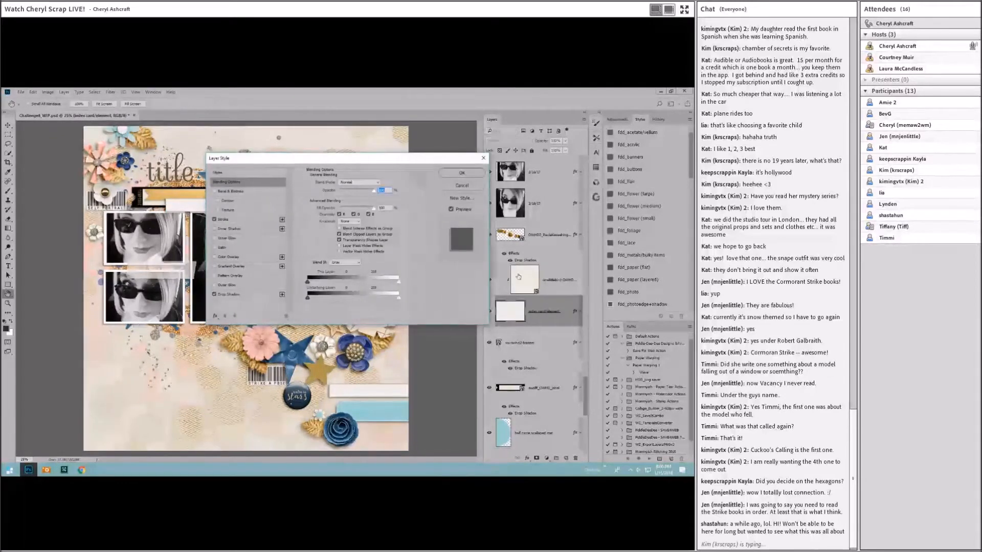
pyautogui.click(252, 220)
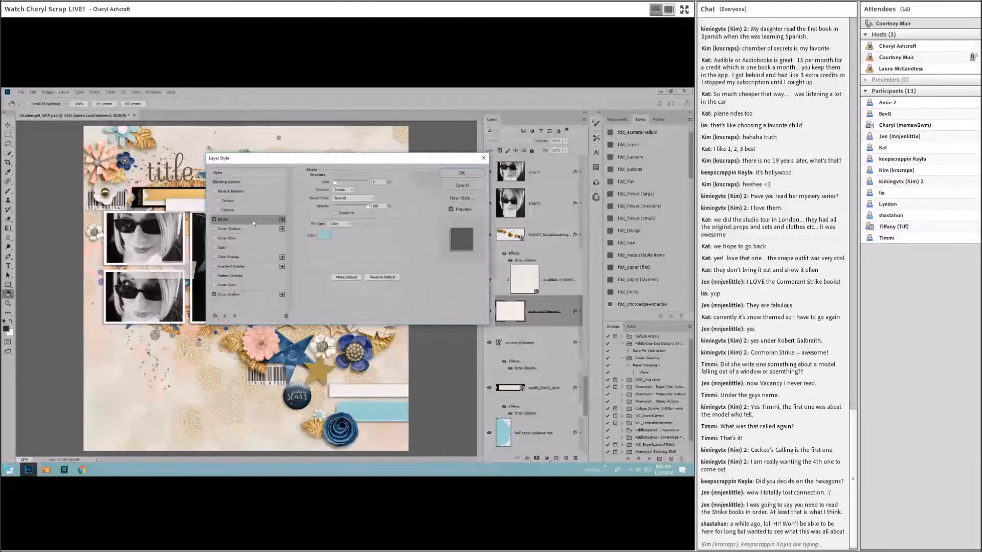
pyautogui.click(326, 235)
pyautogui.click(306, 256)
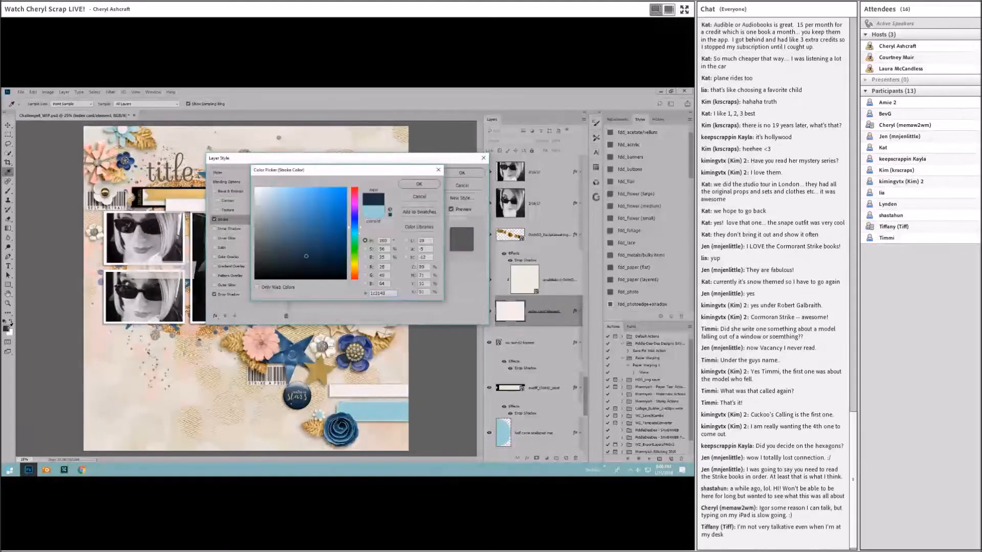
pyautogui.click(419, 184)
pyautogui.click(462, 173)
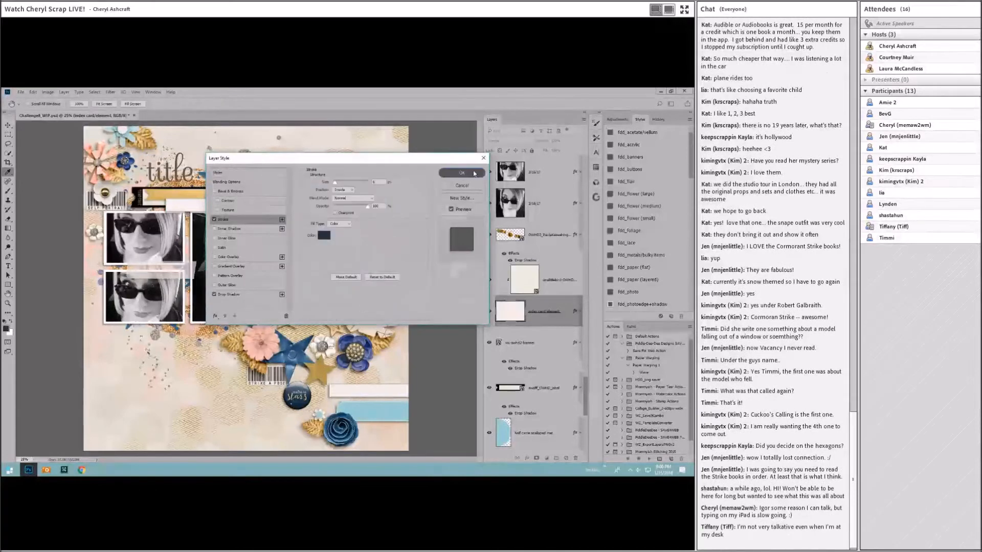
# Place the washi strip near the page's lower right edge, behind the blank word strip, with a drop shadow style.
pyautogui.click(8, 125)
pyautogui.click(187, 208)
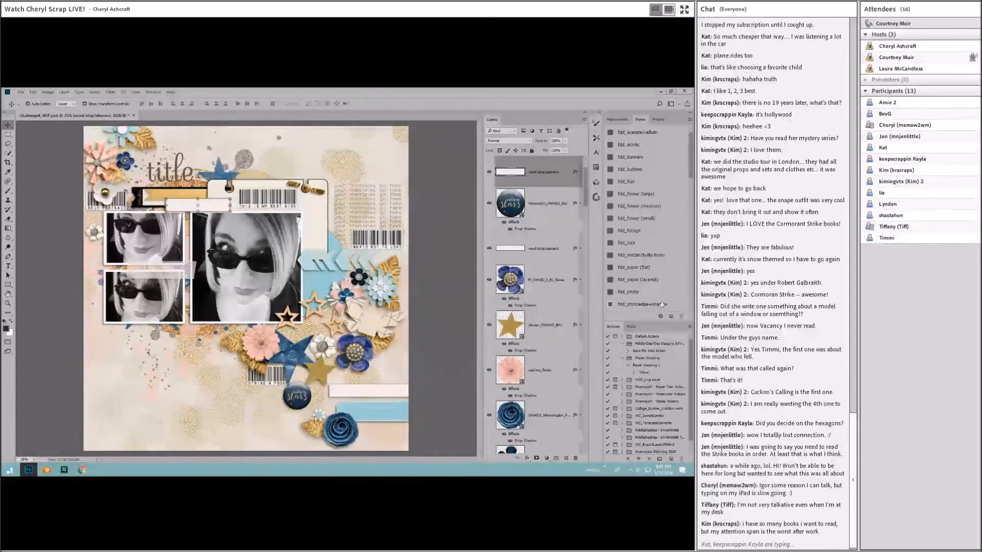
pyautogui.click(392, 395)
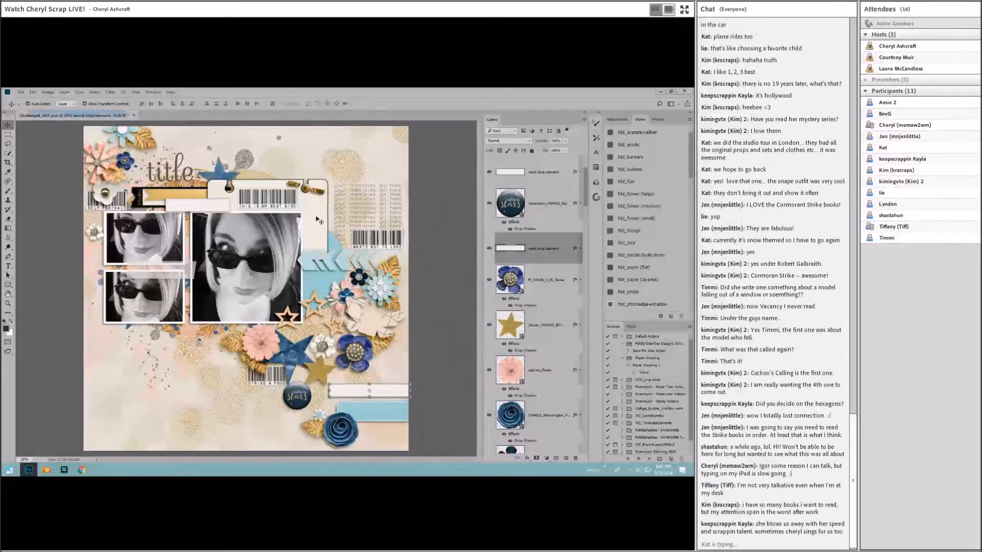
pyautogui.click(451, 303)
pyautogui.click(389, 374)
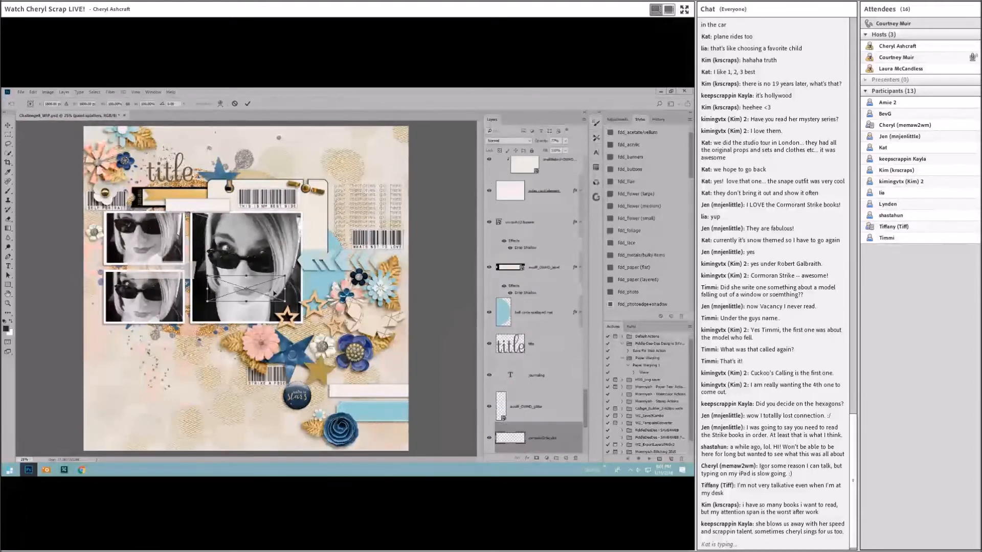
pyautogui.click(248, 104)
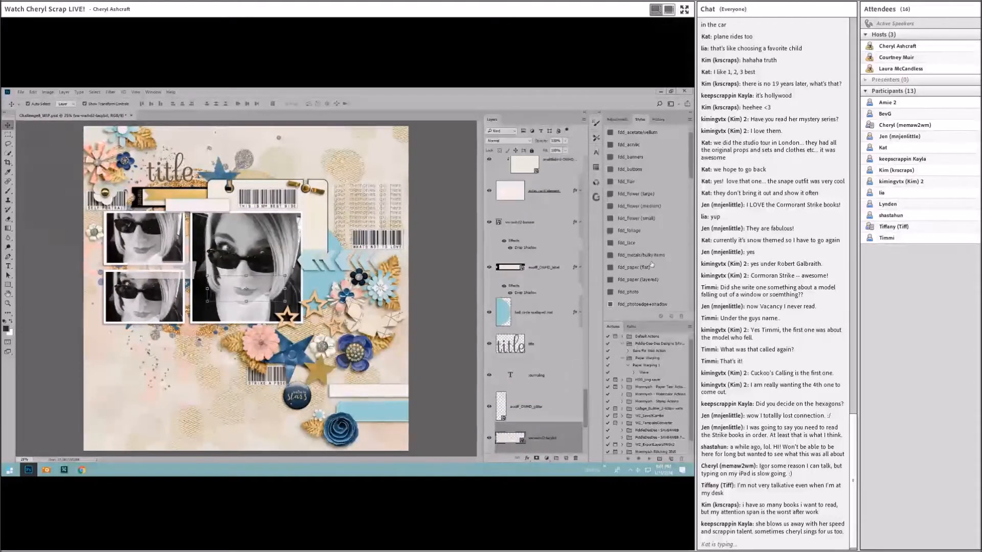
pyautogui.moveTo(268, 287); pyautogui.dragTo(396, 384)
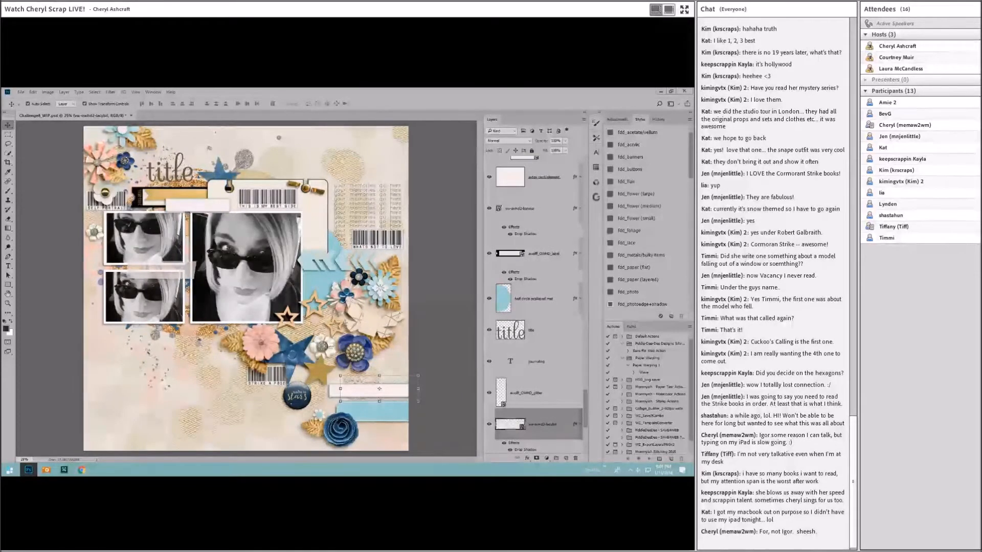
# Place the "[DARE GREATLY]" word strip over the blank strip at the lower right with a drop shadow, and delete the placeholder strip.
pyautogui.hotkey('alt', 'Tab')
pyautogui.hotkey('alt', 'Tab')
pyautogui.click(324, 377)
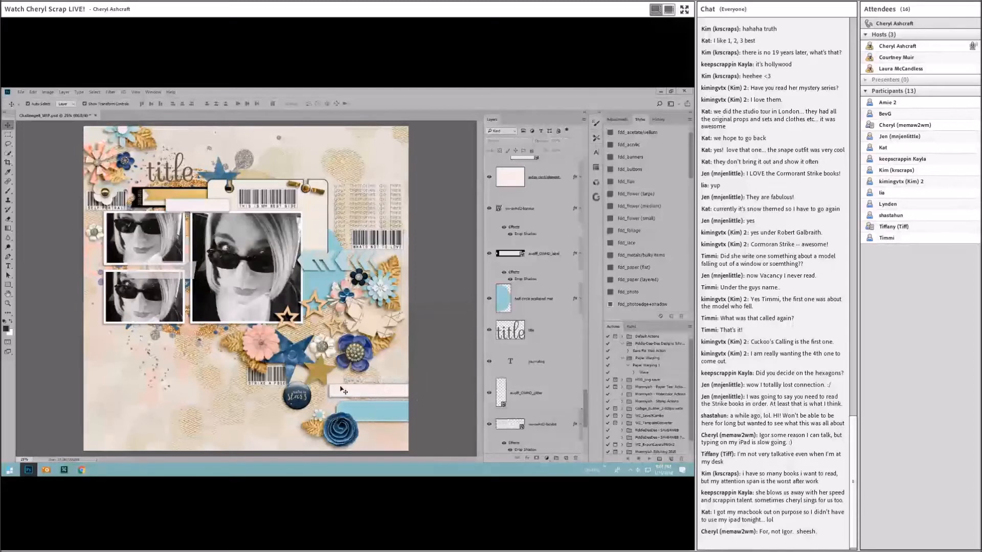
pyautogui.click(344, 392)
pyautogui.hotkey('ctrl', 'v')
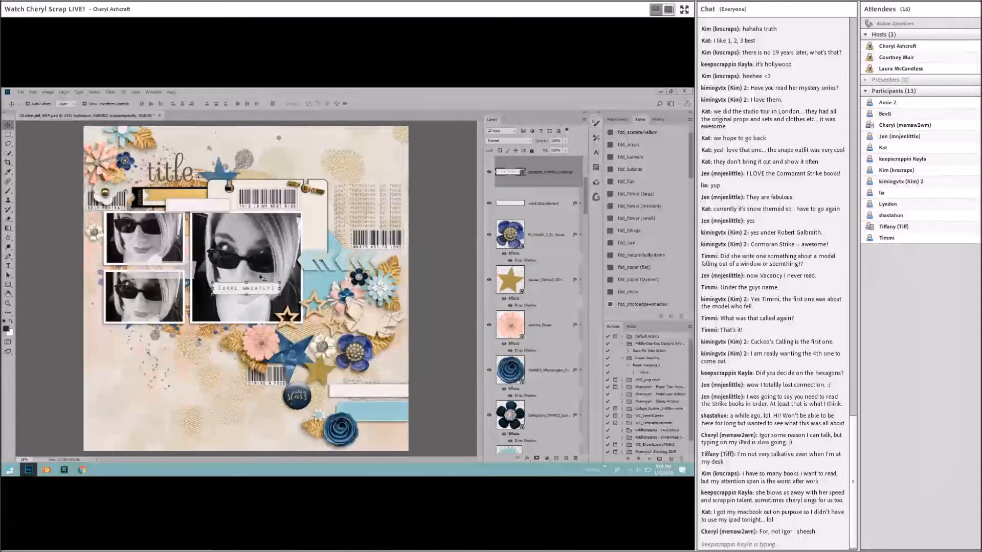
pyautogui.moveTo(268, 288); pyautogui.dragTo(395, 390)
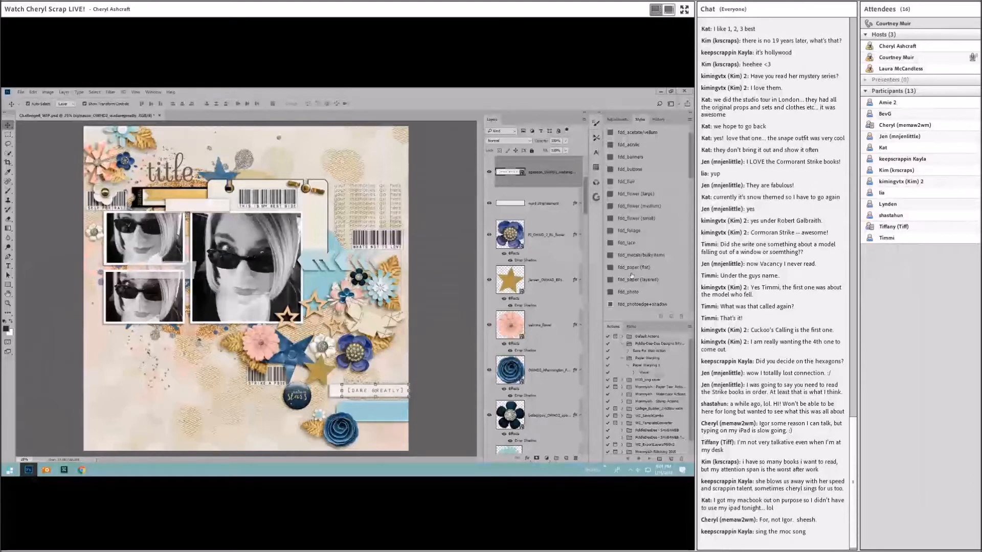
pyautogui.rightClick(537, 217)
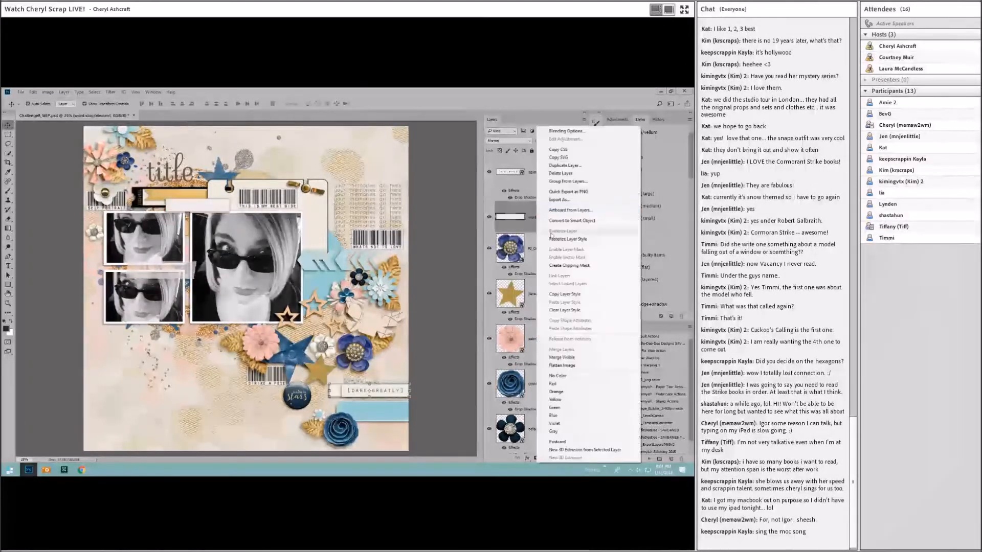
pyautogui.click(552, 174)
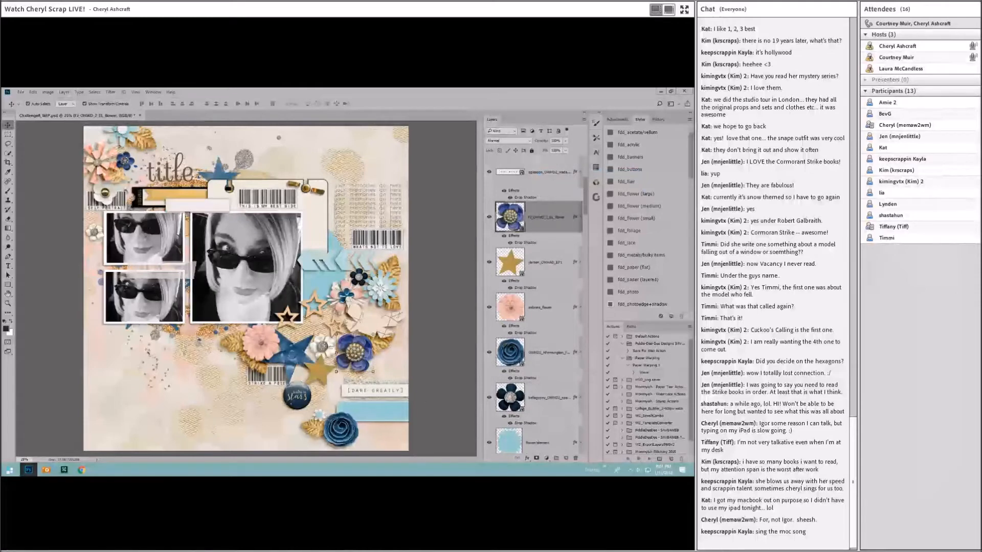
# Place the white label over the light blue label strip below "[DARE GREATLY]", running off the page's right edge.
pyautogui.click(360, 422)
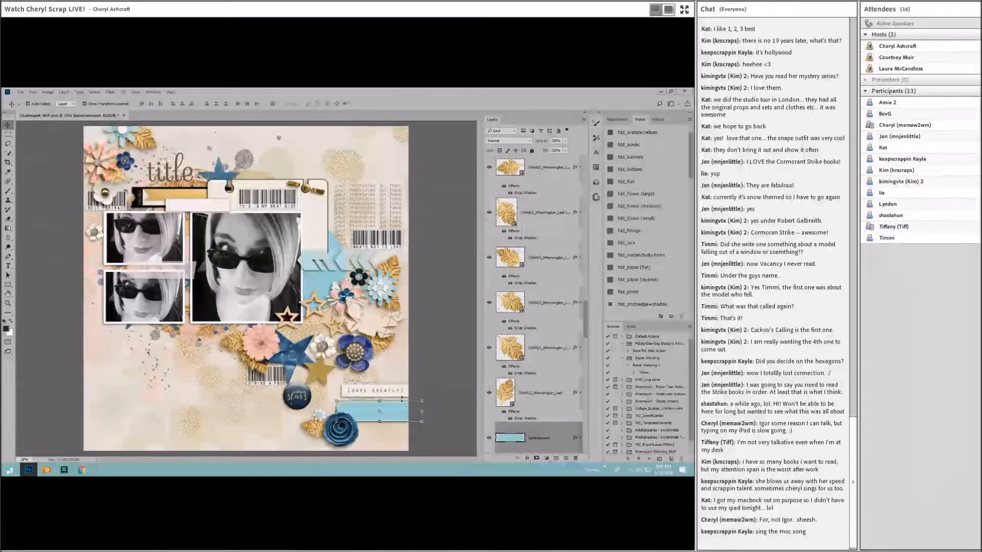
pyautogui.click(324, 274)
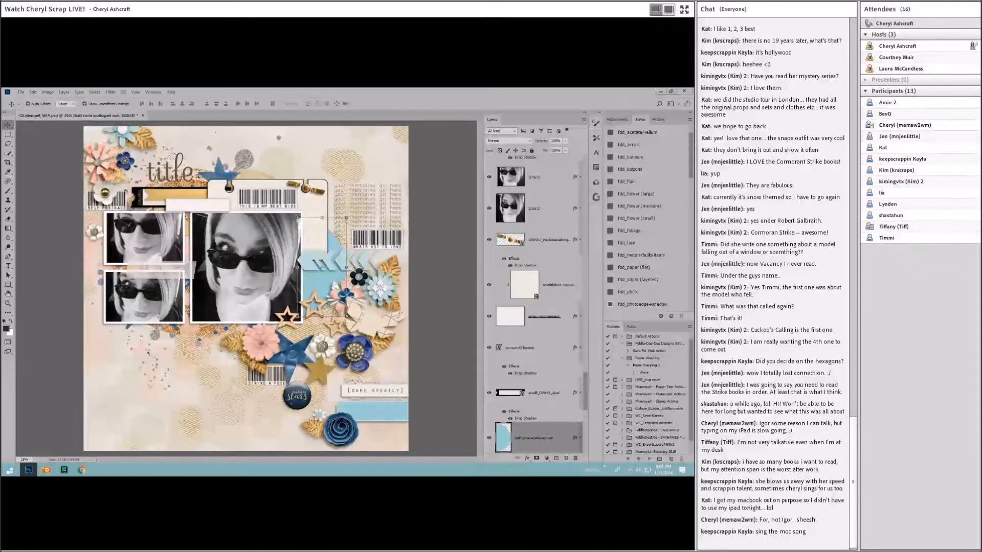
pyautogui.click(387, 419)
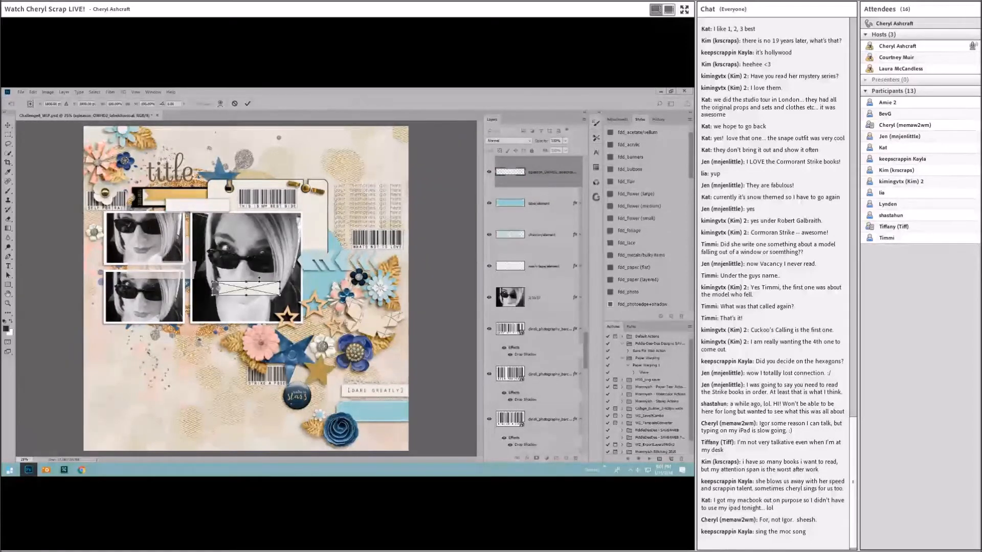
pyautogui.moveTo(280, 295); pyautogui.dragTo(410, 411)
pyautogui.click(247, 103)
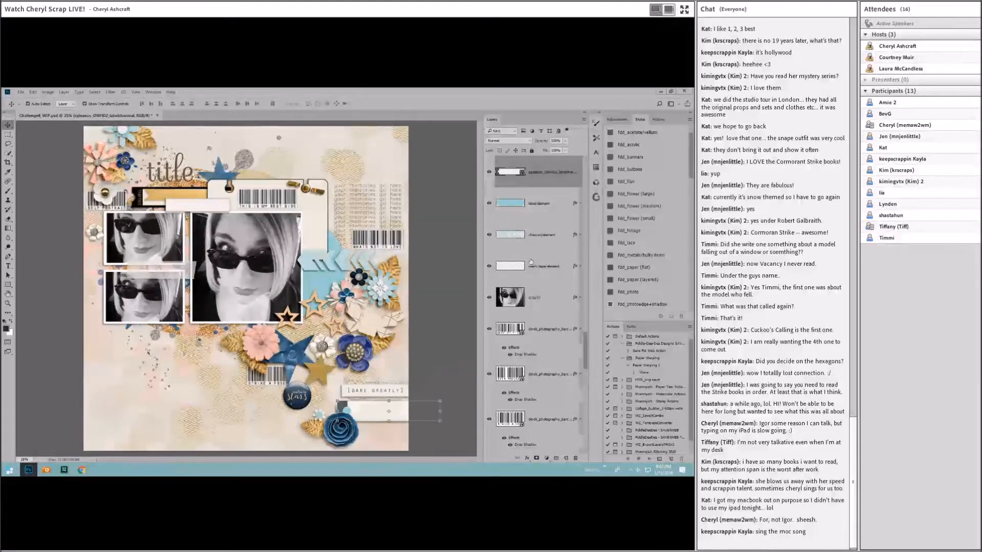
# Delete the light blue placeholder label layer and apply the fdd_paper (layered) style to the white label.
pyautogui.click(551, 213)
pyautogui.rightClick(552, 213)
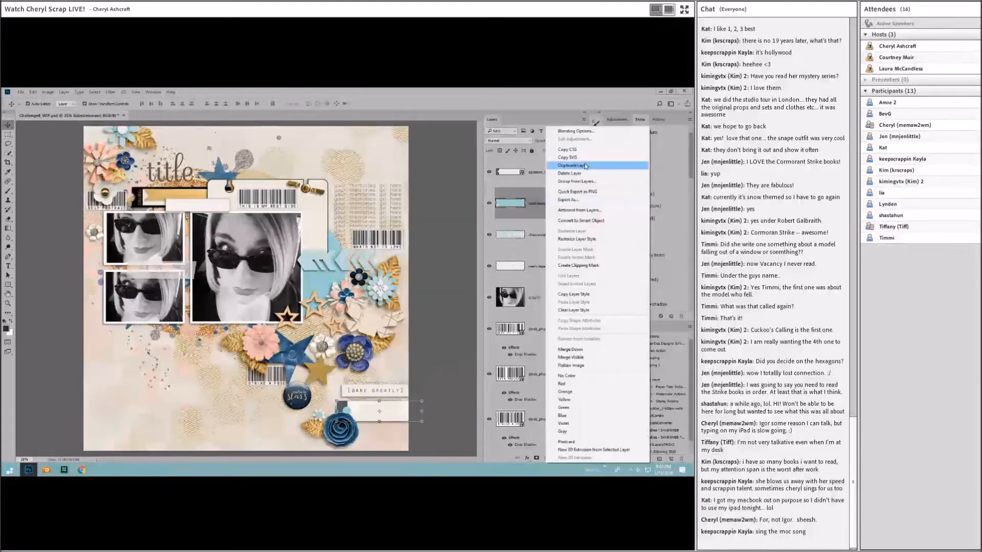
pyautogui.click(549, 171)
pyautogui.click(549, 173)
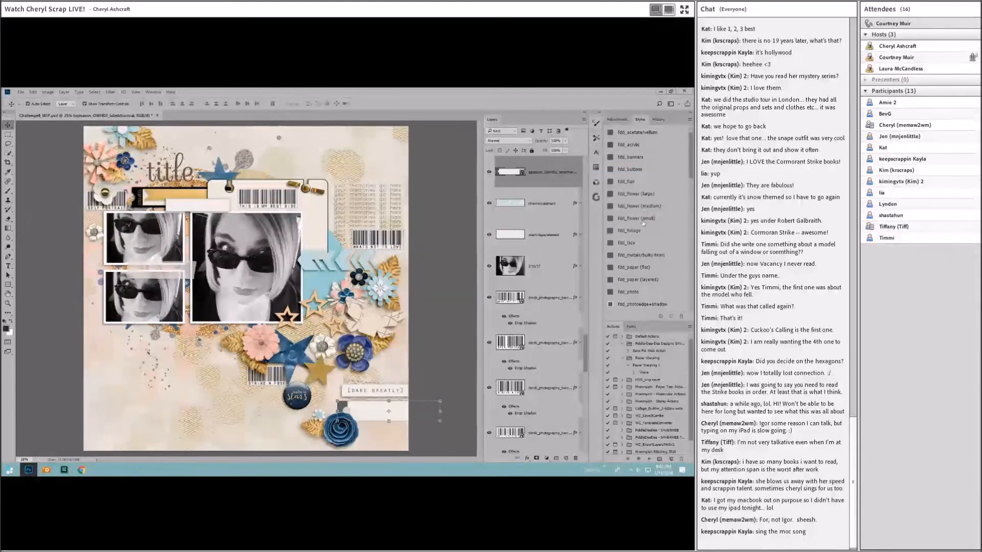
pyautogui.click(636, 279)
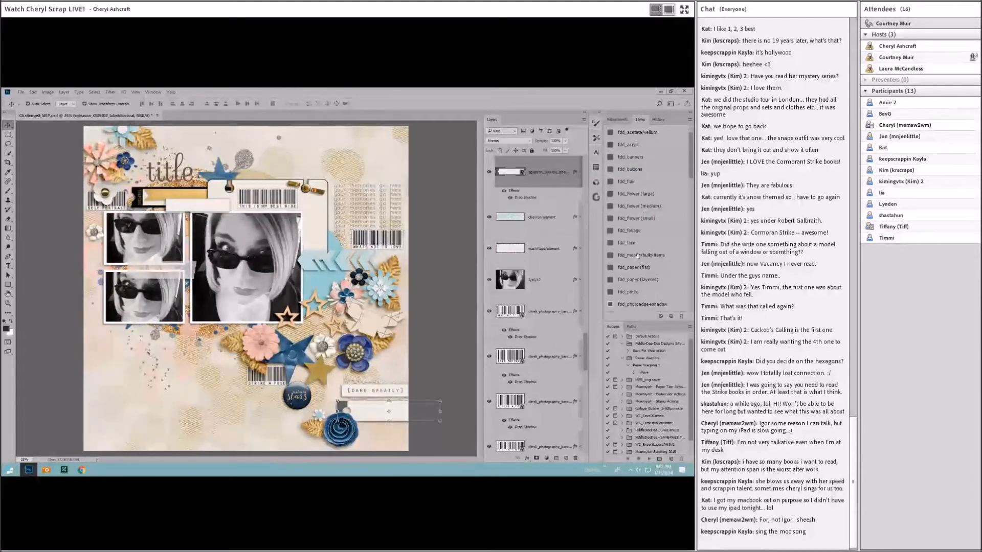
# Place the red postage stamp on the page and apply the fdd_paper (flat) style to it.
pyautogui.hotkey('alt', 'Tab')
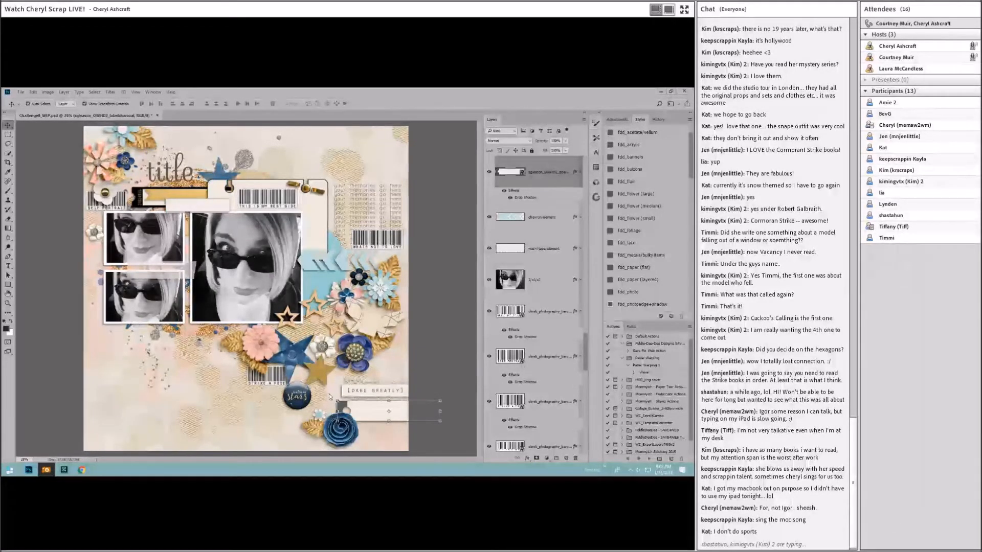
pyautogui.click(320, 415)
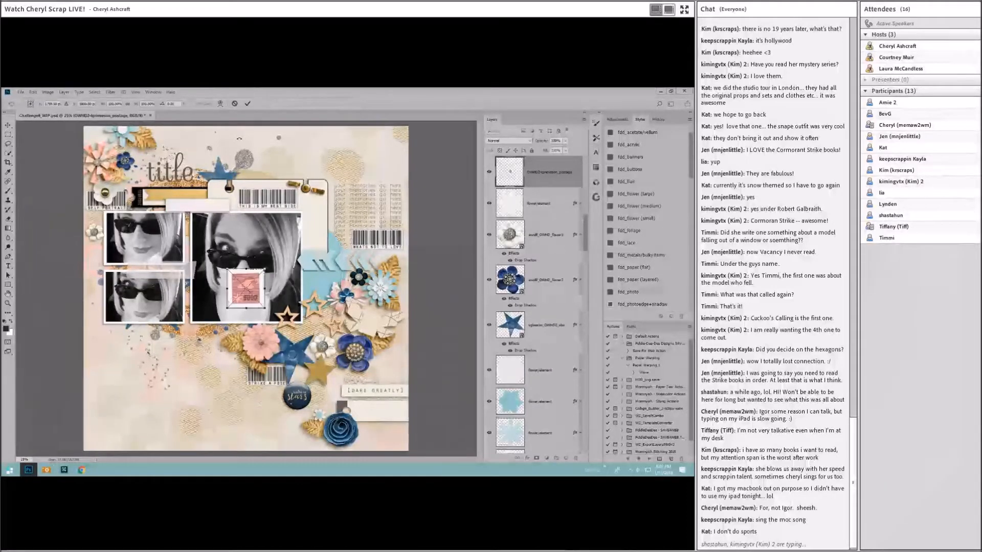
pyautogui.press('Return')
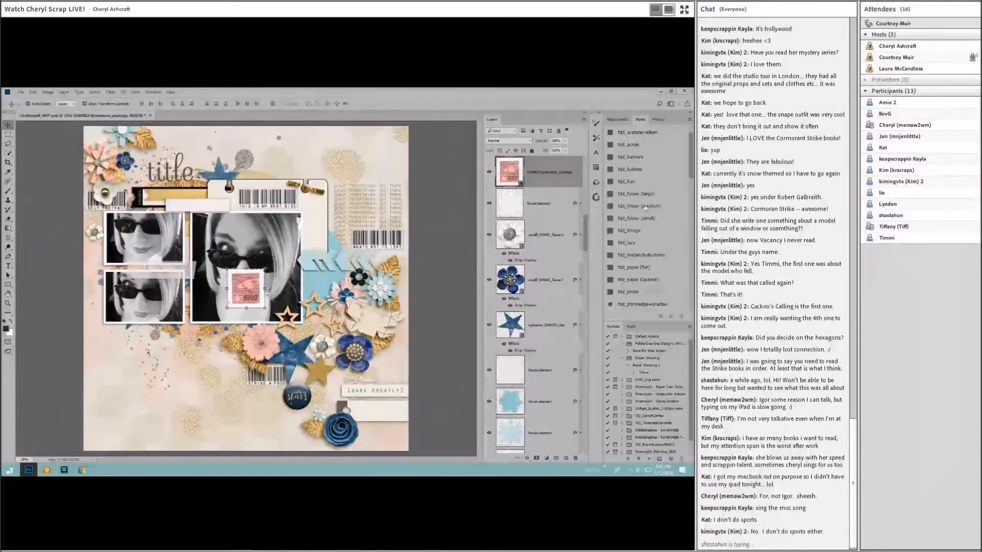
pyautogui.click(634, 267)
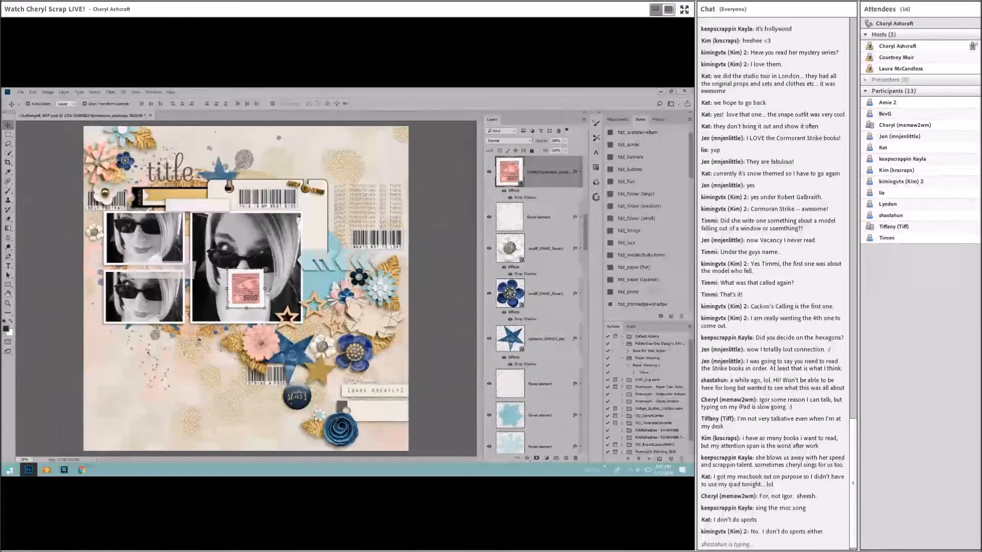
# Shrink the stamp and move it between the round stars badge and the blue rose, and delete the two selected placeholder flower layers.
pyautogui.moveTo(265, 268); pyautogui.dragTo(249, 285)
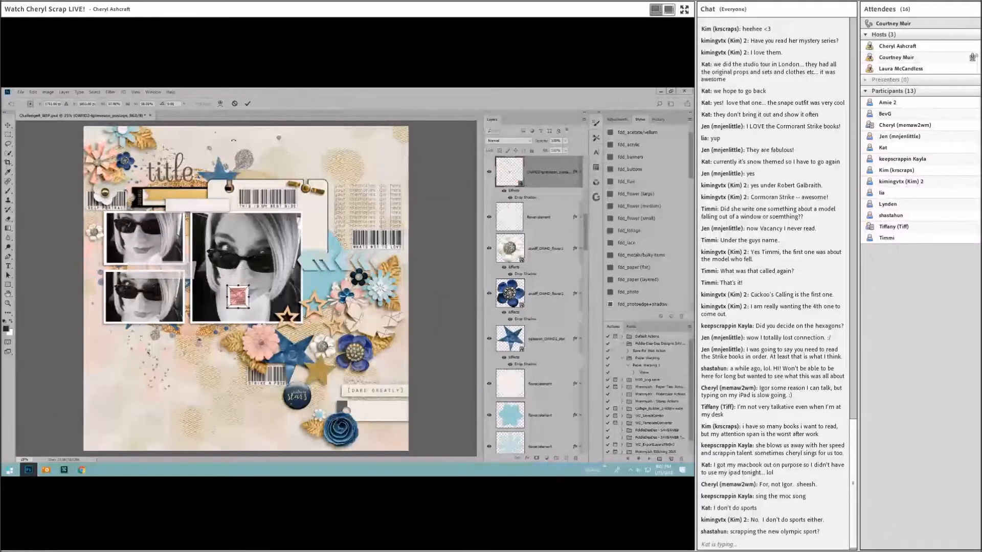
pyautogui.press('Return')
pyautogui.moveTo(247, 297); pyautogui.dragTo(329, 408)
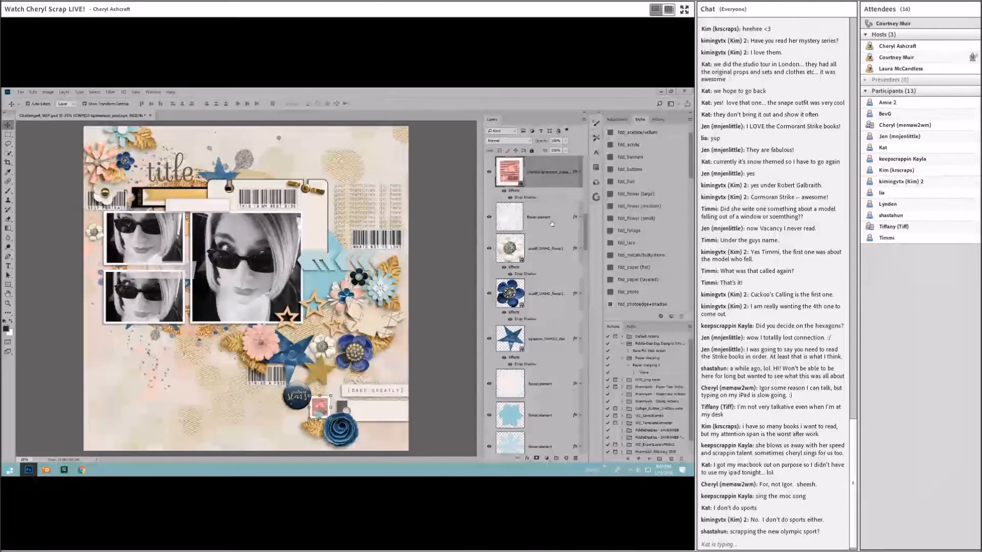
pyautogui.rightClick(552, 179)
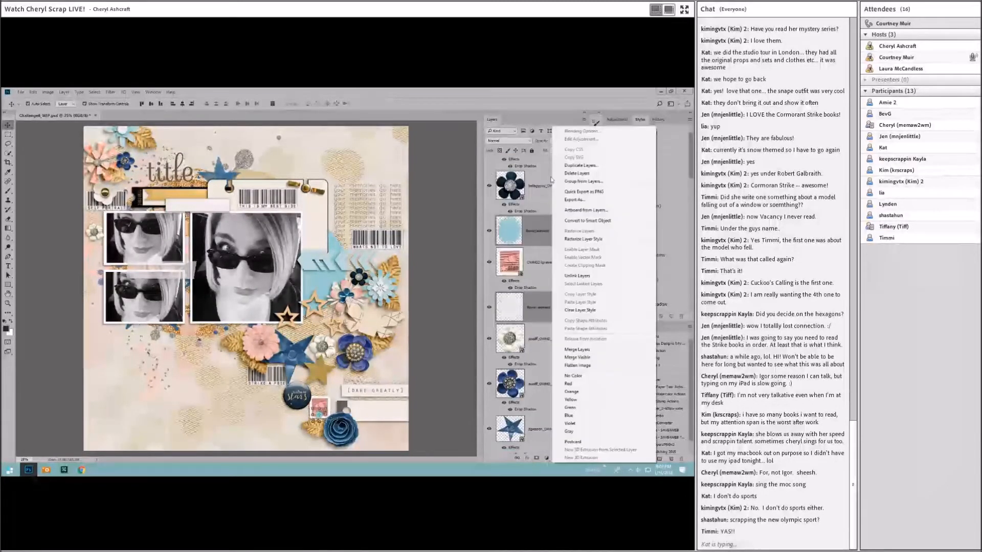
pyautogui.click(577, 173)
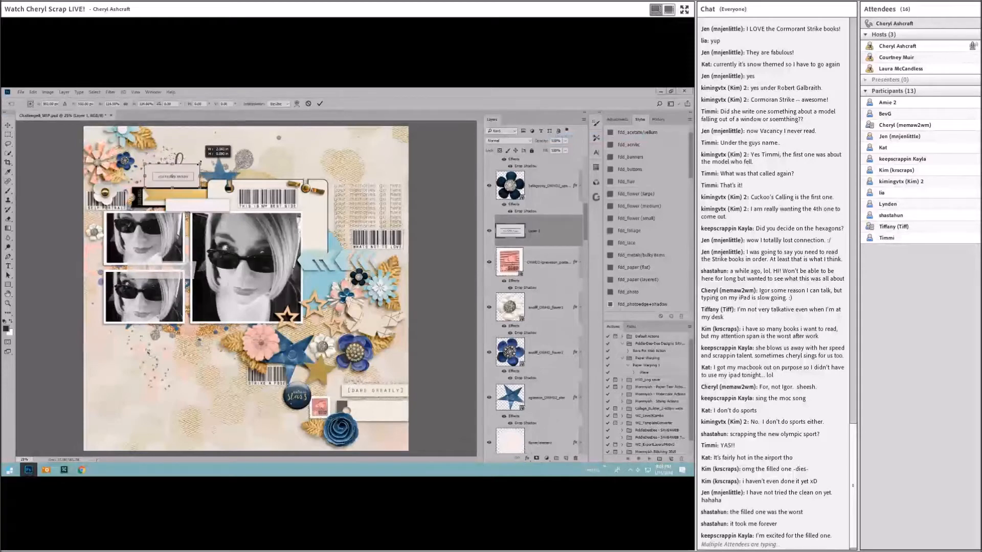
# Copy the "everyday magic" label onto its own layer and delete the layer it was cut from.
pyautogui.moveTo(192, 174); pyautogui.dragTo(193, 175)
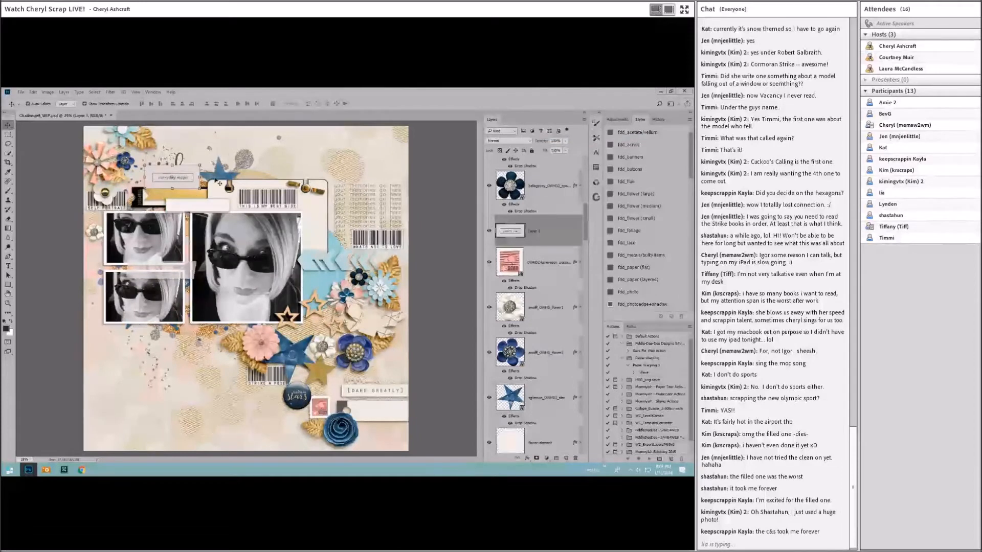
pyautogui.click(8, 134)
pyautogui.scroll(1, 181, 181)
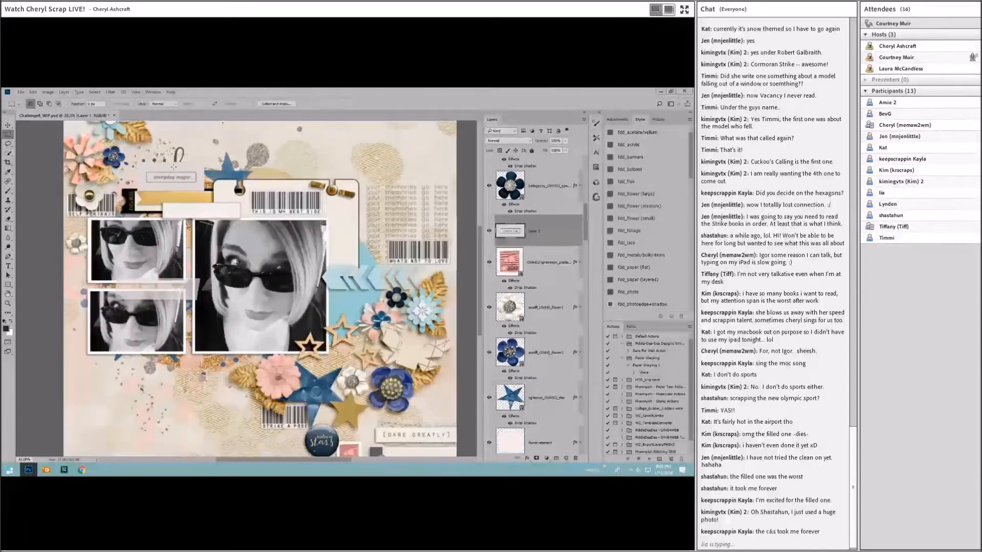
pyautogui.scroll(1, 142, 172)
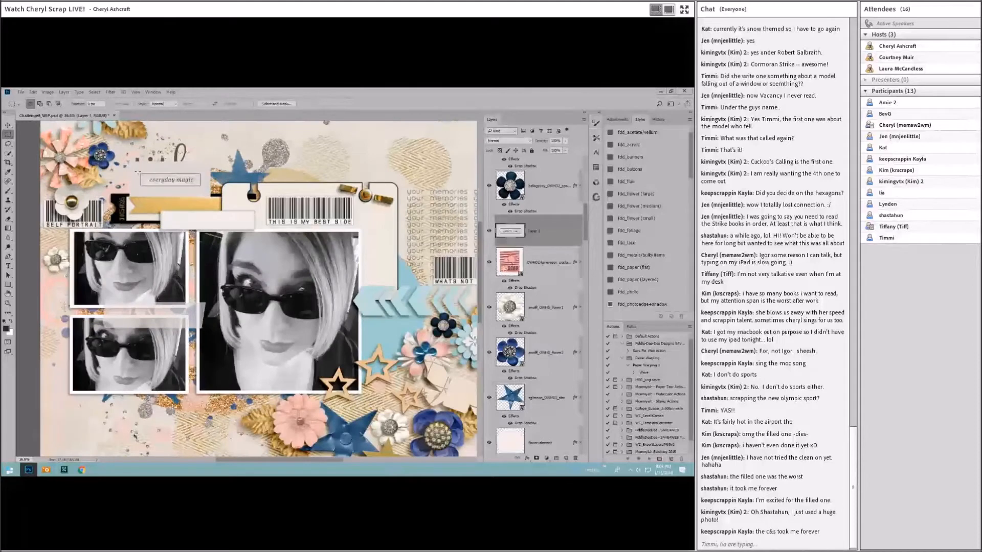
pyautogui.moveTo(138, 172); pyautogui.dragTo(203, 186)
pyautogui.hotkey('ctrl', 'j')
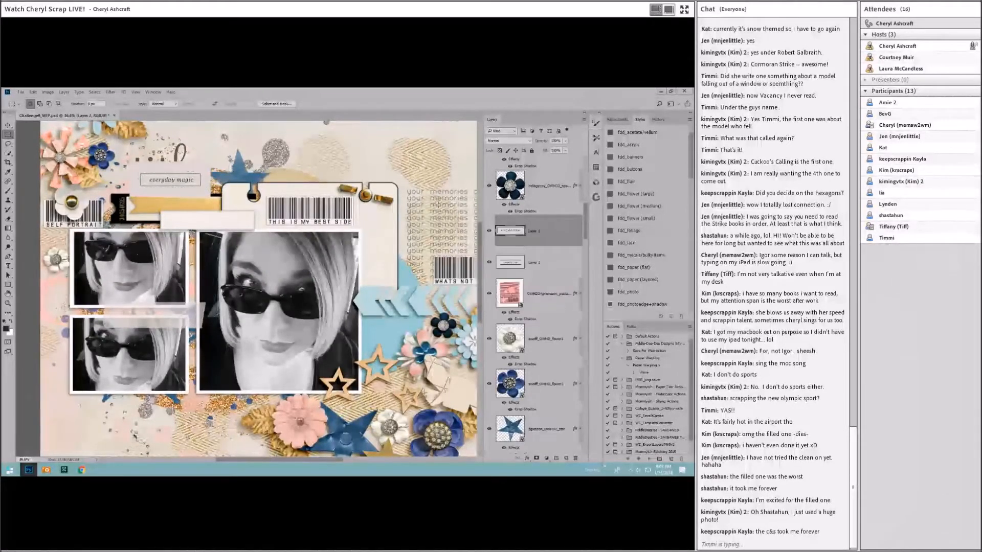
pyautogui.rightClick(548, 262)
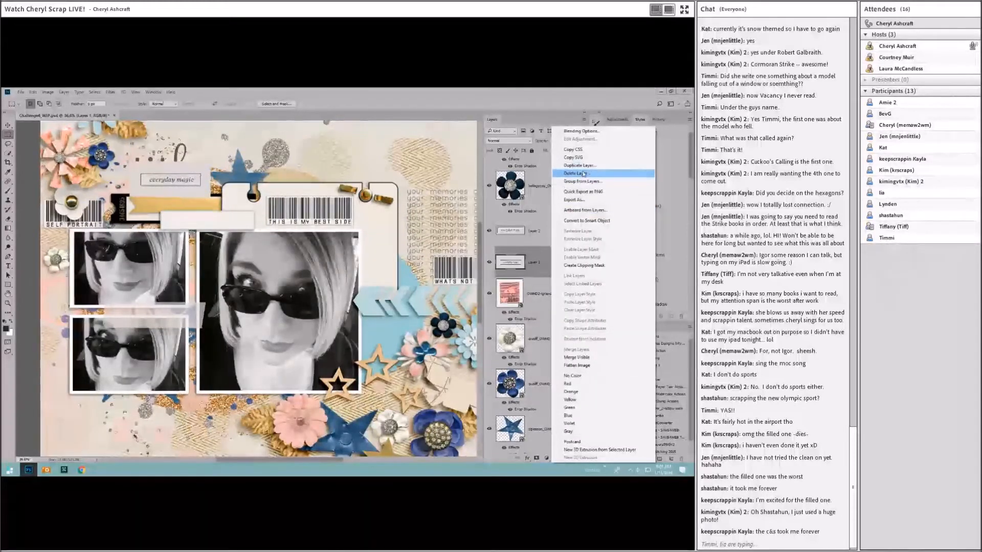
pyautogui.click(583, 174)
pyautogui.click(6, 124)
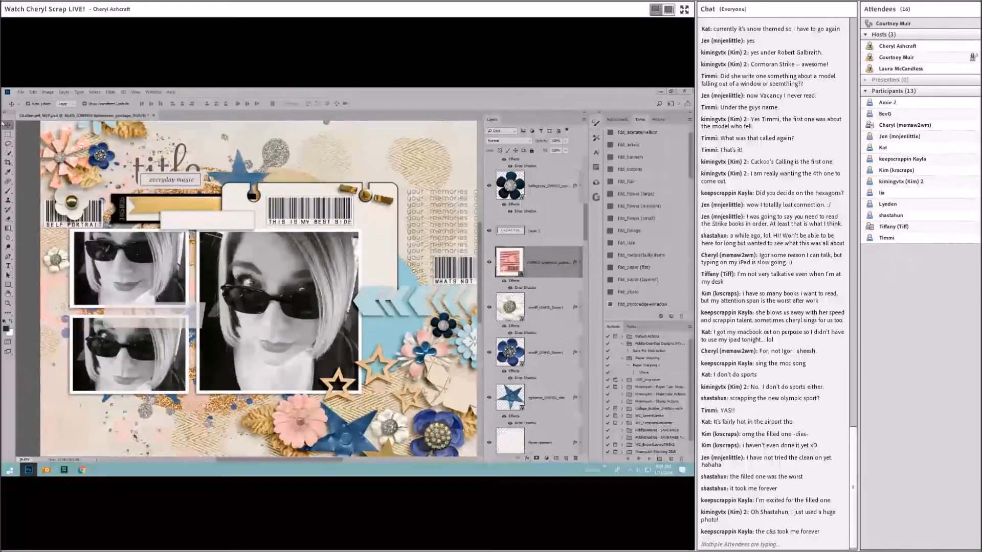
# Apply the fdd_paper (flat) style to the "everyday magic" label, then enlarge it and position it over the title placeholder.
pyautogui.click(530, 224)
pyautogui.click(650, 264)
pyautogui.moveTo(196, 182); pyautogui.dragTo(230, 191)
pyautogui.hotkey('ctrl', 't')
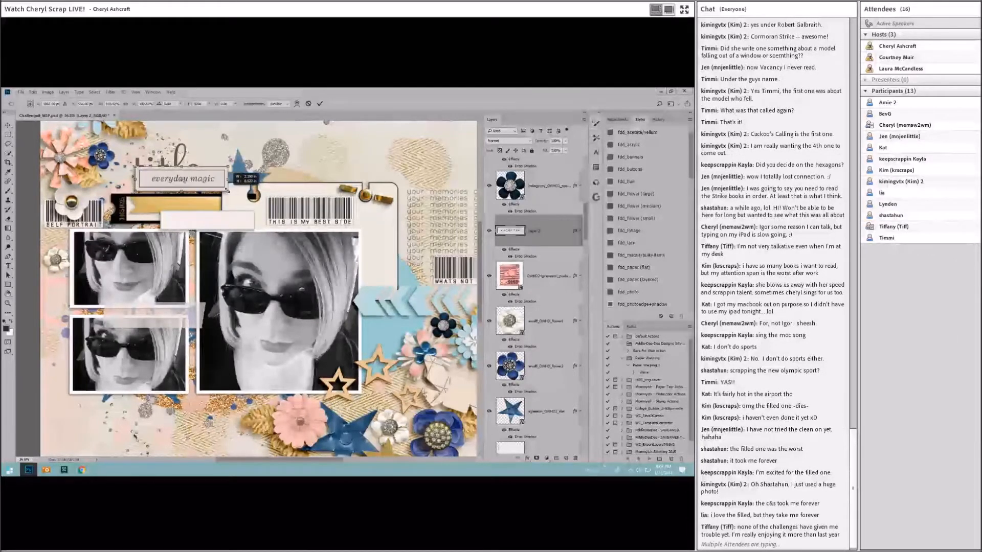
pyautogui.press('Return')
pyautogui.moveTo(205, 181); pyautogui.dragTo(196, 182)
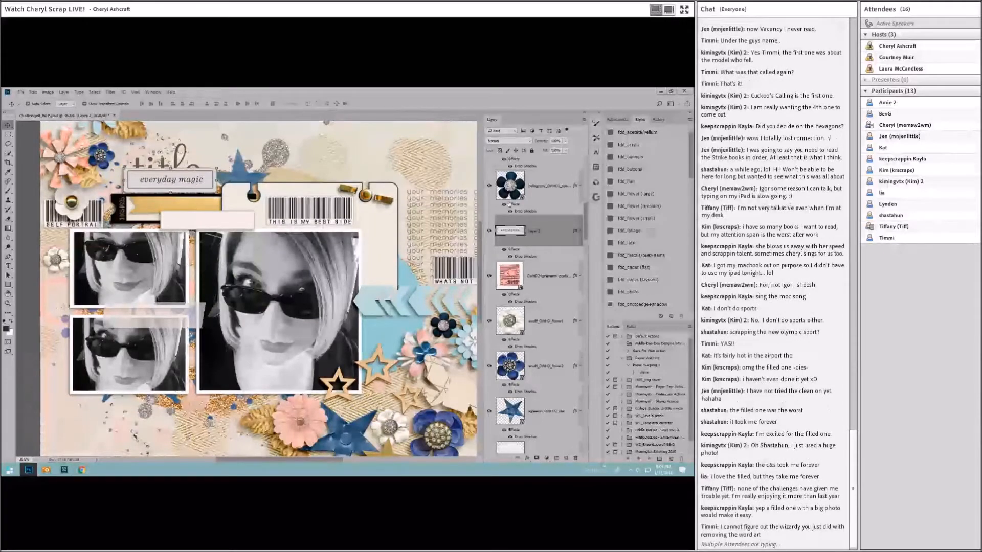
# Delete the placeholder "title" layer behind the "everyday magic" label.
pyautogui.scroll(-2, 539, 324)
pyautogui.scroll(-10, 538, 323)
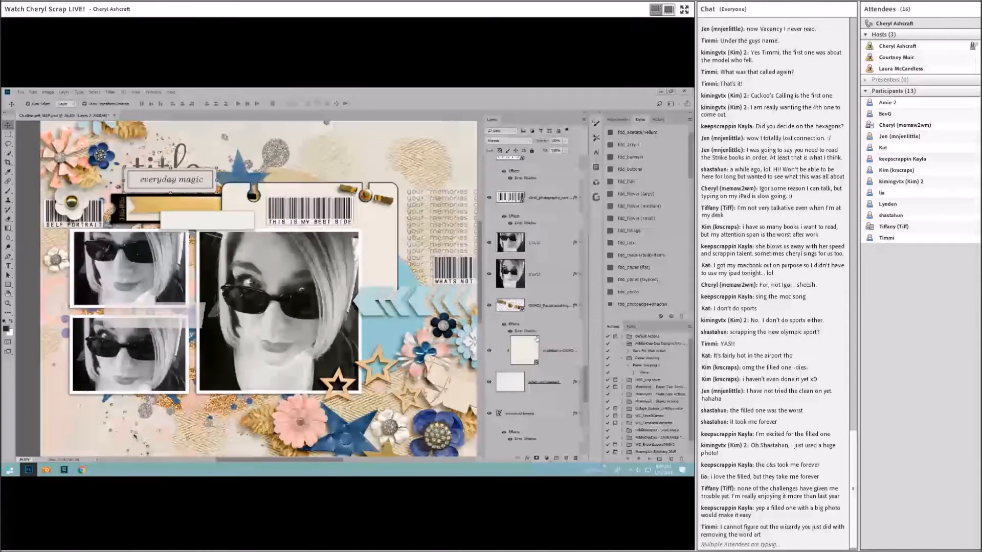
pyautogui.scroll(-4, 537, 338)
pyautogui.rightClick(546, 222)
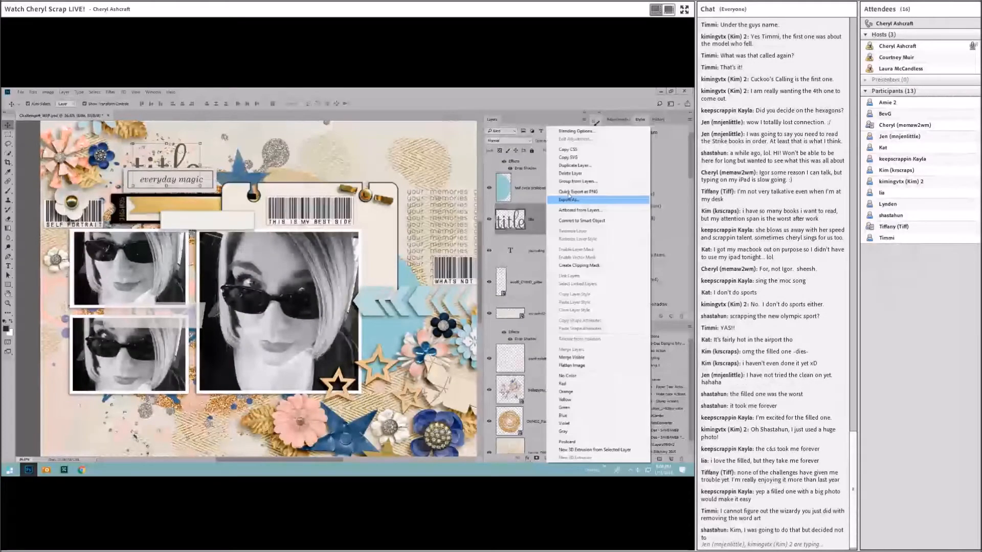
pyautogui.click(558, 174)
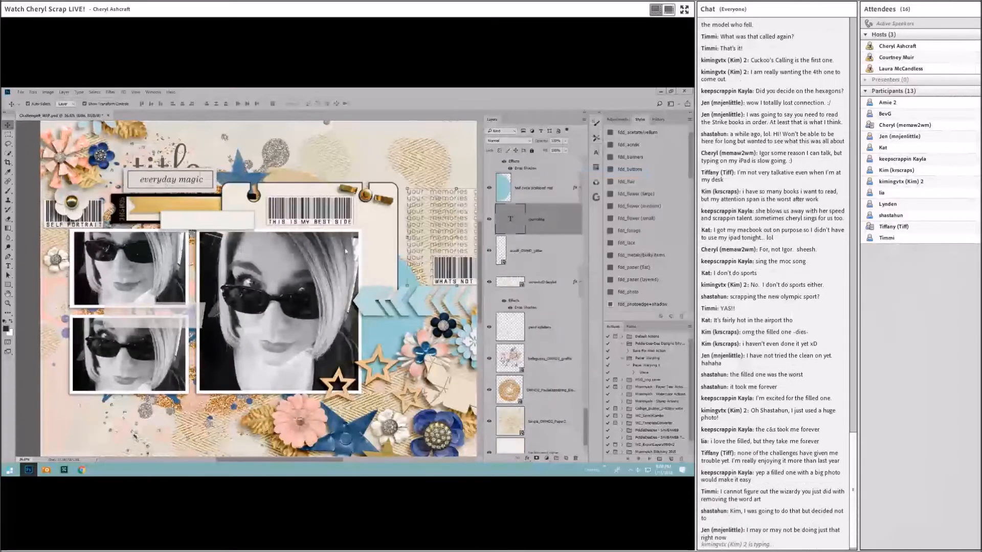
pyautogui.scroll(-3, 387, 257)
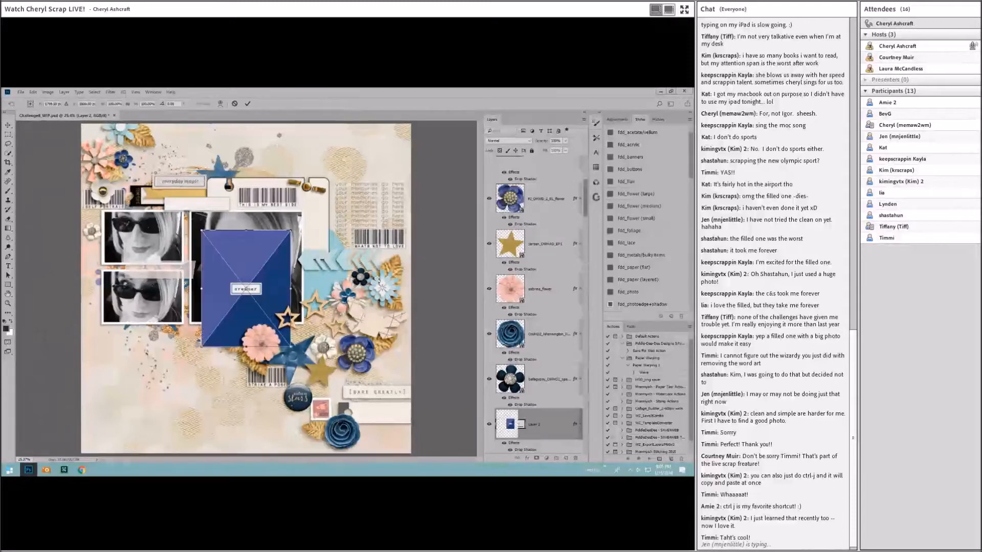
# Place the blue "dreamer" card over the photos, copy its label onto a new layer and hide the card.
pyautogui.press('Return')
pyautogui.moveTo(242, 216); pyautogui.dragTo(188, 222)
pyautogui.click(8, 135)
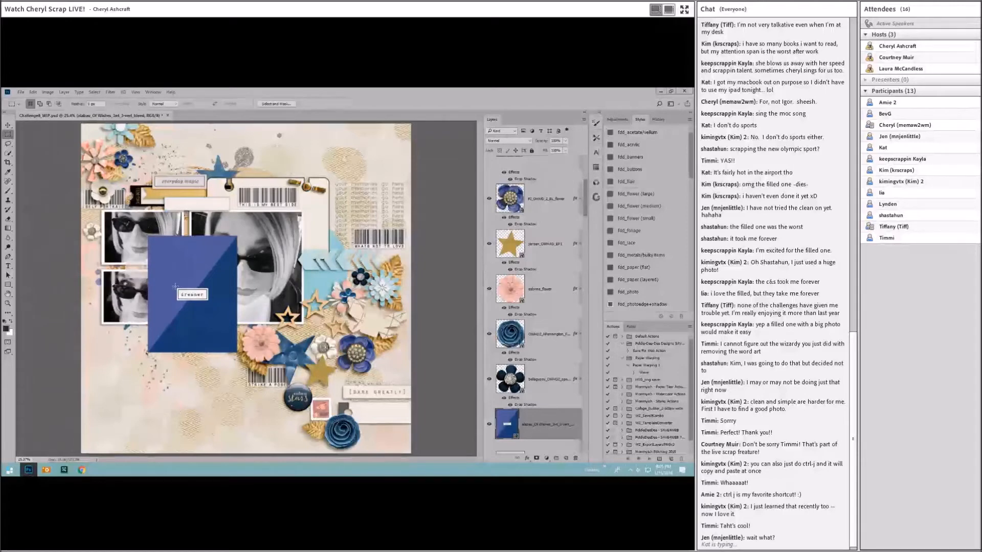
pyautogui.moveTo(175, 287); pyautogui.dragTo(210, 302)
pyautogui.hotkey('ctrl', 'j')
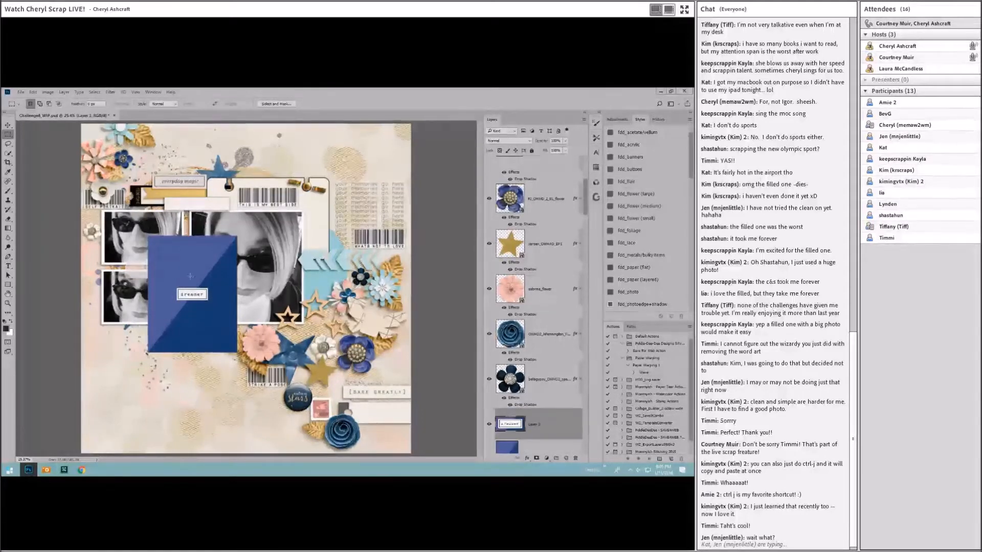
pyautogui.scroll(-3, 550, 323)
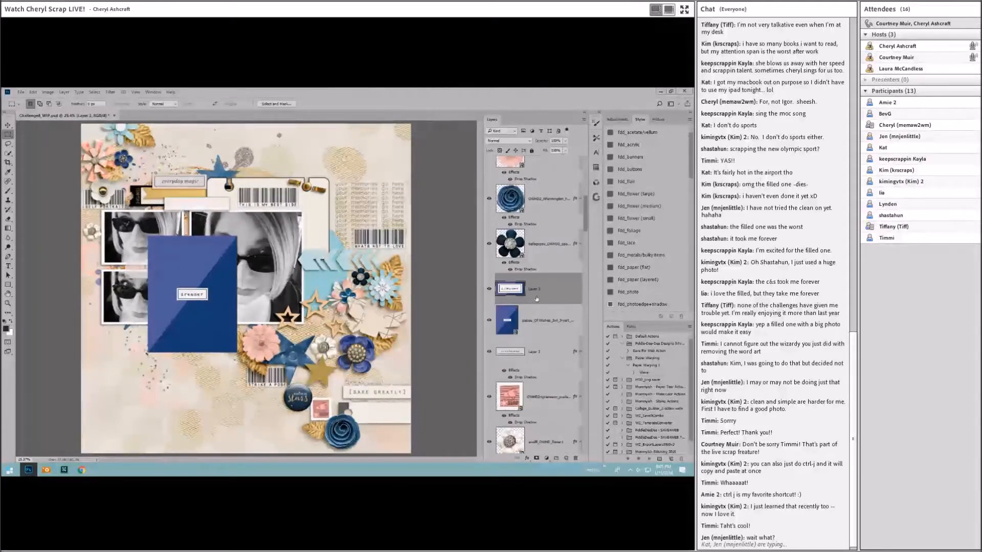
pyautogui.click(489, 323)
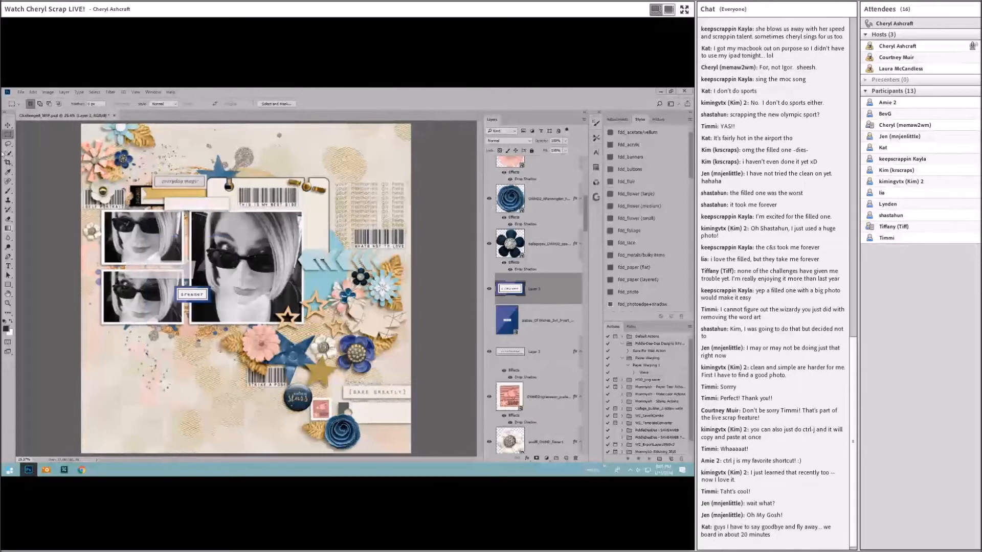
# Move the cut-out "dreamer" label beside the large photo, then delete both the label and the hidden card layer.
pyautogui.press('v')
pyautogui.moveTo(208, 294); pyautogui.dragTo(339, 207)
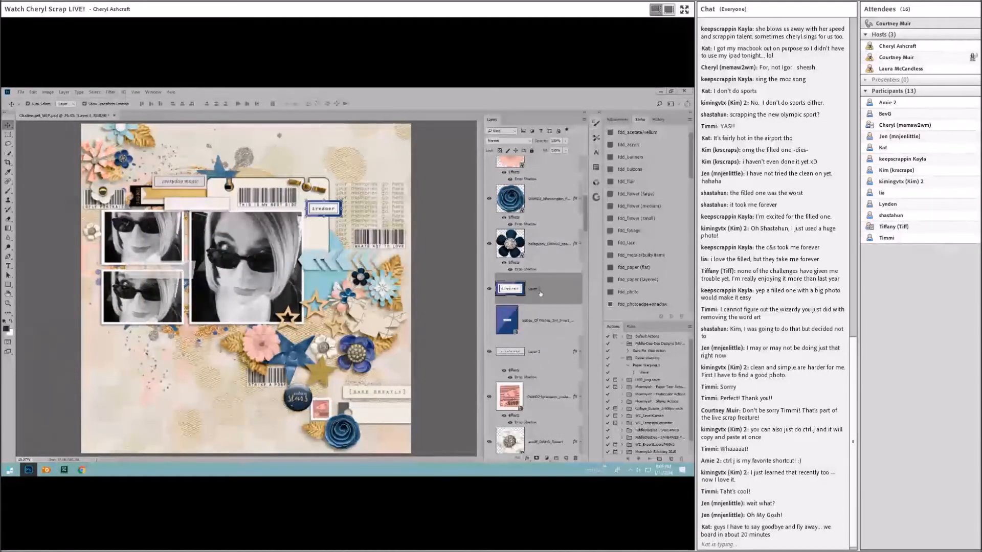
pyautogui.press('Delete')
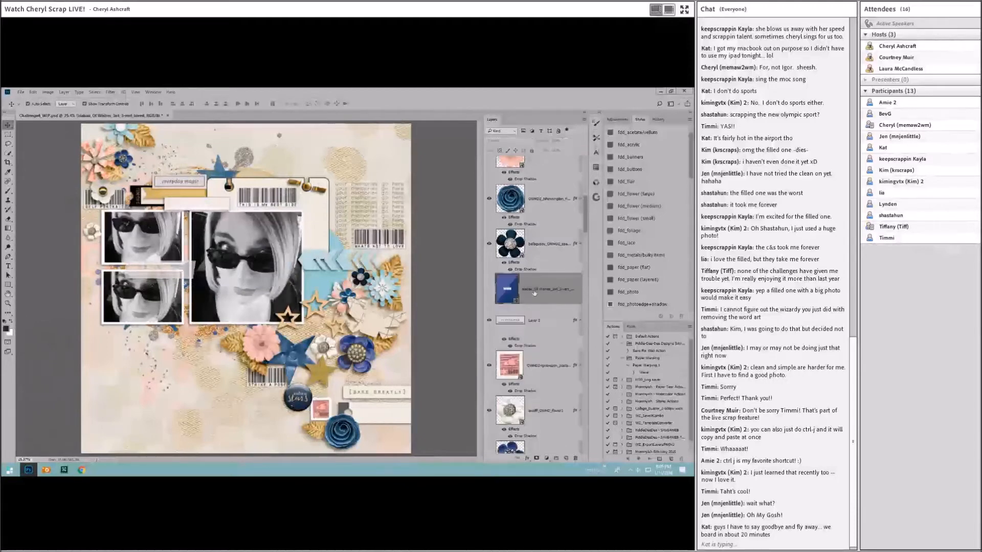
pyautogui.rightClick(544, 288)
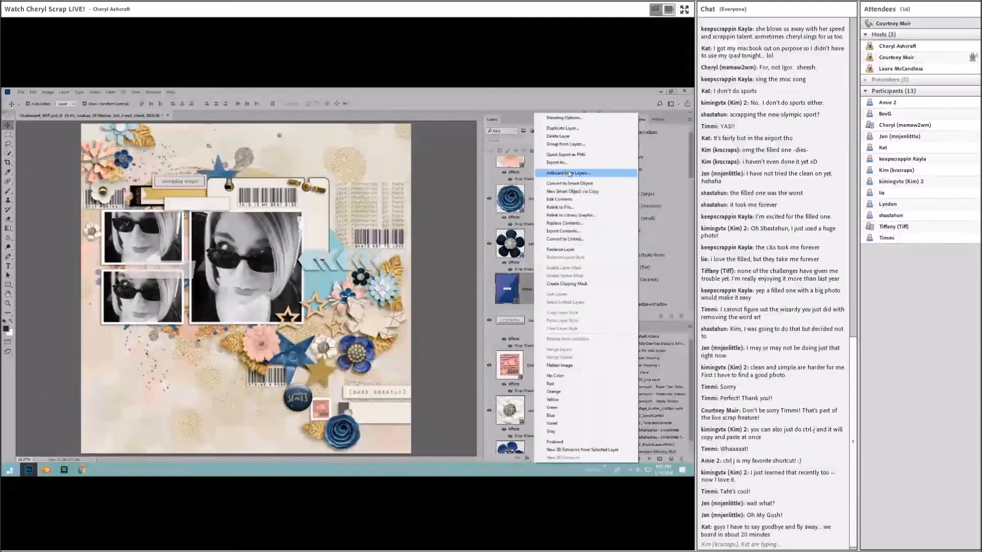
pyautogui.click(558, 137)
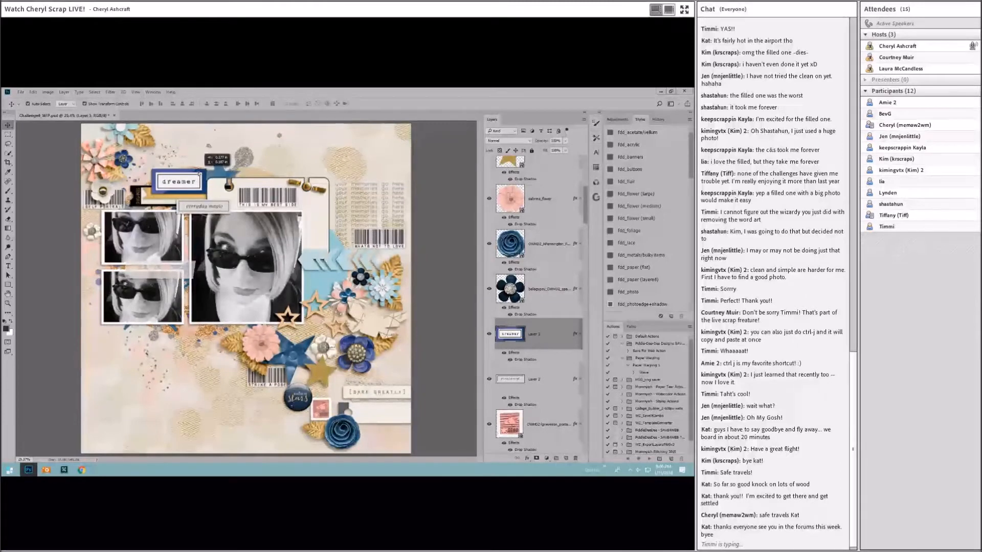
# Position the blue-framed "dreamer" label above the gold ribbon, beside the blue star, and select the placeholder flower near the butterfly.
pyautogui.moveTo(193, 171); pyautogui.dragTo(195, 172)
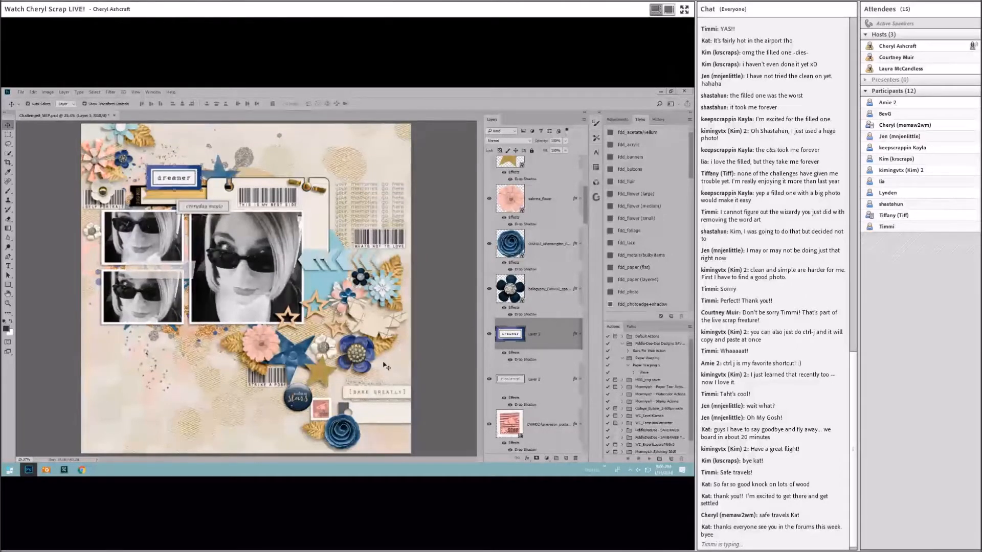
pyautogui.click(376, 324)
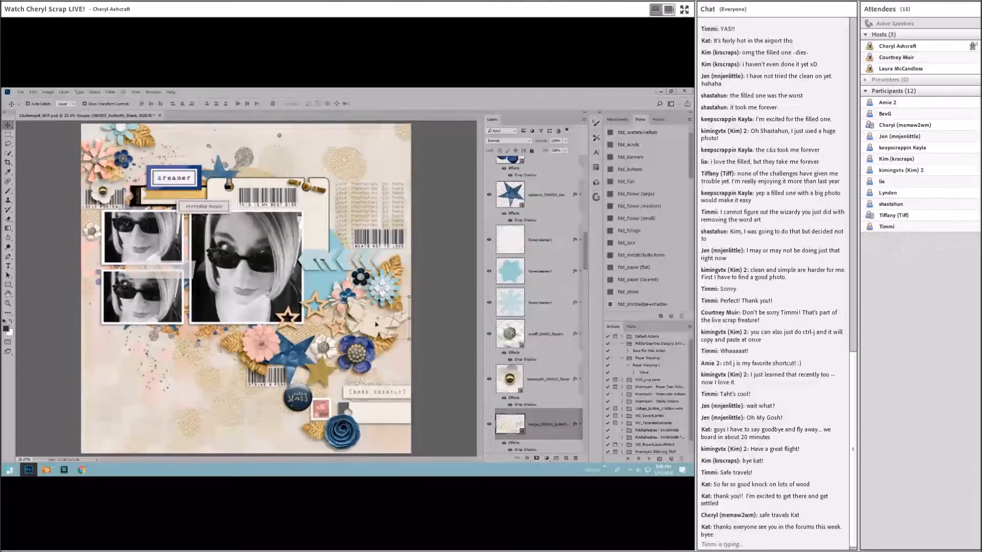
pyautogui.click(379, 290)
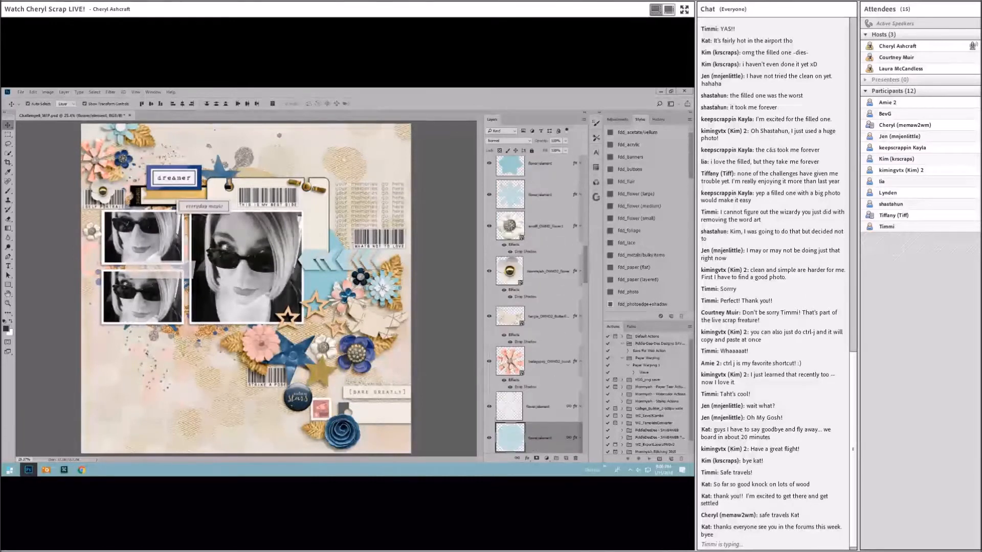
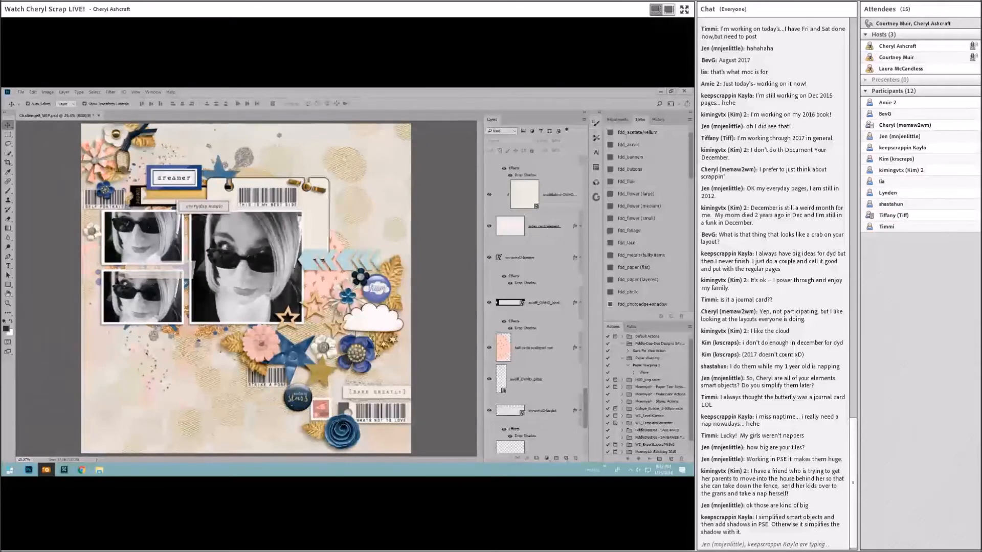
# Place the plaid paper, clip it to the strip between the two small photos and merge it with that strip.
pyautogui.click(446, 183)
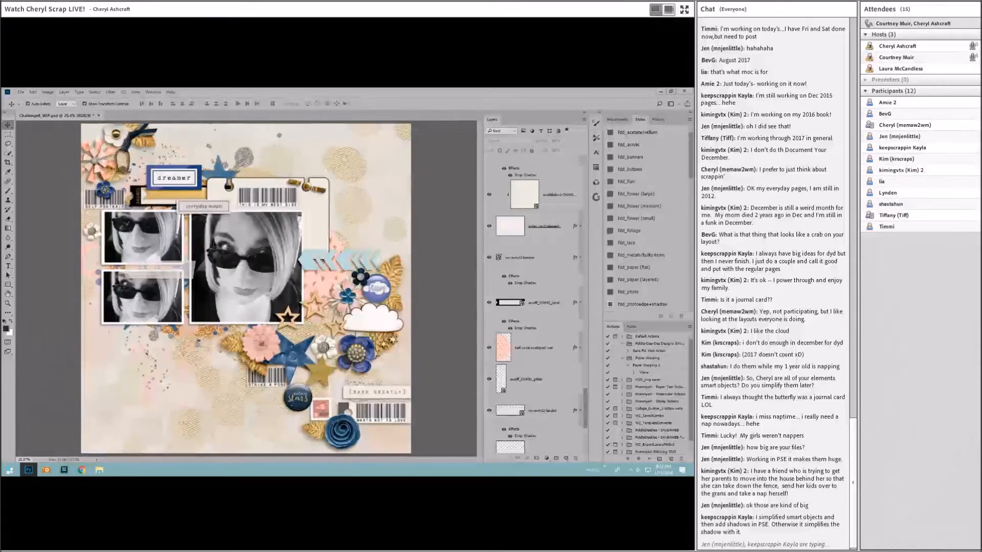
pyautogui.click(188, 267)
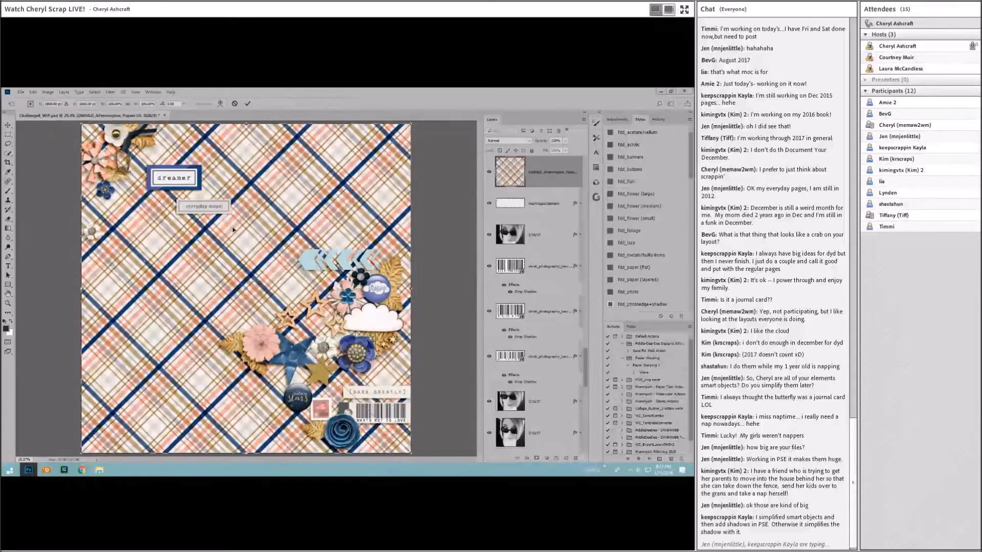
pyautogui.press('Return')
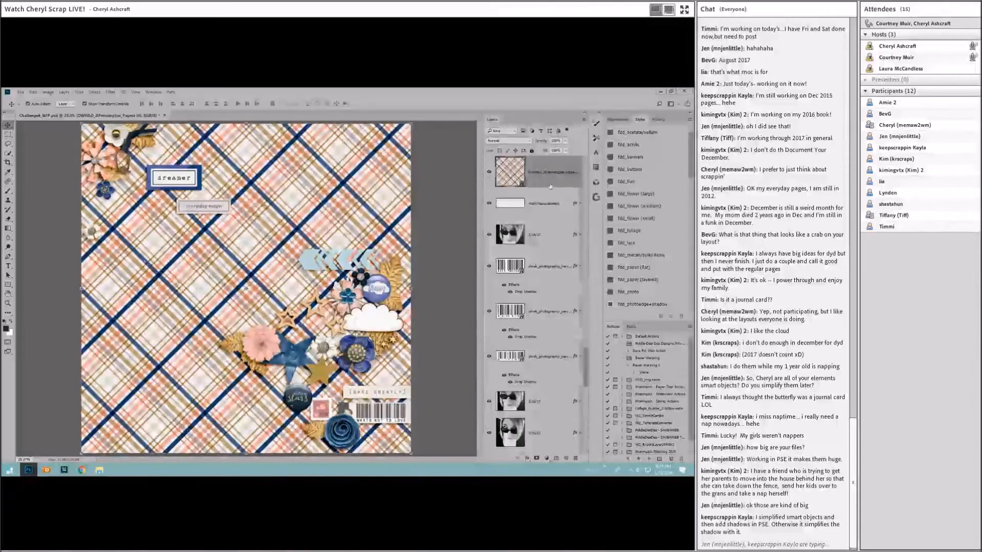
pyautogui.hotkey('ctrl', 'alt', 'g')
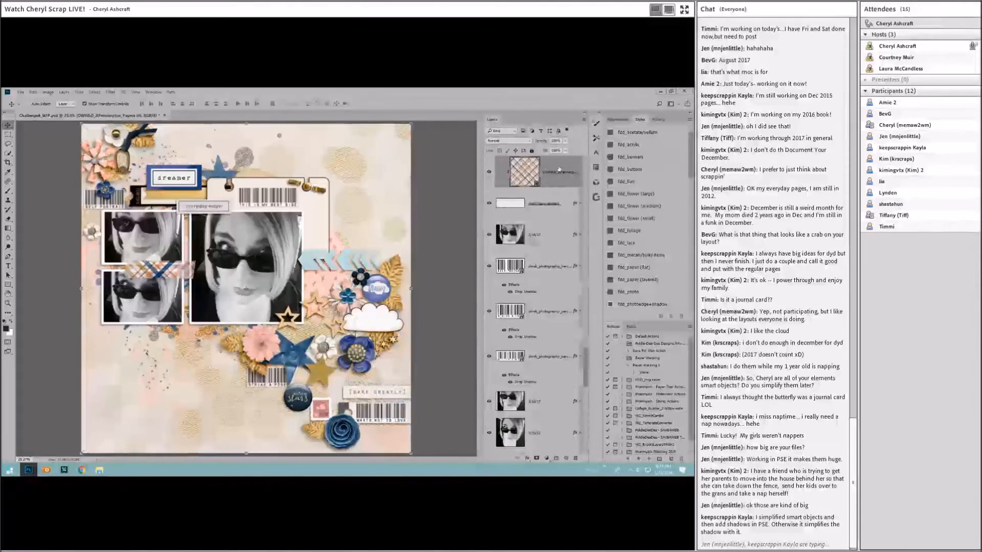
pyautogui.hotkey('ctrl', 'e')
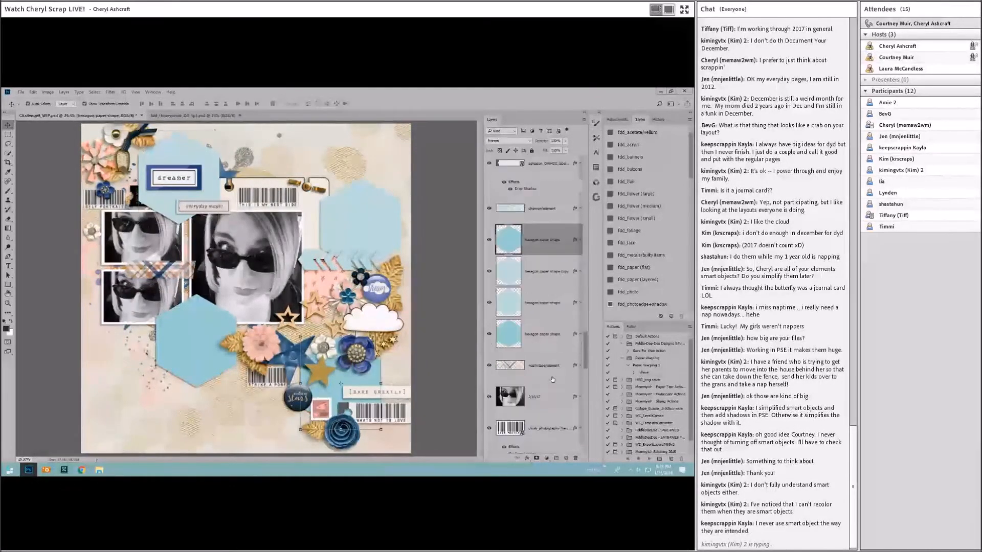
# Move the four hexagon paper shape layers down the layer stack to just above the patterned background paper.
pyautogui.moveTo(537, 475); pyautogui.dragTo(540, 393)
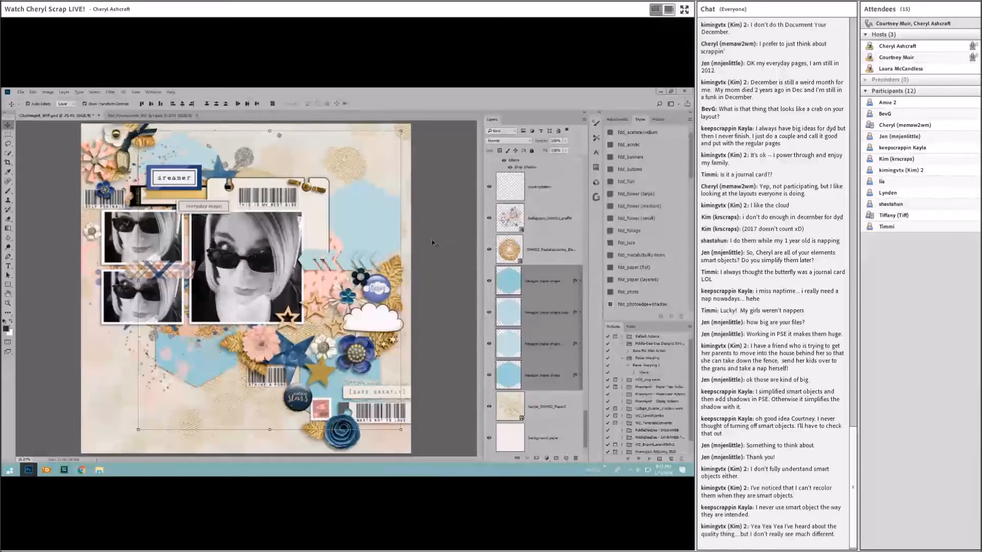
pyautogui.click(438, 244)
pyautogui.click(382, 224)
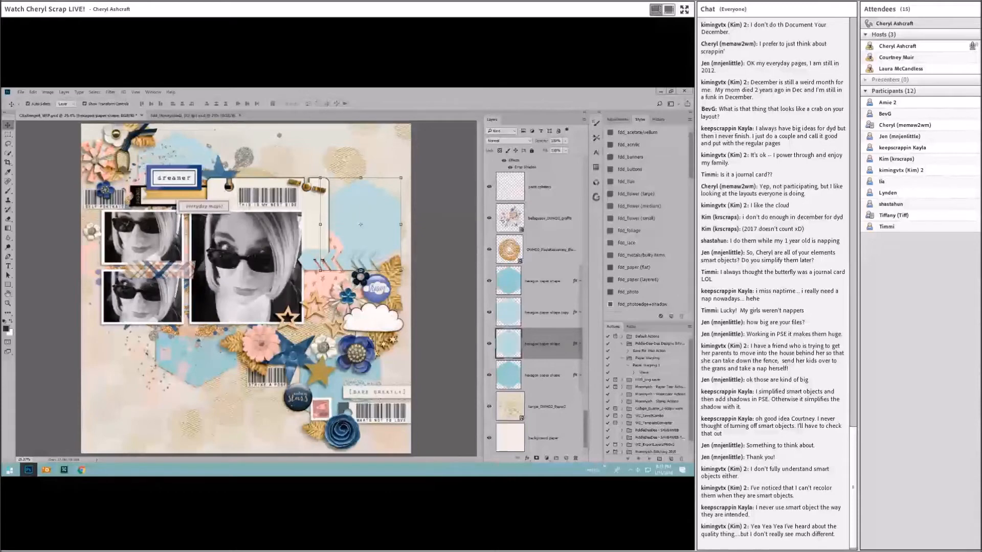
# Place the pink patterned paper, clip it to the hexagon behind the "dreamer" label and merge the two.
pyautogui.click(201, 157)
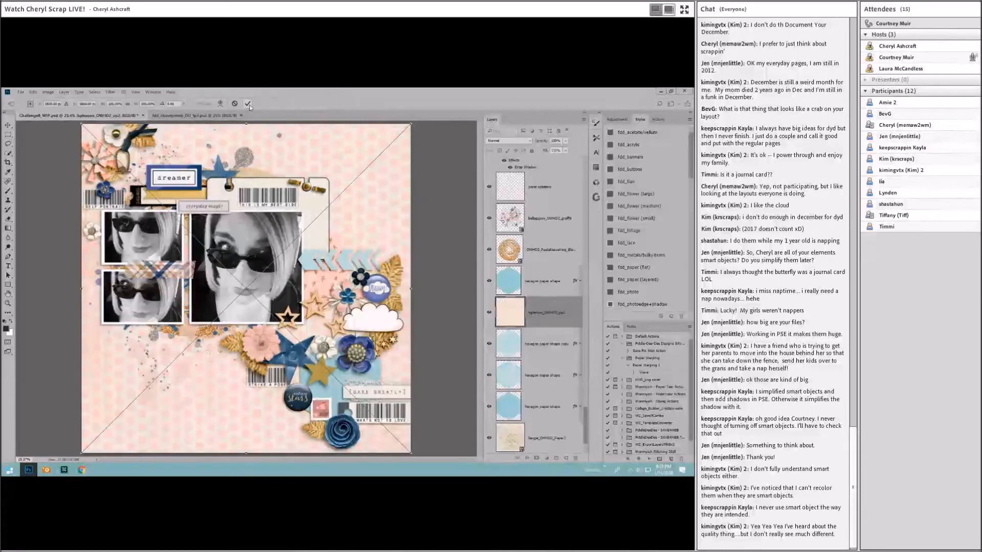
pyautogui.click(248, 104)
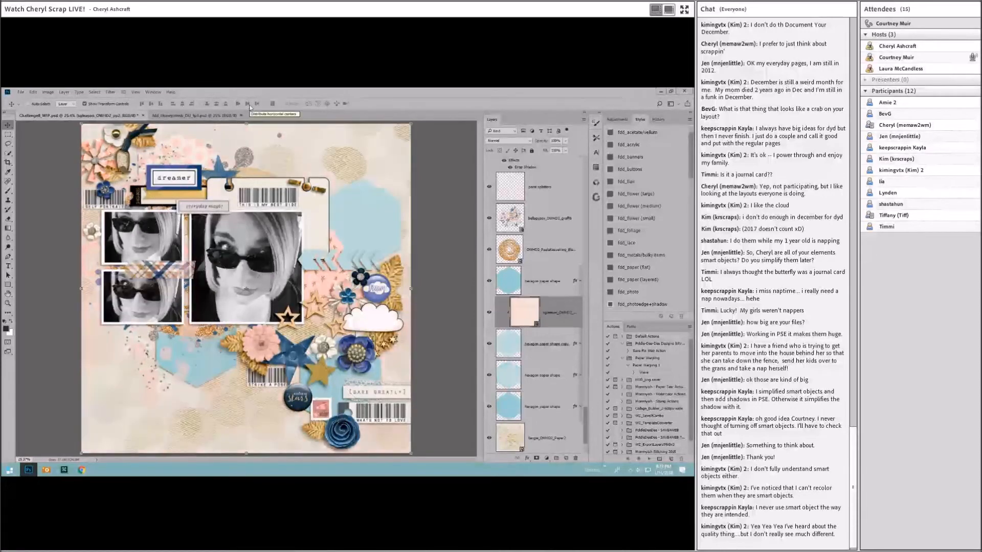
pyautogui.hotkey('ctrl', 'e')
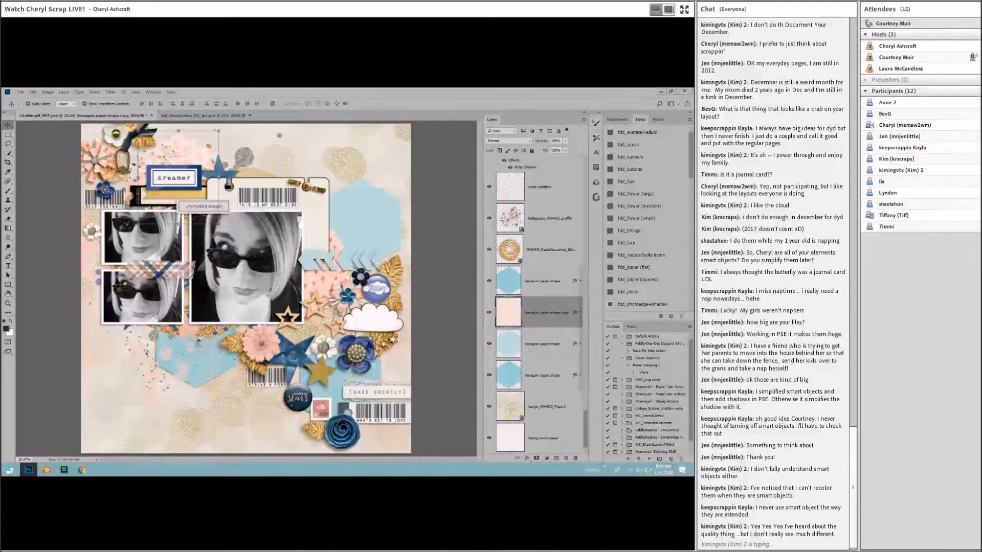
pyautogui.click(341, 383)
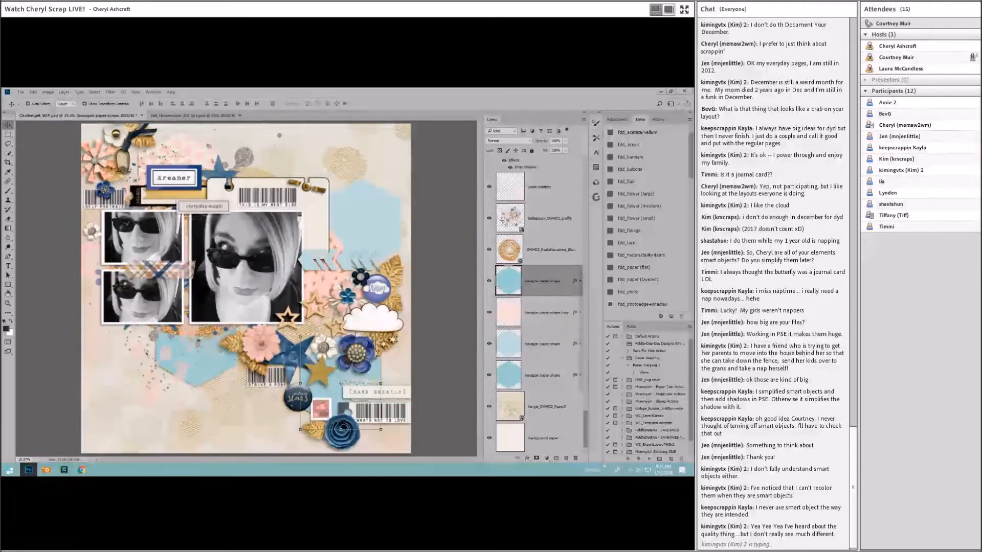
# Place the coral patterned paper, clip it to the hexagon behind the lower flower and star cluster and merge the two.
pyautogui.moveTo(291, 337); pyautogui.dragTo(282, 324)
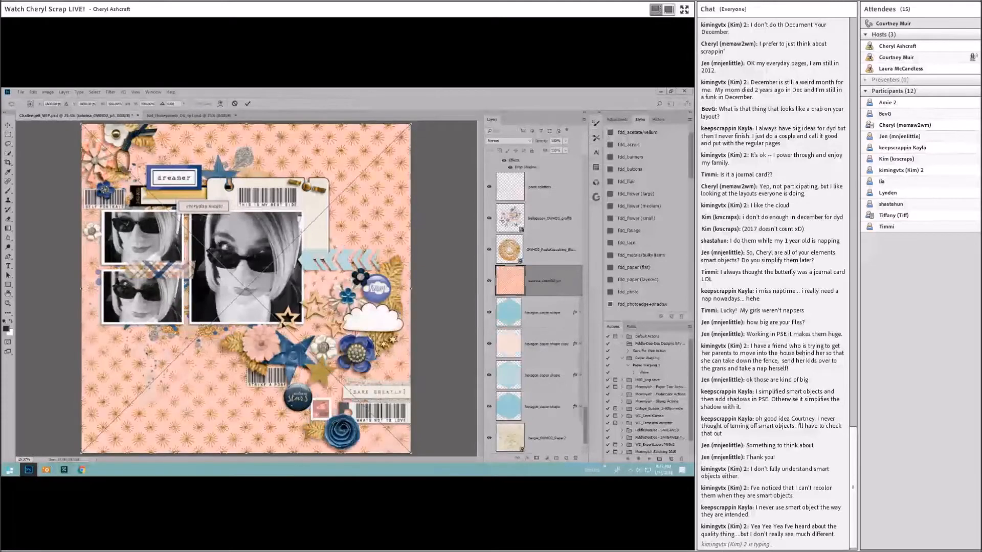
pyautogui.click(247, 103)
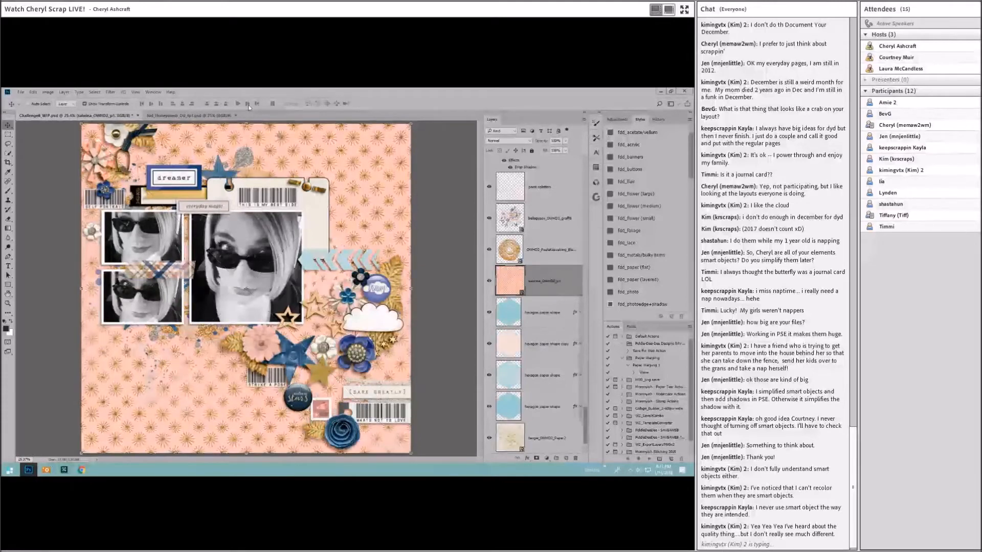
pyautogui.hotkey('ctrl', 'alt', 'g')
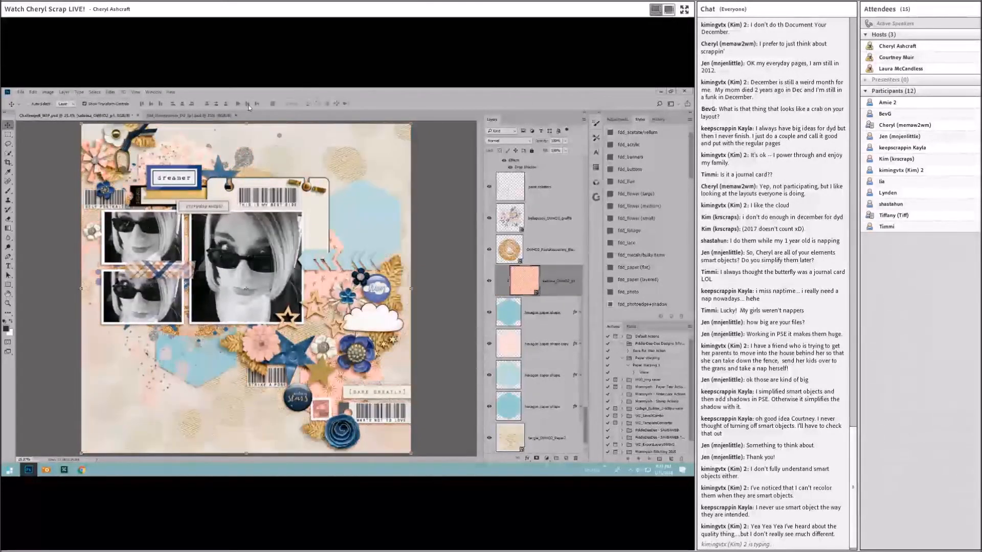
pyautogui.hotkey('ctrl', 'e')
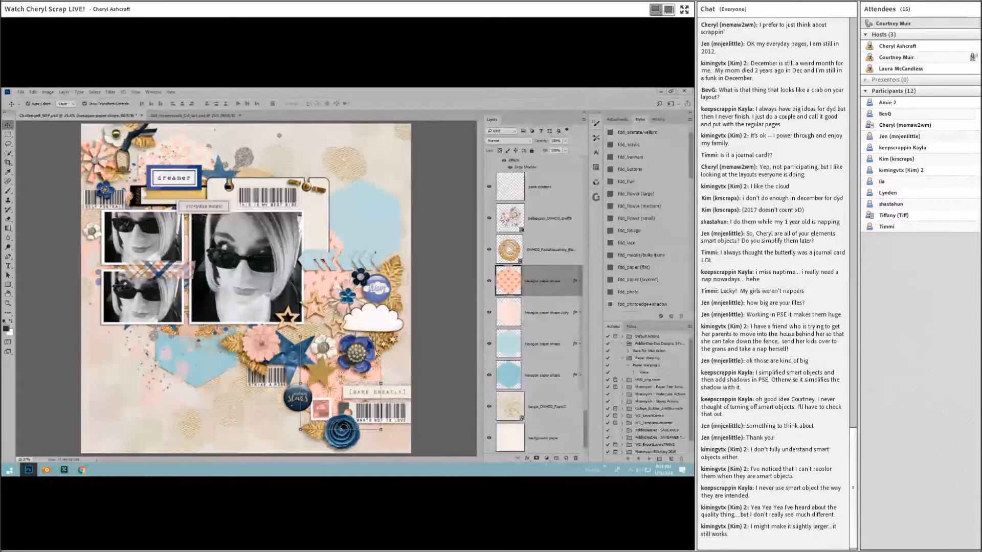
# Place the pale pink paper, clip it to the paint splatters layer and merge the two.
pyautogui.click(208, 334)
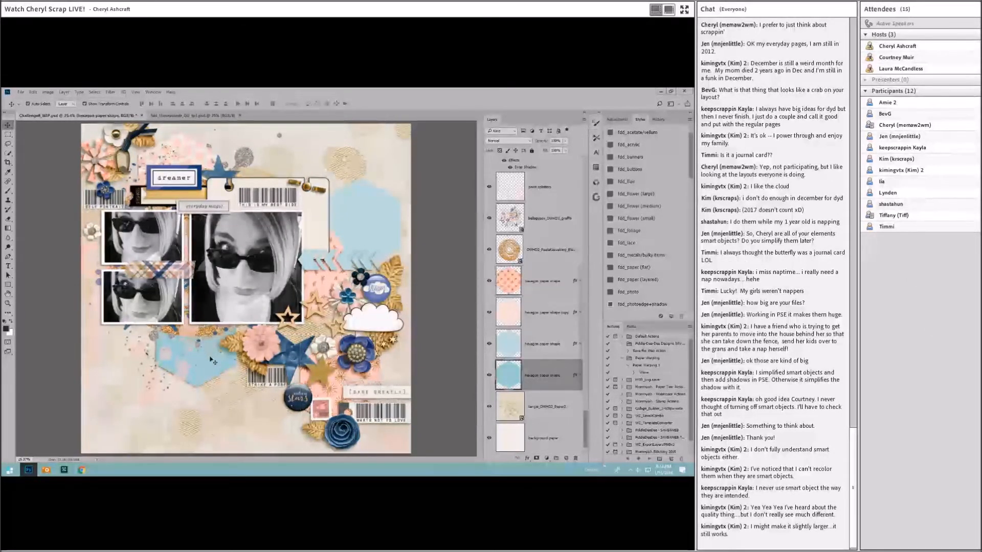
pyautogui.click(216, 365)
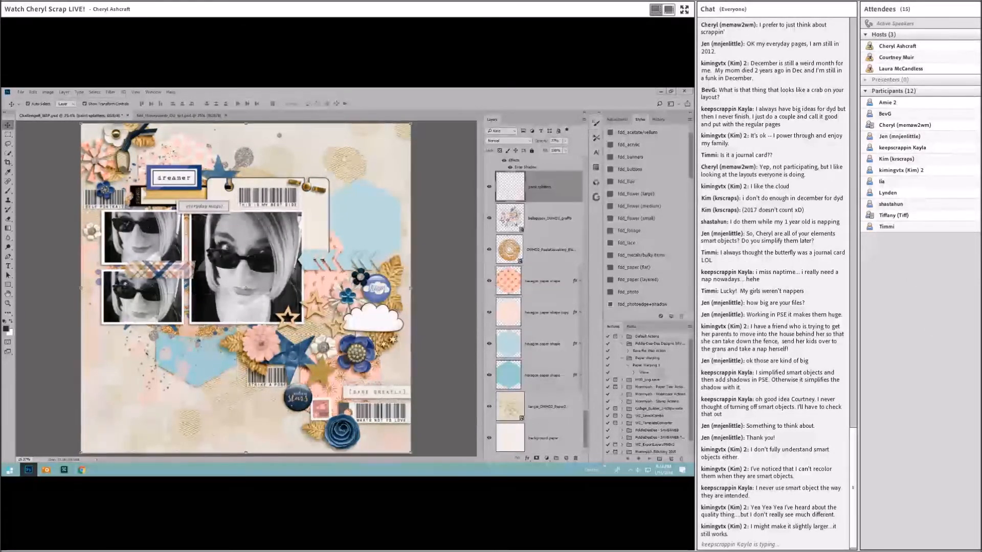
pyautogui.hotkey('ctrl', 't')
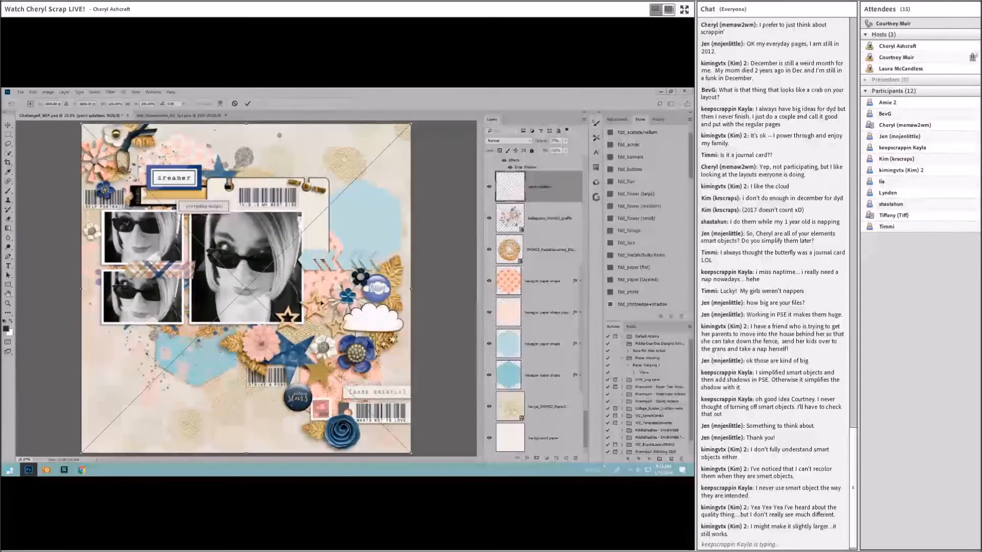
pyautogui.click(247, 104)
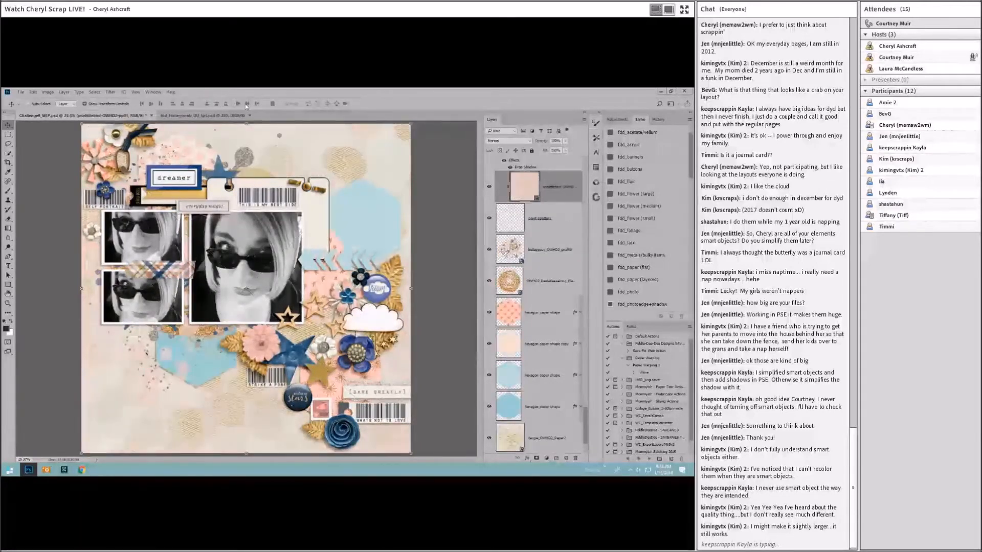
pyautogui.hotkey('ctrl', 'e')
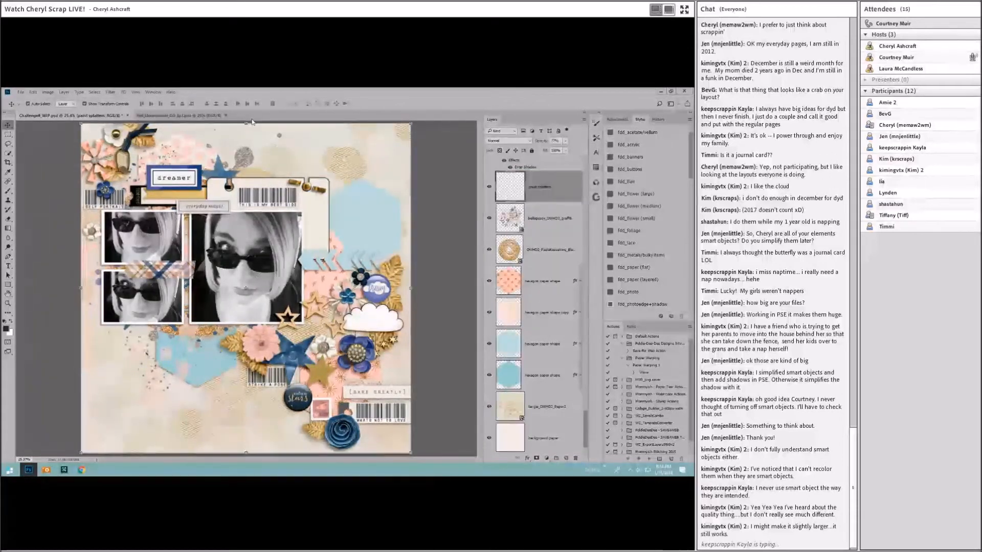
# Place the pink text-patterned paper, clip it to the hexagon below the small photos and merge the two.
pyautogui.click(217, 367)
pyautogui.moveTo(251, 336); pyautogui.dragTo(250, 336)
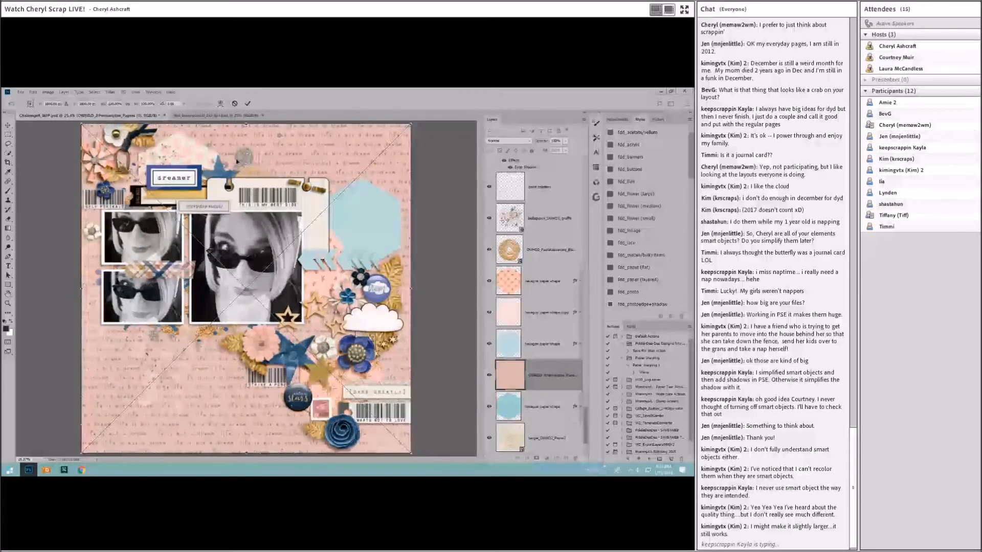
pyautogui.click(247, 104)
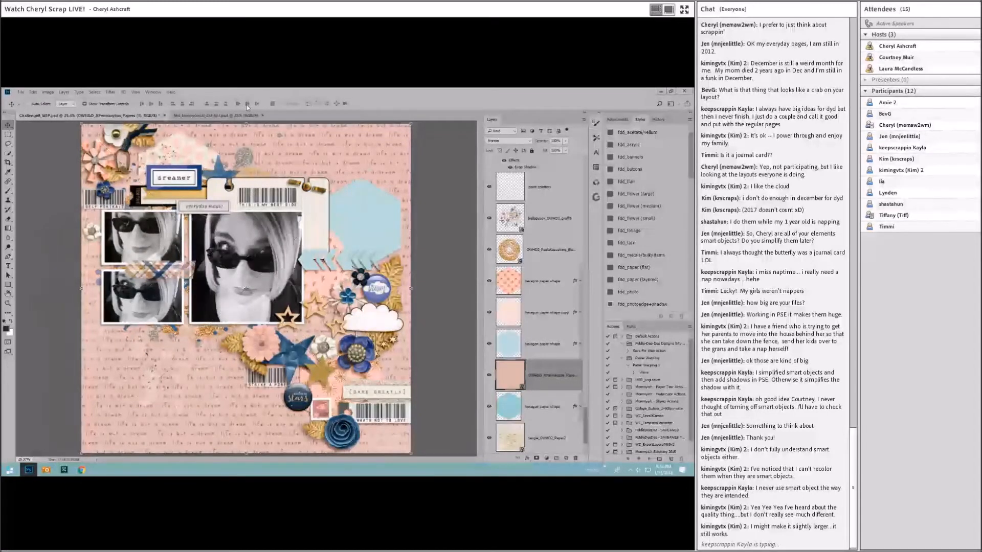
pyautogui.hotkey('ctrl', 'alt', 'g')
pyautogui.hotkey('ctrl', 'e')
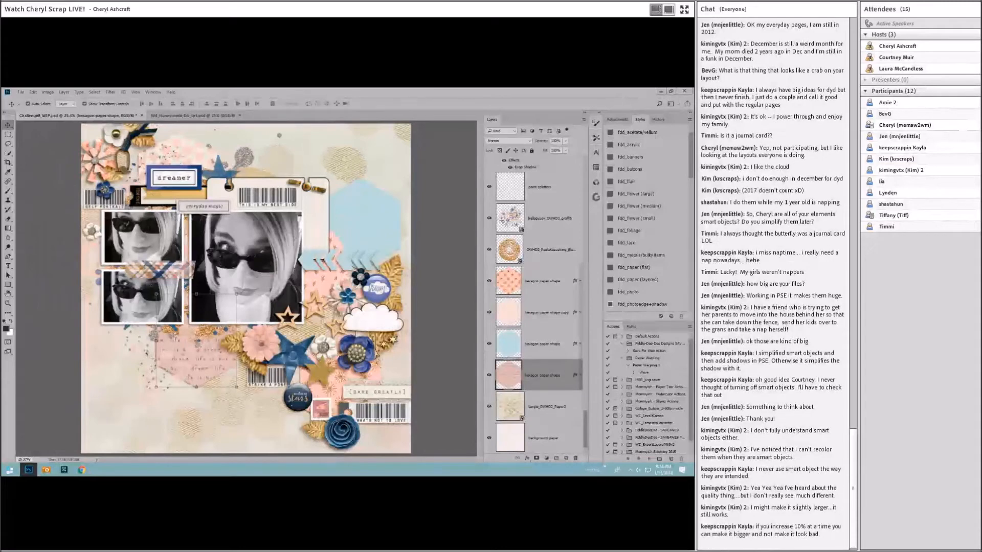
# Try the coral script paper on the blue hexagon beside the journal card by clipping it to that shape.
pyautogui.click(370, 229)
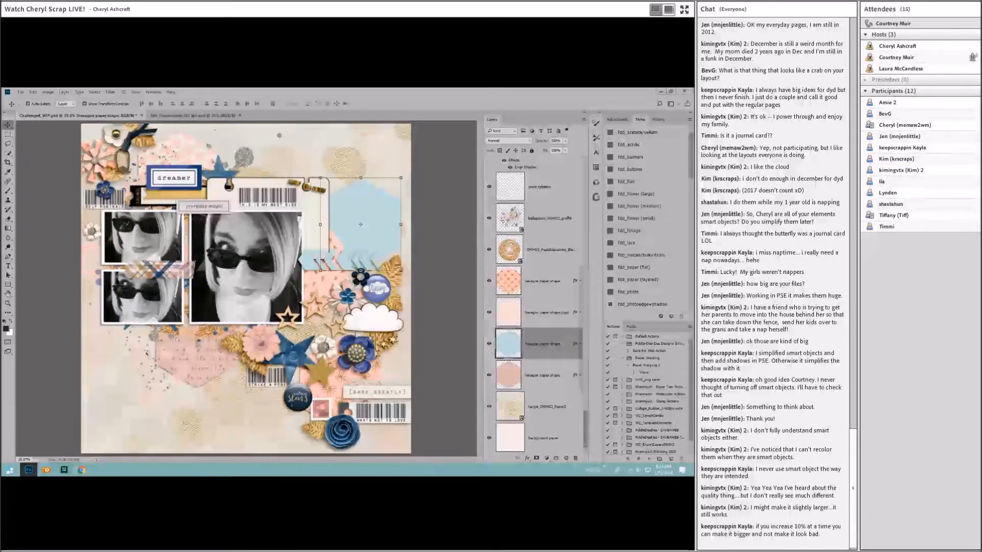
pyautogui.hotkey('ctrl', 't')
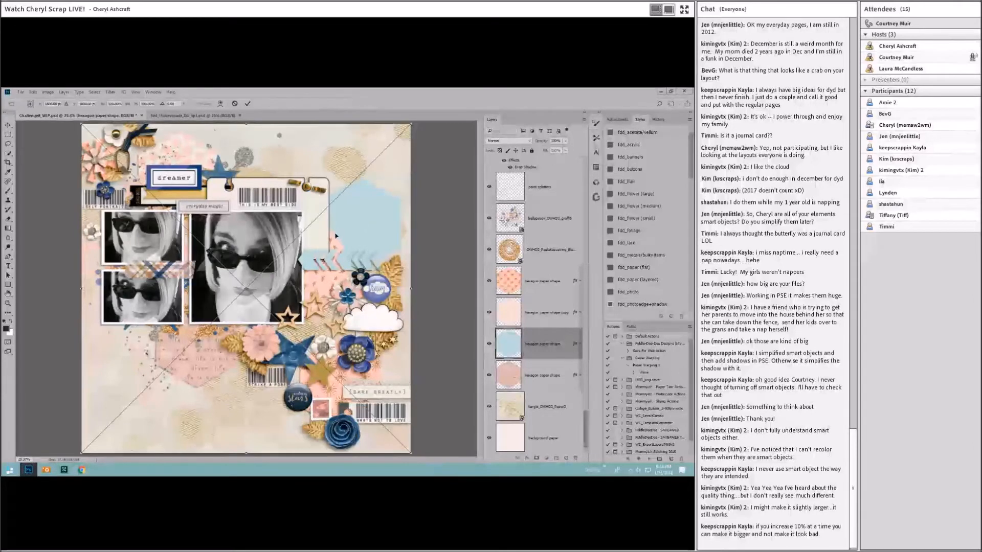
pyautogui.click(248, 104)
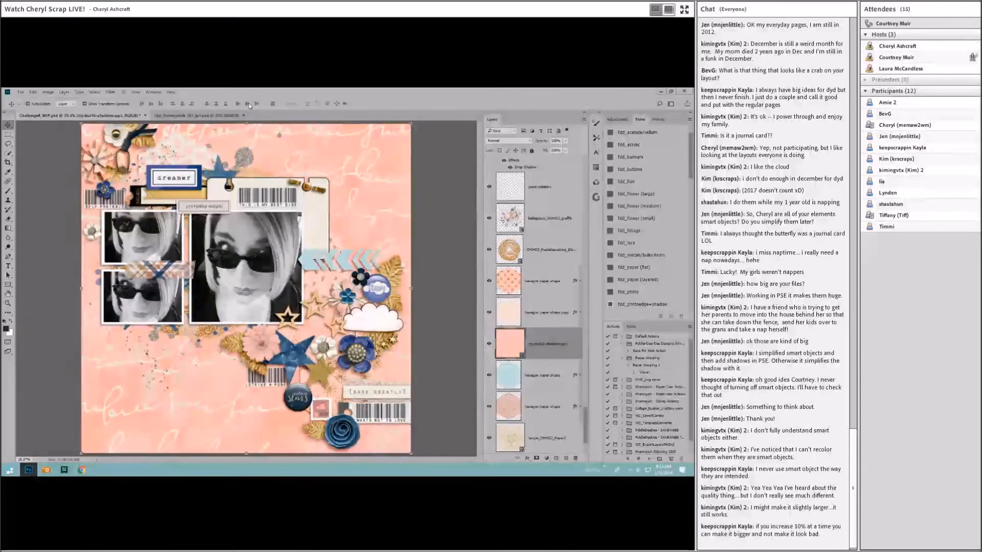
pyautogui.hotkey('ctrl', 'alt', 'g')
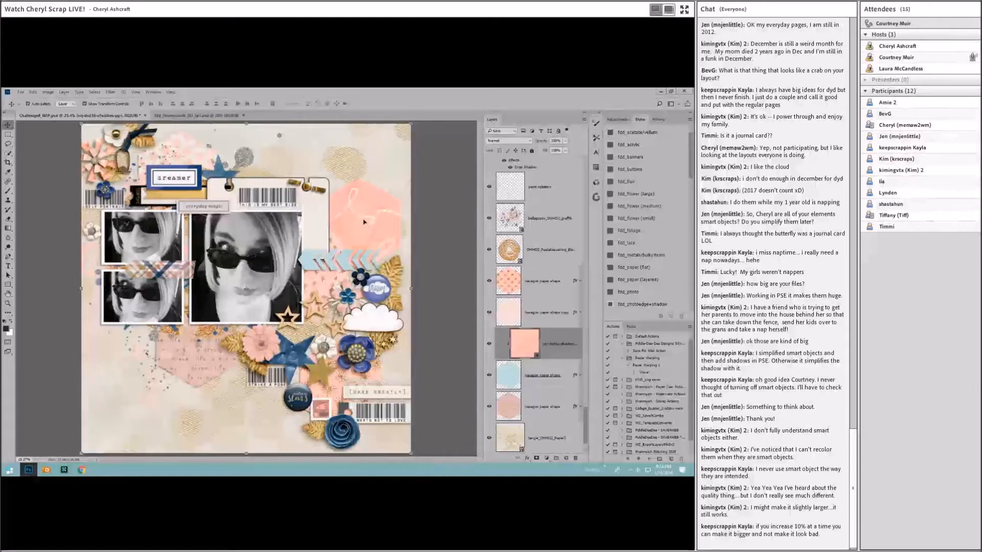
# Try the plaid paper on the hexagon beside the journal card, clipping it to the shape, shrinking it and rotating it.
pyautogui.moveTo(304, 238); pyautogui.dragTo(289, 249)
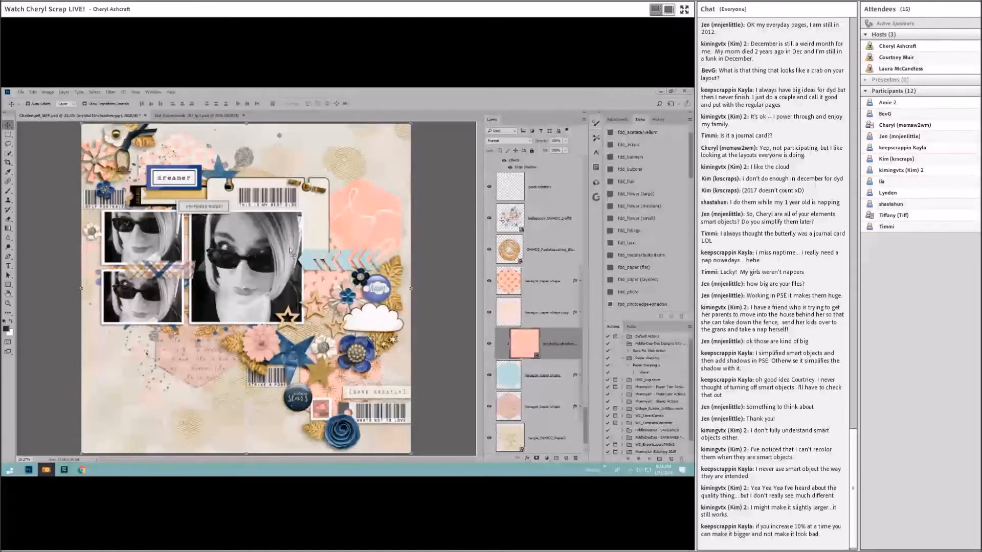
pyautogui.click(247, 103)
pyautogui.hotkey('ctrl', 'alt', 'g')
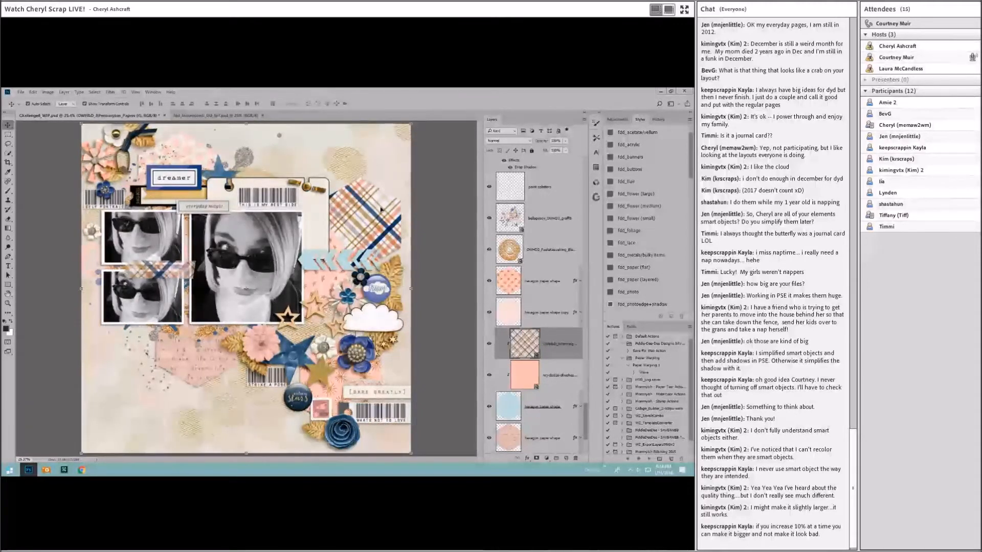
pyautogui.hotkey('ctrl', 't')
pyautogui.moveTo(411, 123); pyautogui.dragTo(396, 185)
pyautogui.moveTo(407, 152); pyautogui.dragTo(402, 147)
pyautogui.moveTo(372, 228); pyautogui.dragTo(378, 228)
pyautogui.moveTo(408, 186); pyautogui.dragTo(406, 181)
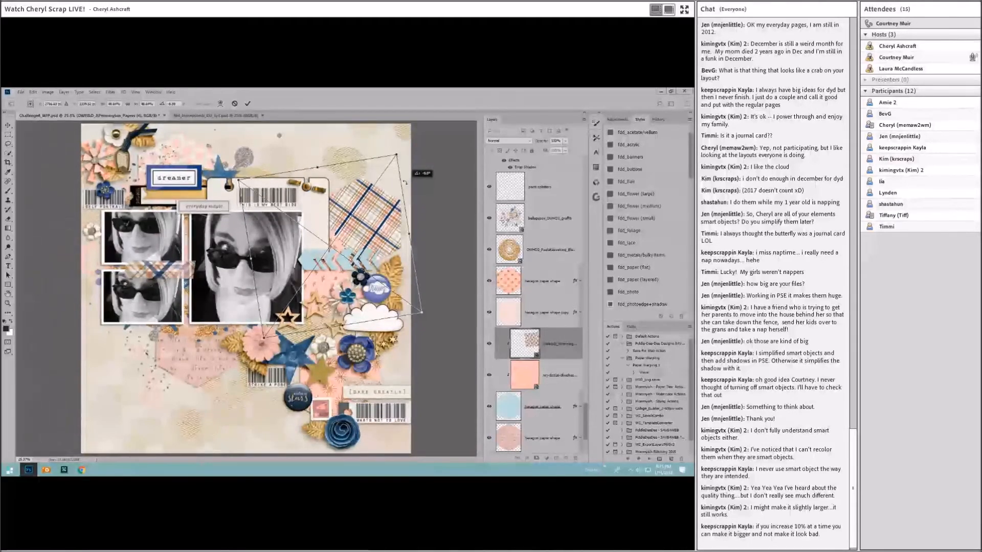
pyautogui.click(247, 103)
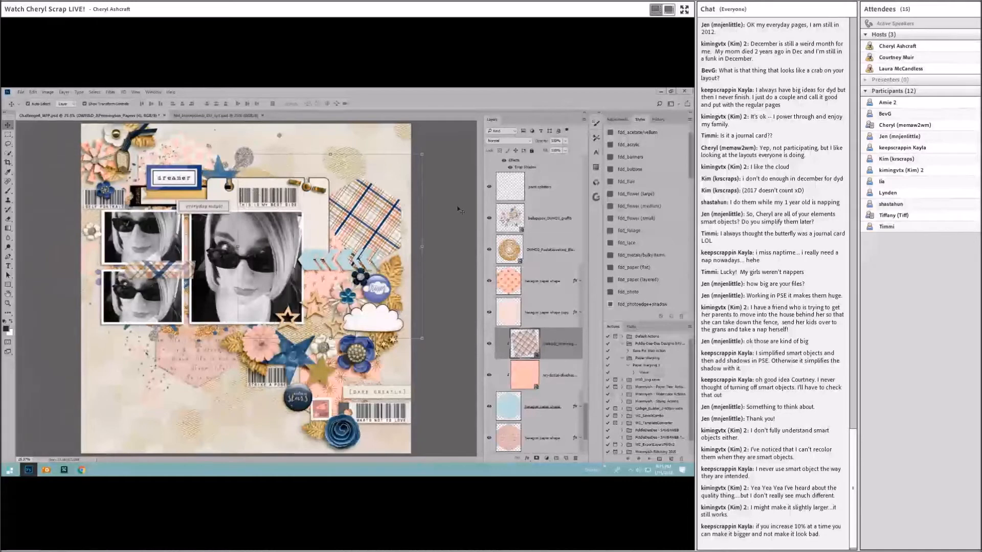
# Delete the coral script paper and the plaid paper clipped to the hexagon beside the journal card.
pyautogui.rightClick(553, 375)
pyautogui.click(592, 137)
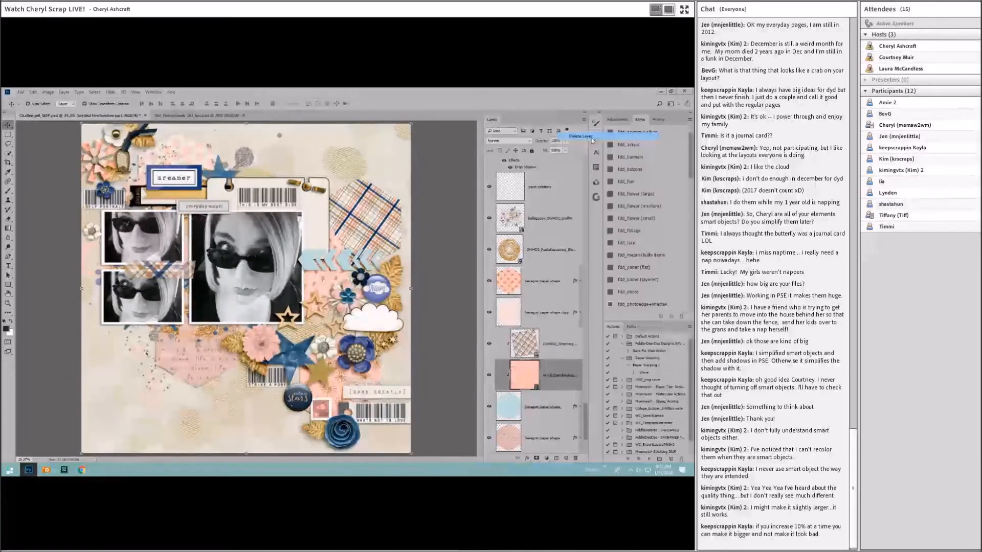
pyautogui.click(335, 205)
pyautogui.rightClick(549, 344)
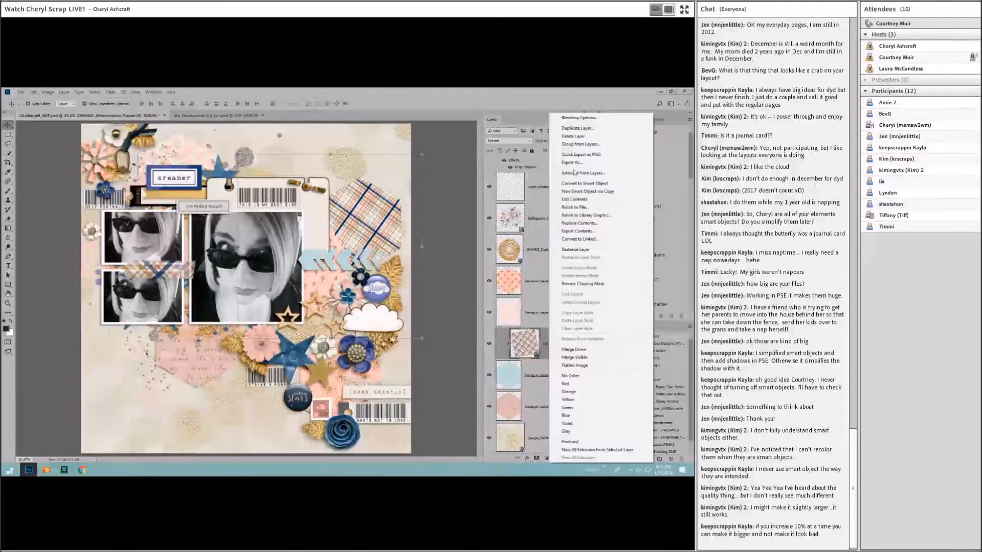
pyautogui.click(577, 137)
# Open the file dialog for loading additional layer styles and move it clear of the scrapbook page.
pyautogui.click(205, 371)
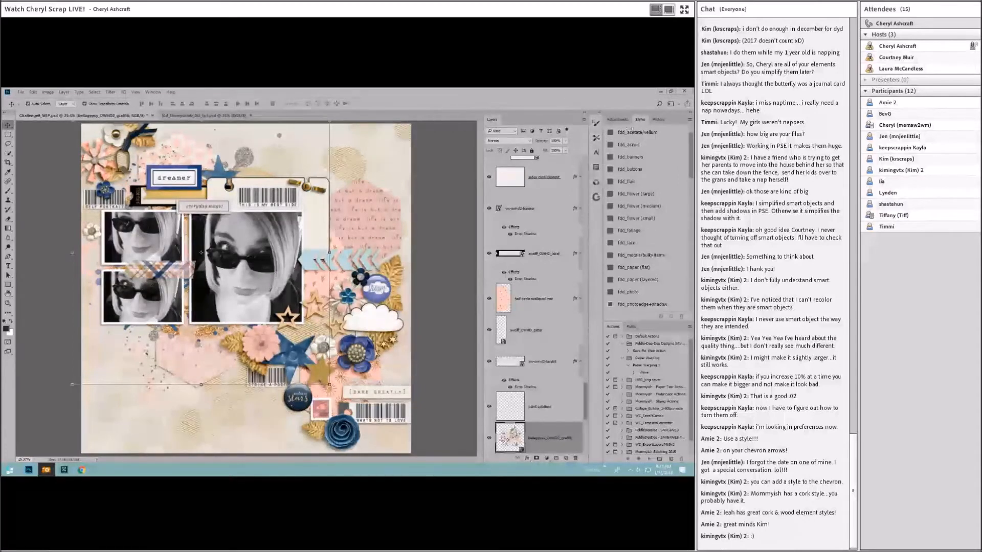
pyautogui.click(690, 120)
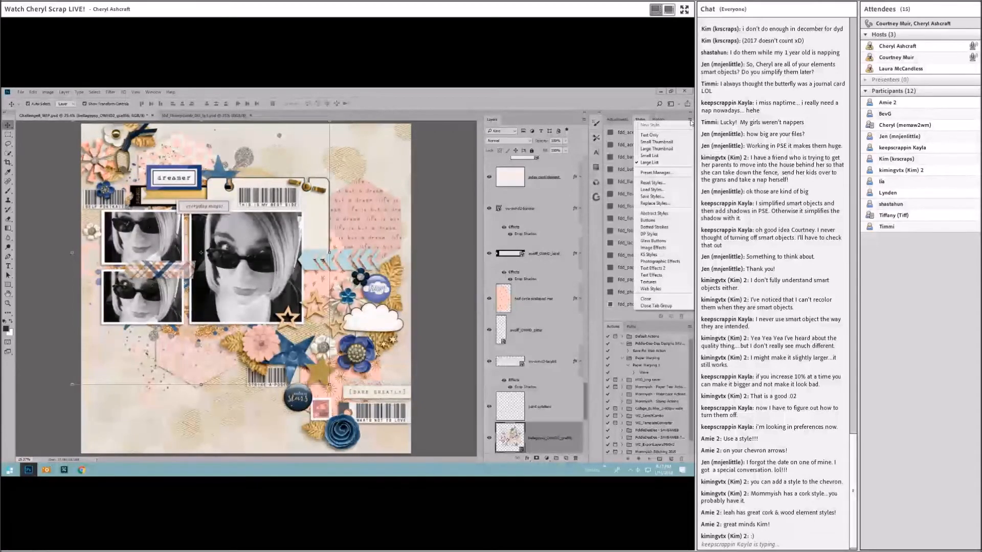
pyautogui.click(665, 189)
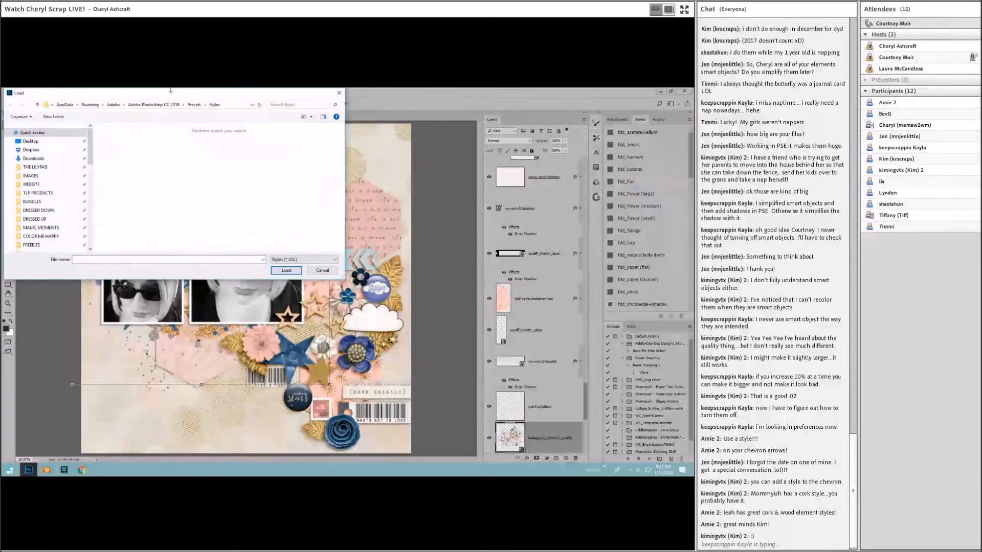
pyautogui.moveTo(179, 94); pyautogui.dragTo(694, 103)
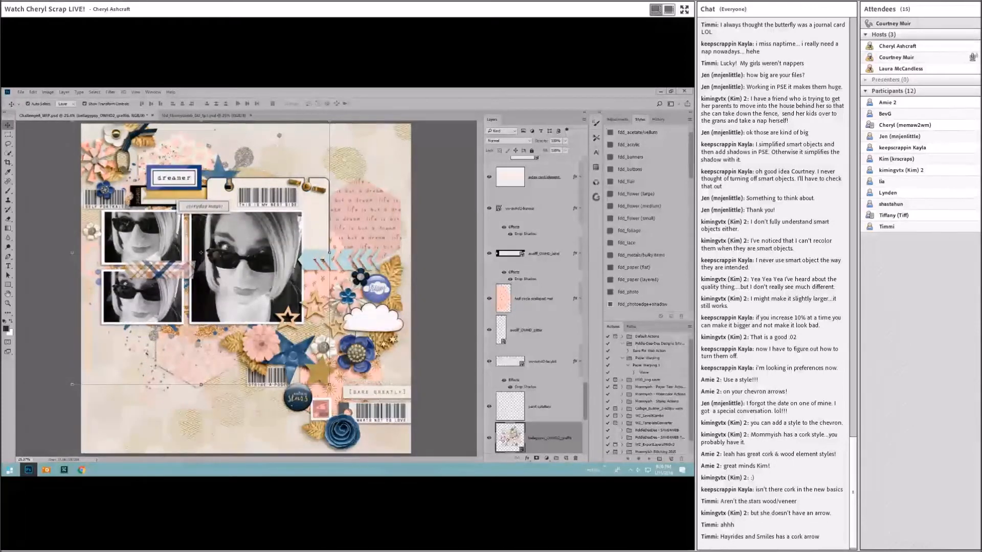
# Apply the "Just The Basics - Cork III" style to the light blue chevron strip beside the large photo.
pyautogui.moveTo(690, 165); pyautogui.dragTo(684, 295)
pyautogui.scroll(-2, 685, 295)
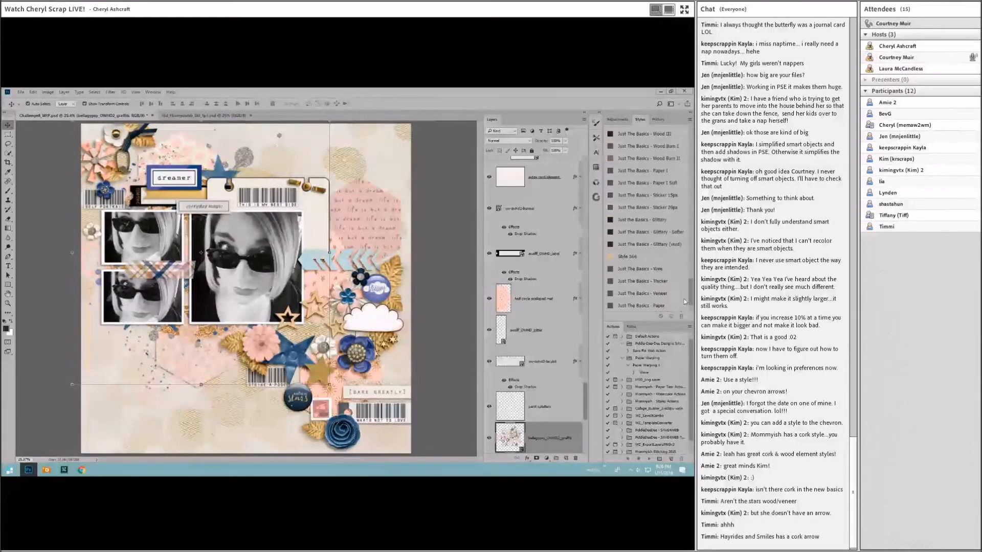
pyautogui.scroll(4, 672, 294)
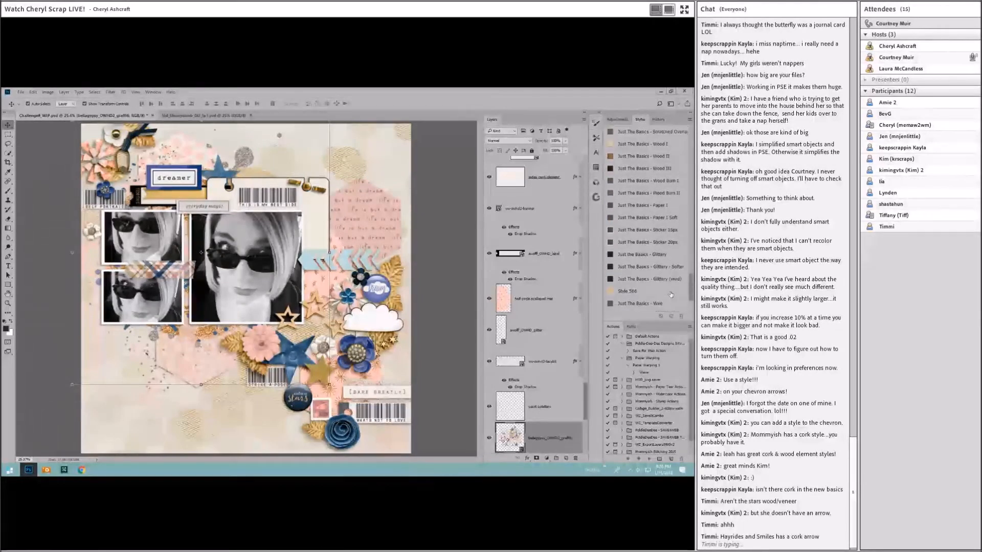
pyautogui.scroll(2, 671, 295)
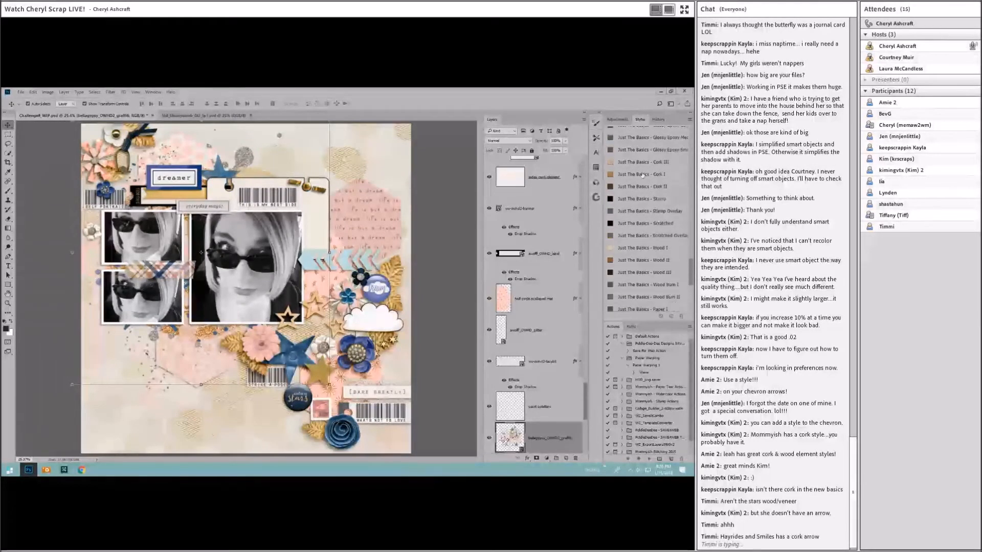
pyautogui.click(347, 253)
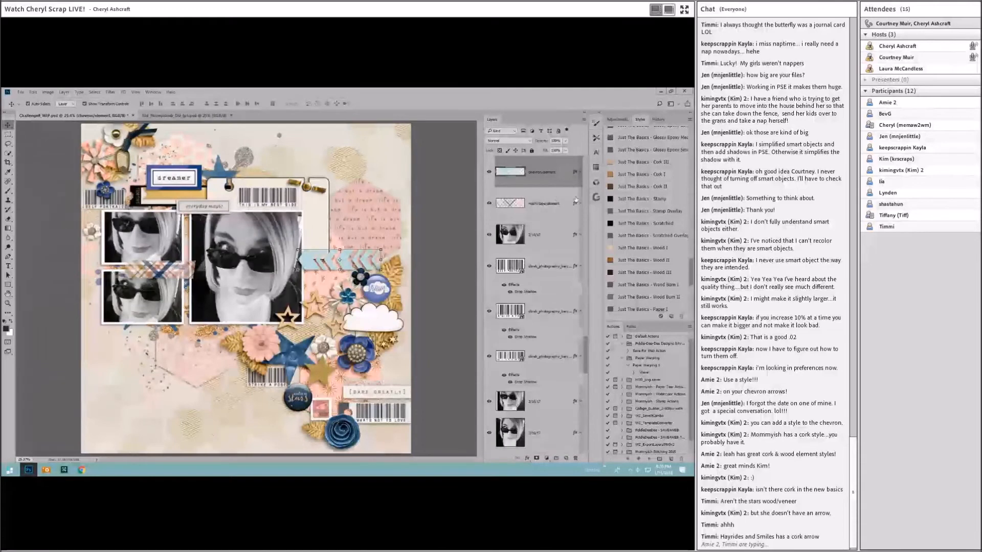
pyautogui.click(642, 163)
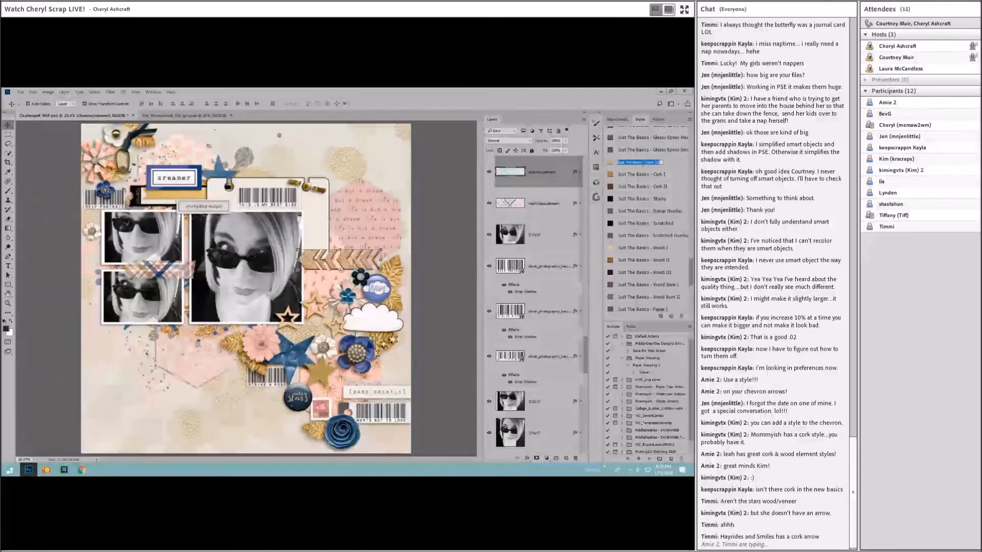
pyautogui.press('Return')
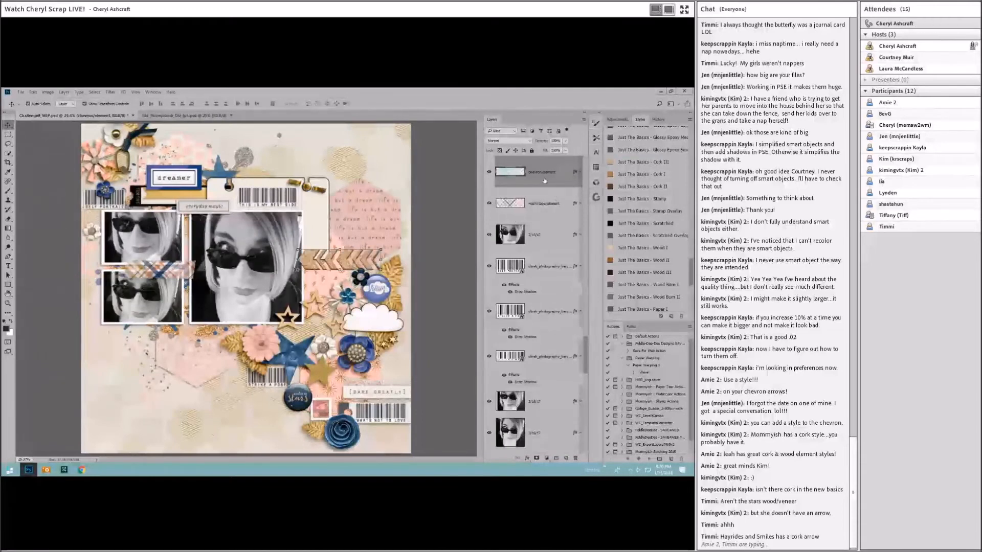
# Try the "fdd_metals/bulky items" shadow style directly on the cork chevron strip and undo it.
pyautogui.scroll(2, 645, 217)
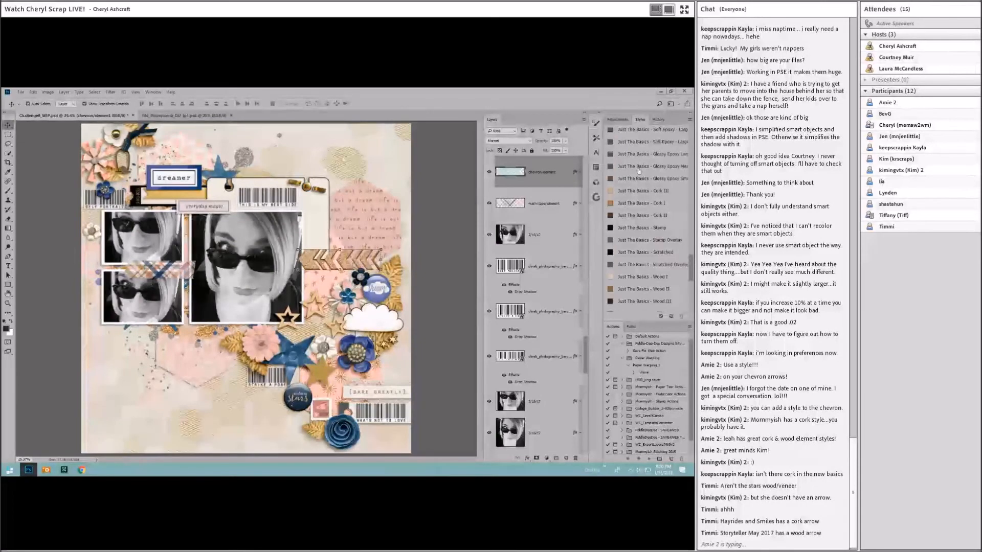
pyautogui.scroll(5, 671, 183)
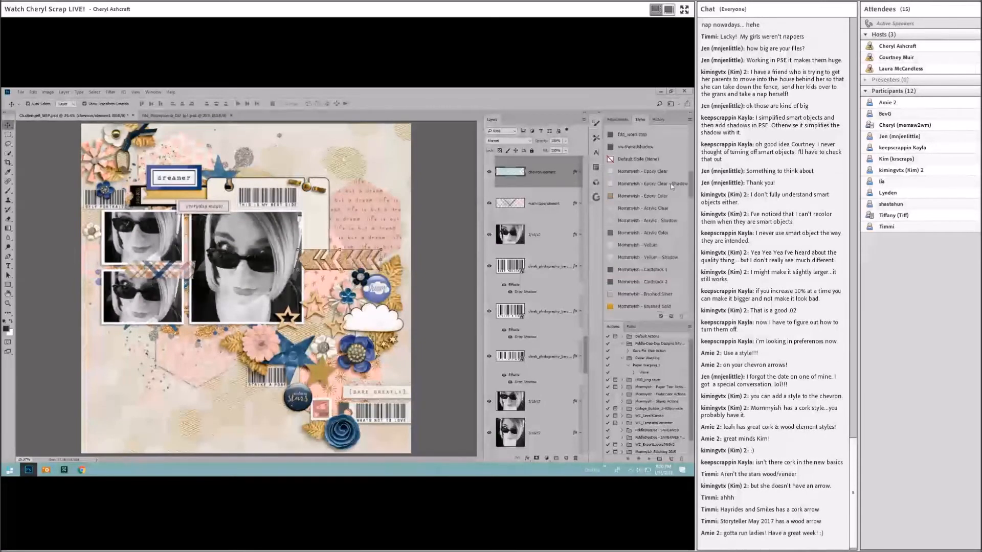
pyautogui.scroll(5, 667, 170)
pyautogui.scroll(5, 668, 167)
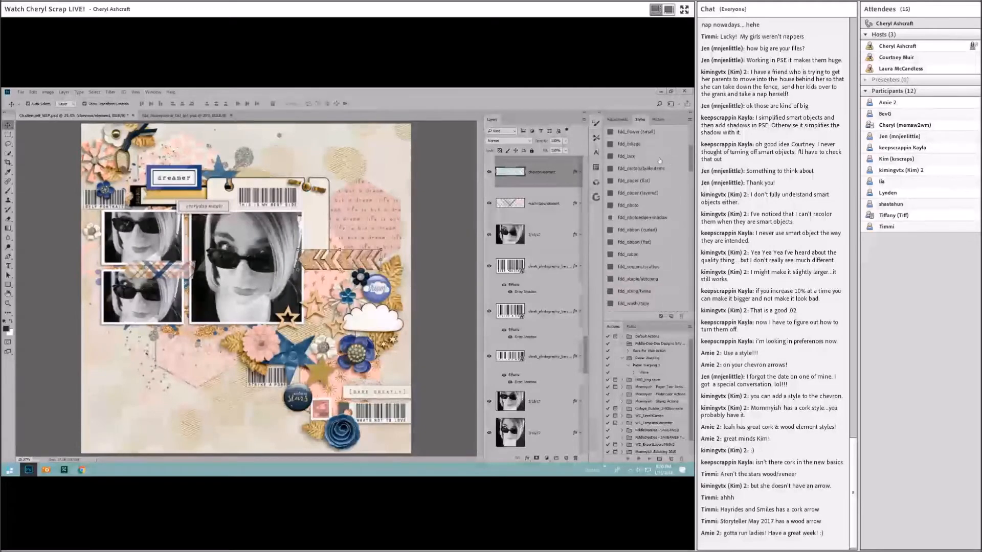
pyautogui.doubleClick(637, 168)
pyautogui.click(32, 94)
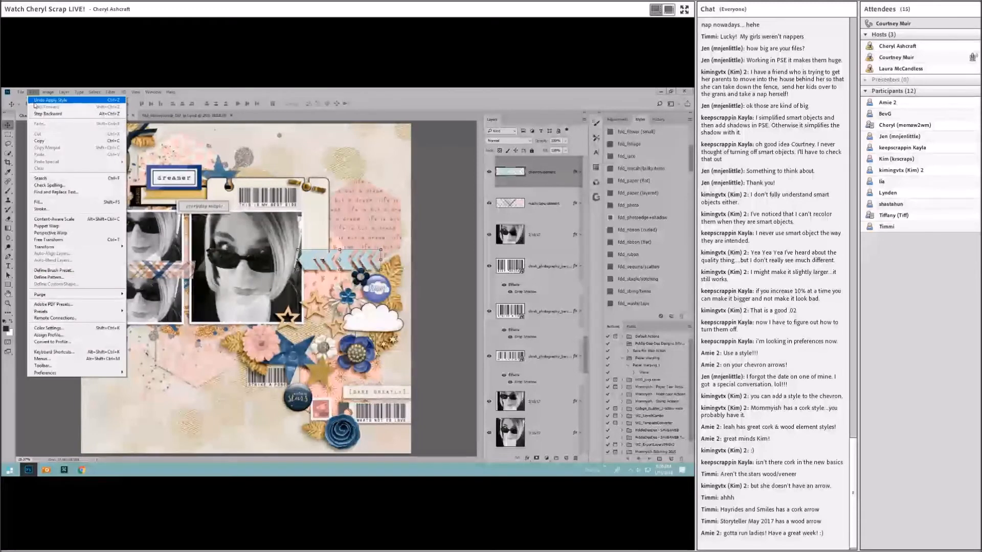
pyautogui.click(46, 99)
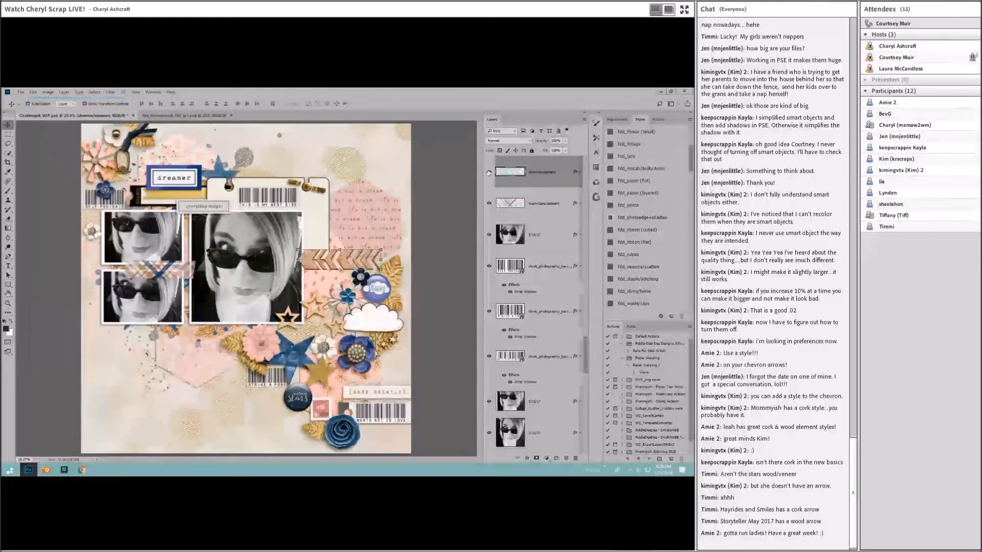
# Put the cork chevron strip in its own group and apply the "fdd_paper (layered)" shadow style to that group.
pyautogui.rightClick(553, 180)
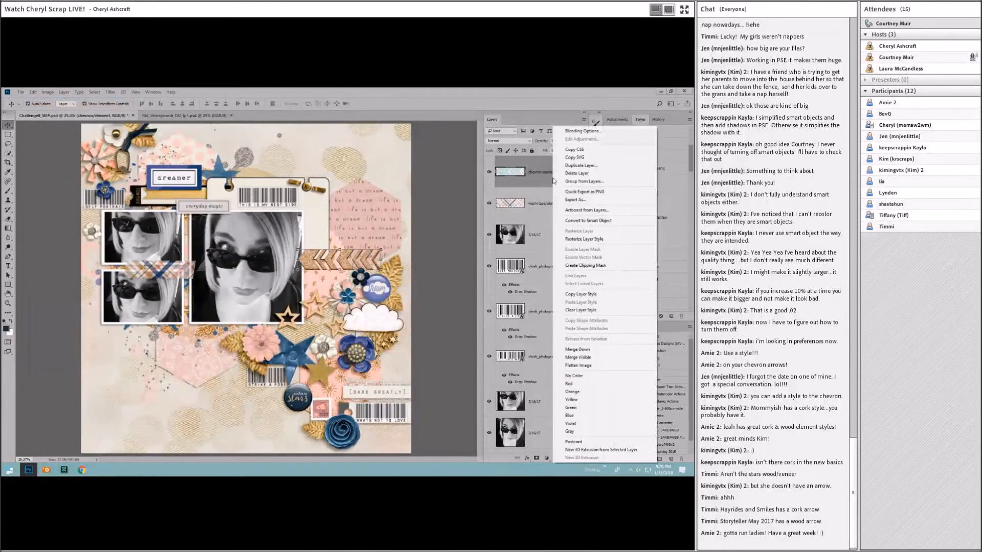
pyautogui.click(548, 184)
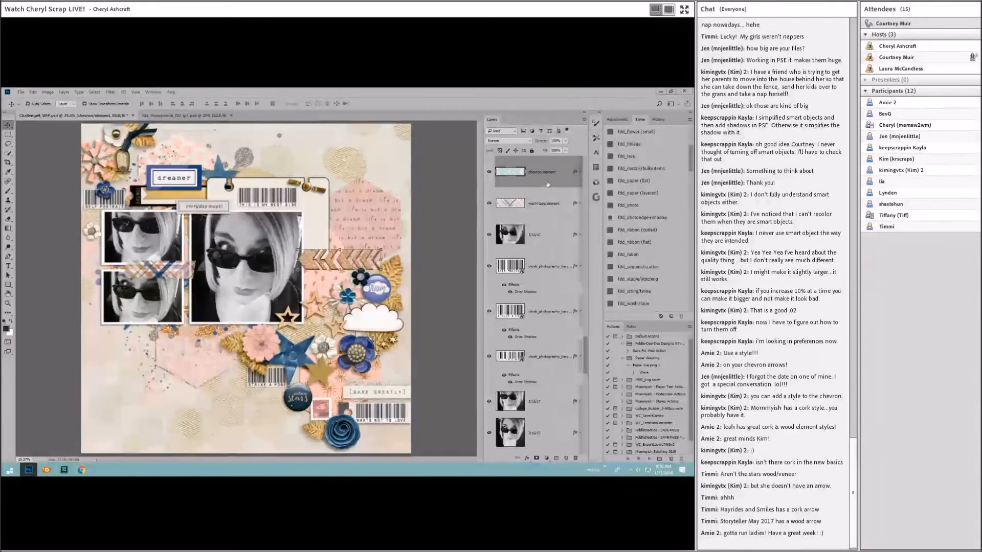
pyautogui.hotkey('ctrl', 'g')
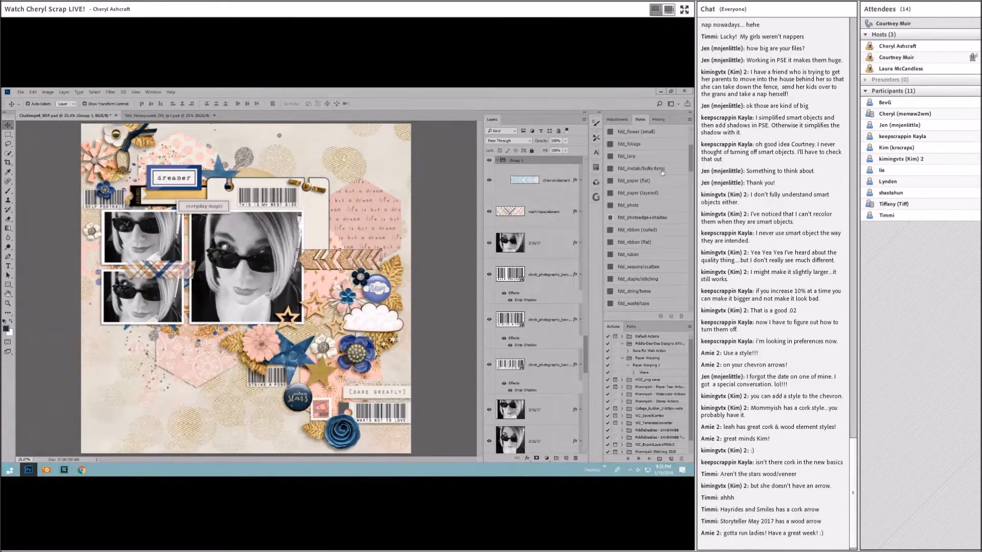
pyautogui.click(641, 182)
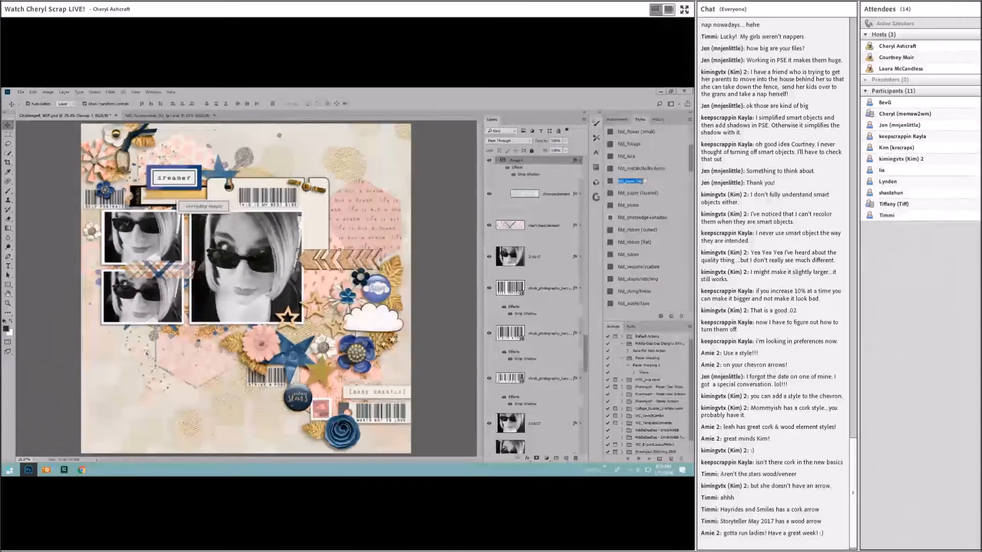
pyautogui.click(642, 195)
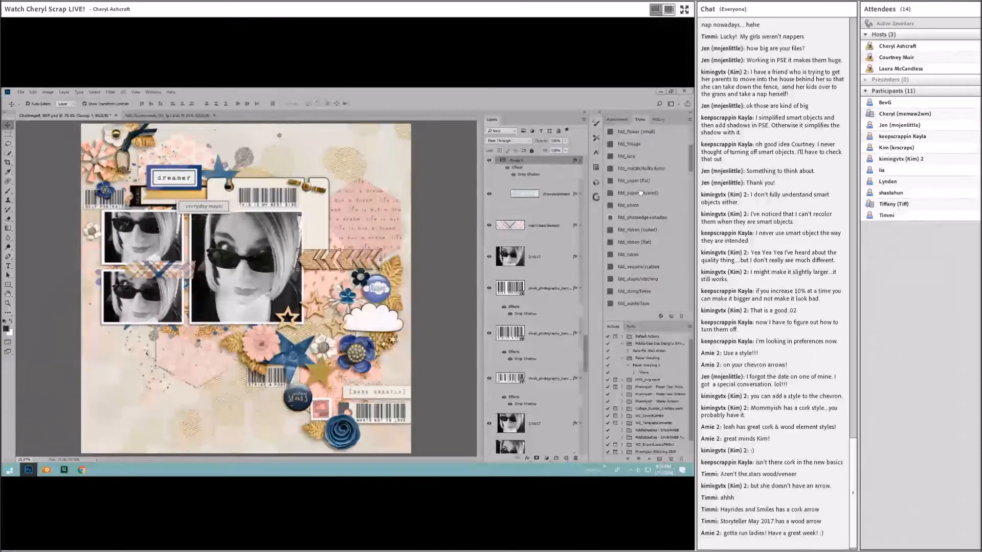
pyautogui.click(438, 207)
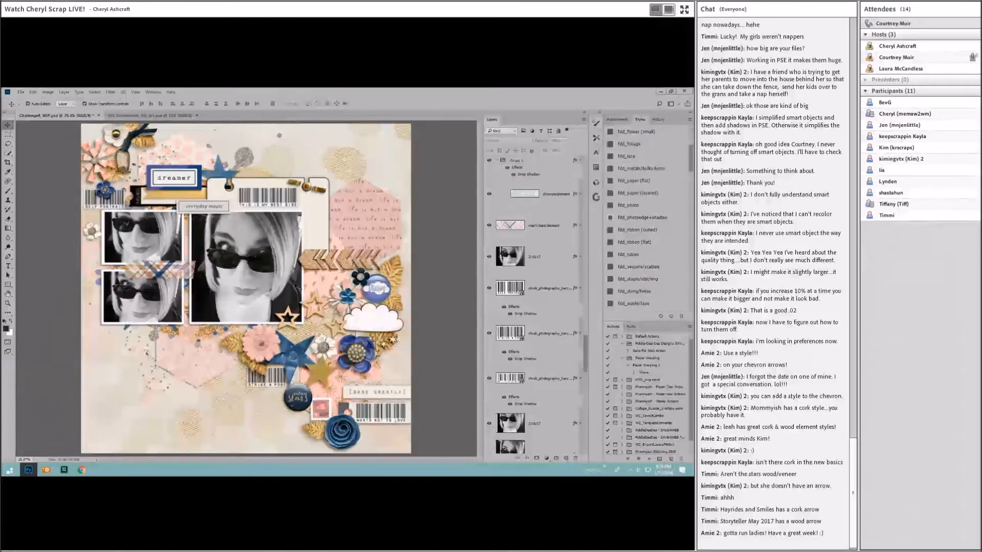
pyautogui.click(316, 276)
pyautogui.click(422, 222)
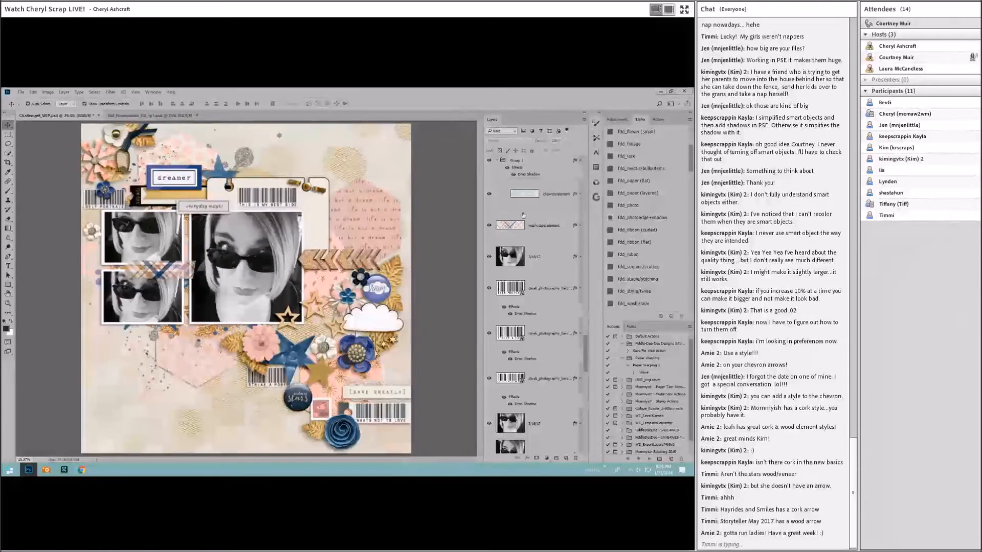
pyautogui.click(339, 253)
pyautogui.click(408, 215)
pyautogui.click(353, 254)
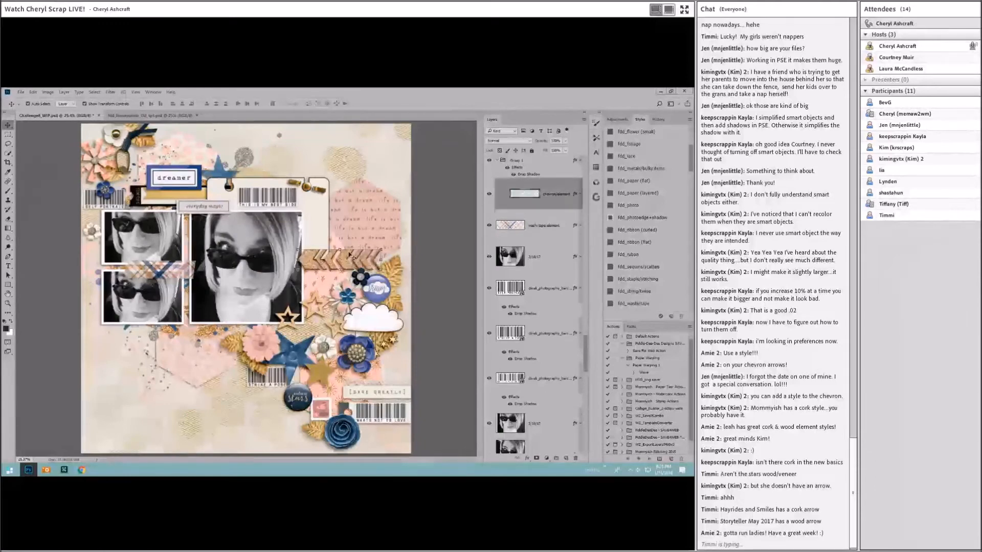
pyautogui.click(421, 222)
# Open the page's file info and add the line "Just The Basics" below the kit link in the description.
pyautogui.click(21, 92)
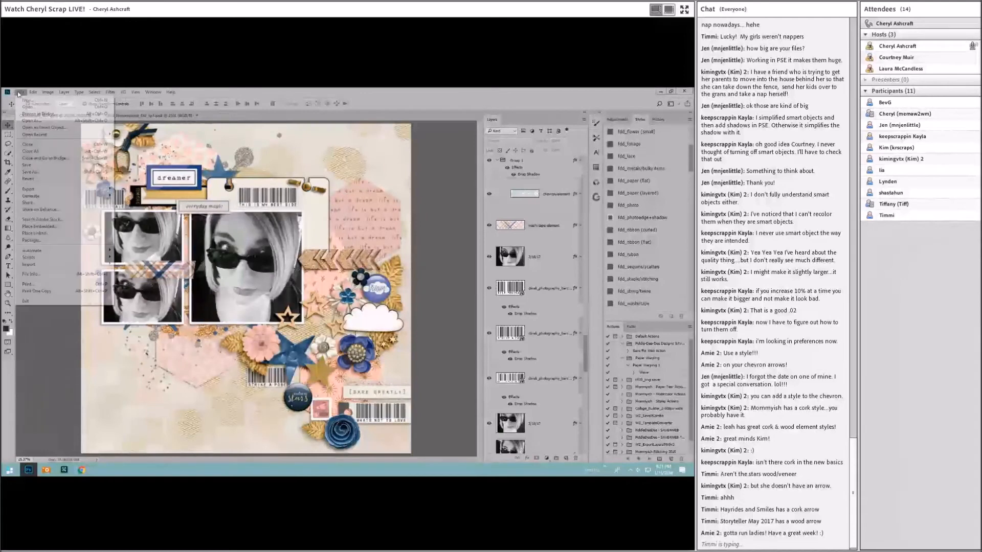
pyautogui.click(32, 275)
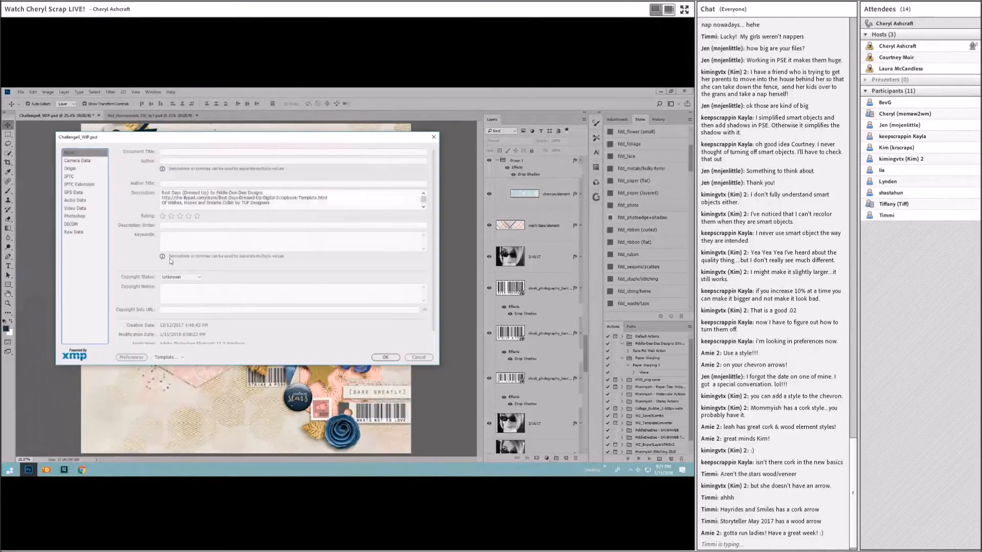
pyautogui.moveTo(285, 208); pyautogui.dragTo(287, 196)
pyautogui.click(335, 201)
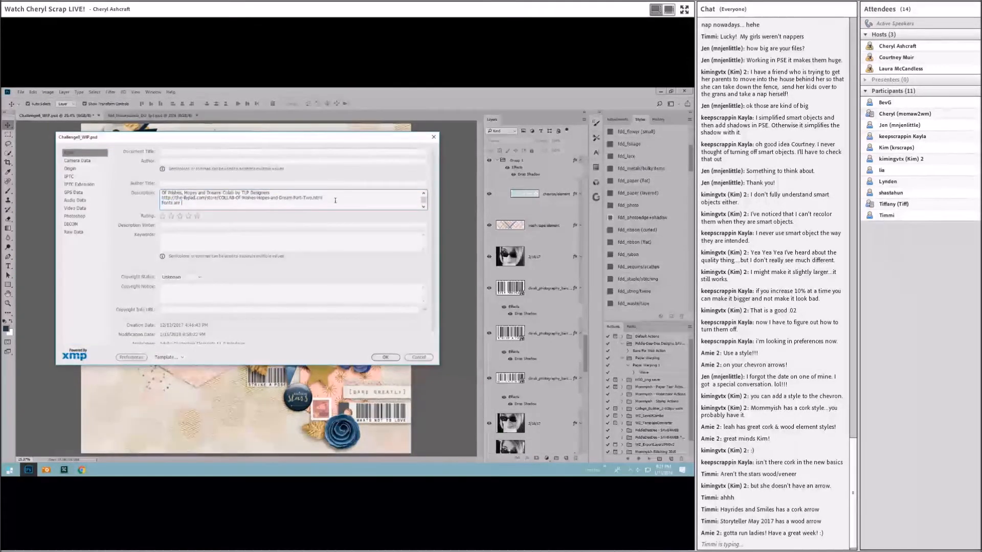
pyautogui.press('Return')
pyautogui.write('Just')
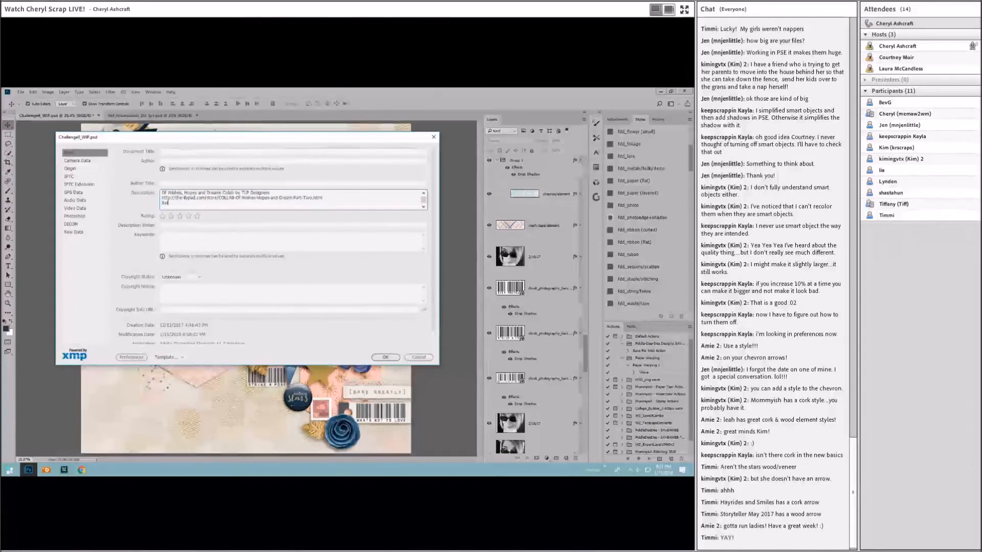
pyautogui.write('t The Bail')
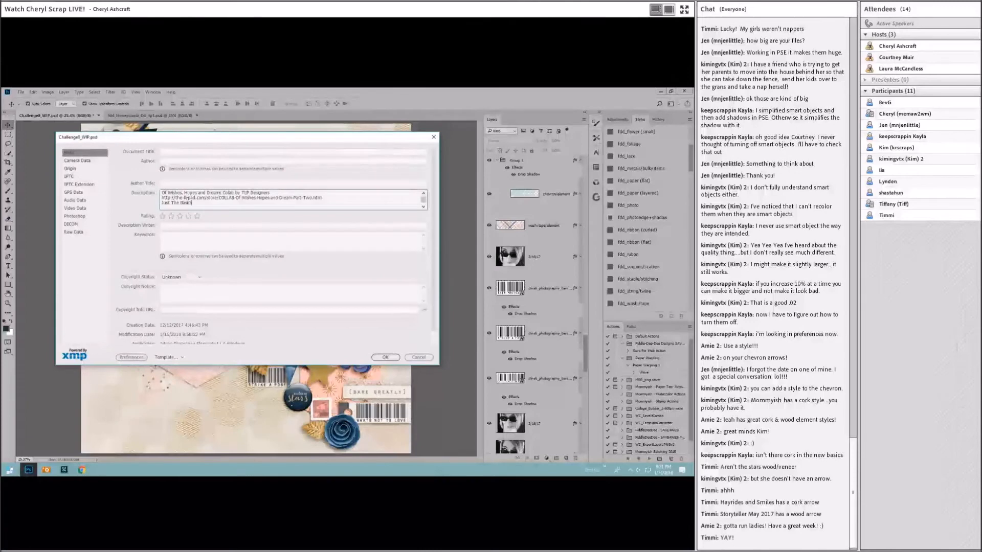
# Put "Style:" before "Just The Basics" in the description, append "- Mommyish" and start a new line below it.
pyautogui.hotkey('alt', 'Tab')
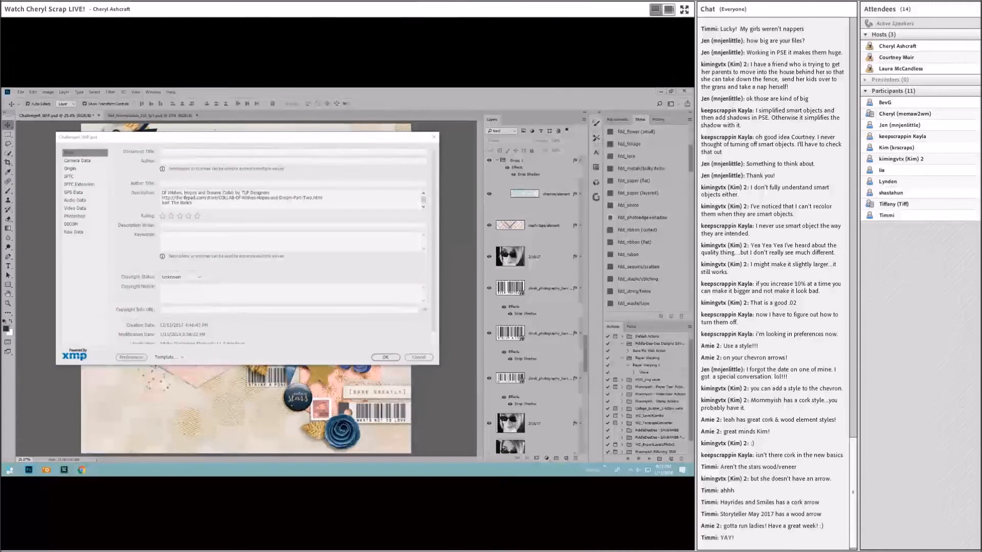
pyautogui.click(163, 201)
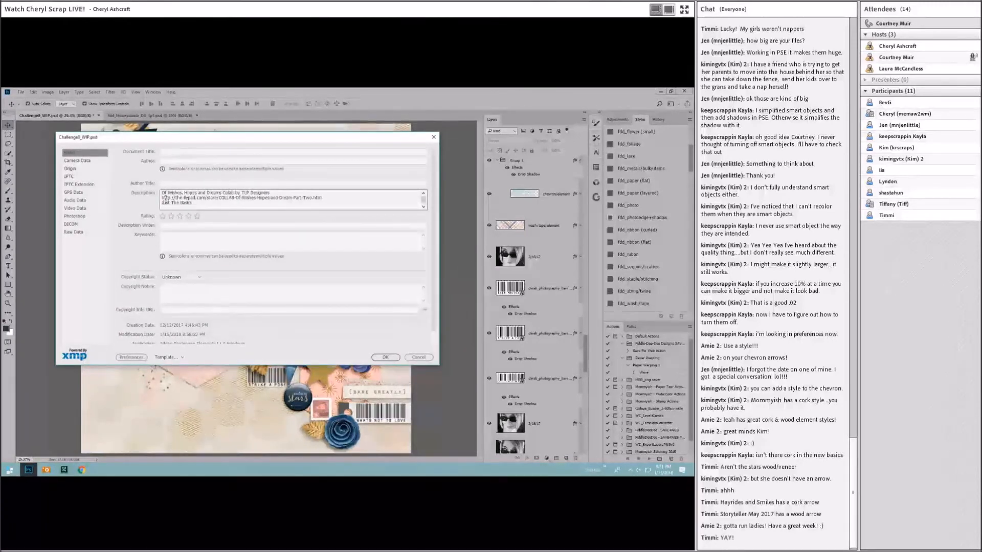
pyautogui.write("Stylin'")
pyautogui.scroll(-1, 233, 205)
pyautogui.press('Right')
pyautogui.press('Right')
pyautogui.press('Right')
pyautogui.press('Right')
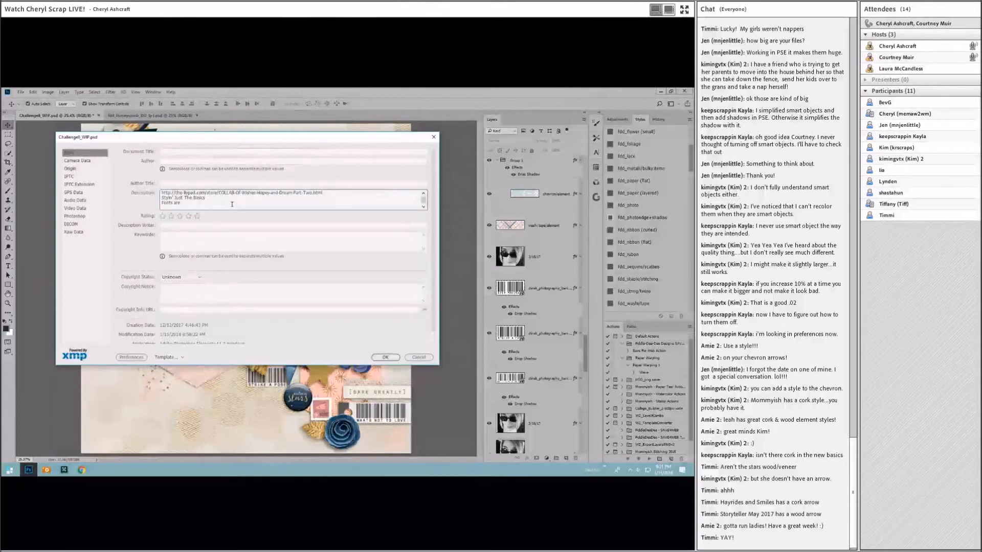
pyautogui.write('- Mommyish')
pyautogui.press('Return')
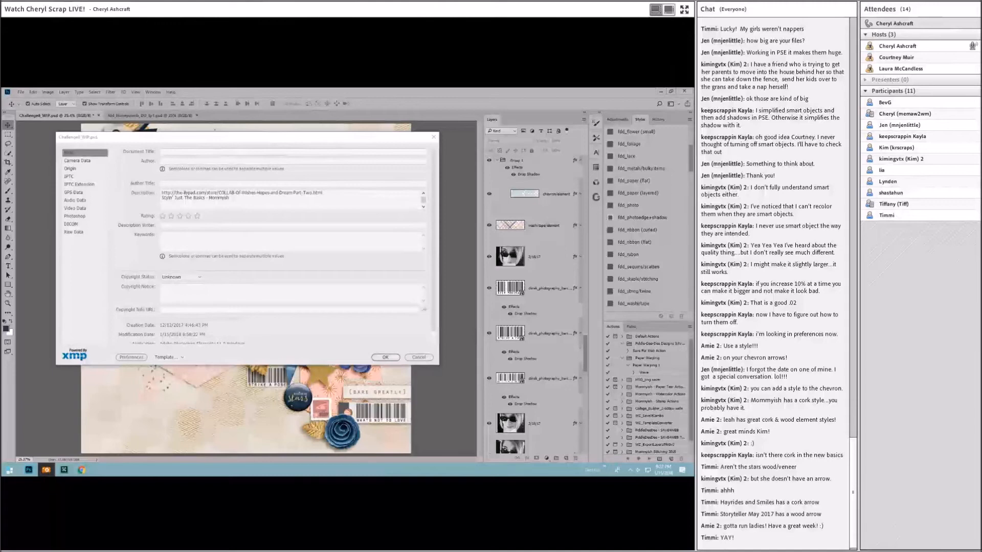
# Add "Photography Bar Codes" as the description line below the "Just The Basics" style credit.
pyautogui.click(202, 201)
pyautogui.press('BackSpace')
pyautogui.scroll(2, 199, 197)
pyautogui.scroll(-1, 196, 206)
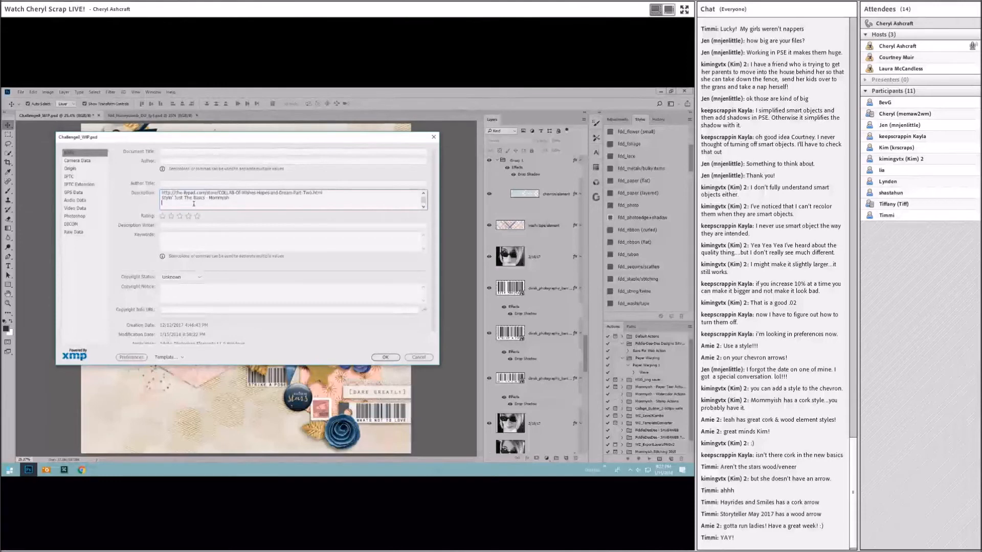
pyautogui.write('Photog')
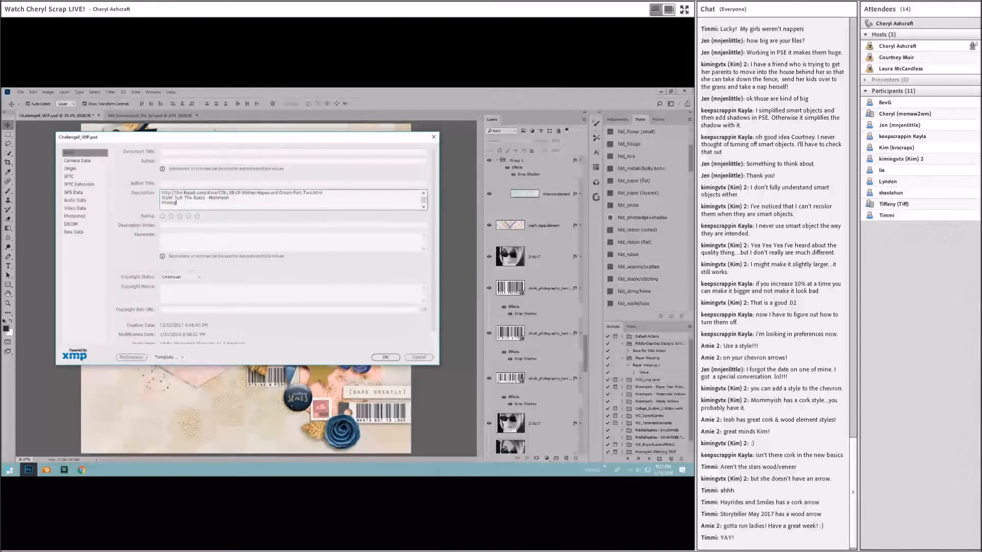
pyautogui.write('raphy B')
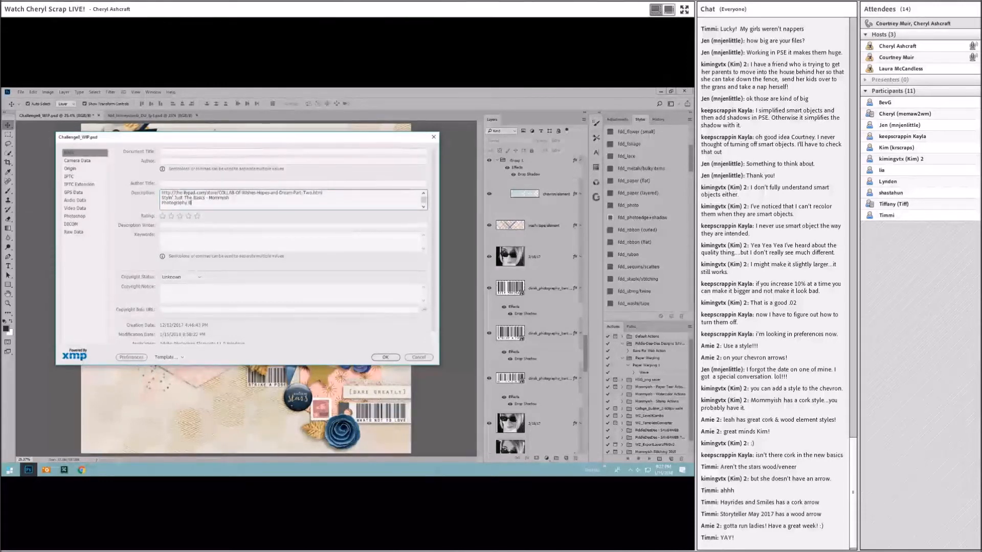
pyautogui.write('y Codes')
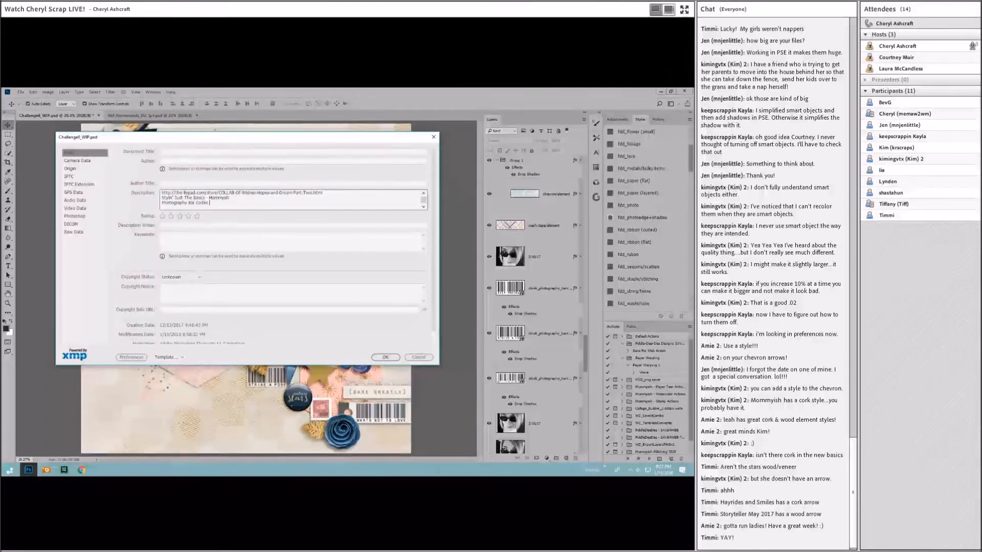
# Reword the style credit in the description to "Style: Just The Basics by Mommyish".
pyautogui.scroll(-1, 292, 199)
pyautogui.scroll(1, 292, 200)
pyautogui.click(208, 192)
pyautogui.press('BackSpace')
pyautogui.press('BackSpace')
pyautogui.write('by ')
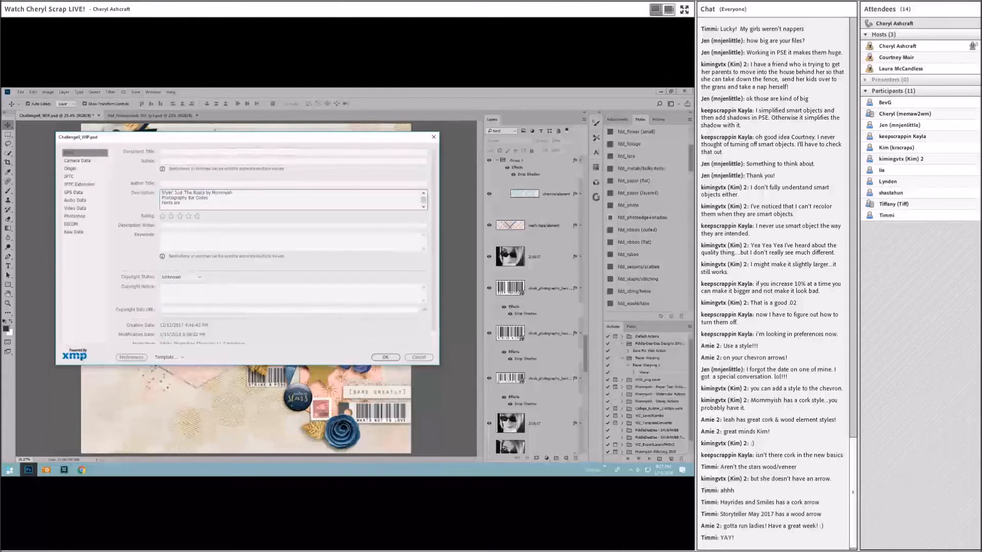
# Complete the bar codes credit with "by" and the designer's name, accept the file info and save the page.
pyautogui.write('Dawn Inskip')
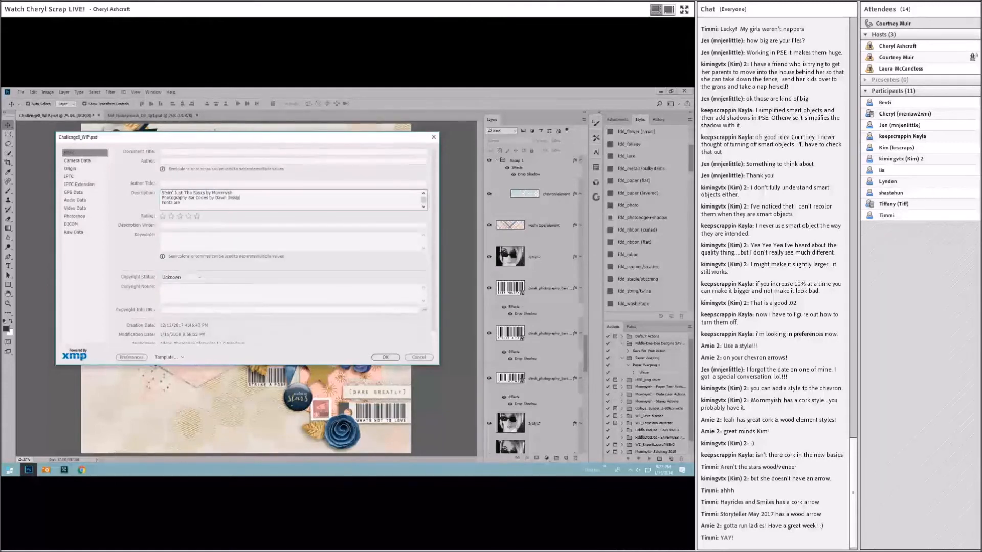
pyautogui.click(385, 357)
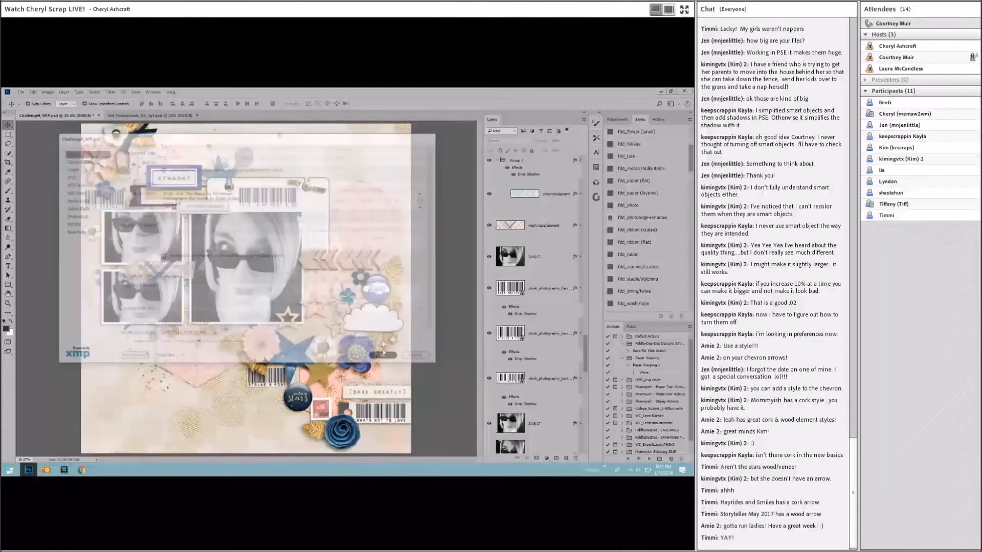
pyautogui.hotkey('ctrl', 's')
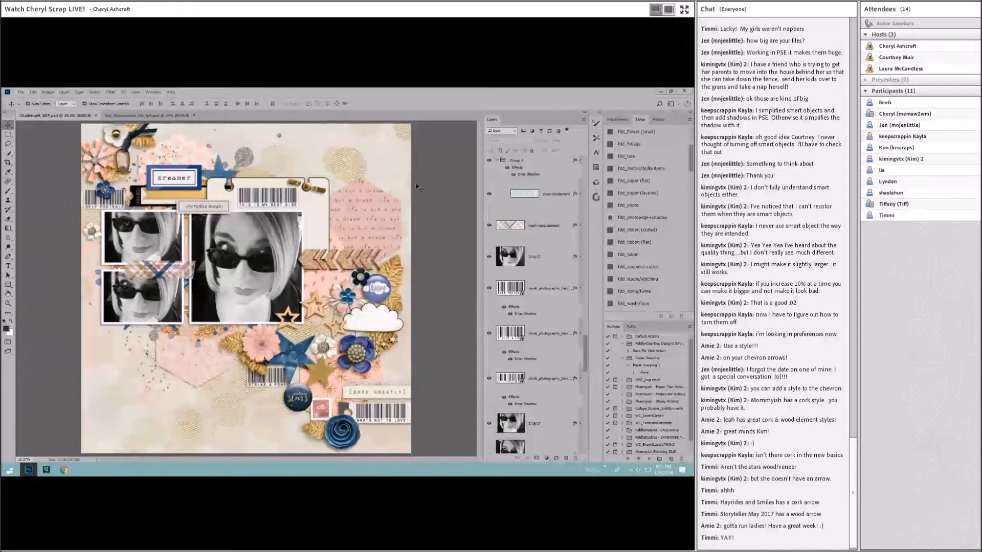
# Delete the plain background paper layer at the very bottom of the layer stack.
pyautogui.click(303, 204)
pyautogui.click(158, 374)
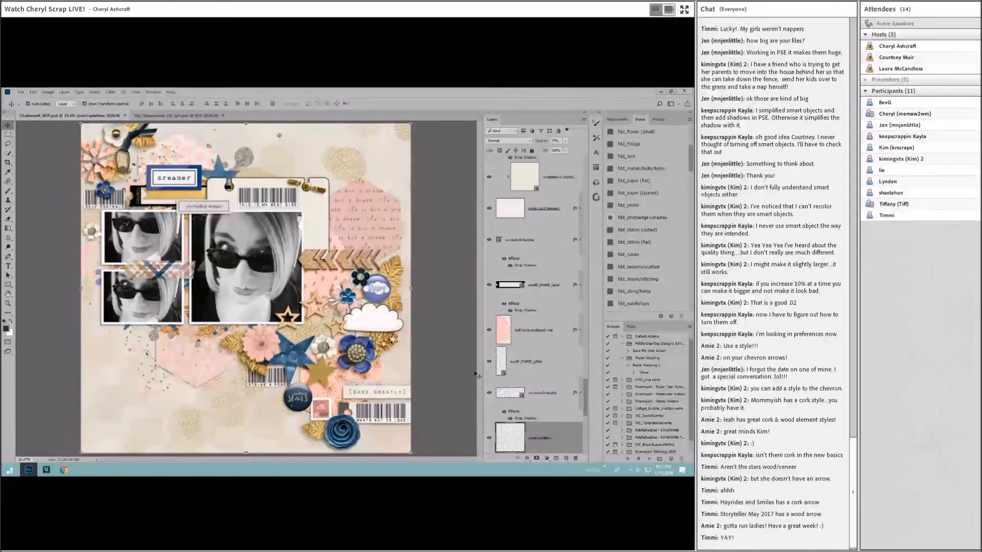
pyautogui.scroll(-3, 544, 427)
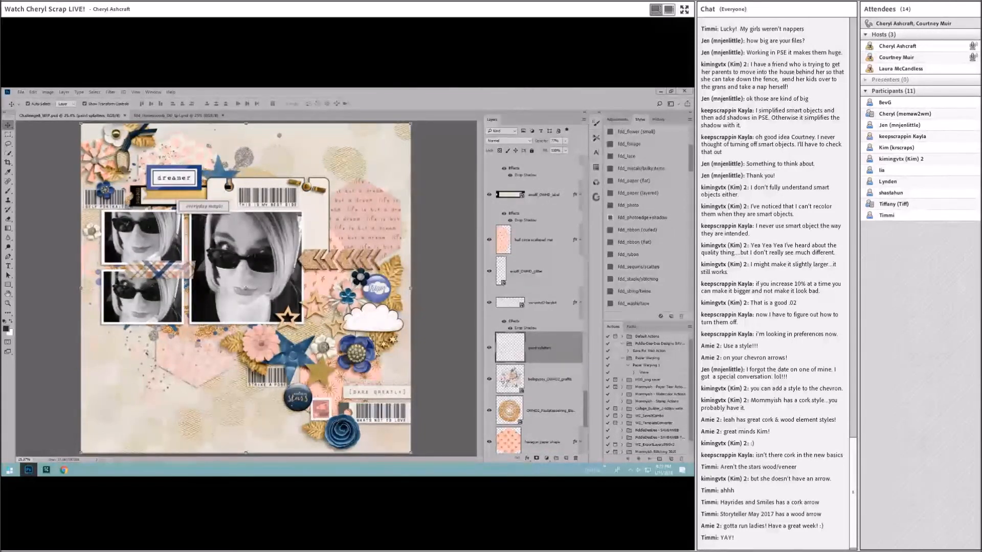
pyautogui.click(373, 217)
pyautogui.scroll(-3, 537, 352)
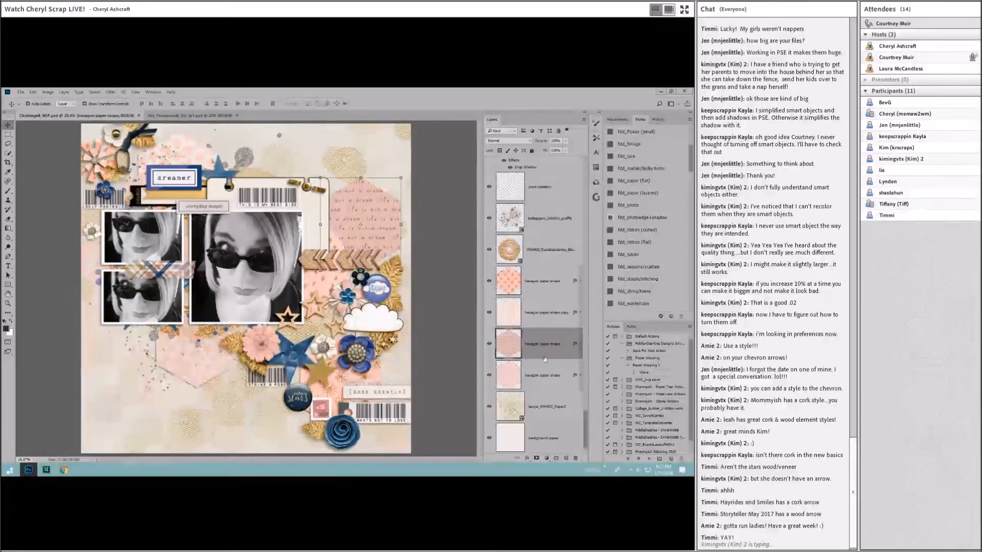
pyautogui.click(548, 432)
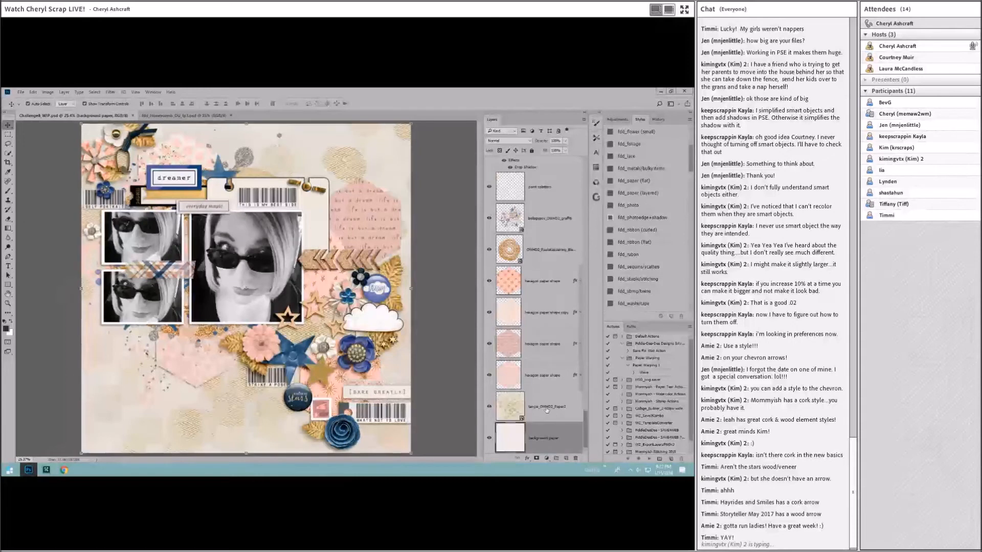
pyautogui.rightClick(546, 409)
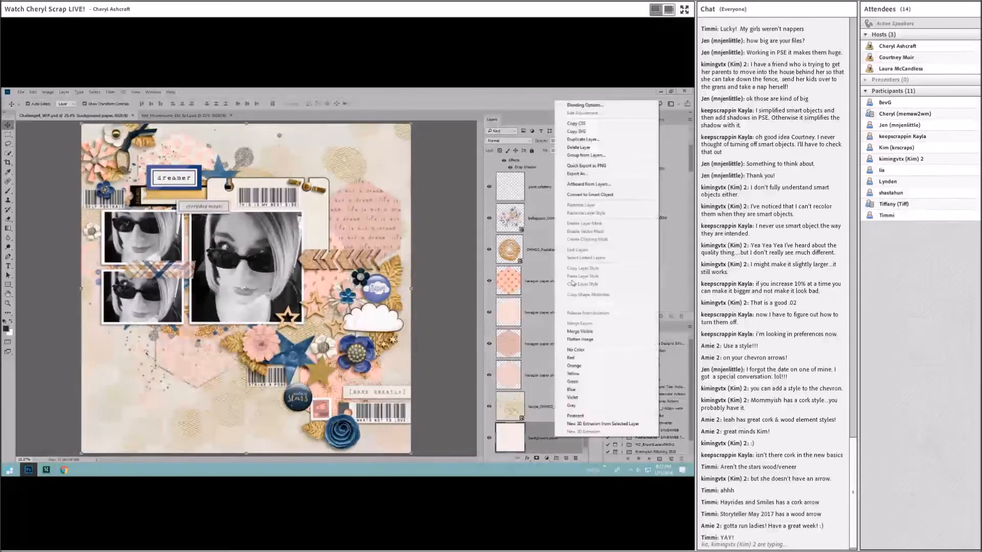
pyautogui.click(578, 148)
pyautogui.click(551, 398)
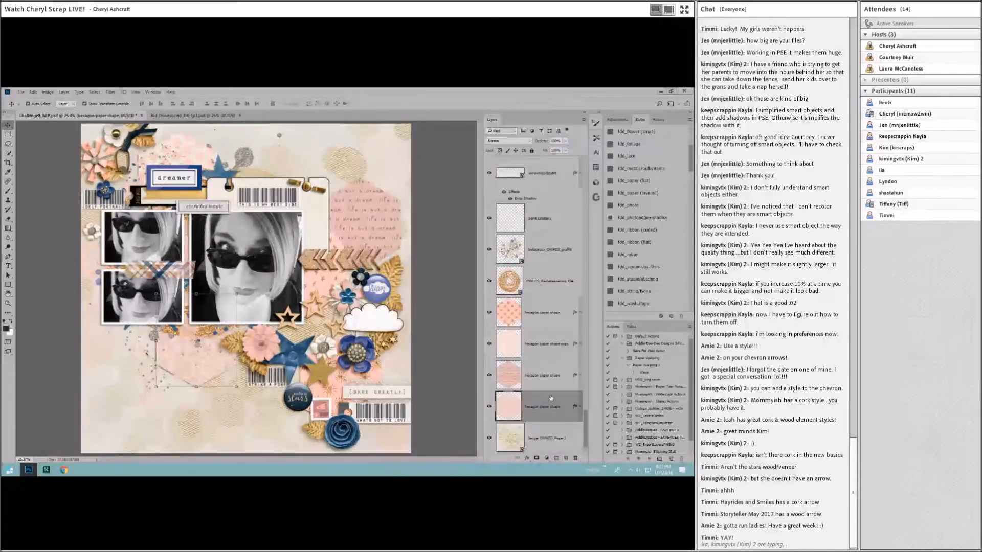
pyautogui.hotkey('alt', ']')
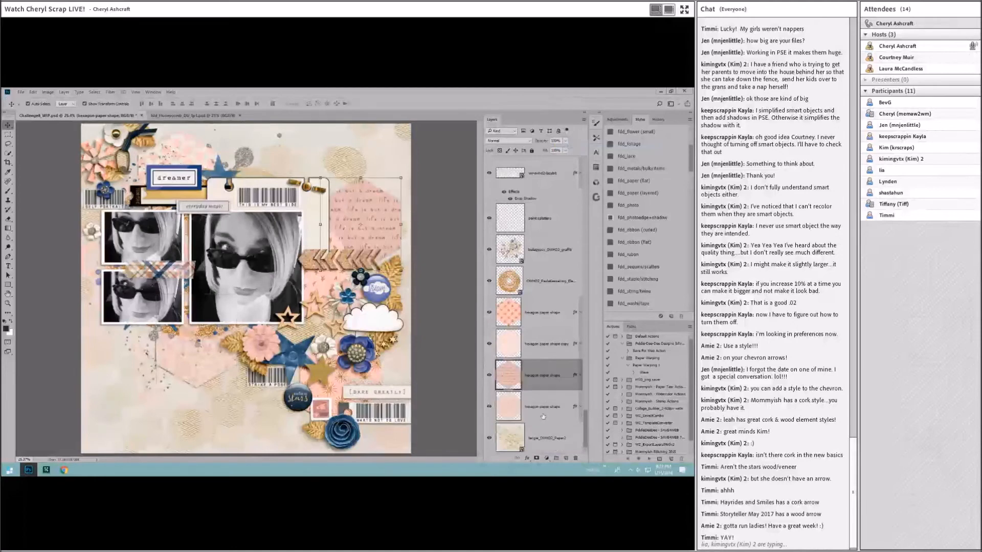
pyautogui.click(543, 416)
pyautogui.click(358, 207)
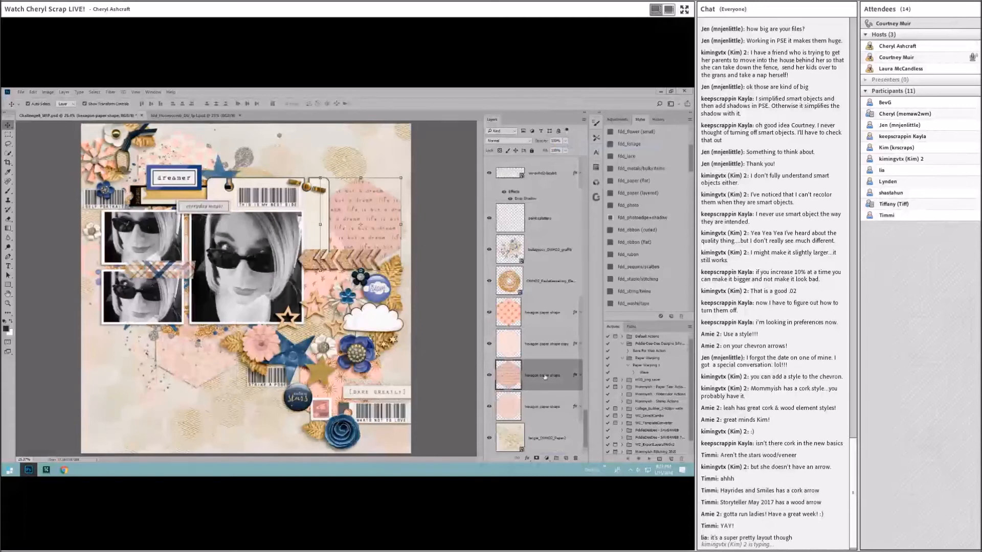
pyautogui.click(576, 407)
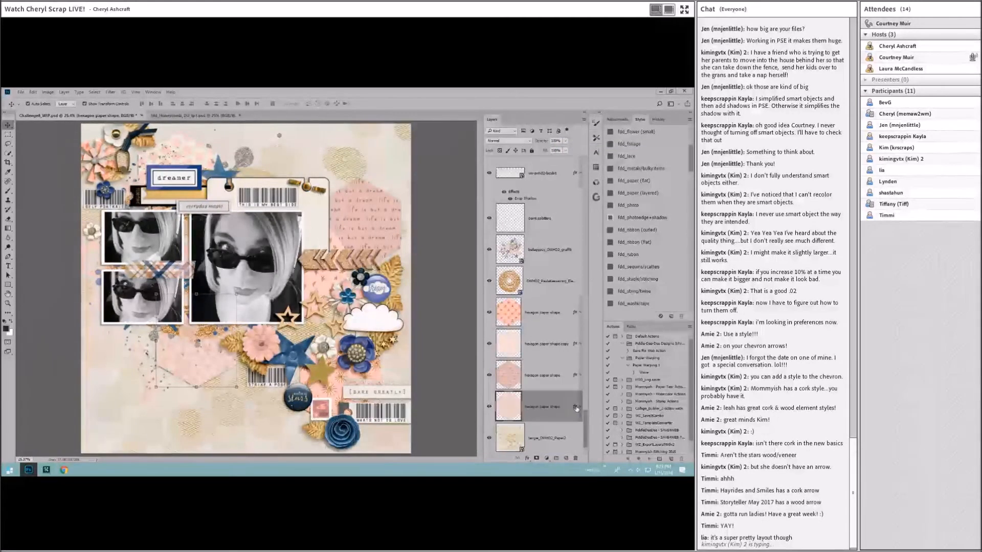
pyautogui.rightClick(577, 408)
pyautogui.click(589, 386)
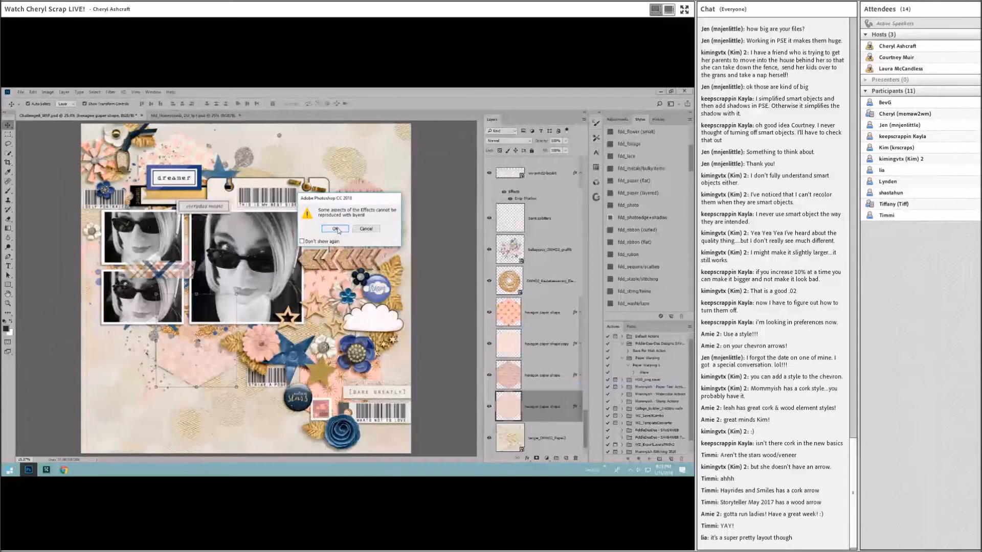
pyautogui.click(366, 229)
pyautogui.rightClick(541, 412)
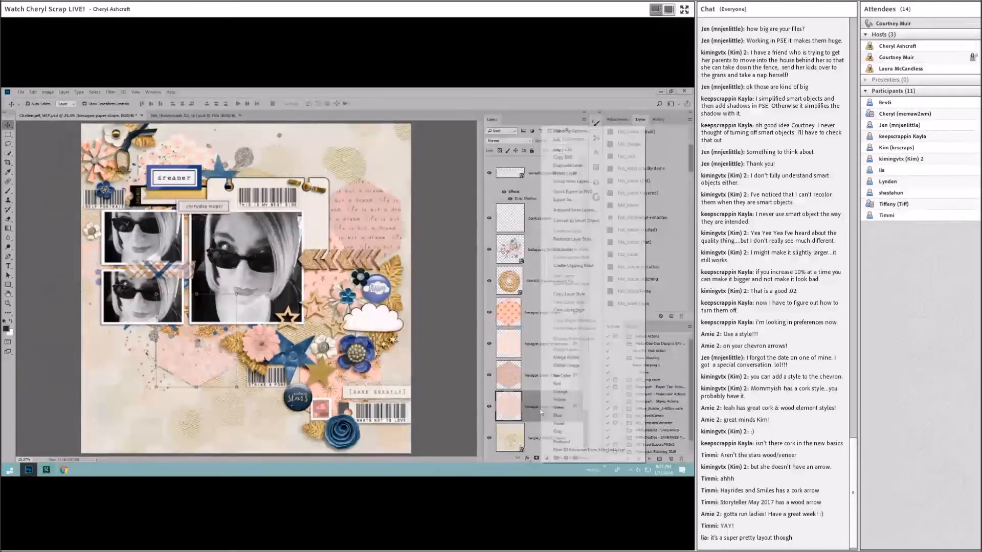
pyautogui.click(540, 410)
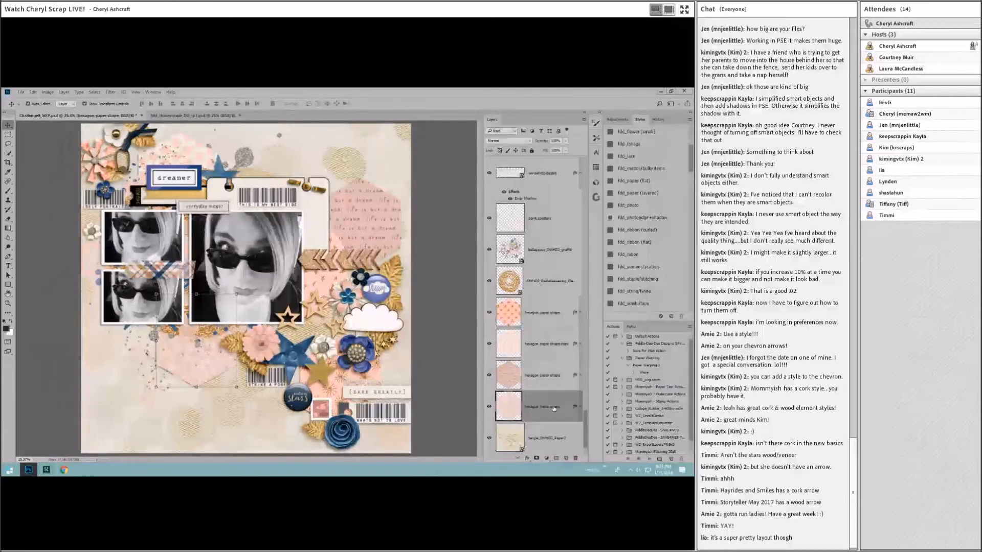
pyautogui.rightClick(576, 408)
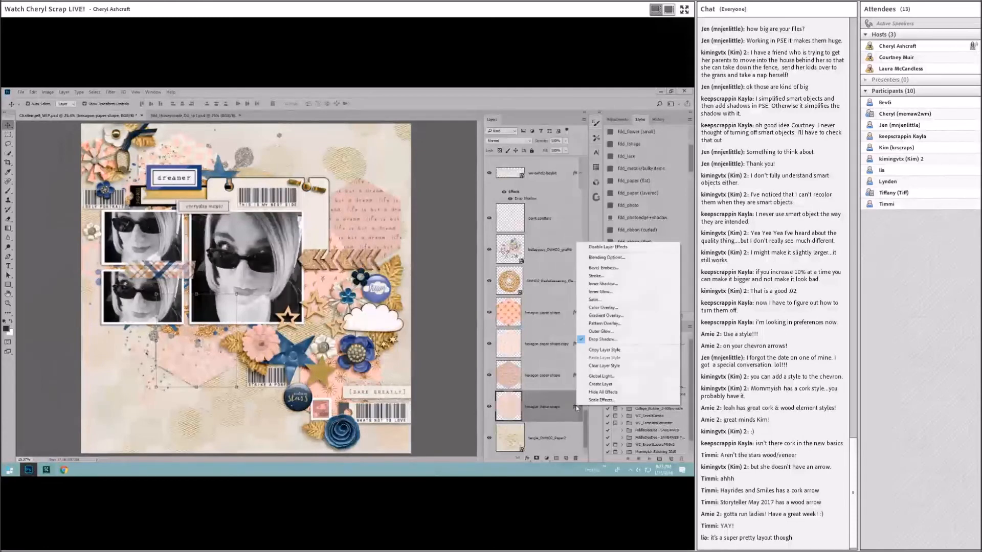
pyautogui.rightClick(542, 408)
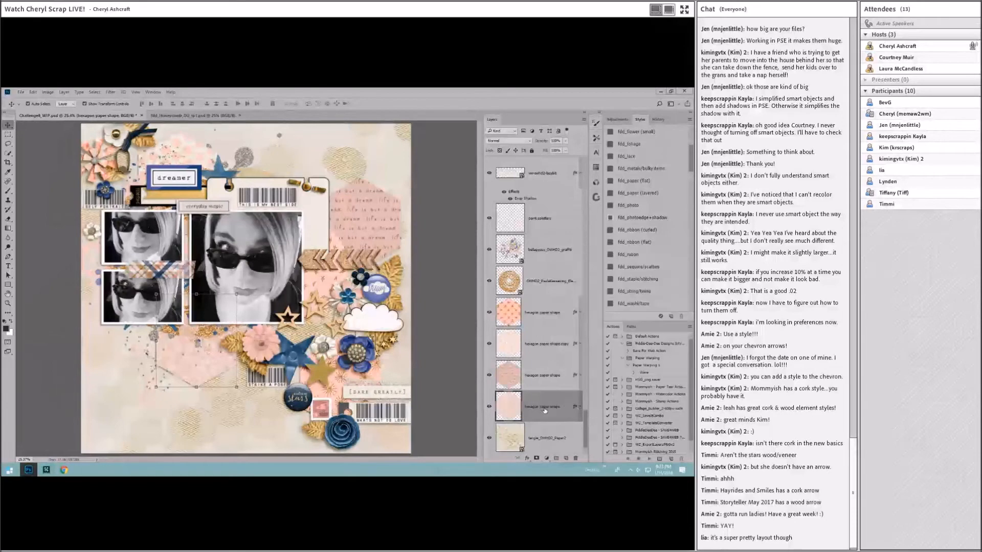
pyautogui.rightClick(536, 408)
pyautogui.click(513, 412)
# Separate the drop shadow of the pink hexagon below the photos onto its own layer, accepting the effects warning.
pyautogui.rightClick(577, 408)
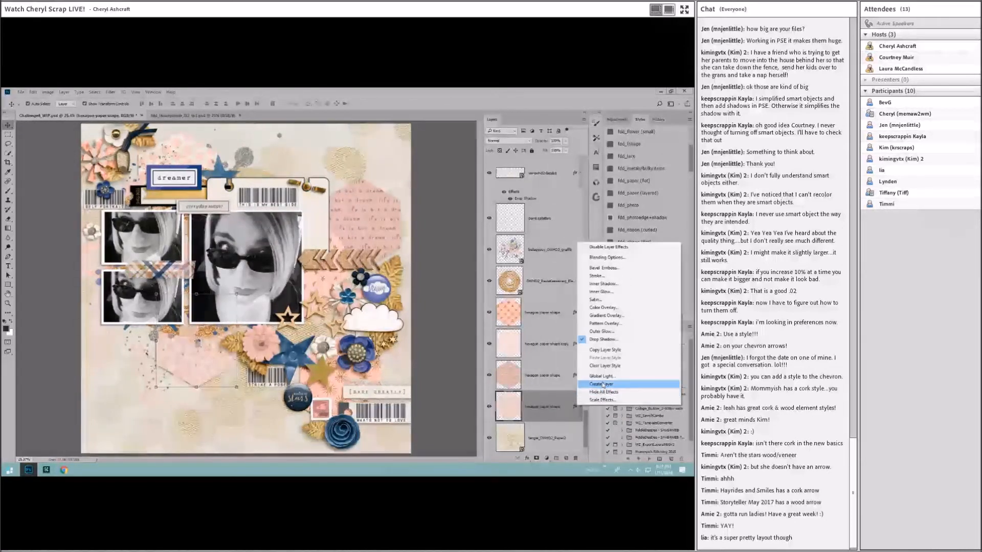
pyautogui.click(593, 385)
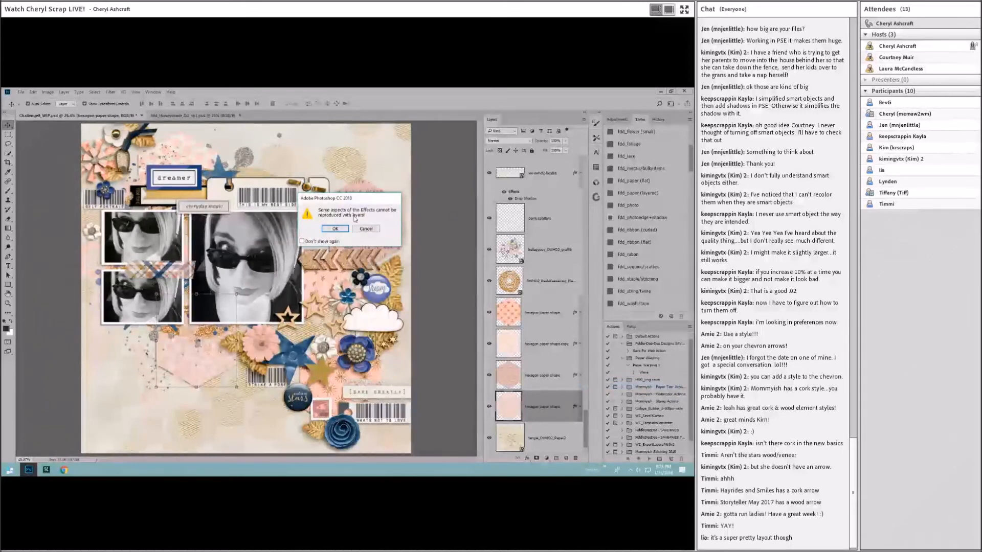
pyautogui.click(335, 229)
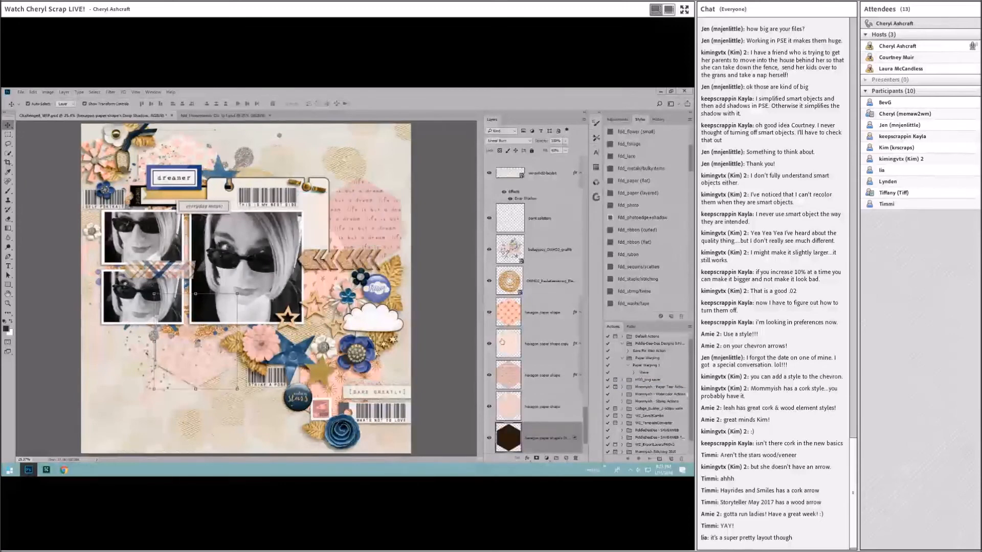
pyautogui.click(387, 202)
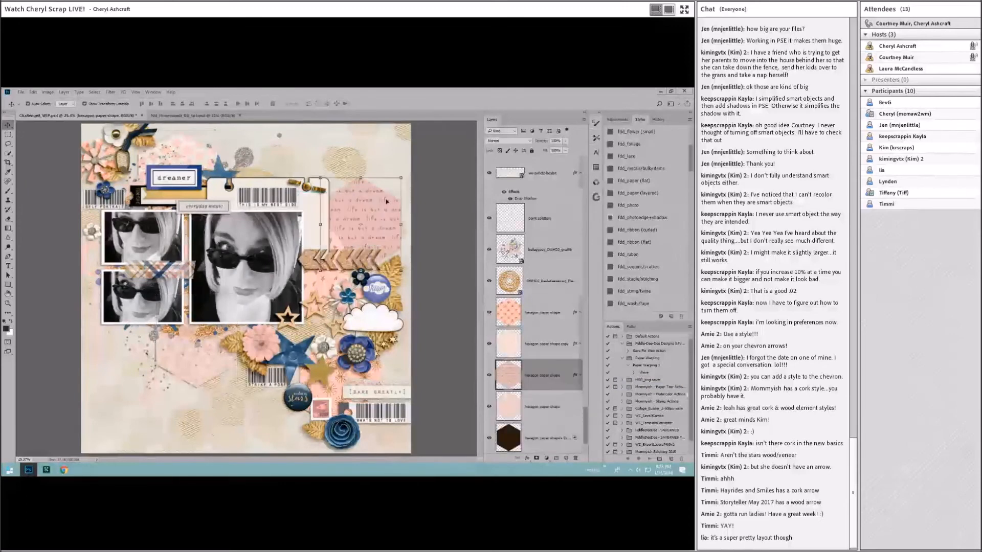
# Warp the lower pink hexagon's shadow layer so its bottom edge extends outward, and commit the warp.
pyautogui.click(543, 440)
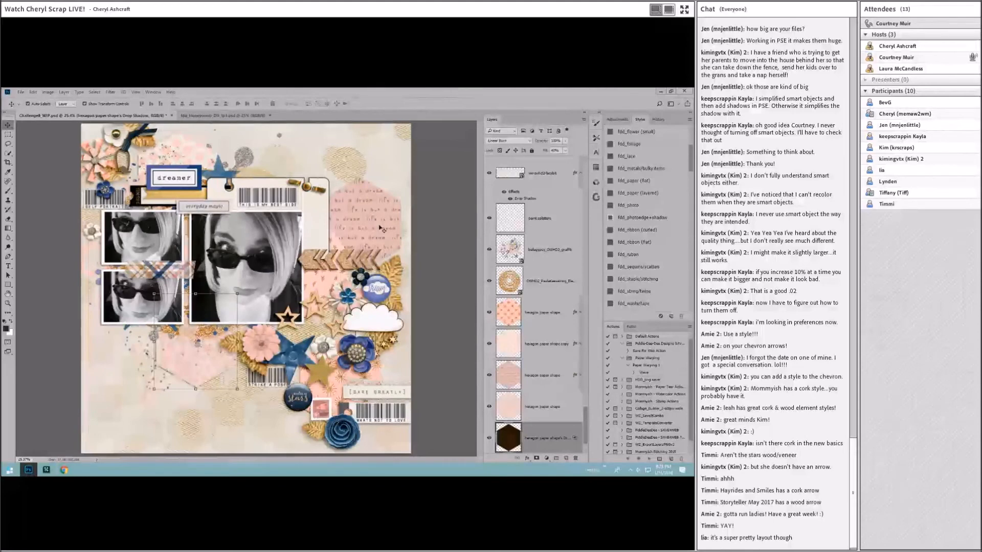
pyautogui.hotkey('ctrl', 't')
pyautogui.click(296, 103)
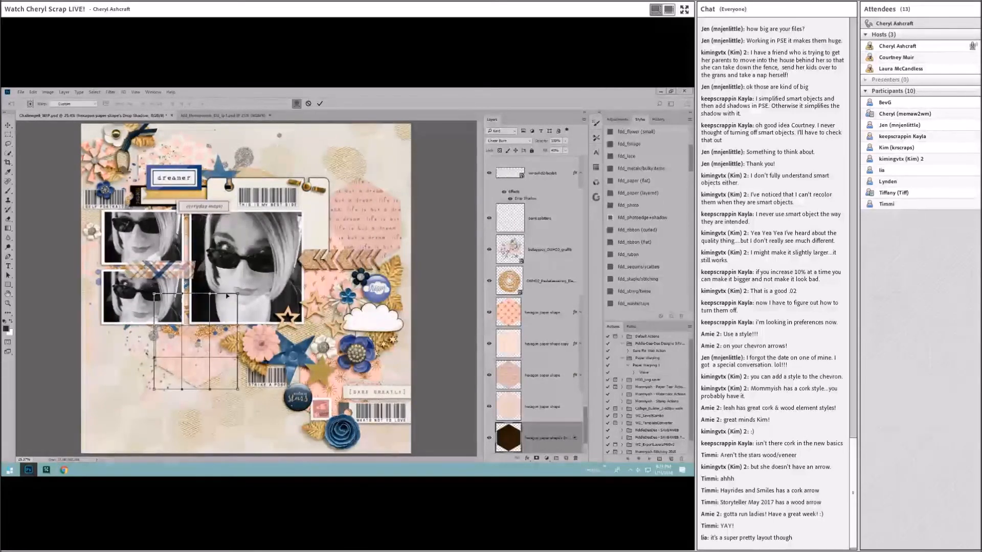
pyautogui.moveTo(219, 389); pyautogui.dragTo(211, 392)
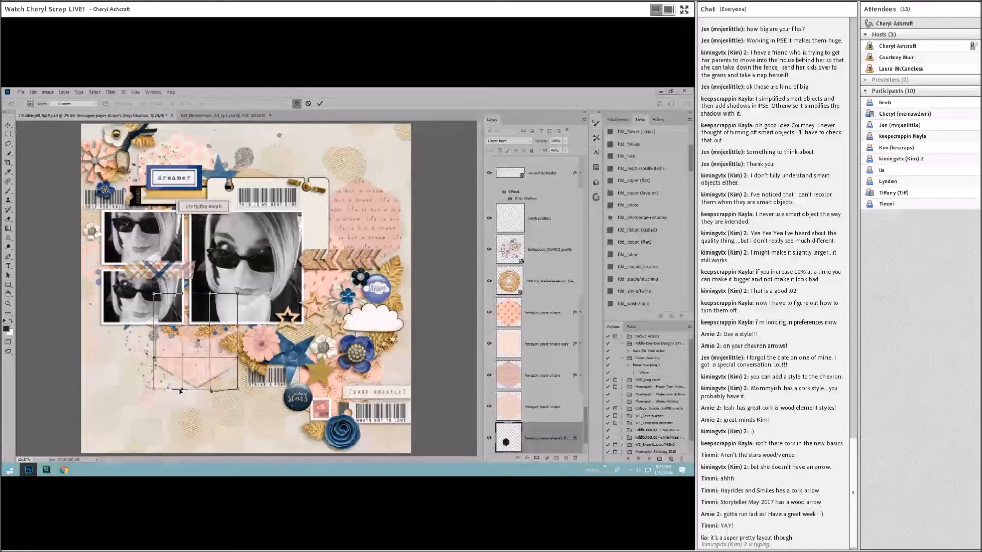
pyautogui.moveTo(181, 390); pyautogui.dragTo(214, 398)
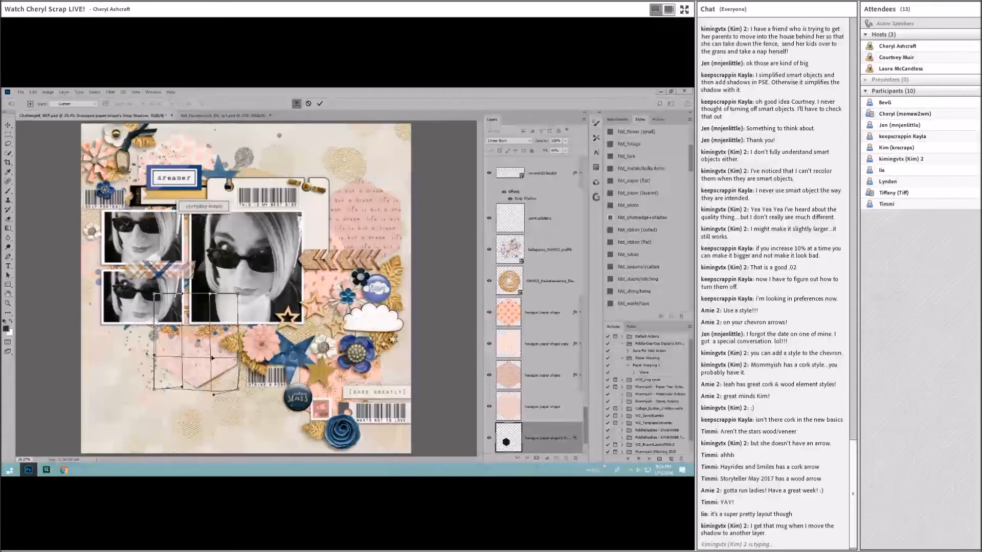
pyautogui.moveTo(213, 356); pyautogui.dragTo(214, 356)
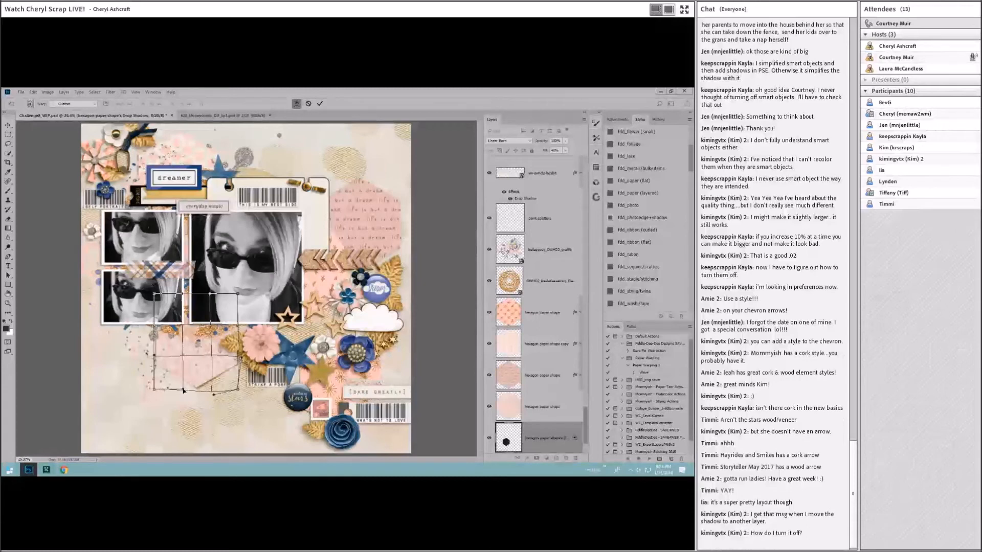
pyautogui.click(319, 104)
# Separate the drop shadow of the text-patterned hexagon beside the journal card onto its own layer.
pyautogui.click(405, 232)
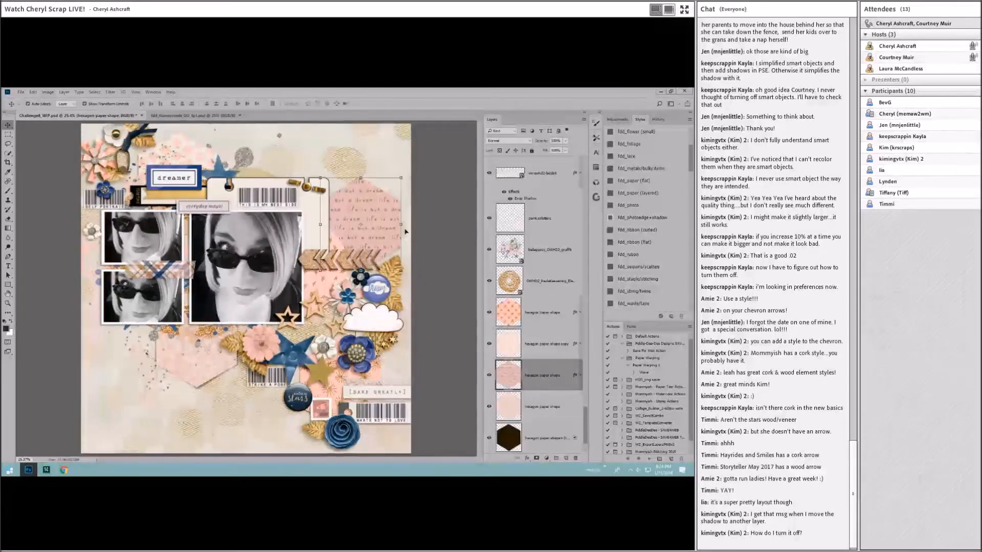
pyautogui.rightClick(575, 376)
pyautogui.click(588, 353)
# Warp the text-patterned hexagon's shadow layer so its outer side edge bulges slightly, and commit the warp.
pyautogui.click(549, 407)
pyautogui.hotkey('ctrl', 't')
pyautogui.click(297, 103)
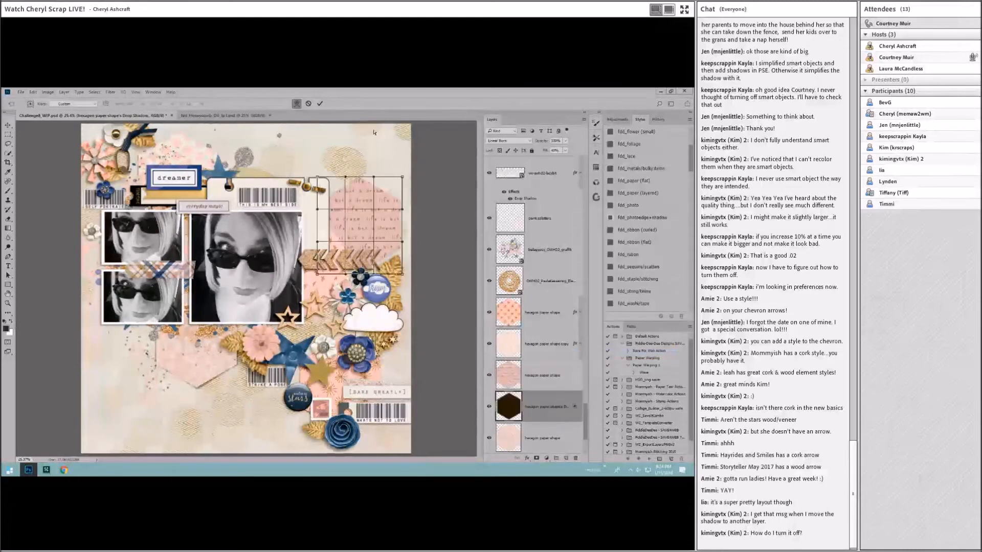
pyautogui.moveTo(406, 210); pyautogui.dragTo(404, 249)
pyautogui.moveTo(408, 211); pyautogui.dragTo(406, 212)
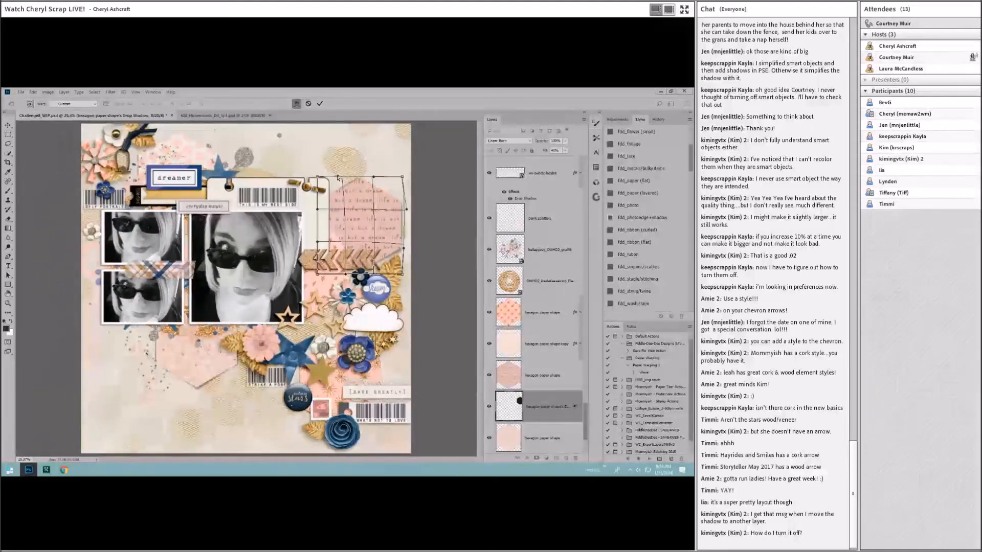
pyautogui.moveTo(391, 193); pyautogui.dragTo(375, 205)
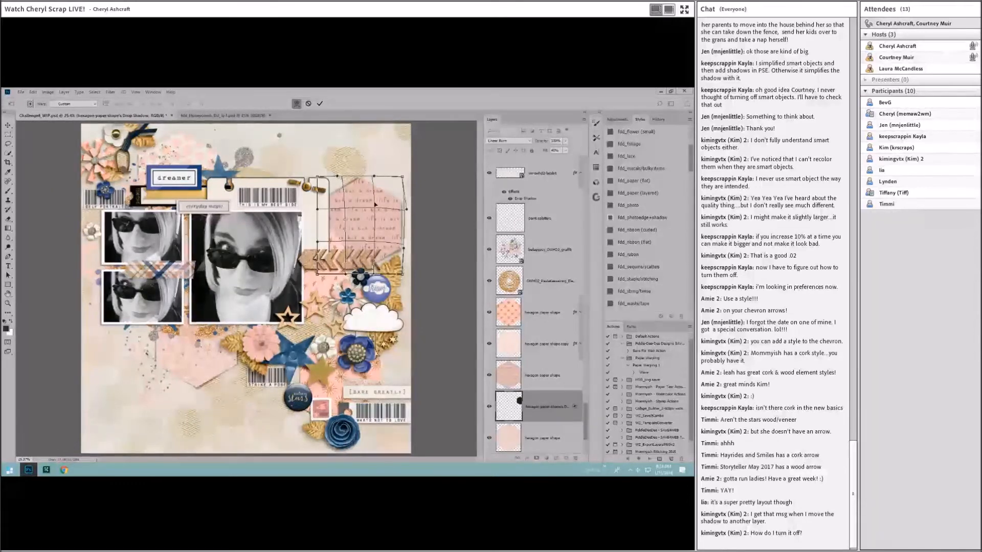
pyautogui.click(320, 102)
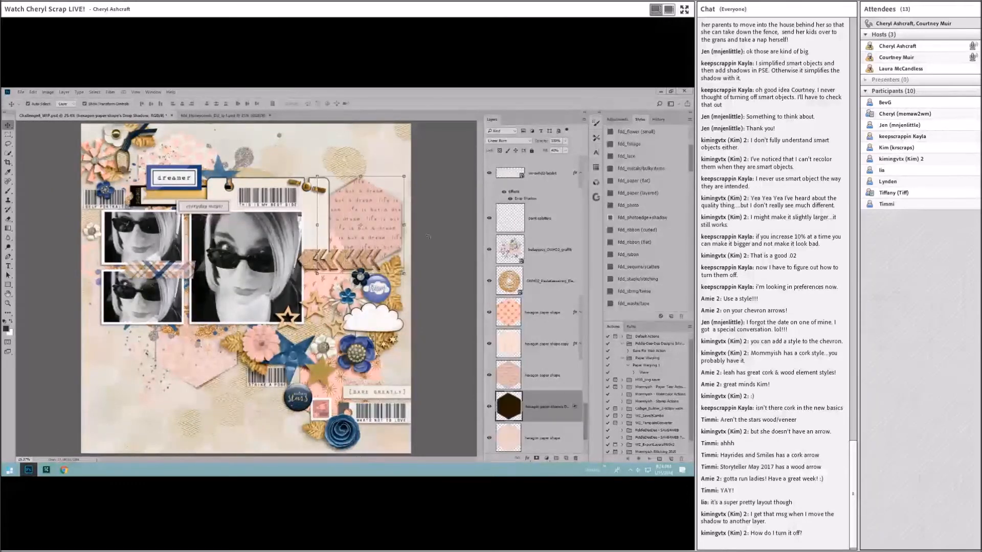
# Separate the drop shadow of the "[DARE GREATLY]" word strip onto its own layer.
pyautogui.click(396, 395)
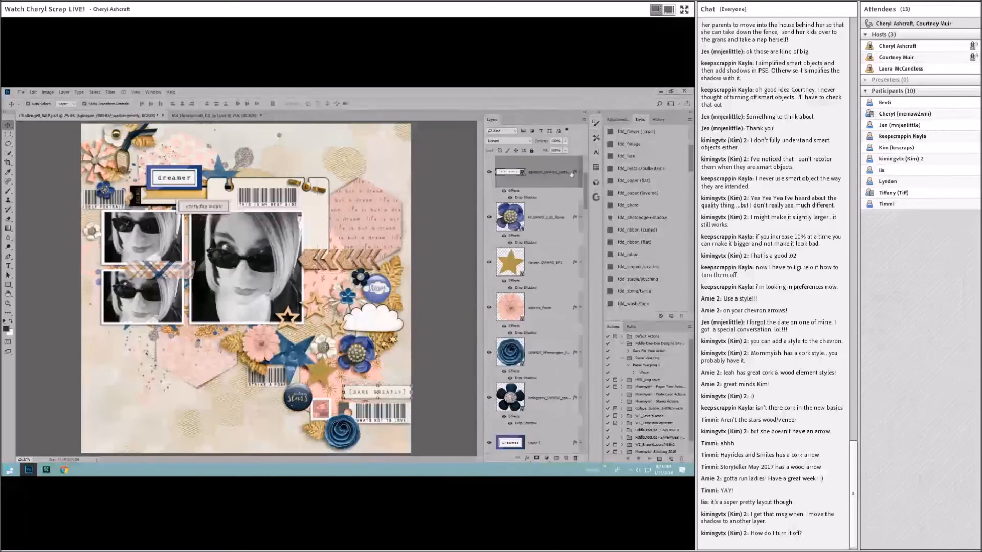
pyautogui.rightClick(579, 174)
pyautogui.click(613, 319)
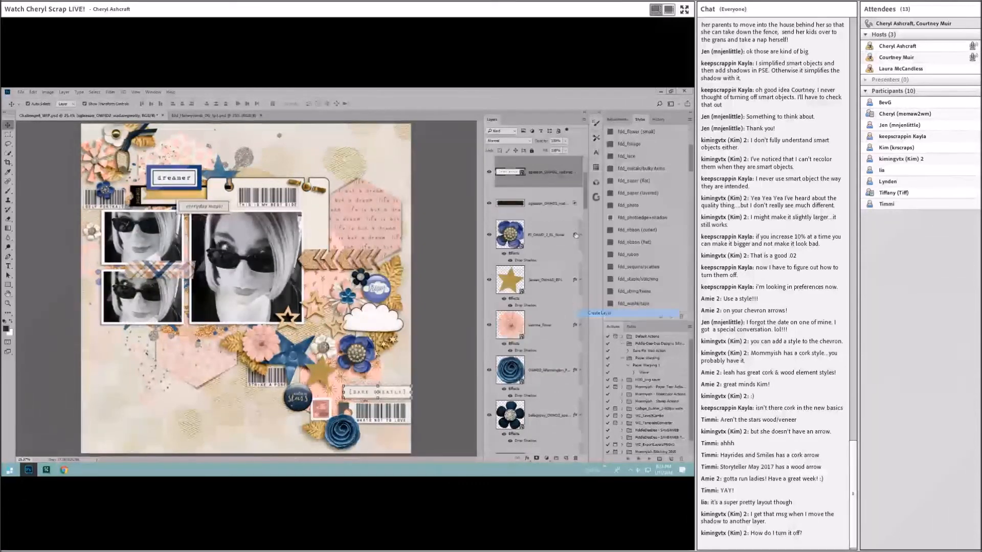
# Run the Paper Warping 1 action twice on the word strip's shadow layer, and deselect the layer.
pyautogui.click(545, 203)
pyautogui.click(654, 364)
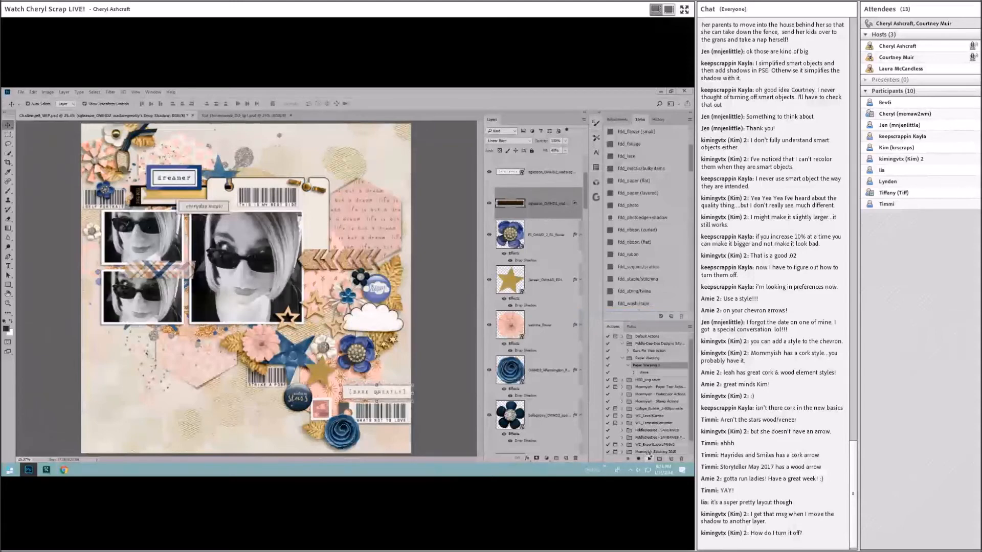
pyautogui.click(649, 458)
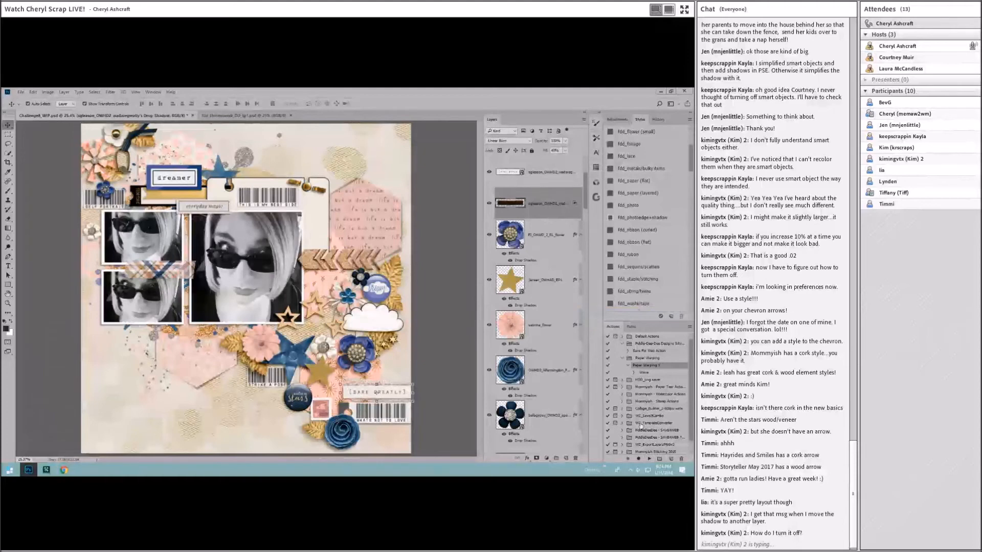
pyautogui.click(648, 459)
pyautogui.click(453, 331)
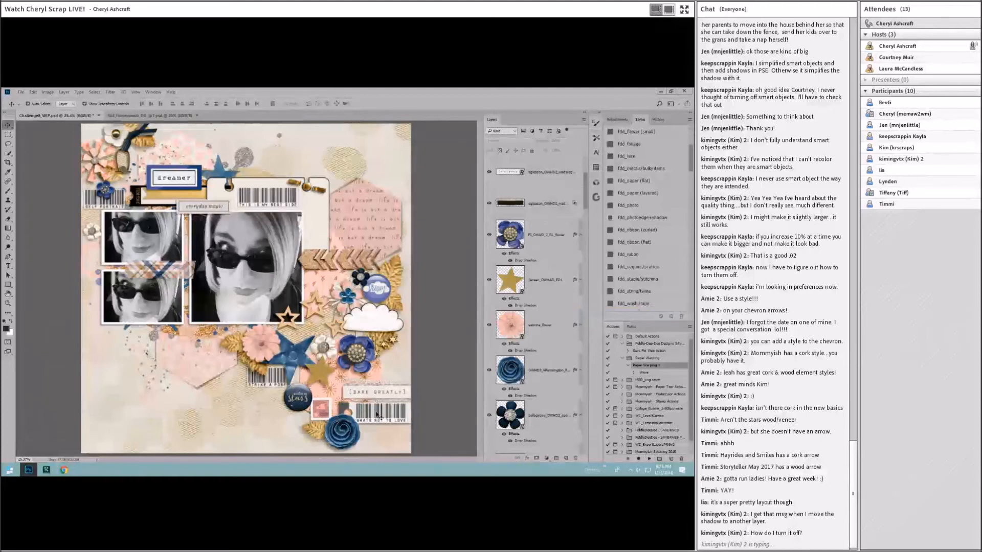
pyautogui.click(313, 204)
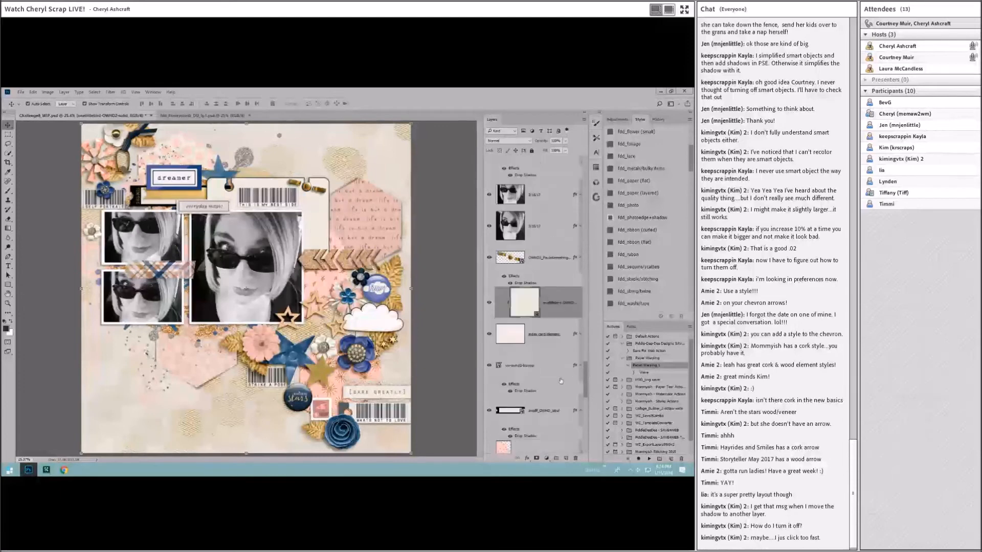
pyautogui.click(573, 337)
pyautogui.rightClick(578, 335)
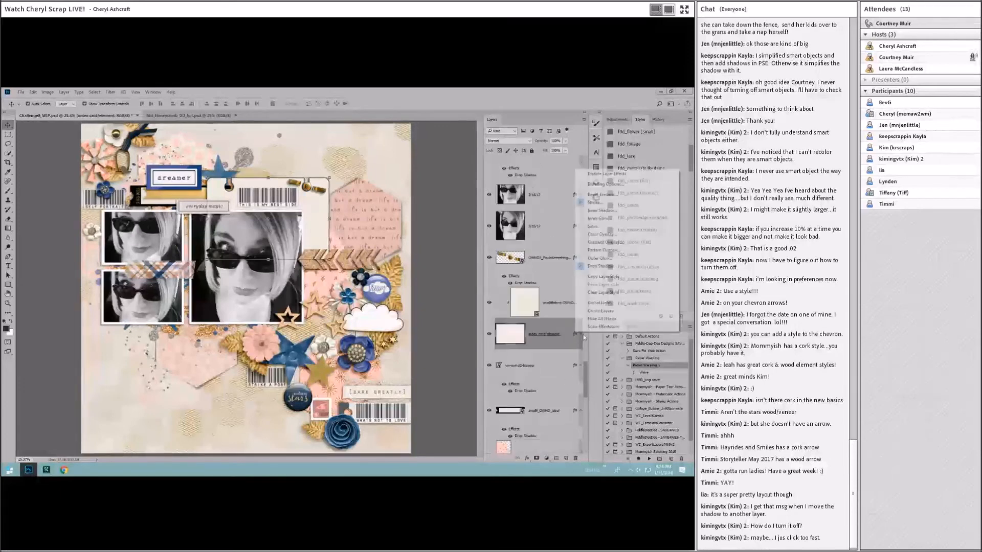
pyautogui.click(607, 317)
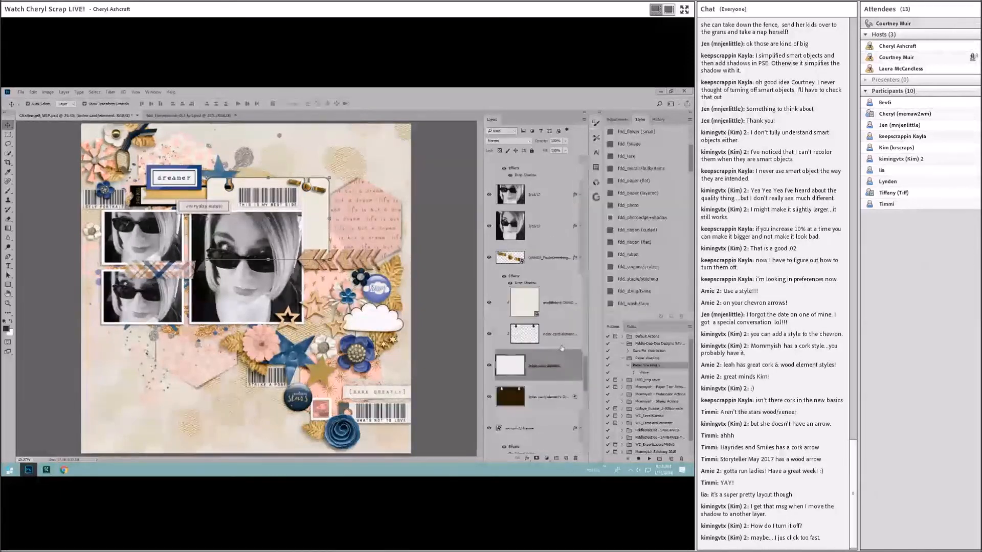
pyautogui.click(552, 391)
pyautogui.click(558, 340)
pyautogui.click(557, 366)
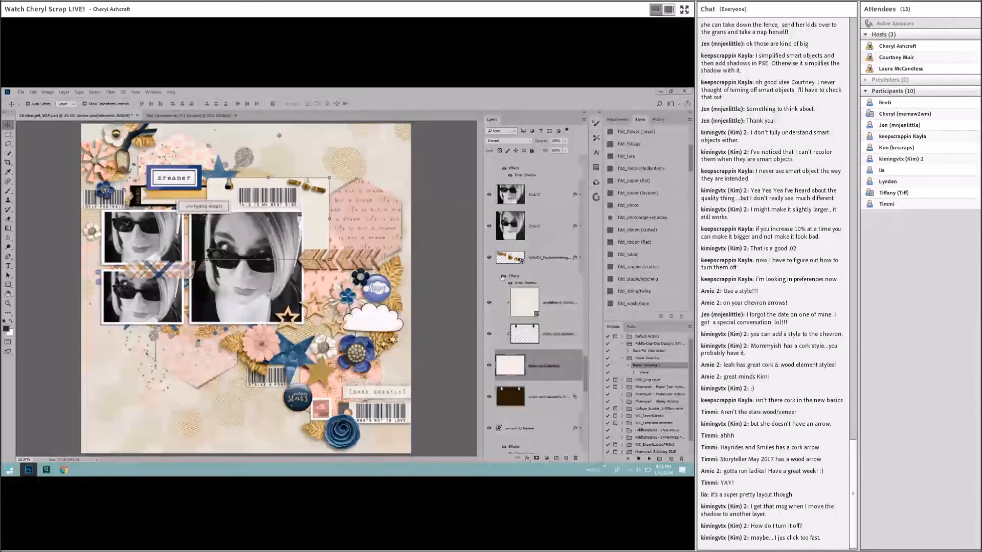
pyautogui.click(35, 93)
pyautogui.click(37, 102)
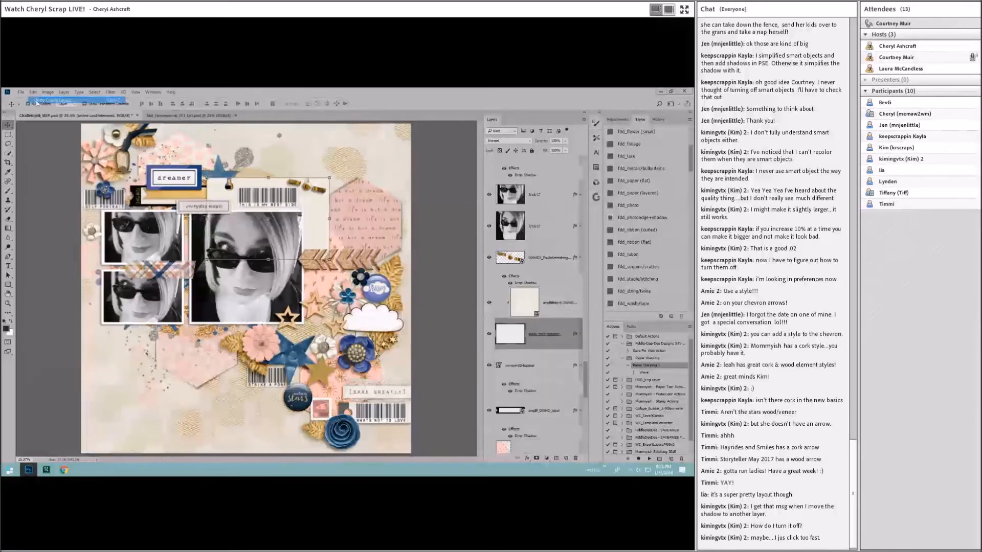
# Merge the clipped cream paper into the journal card and separate the card's stroke and drop shadow onto their own layers.
pyautogui.click(557, 301)
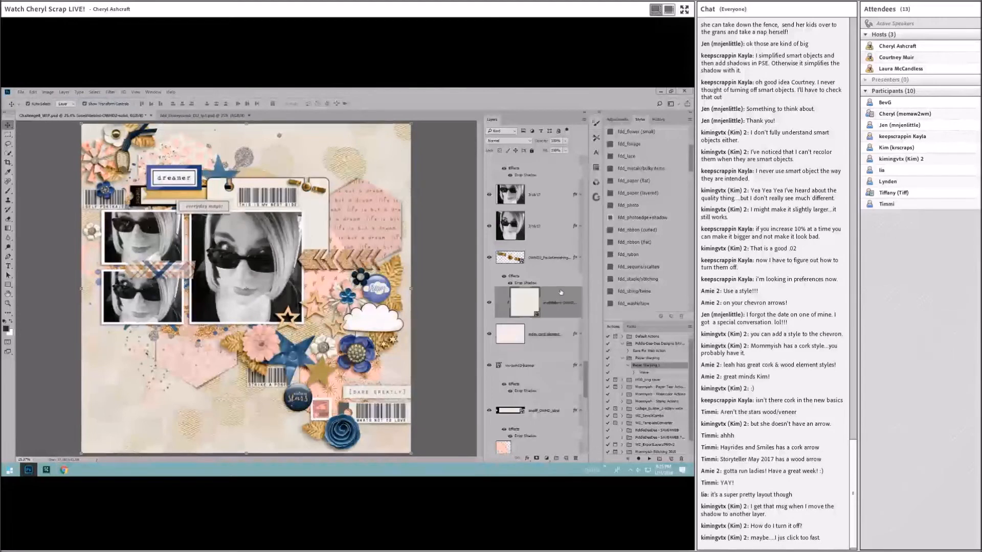
pyautogui.hotkey('ctrl', 'e')
pyautogui.rightClick(577, 306)
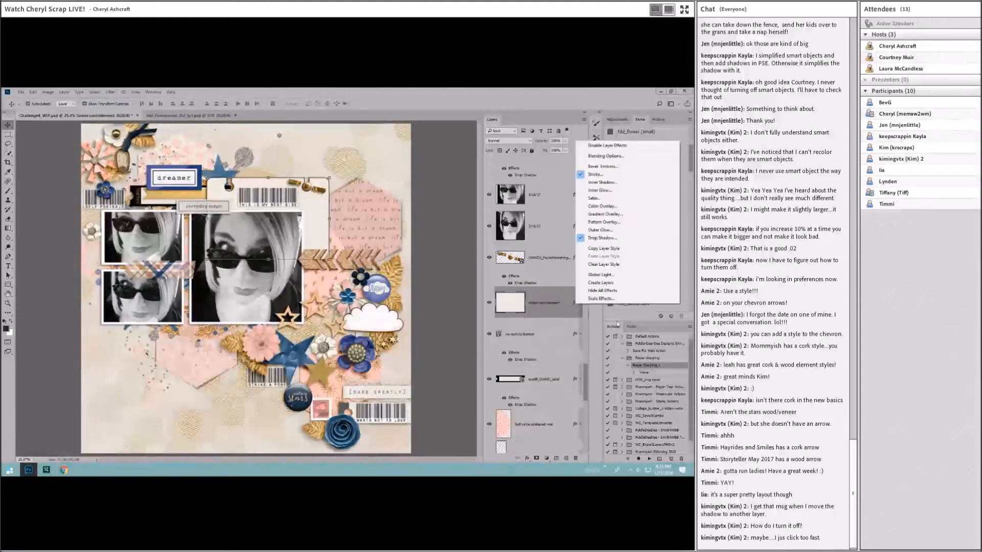
pyautogui.click(593, 287)
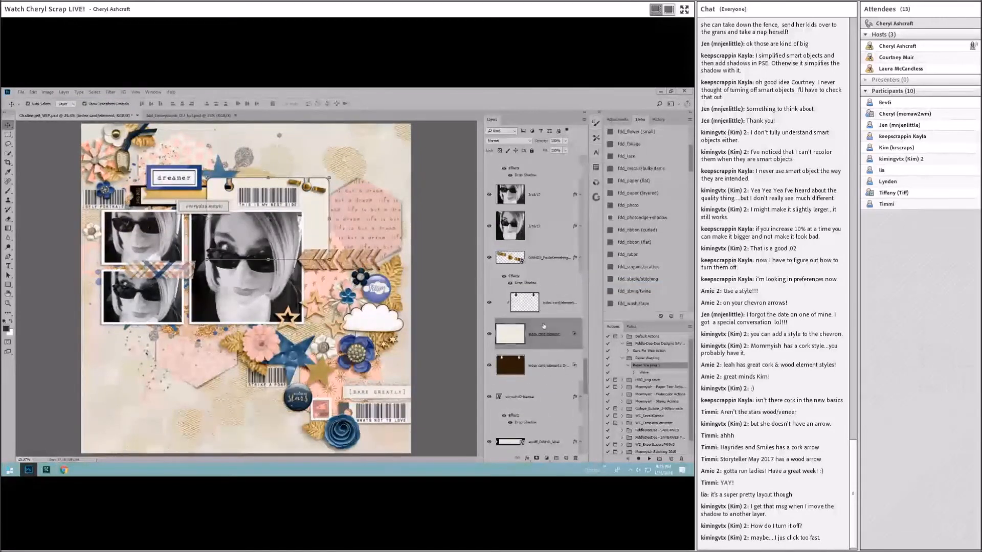
# Warp the journal card's shadow layer so its upper corner and edges extend slightly outward, and commit the warp.
pyautogui.click(546, 363)
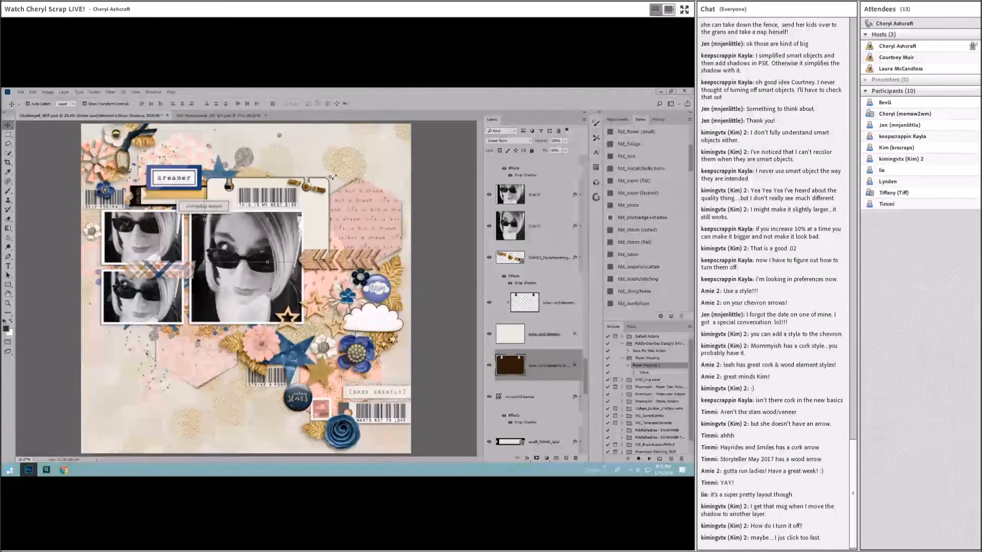
pyautogui.hotkey('ctrl', 't')
pyautogui.moveTo(331, 179); pyautogui.dragTo(334, 180)
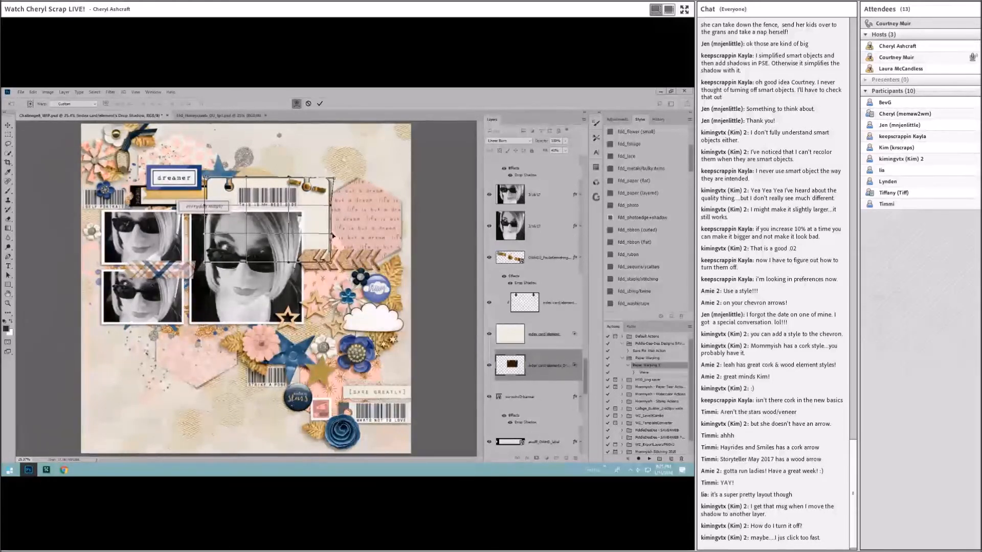
pyautogui.moveTo(334, 234); pyautogui.dragTo(335, 233)
pyautogui.moveTo(246, 178); pyautogui.dragTo(245, 174)
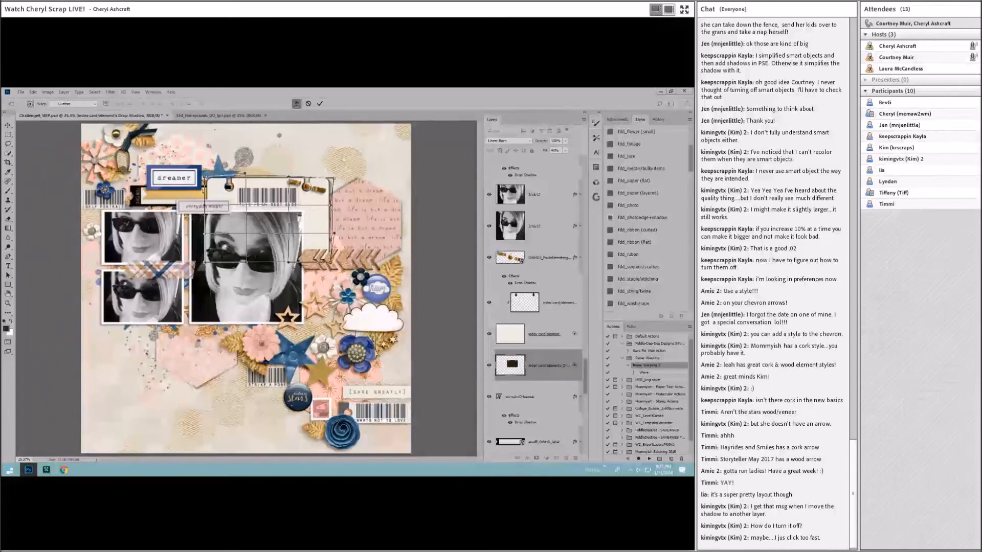
pyautogui.moveTo(205, 204); pyautogui.dragTo(203, 204)
pyautogui.click(319, 103)
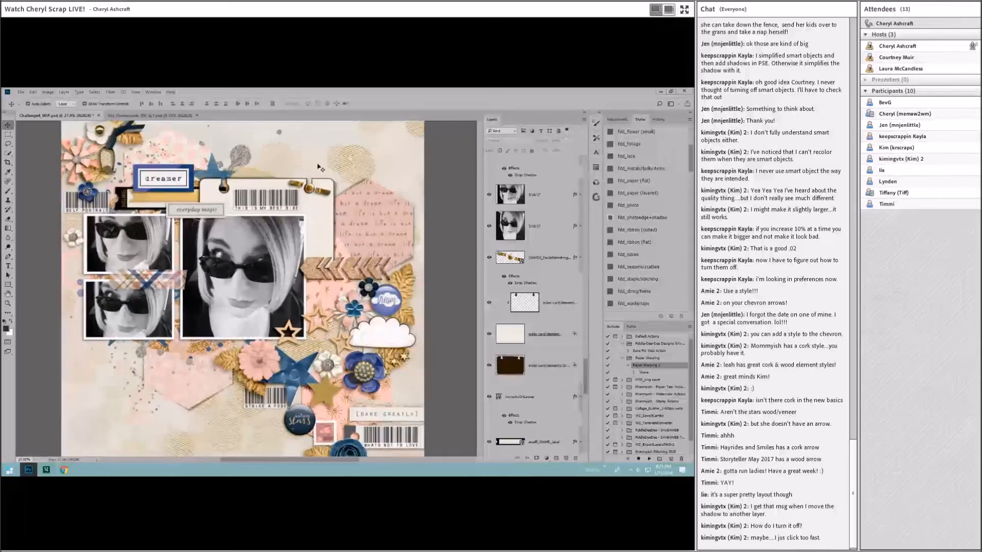
# Separate the drop shadow of the gold fasteners on the journal card onto its own layer and pick the Smudge tool.
pyautogui.scroll(5, 315, 177)
pyautogui.click(320, 221)
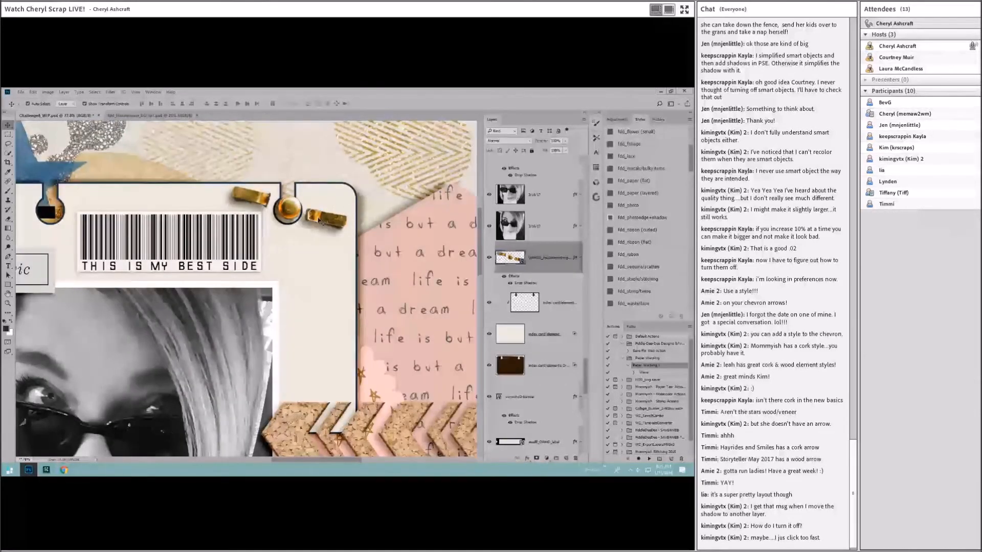
pyautogui.rightClick(575, 258)
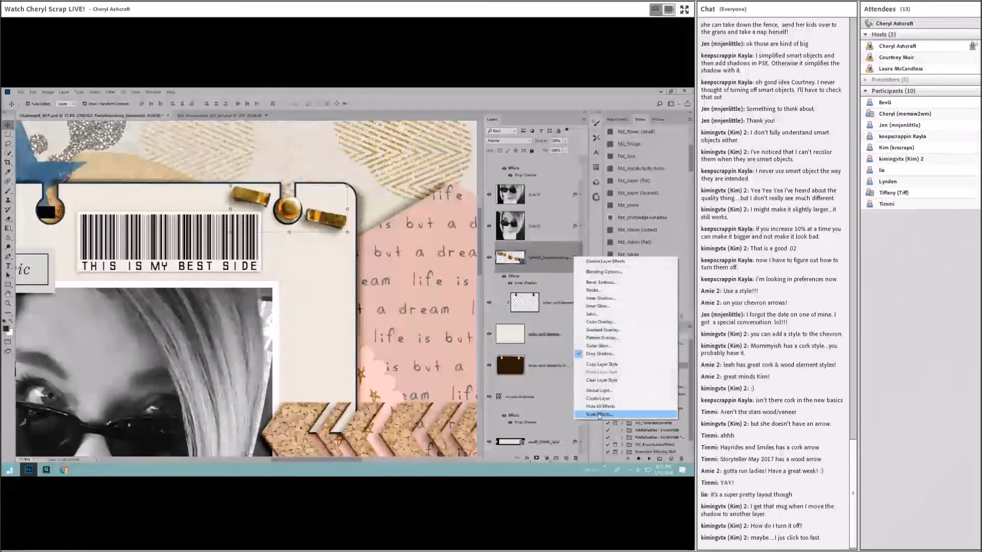
pyautogui.click(598, 401)
pyautogui.click(502, 280)
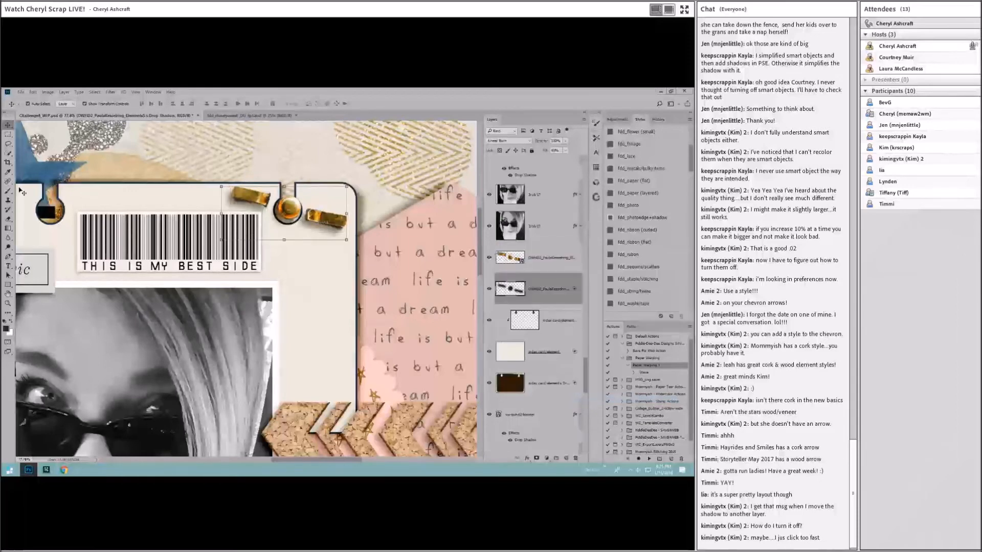
pyautogui.click(8, 239)
pyautogui.click(40, 252)
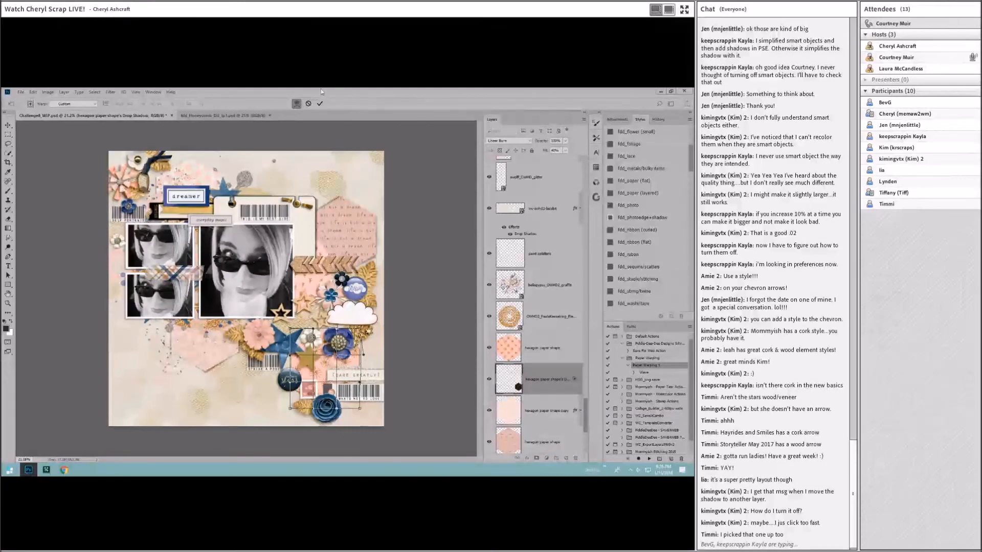
# Separate the drop shadow of the pink hexagon behind the "dreamer" tag onto its own layer.
pyautogui.click(320, 231)
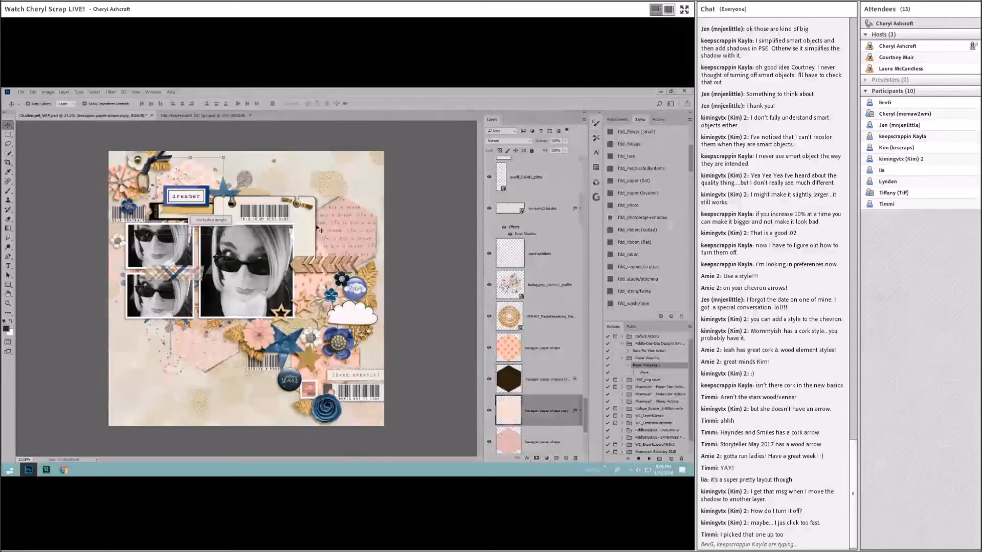
pyautogui.rightClick(573, 410)
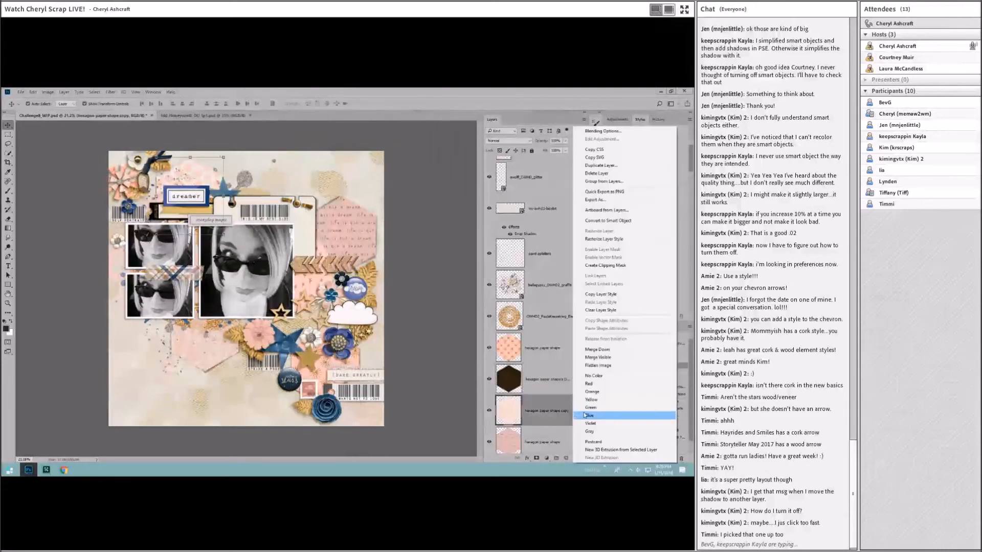
pyautogui.click(536, 401)
pyautogui.rightClick(576, 411)
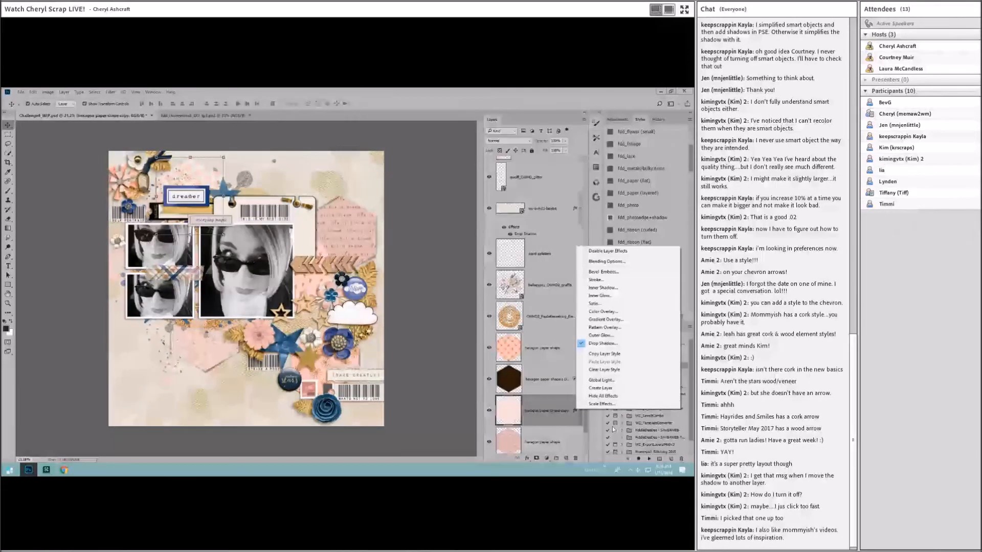
pyautogui.click(600, 389)
# Warp the shadow layer of the hexagon behind the "dreamer" tag so its outer edge bulges slightly, and commit the warp.
pyautogui.click(556, 436)
pyautogui.click(225, 159)
pyautogui.click(297, 104)
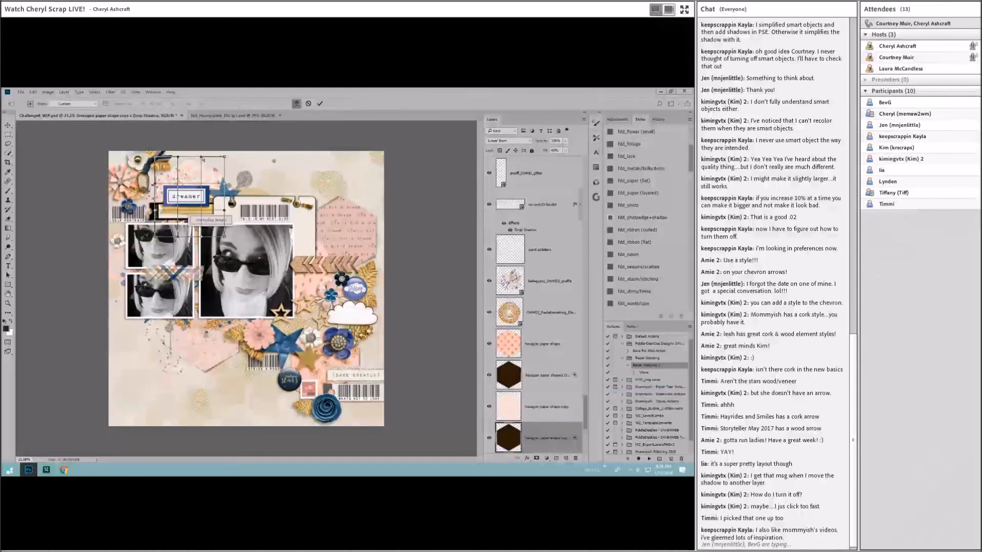
pyautogui.moveTo(203, 159); pyautogui.dragTo(230, 182)
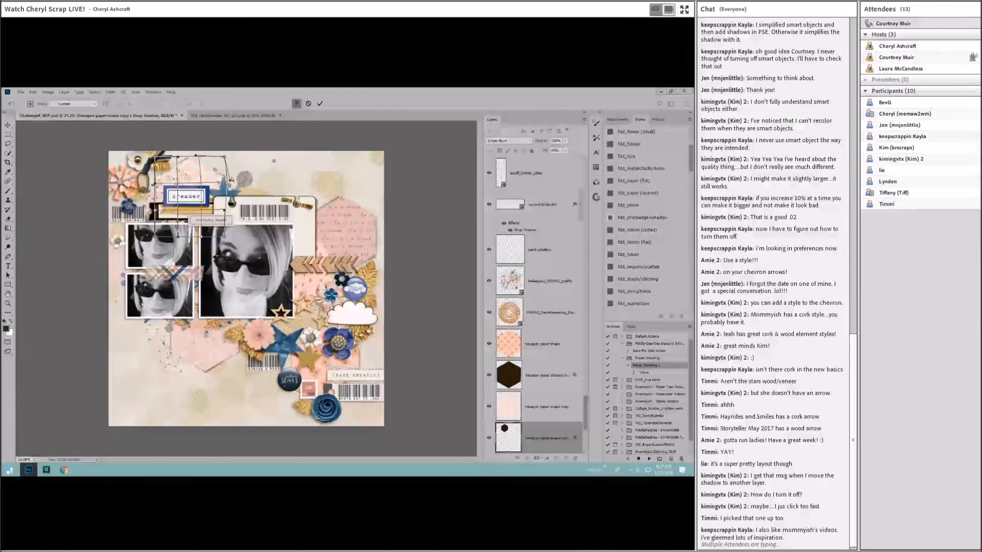
pyautogui.click(320, 103)
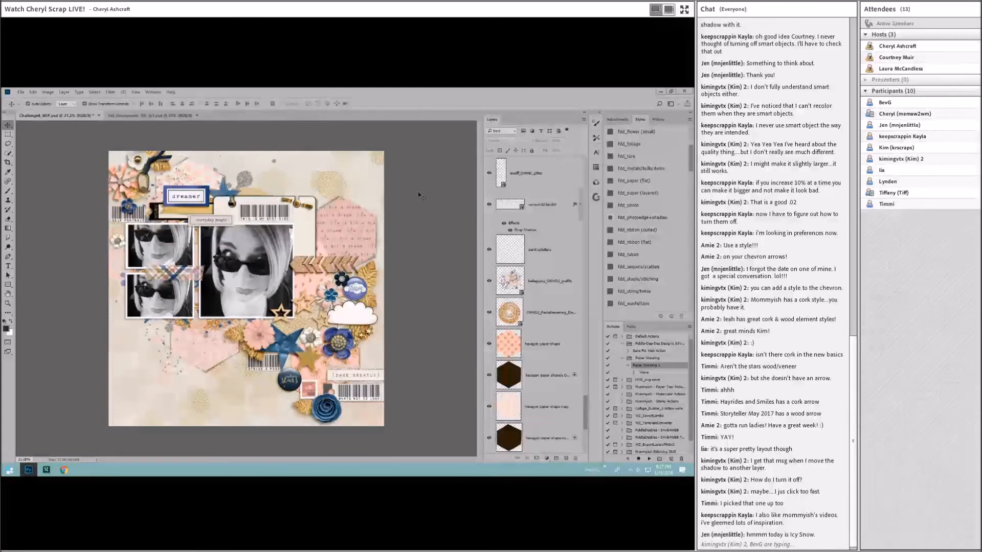
# Separate the drop shadow of the black label strip beneath the "dreamer" tag onto its own layer.
pyautogui.click(153, 216)
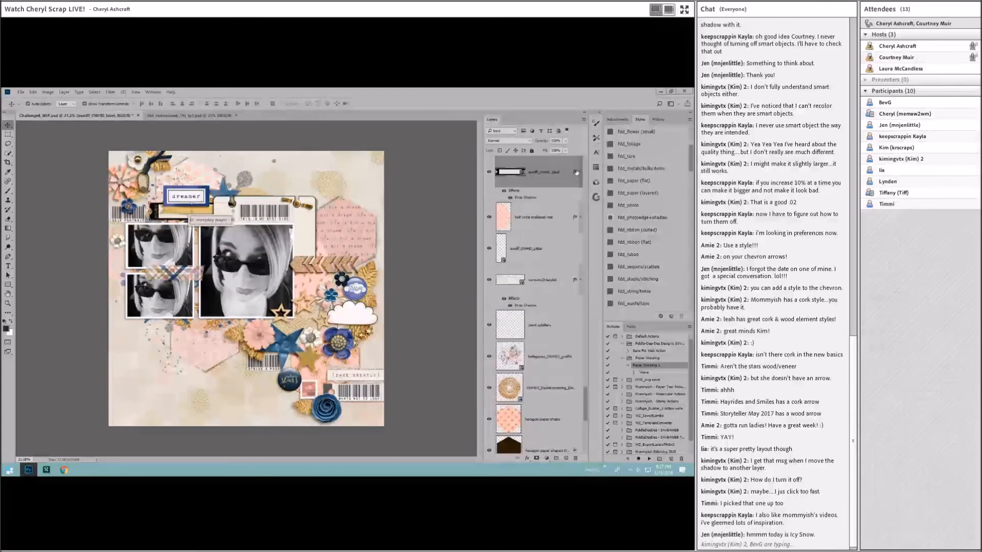
pyautogui.rightClick(575, 172)
pyautogui.click(599, 313)
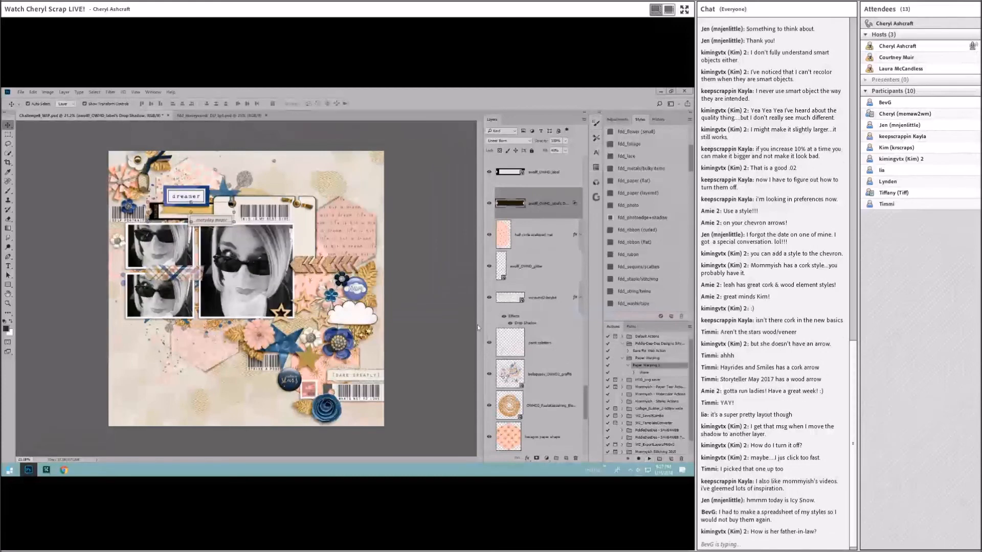
# Separate the layer effects of the large photo onto their own layers.
pyautogui.click(261, 276)
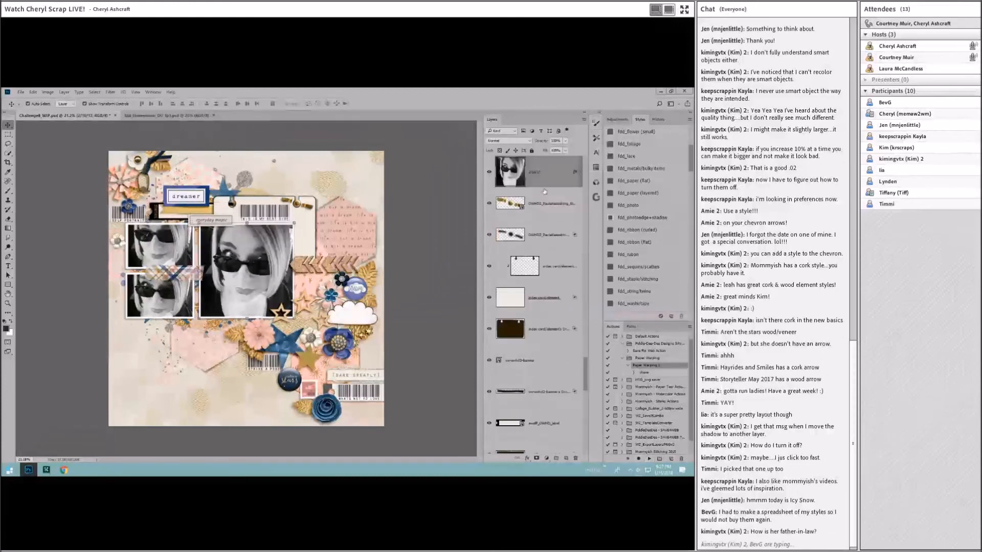
pyautogui.rightClick(576, 174)
pyautogui.click(601, 310)
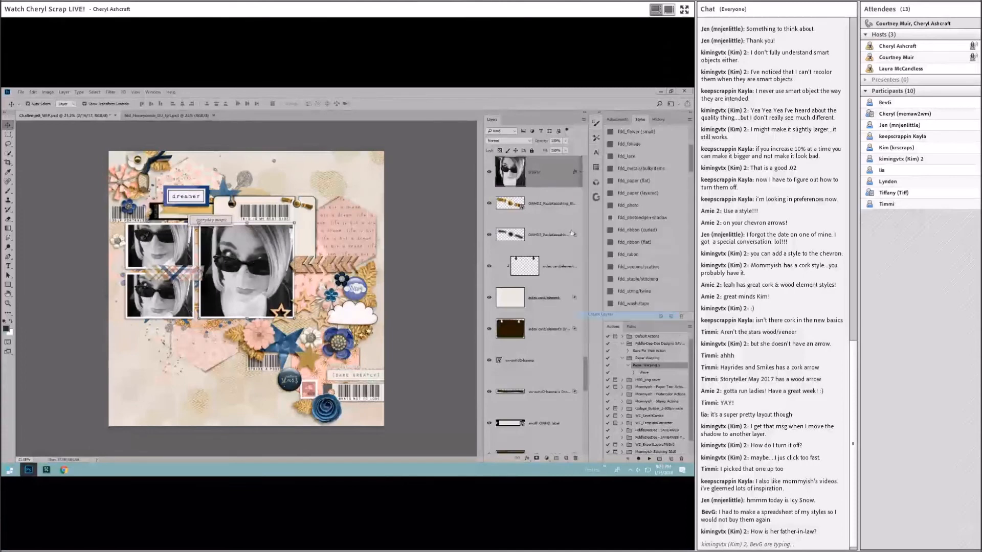
# Warp the large photo's drop shadow layer, pulling its corners and upper edge slightly outward, and commit the warp.
pyautogui.click(550, 235)
pyautogui.hotkey('ctrl', 't')
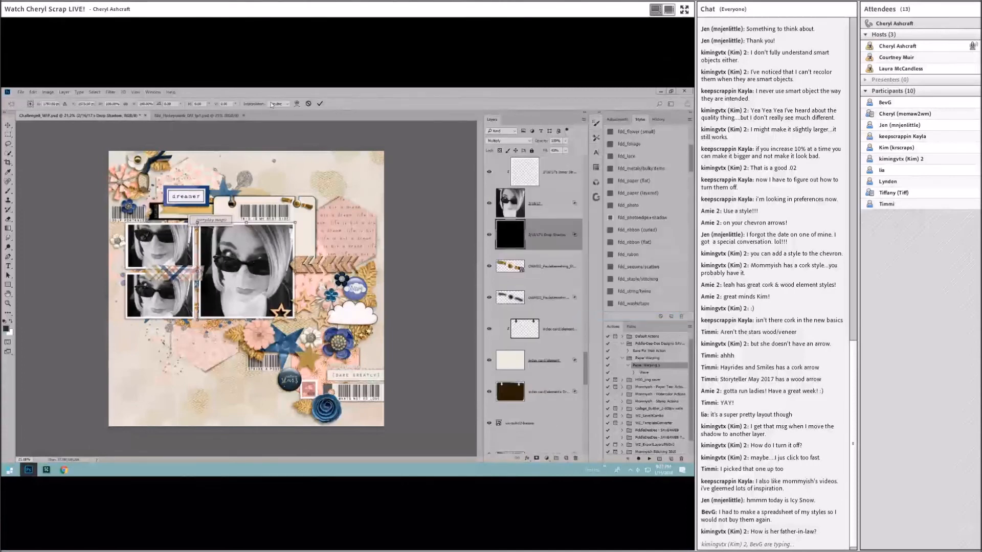
pyautogui.click(296, 103)
pyautogui.hotkey('ctrl', '+')
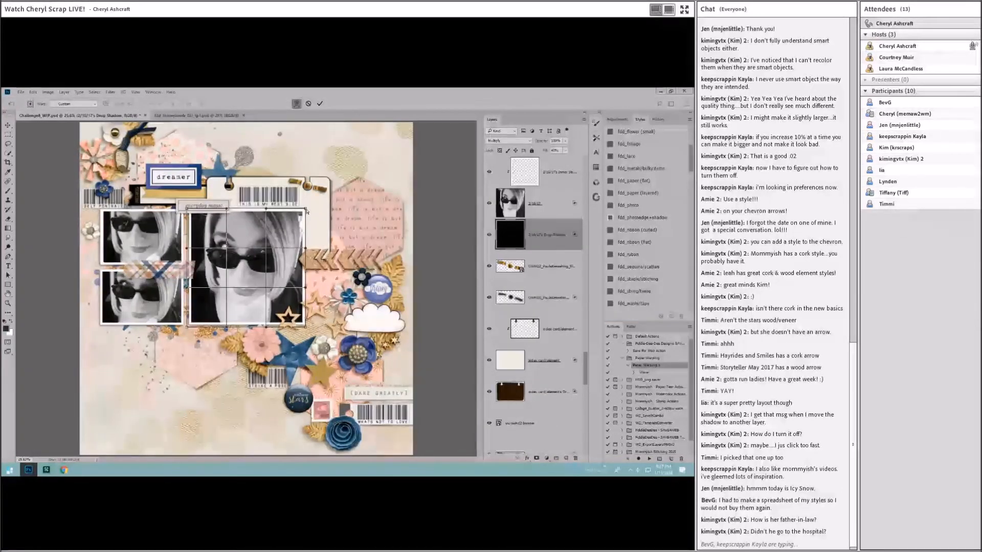
pyautogui.moveTo(305, 210); pyautogui.dragTo(311, 209)
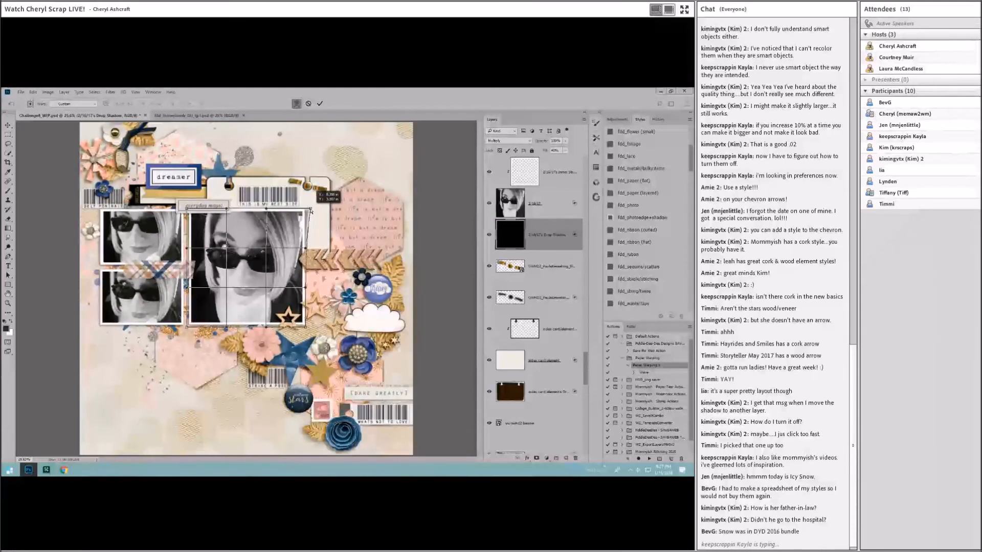
pyautogui.moveTo(308, 251); pyautogui.dragTo(306, 253)
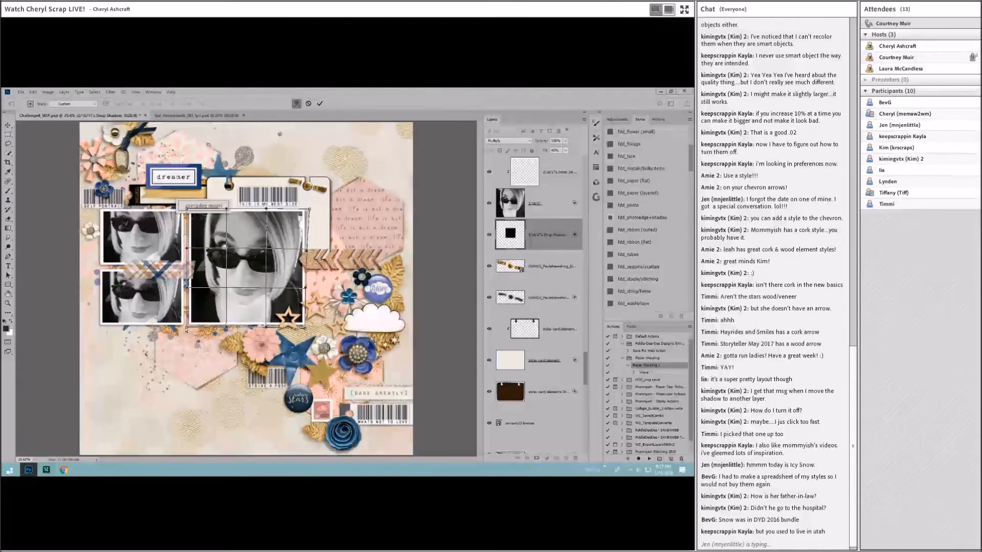
pyautogui.moveTo(186, 330); pyautogui.dragTo(187, 332)
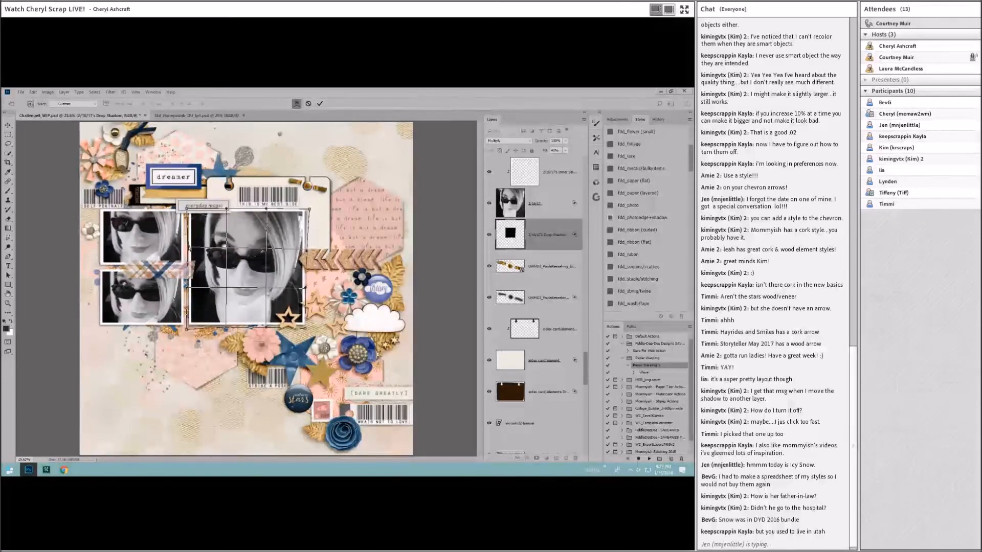
pyautogui.moveTo(266, 209); pyautogui.dragTo(266, 208)
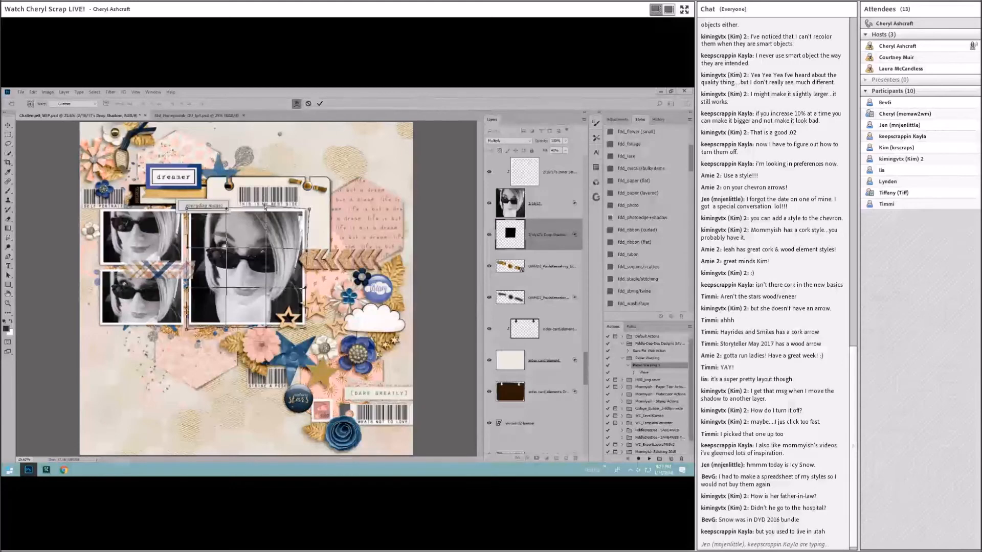
pyautogui.click(321, 104)
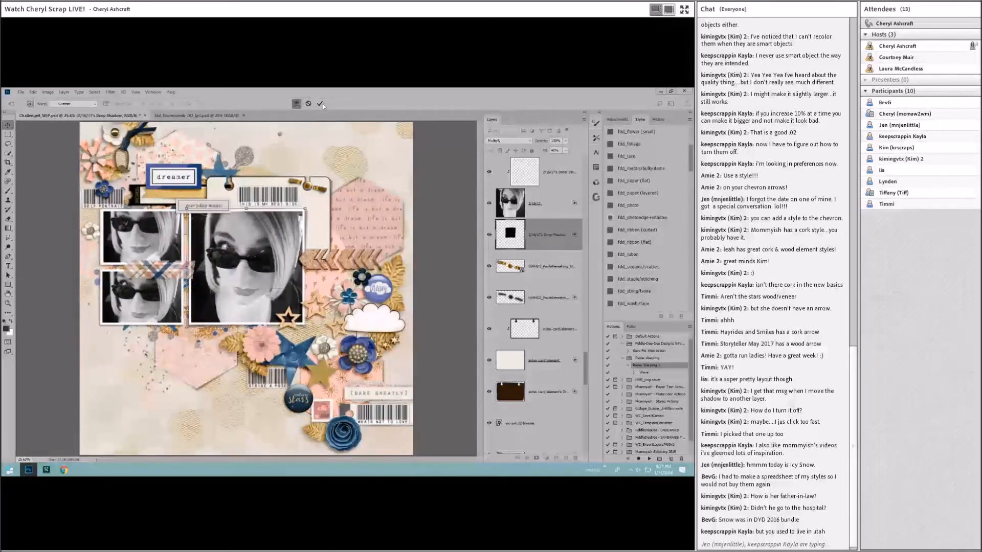
# Separate the upper small photo's layer effects onto their own layers, and warp its drop shadow slightly at the corners and edges.
pyautogui.rightClick(576, 173)
pyautogui.click(634, 308)
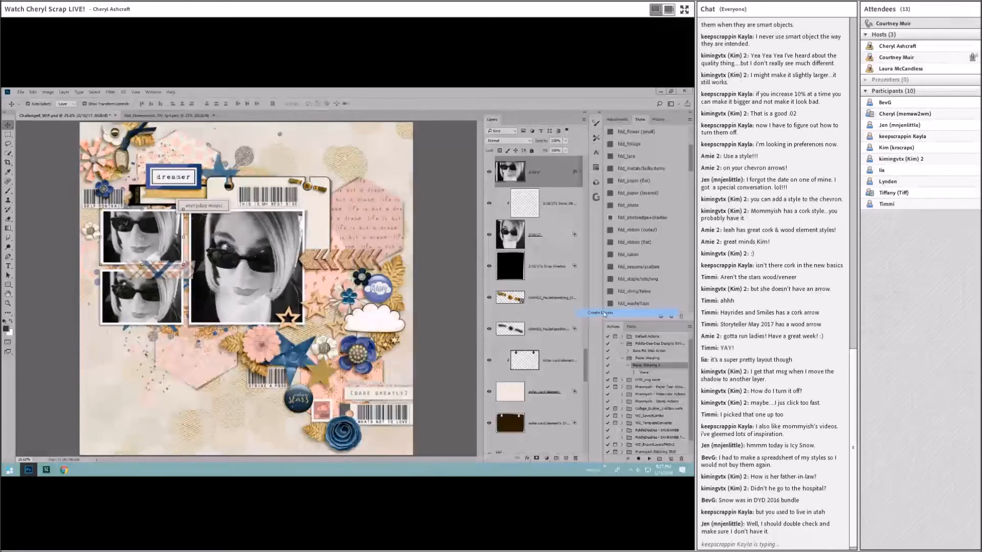
pyautogui.click(546, 234)
pyautogui.hotkey('ctrl', 't')
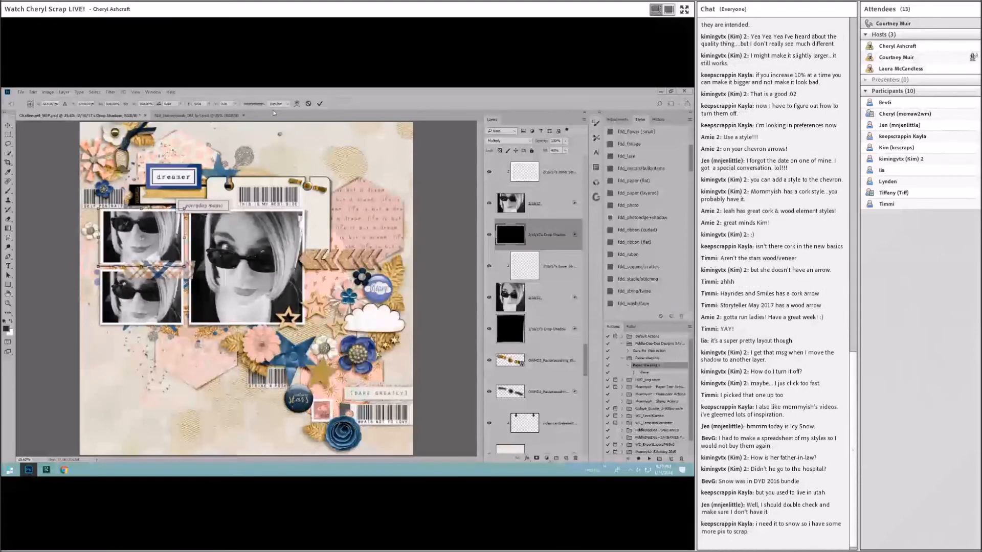
pyautogui.click(297, 103)
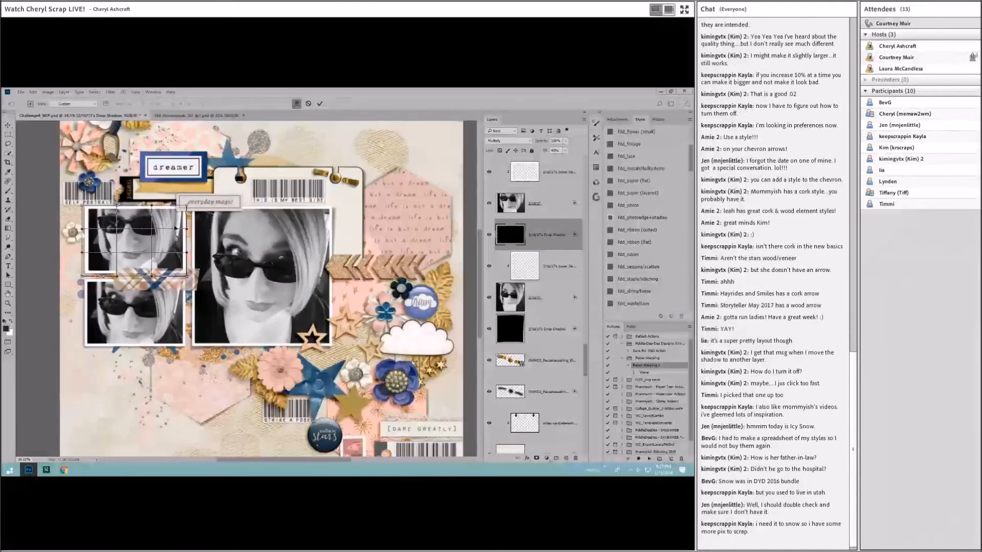
pyautogui.scroll(2, 176, 230)
pyautogui.moveTo(189, 258); pyautogui.dragTo(193, 253)
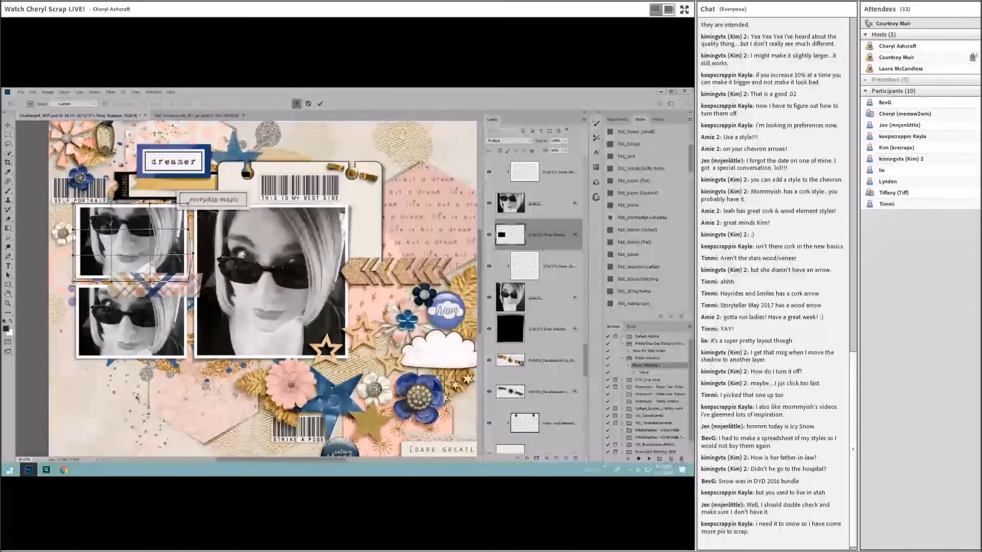
pyautogui.moveTo(72, 284); pyautogui.dragTo(75, 287)
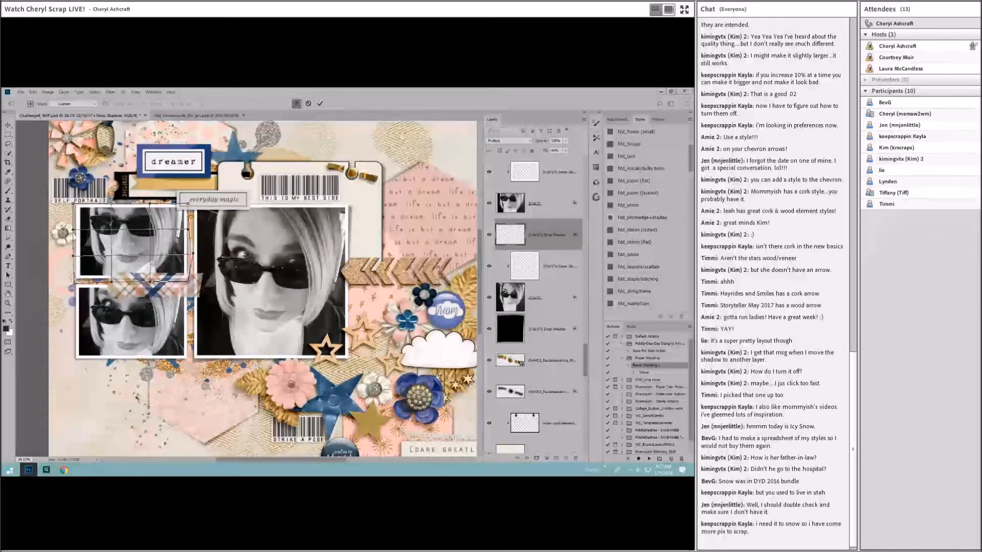
pyautogui.moveTo(74, 204); pyautogui.dragTo(71, 207)
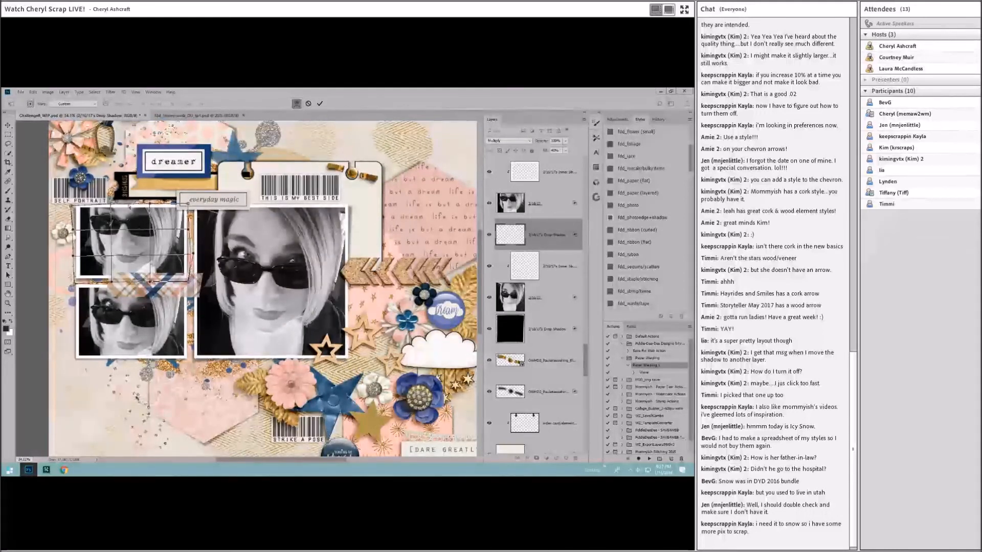
pyautogui.moveTo(150, 202); pyautogui.dragTo(149, 200)
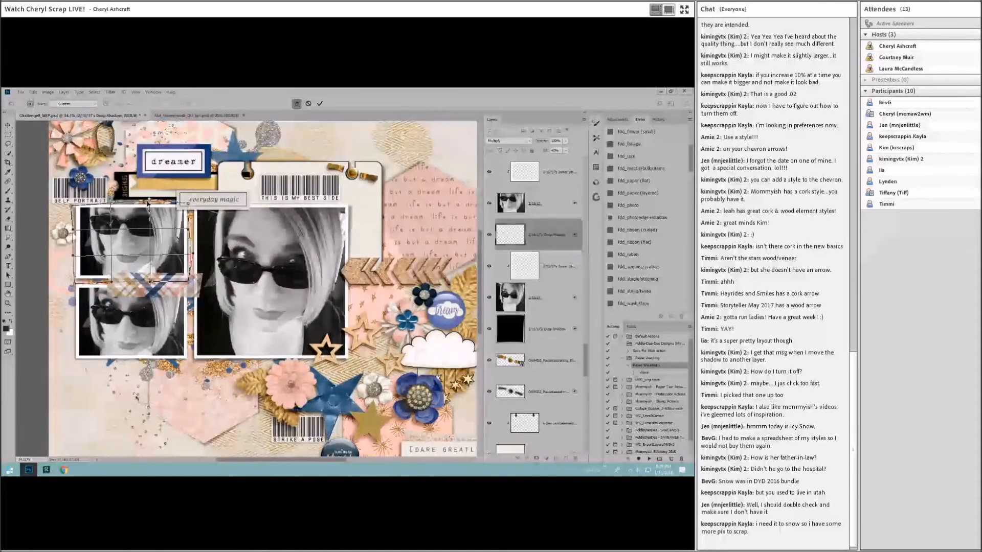
pyautogui.moveTo(152, 283); pyautogui.dragTo(152, 281)
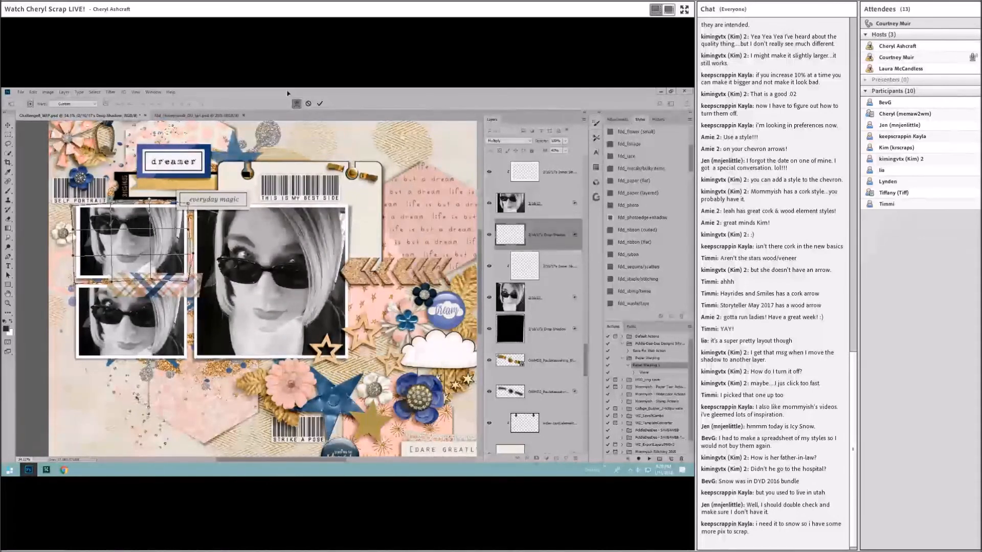
pyautogui.click(320, 103)
# Separate the lower small photo's layer effects onto their own layers, and warp its drop shadow by shifting the two outer corners slightly.
pyautogui.click(131, 321)
pyautogui.rightClick(576, 172)
pyautogui.click(599, 312)
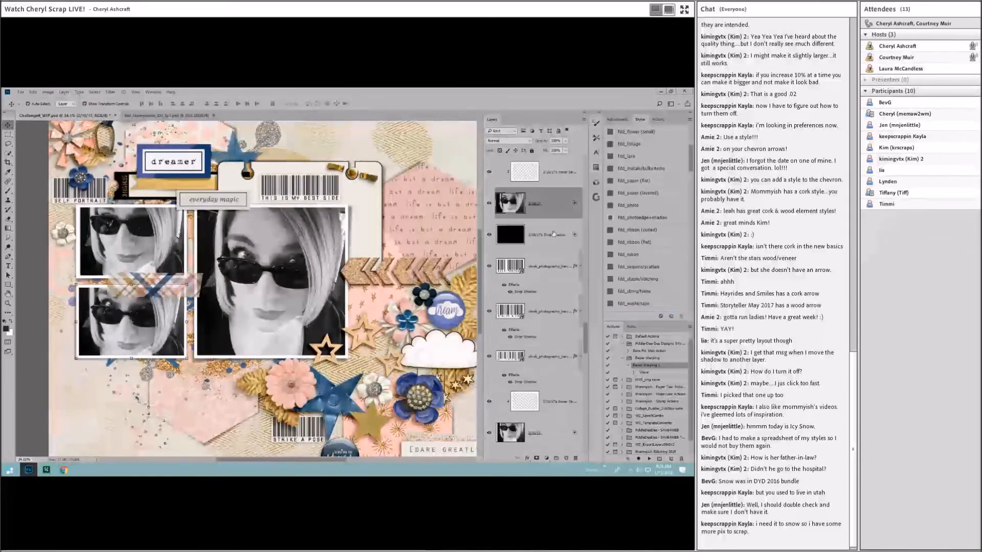
pyautogui.hotkey('ctrl', 't')
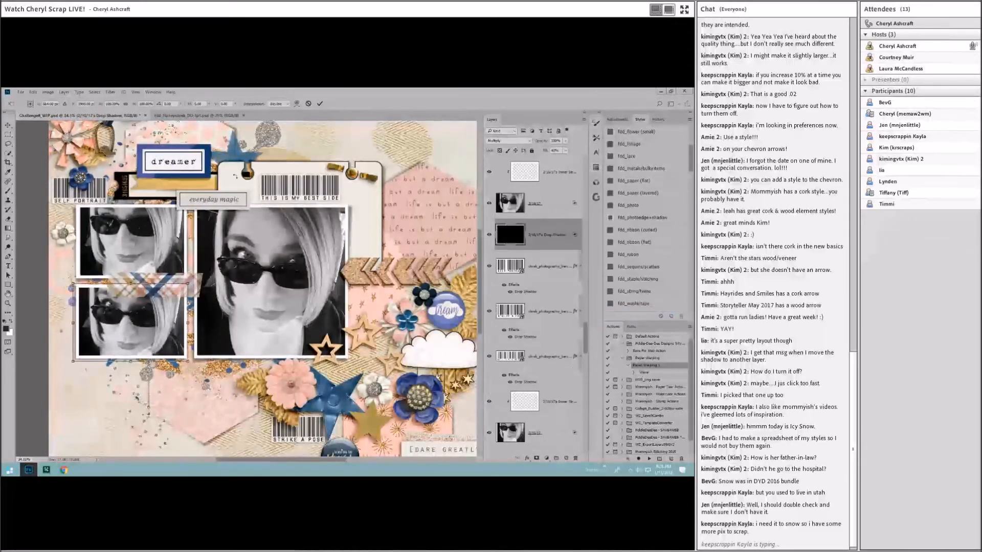
pyautogui.click(296, 103)
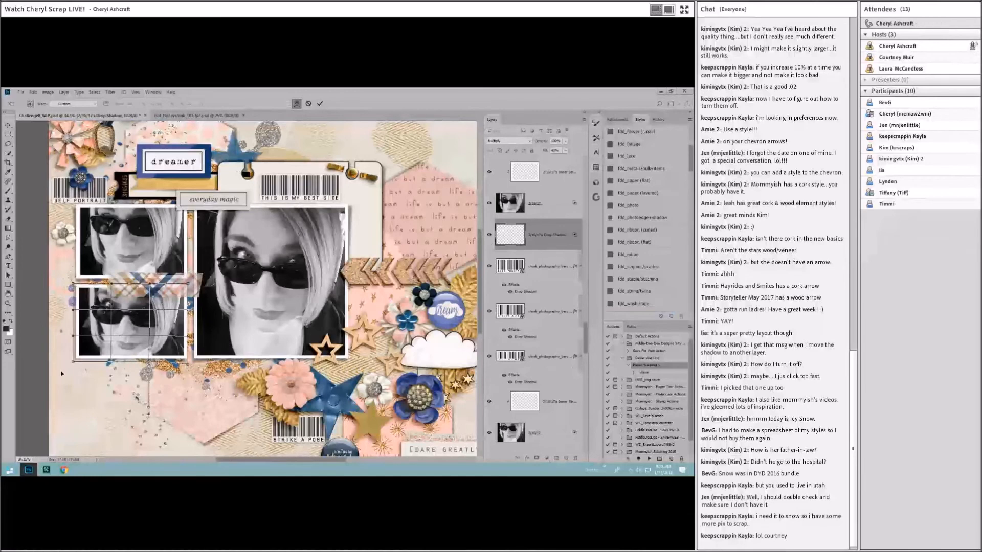
pyautogui.moveTo(72, 366); pyautogui.dragTo(75, 366)
pyautogui.moveTo(73, 283); pyautogui.dragTo(70, 285)
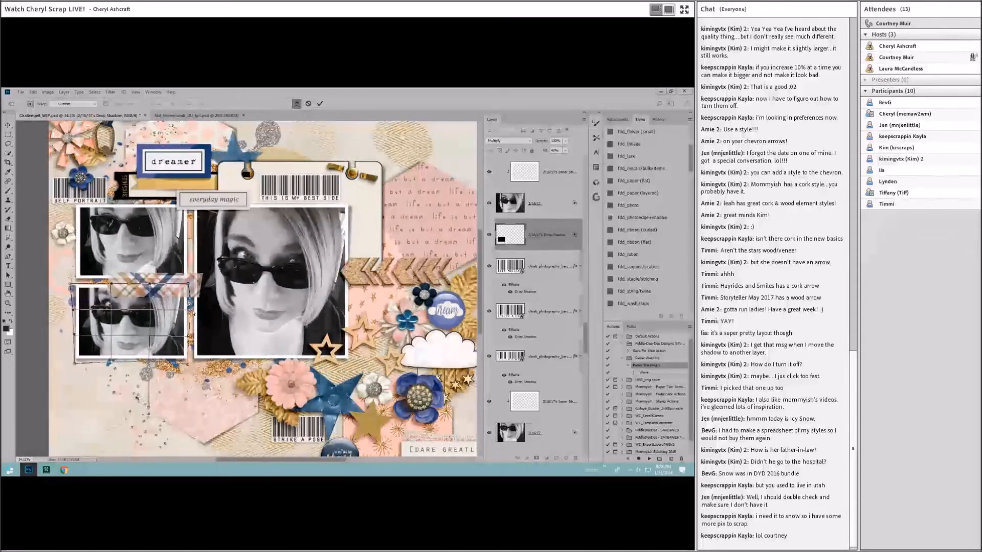
pyautogui.click(321, 104)
pyautogui.hotkey('ctrl', '0')
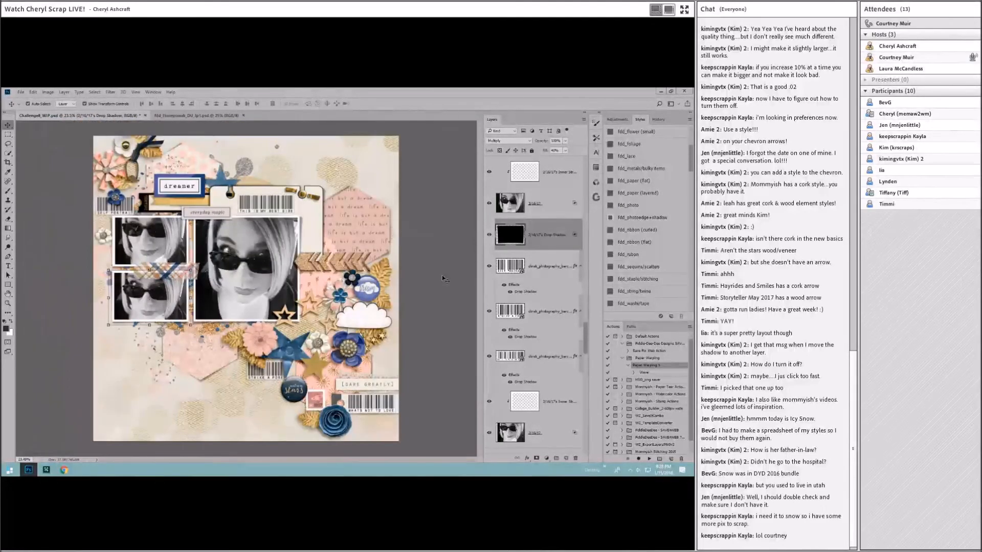
pyautogui.click(421, 373)
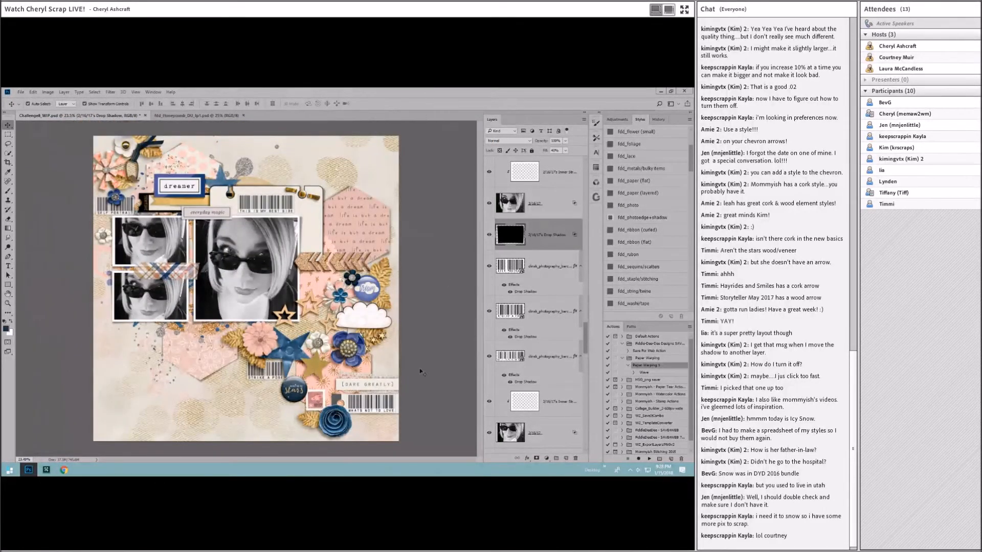
# Separate the postage stamp's drop shadow onto its own layer and ready the Smudge tool on that shadow layer.
pyautogui.click(315, 400)
pyautogui.rightClick(574, 172)
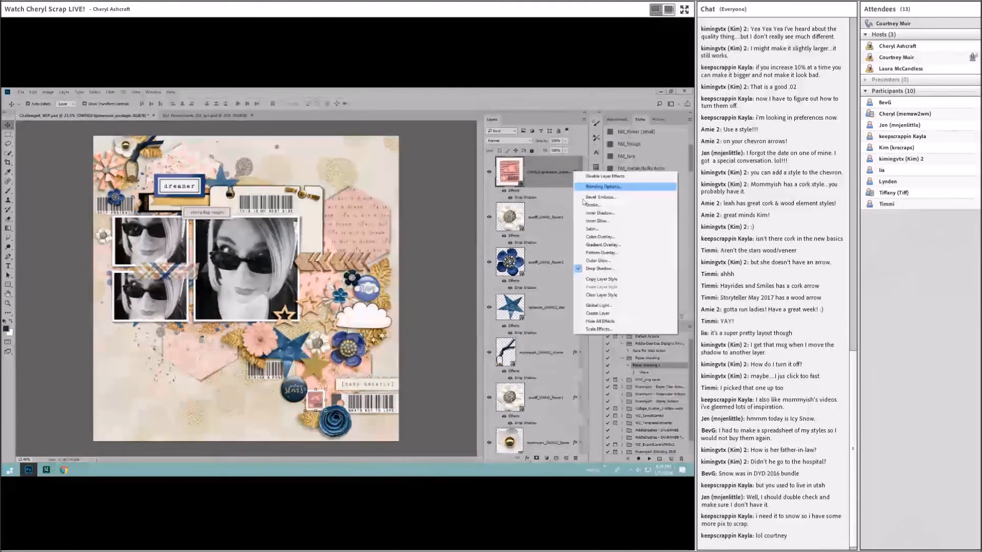
pyautogui.click(593, 313)
pyautogui.click(541, 201)
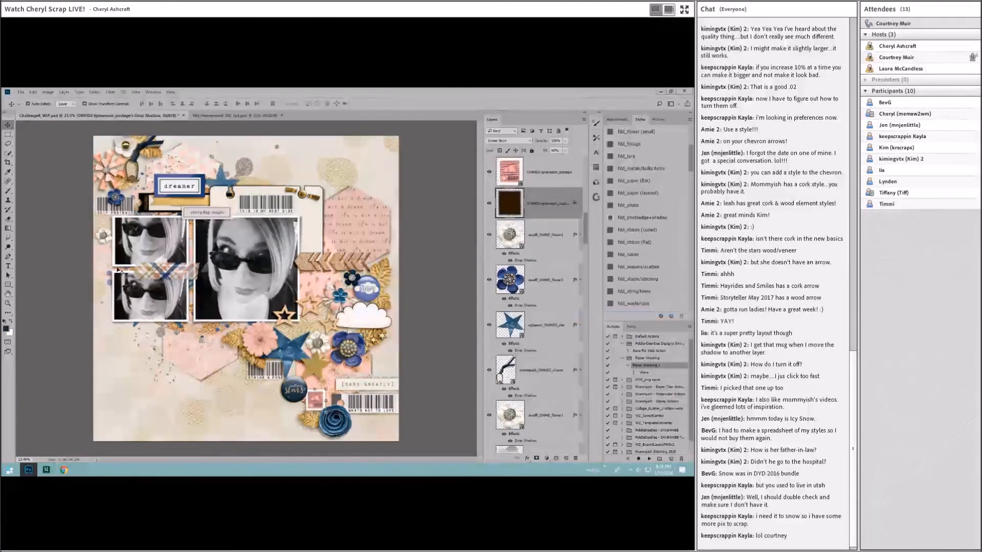
pyautogui.click(7, 237)
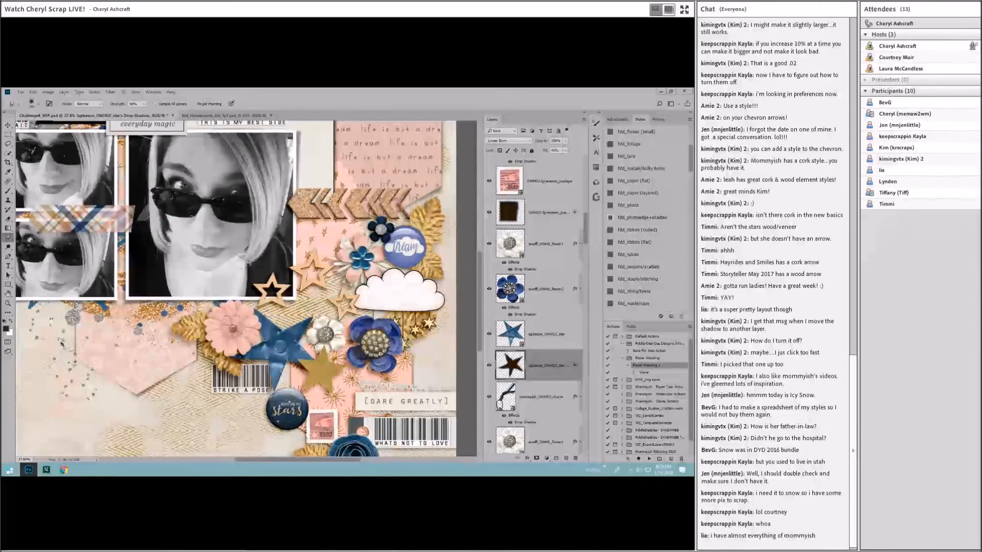
# Select the plaid washi tape across the small photos and switch to the Burn tool for shading it.
pyautogui.click(7, 124)
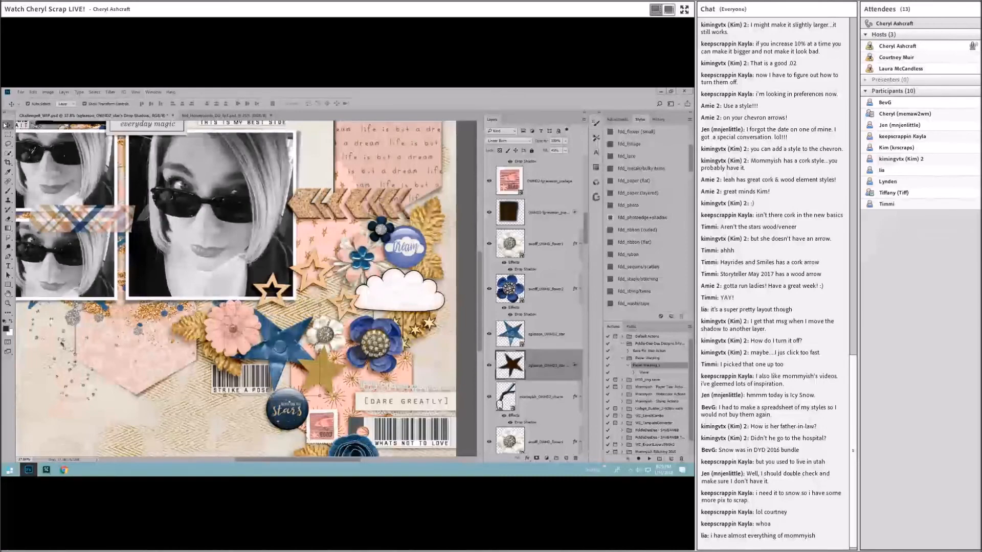
pyautogui.click(80, 212)
pyautogui.scroll(-1, 81, 212)
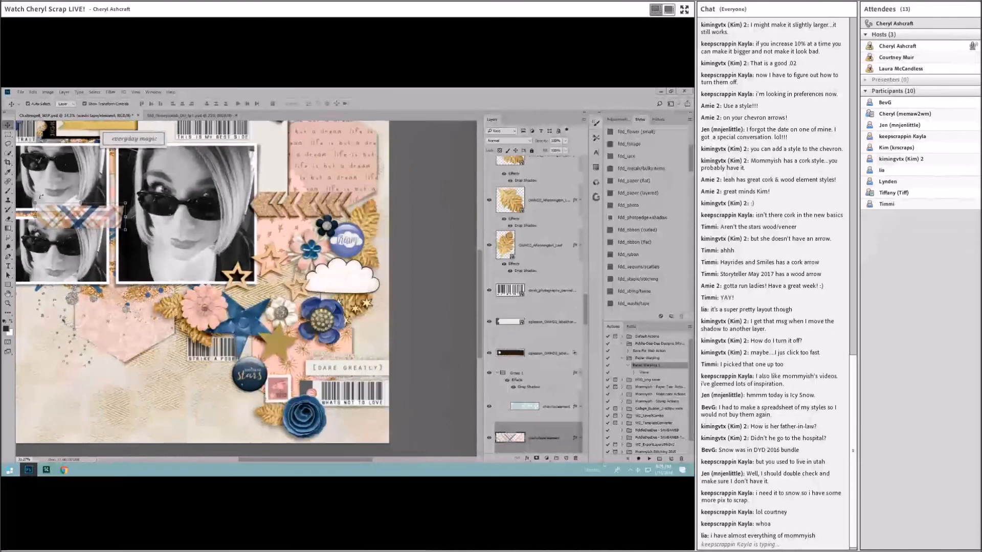
pyautogui.scroll(6, 41, 196)
pyautogui.click(10, 248)
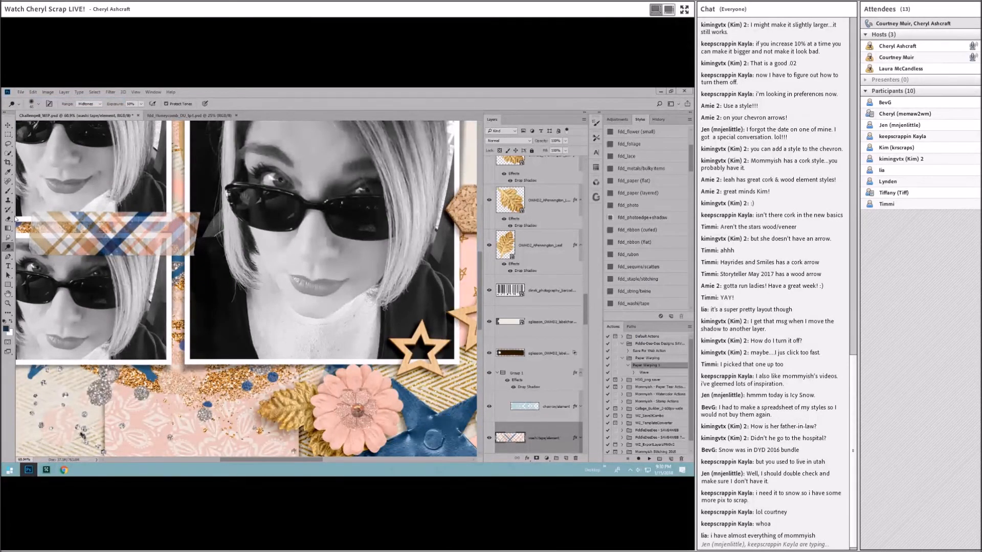
pyautogui.rightClick(9, 249)
pyautogui.click(31, 254)
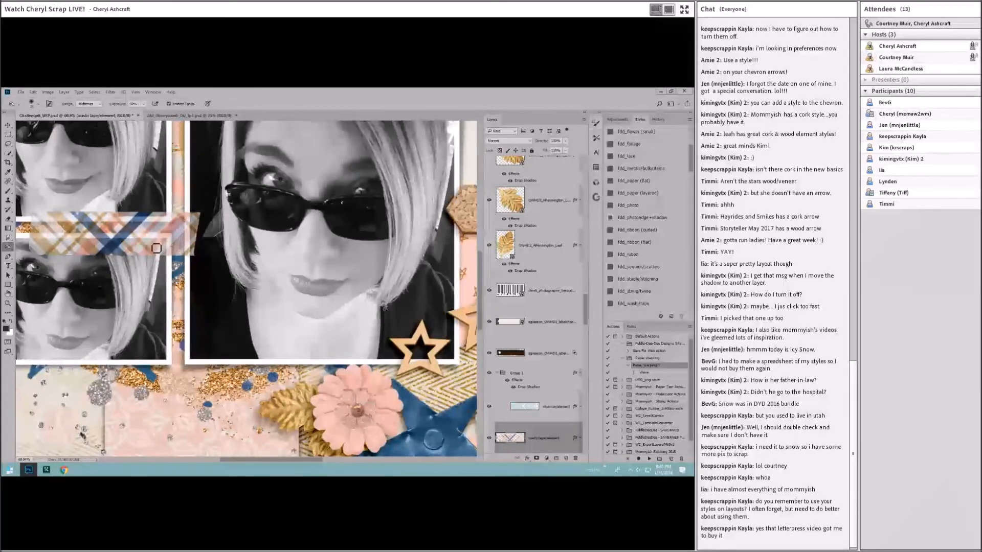
# Switch to the Dodge tool for adding highlights to the plaid washi tape.
pyautogui.scroll(-3, 175, 252)
pyautogui.scroll(3, 141, 244)
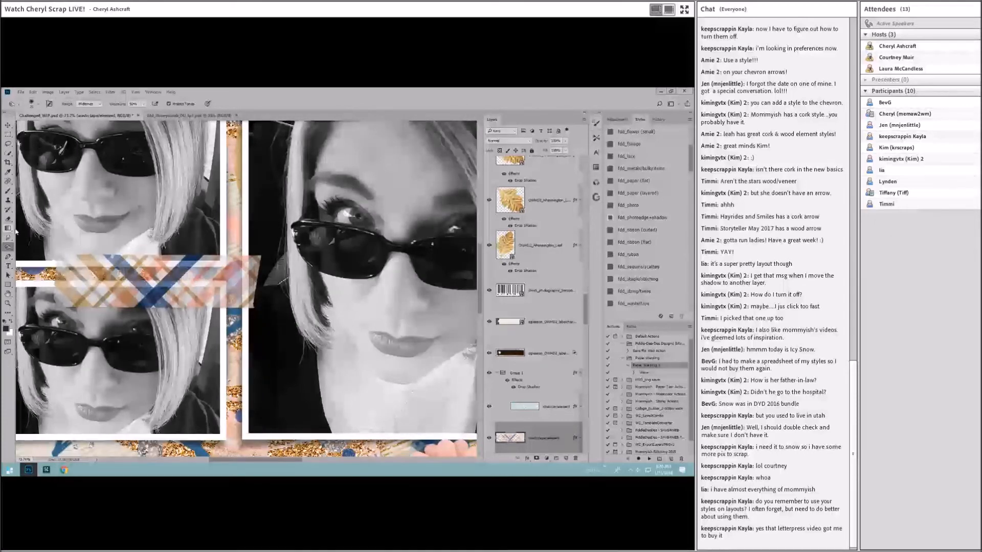
pyautogui.rightClick(8, 247)
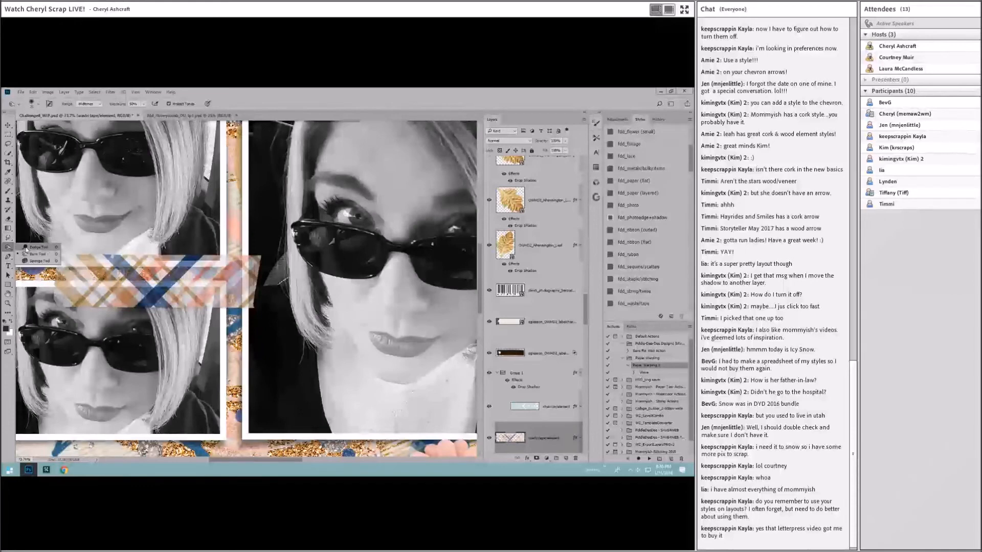
pyautogui.click(30, 248)
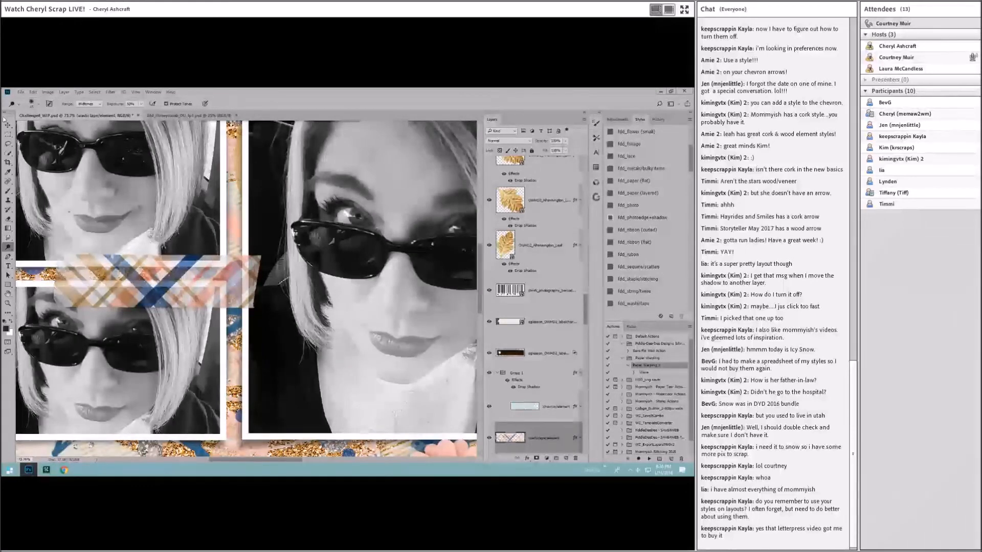
pyautogui.click(30, 91)
pyautogui.click(31, 91)
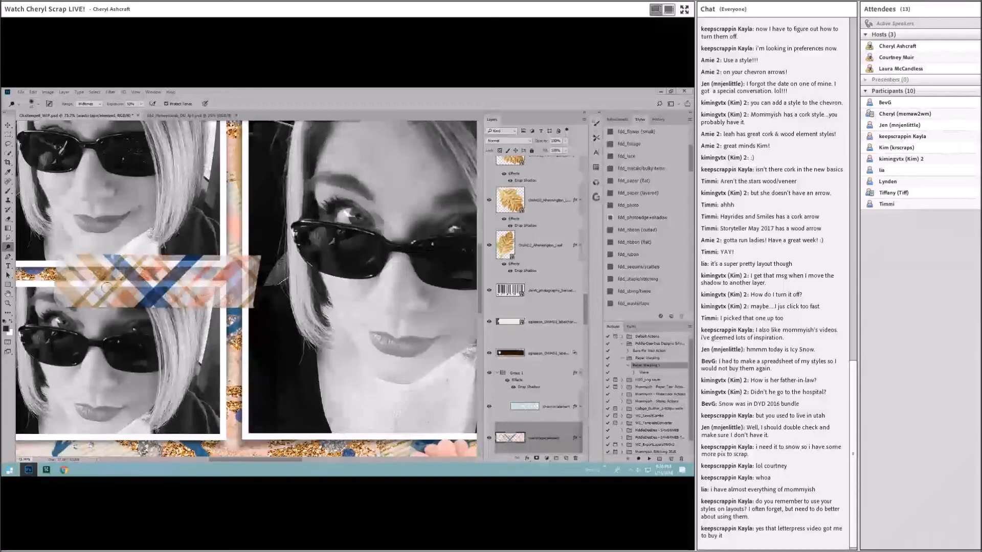
pyautogui.scroll(-5, 174, 281)
pyautogui.scroll(2, 171, 278)
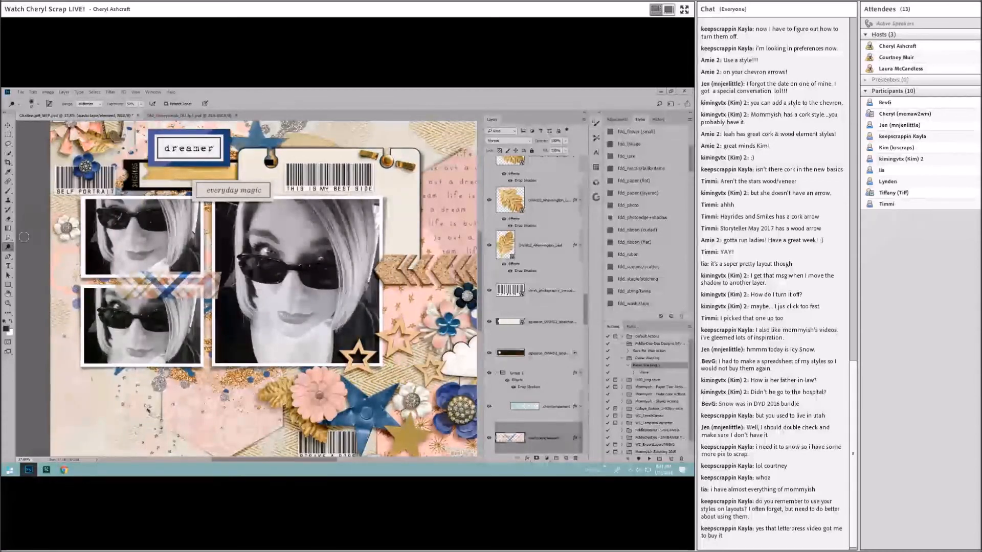
# Shade the washi tape's end near the large photo with the Burn tool and highlight it with the Dodge tool.
pyautogui.rightClick(8, 247)
pyautogui.click(30, 254)
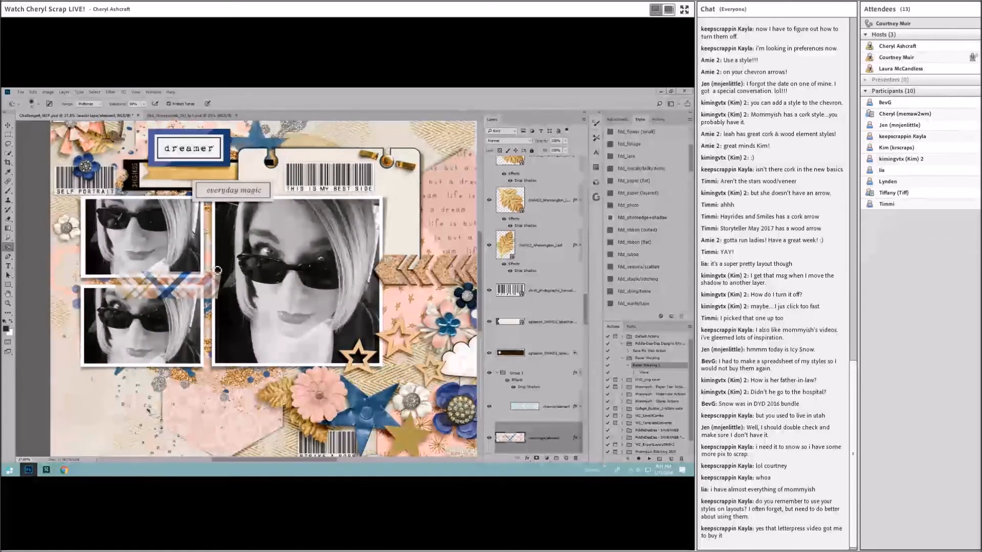
pyautogui.scroll(2, 190, 307)
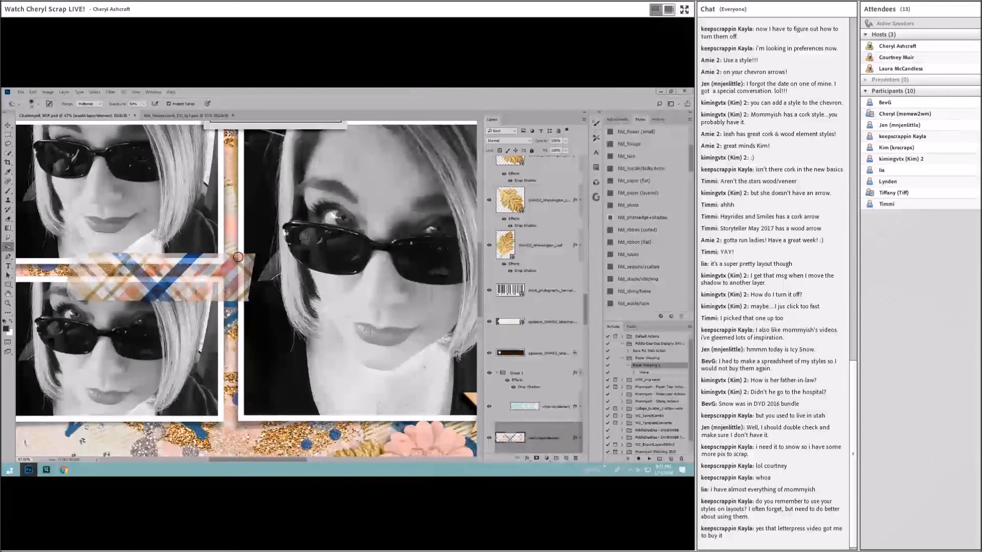
pyautogui.rightClick(8, 247)
pyautogui.click(32, 246)
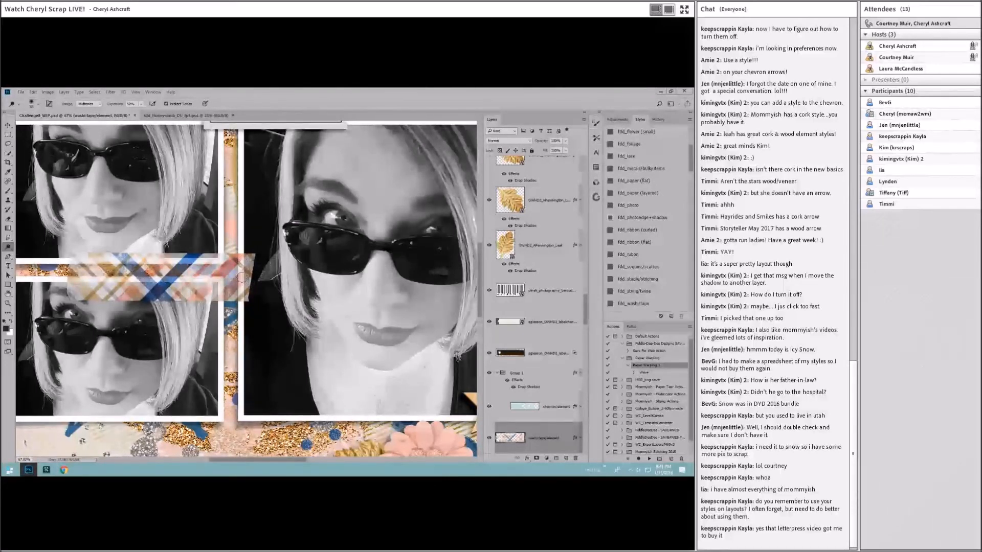
pyautogui.scroll(-12, 241, 298)
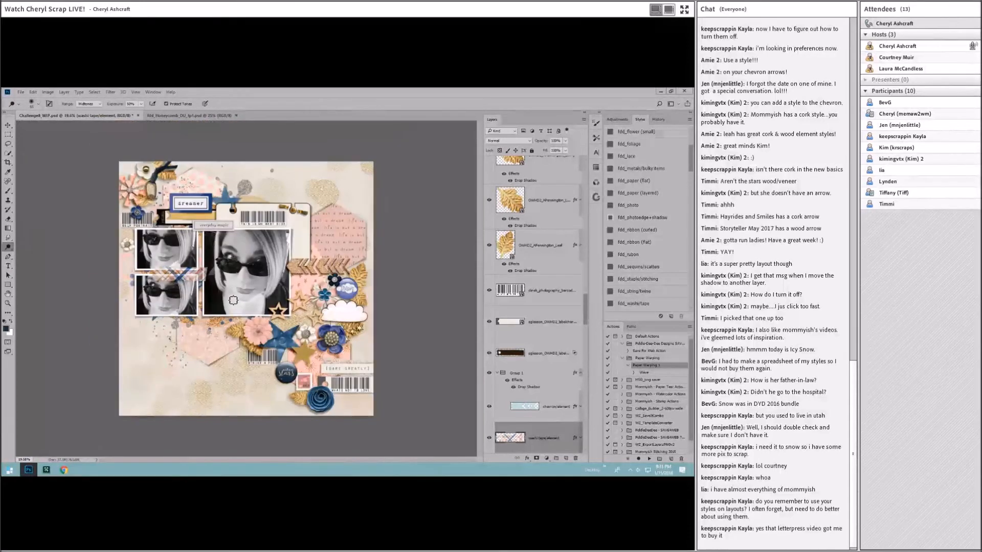
pyautogui.scroll(1, 241, 297)
# Separate the wood stars' drop shadow onto its own layer and run the Paper Warping action on that shadow.
pyautogui.click(8, 125)
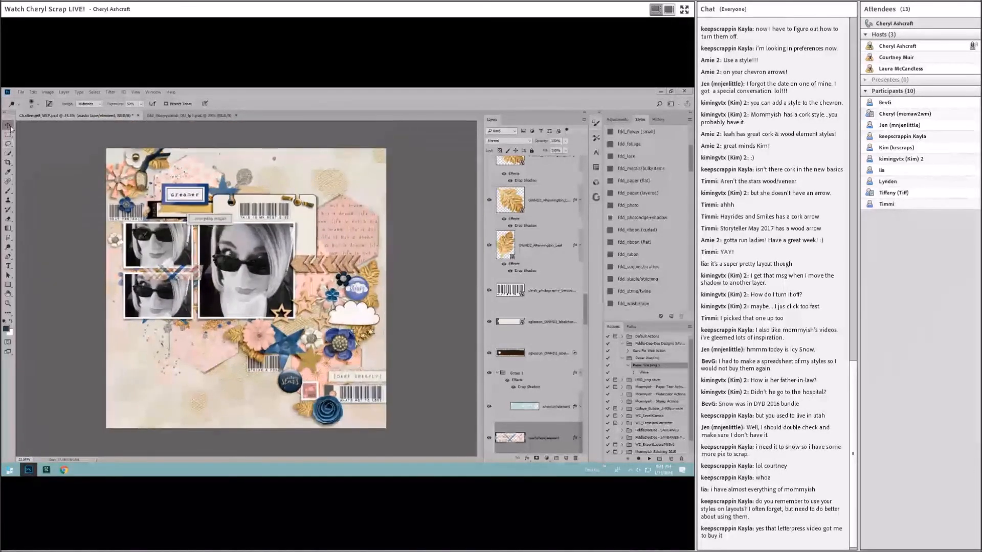
pyautogui.click(305, 219)
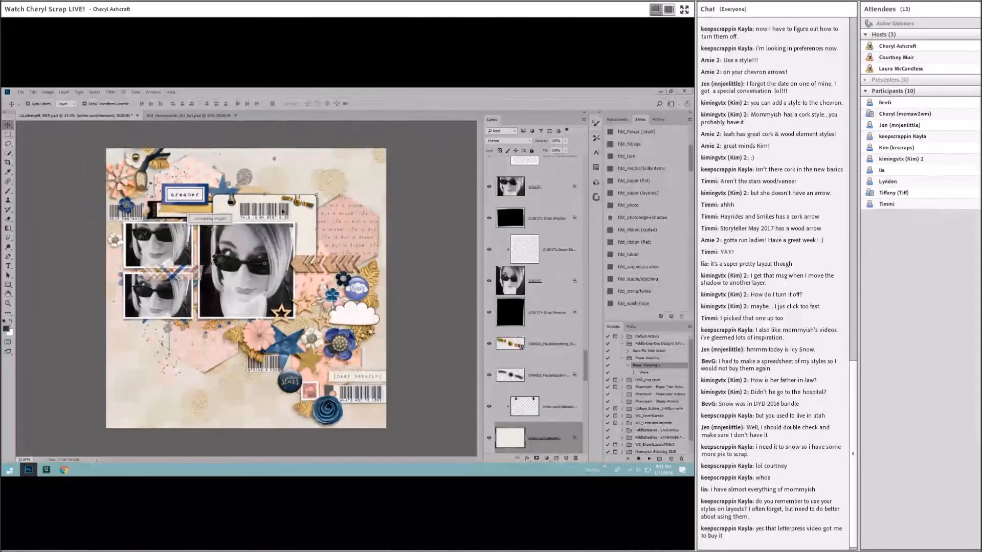
pyautogui.click(282, 211)
pyautogui.click(350, 314)
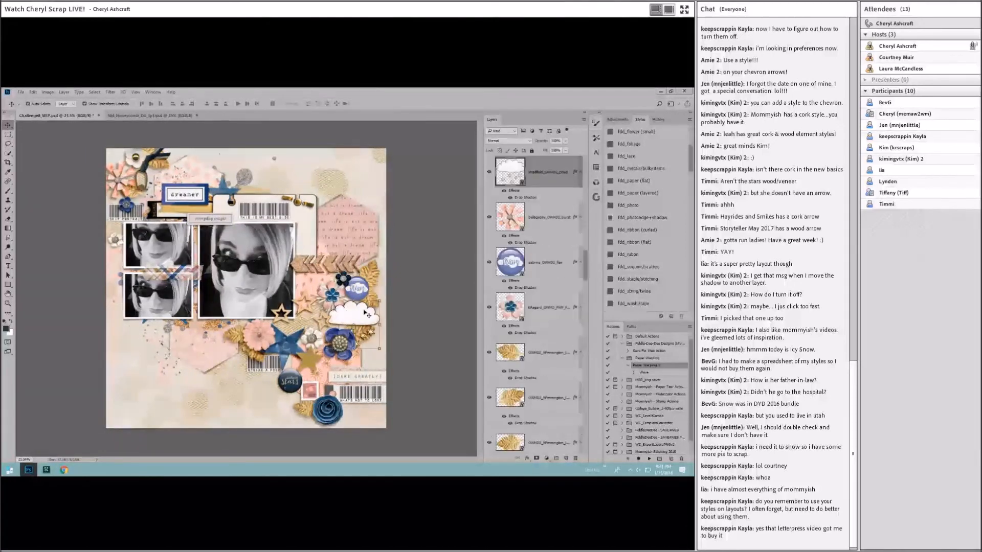
pyautogui.click(314, 302)
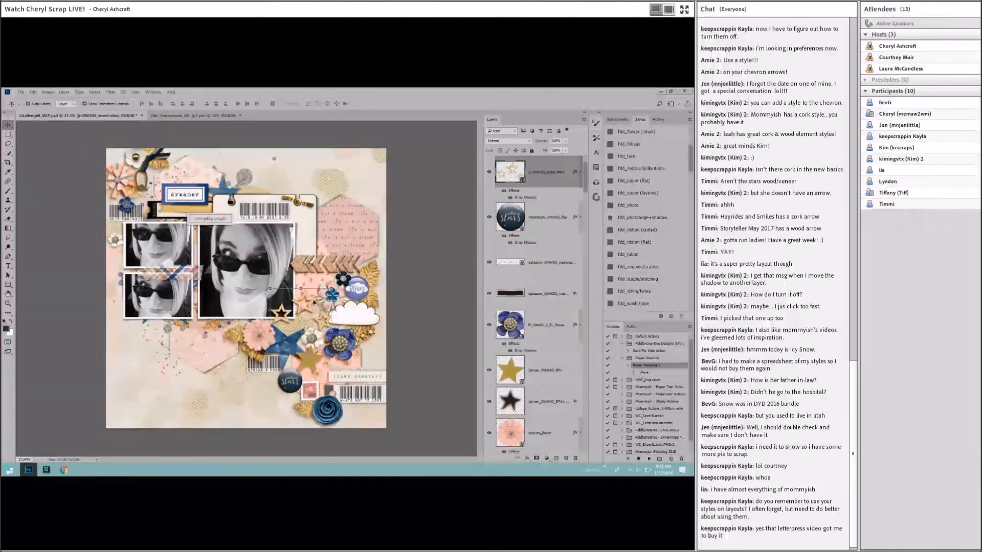
pyautogui.rightClick(577, 173)
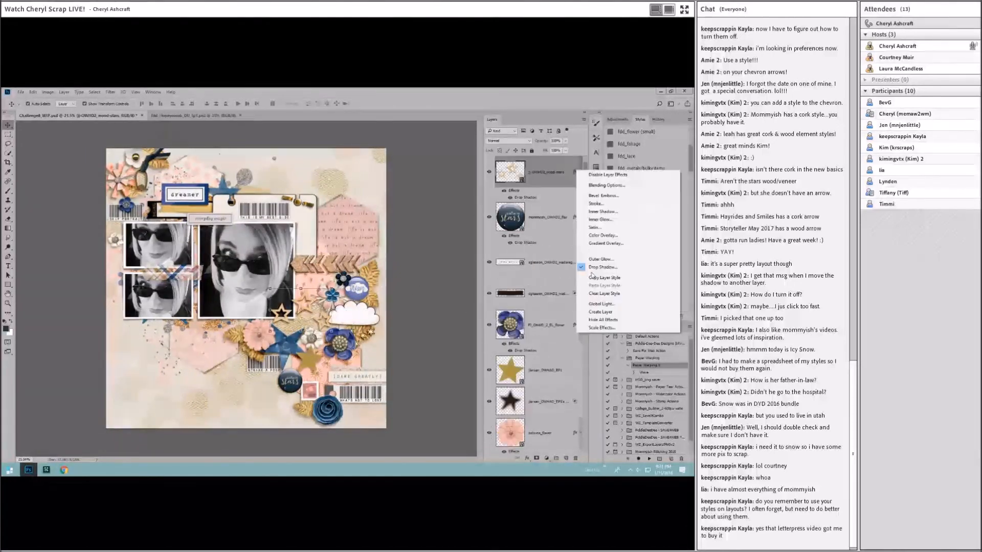
pyautogui.click(614, 306)
pyautogui.click(546, 203)
pyautogui.click(650, 459)
pyautogui.click(439, 231)
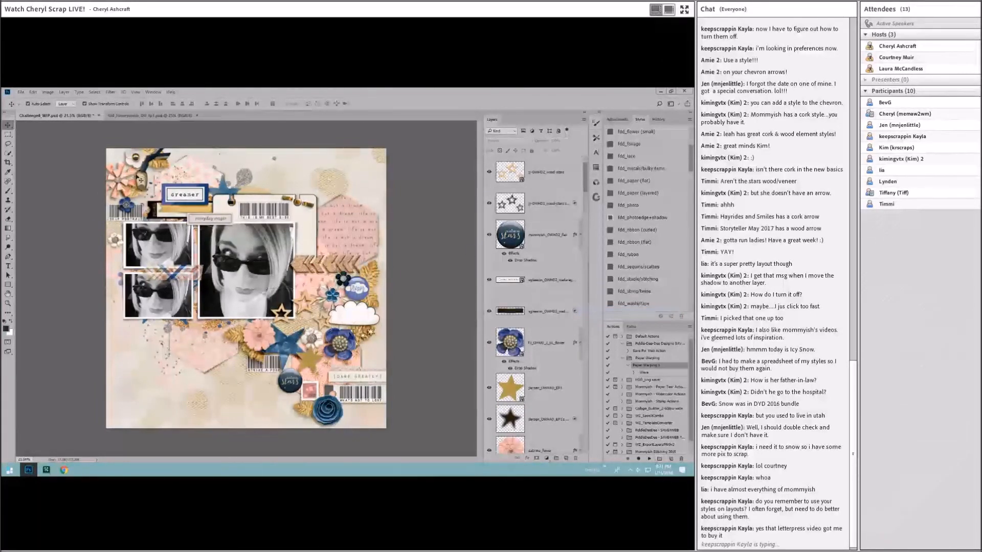
# Inspect the dreamer label, barcodes, blue star and small word tag on the page for their shadows.
pyautogui.click(170, 194)
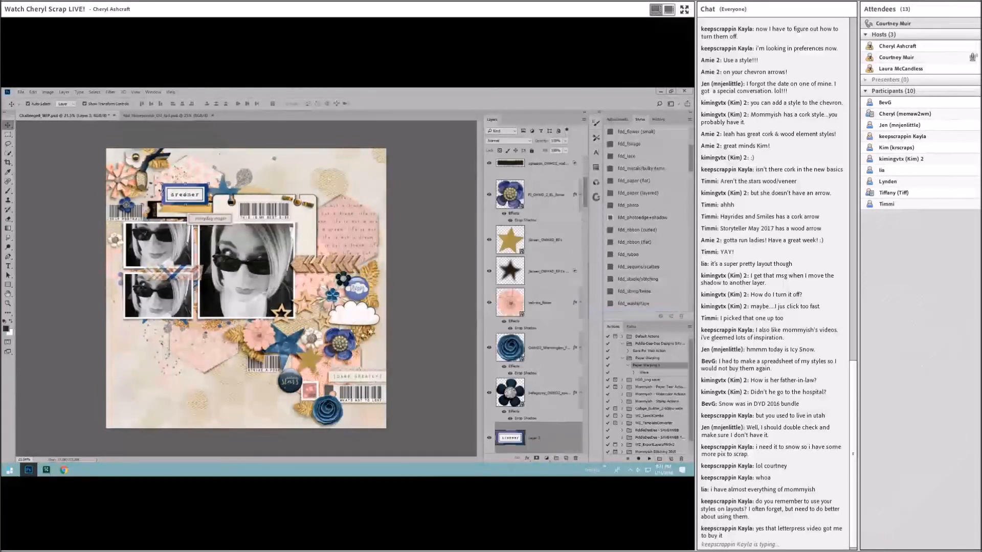
pyautogui.click(397, 190)
pyautogui.click(261, 211)
pyautogui.click(425, 205)
pyautogui.click(284, 341)
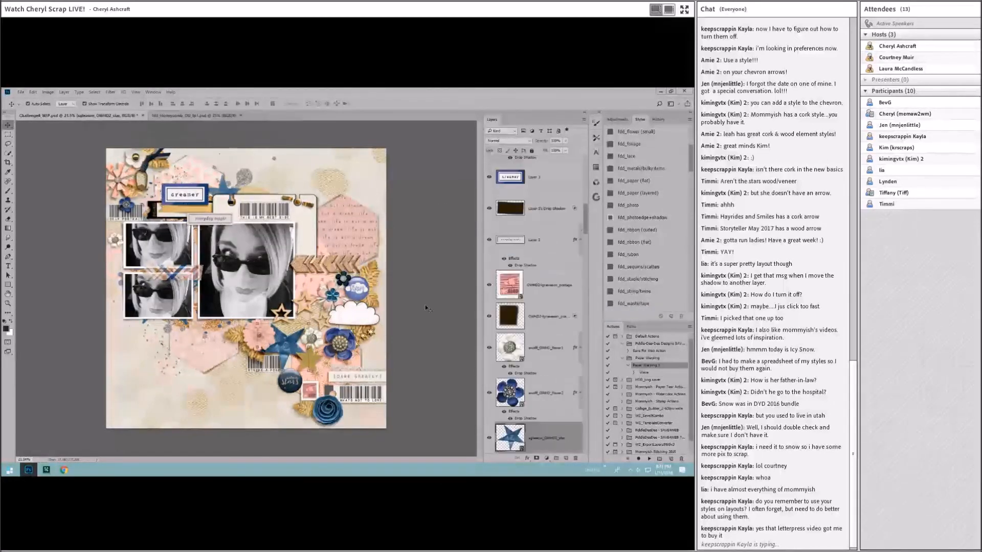
pyautogui.click(364, 393)
pyautogui.click(265, 367)
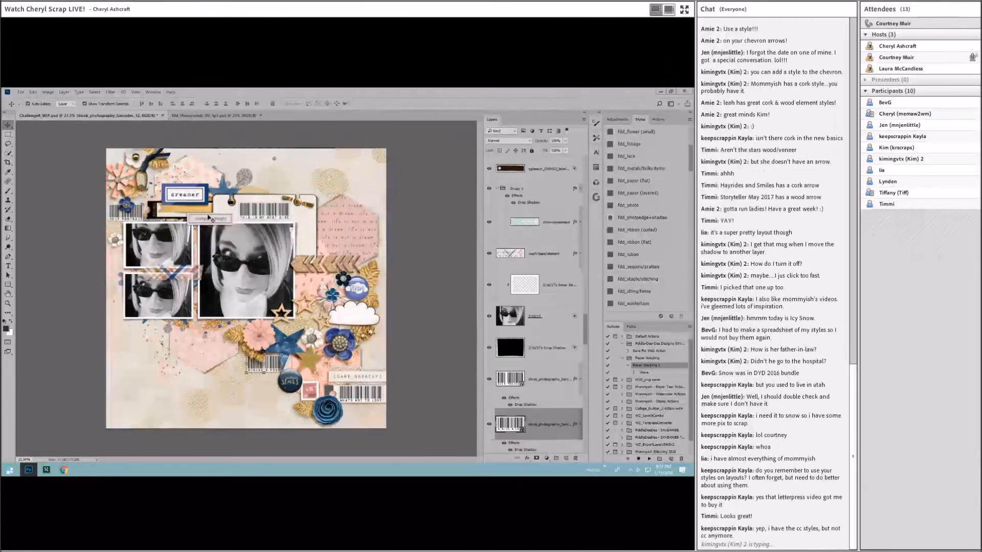
pyautogui.click(208, 214)
pyautogui.click(468, 176)
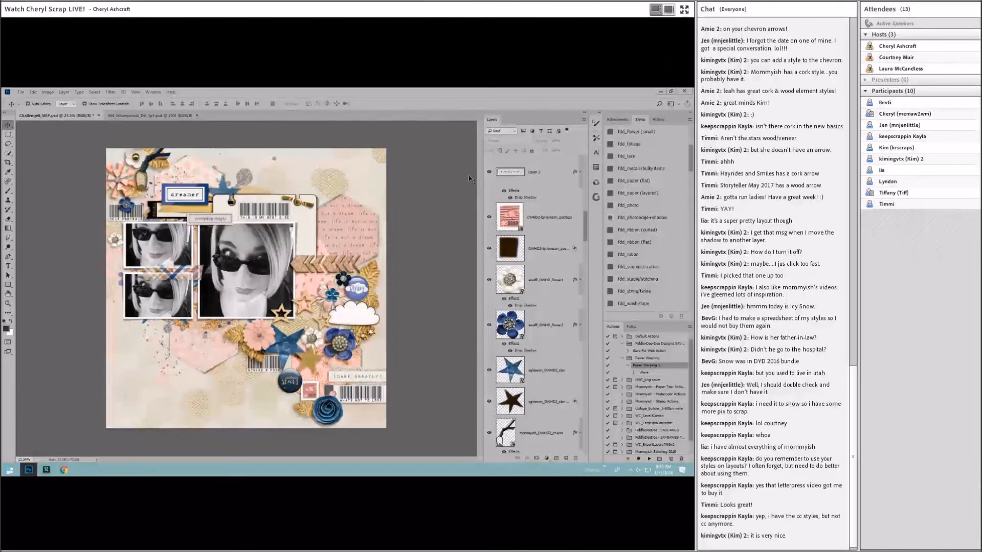
# Save the finished scrapbook page and close the Honeycomb template document.
pyautogui.hotkey('ctrl', '0')
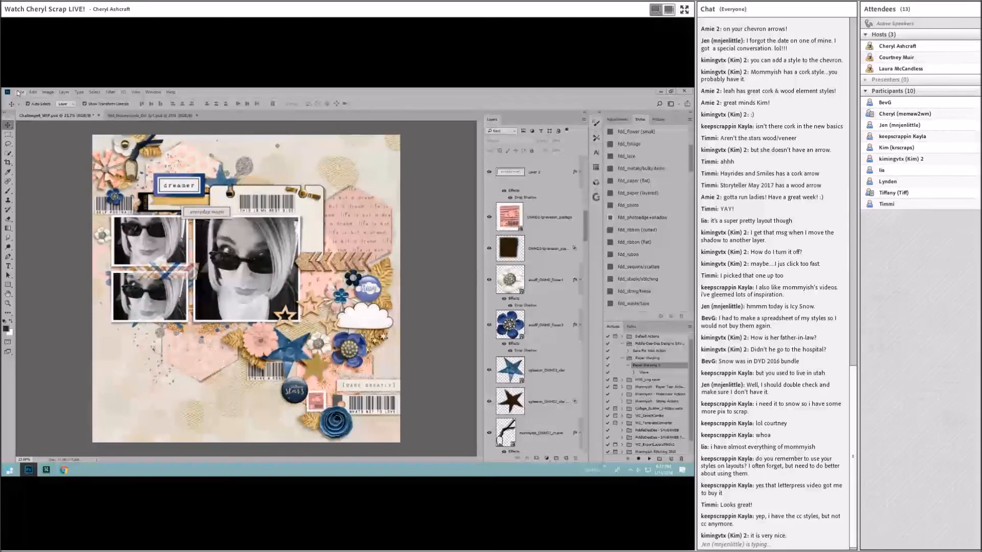
pyautogui.click(20, 93)
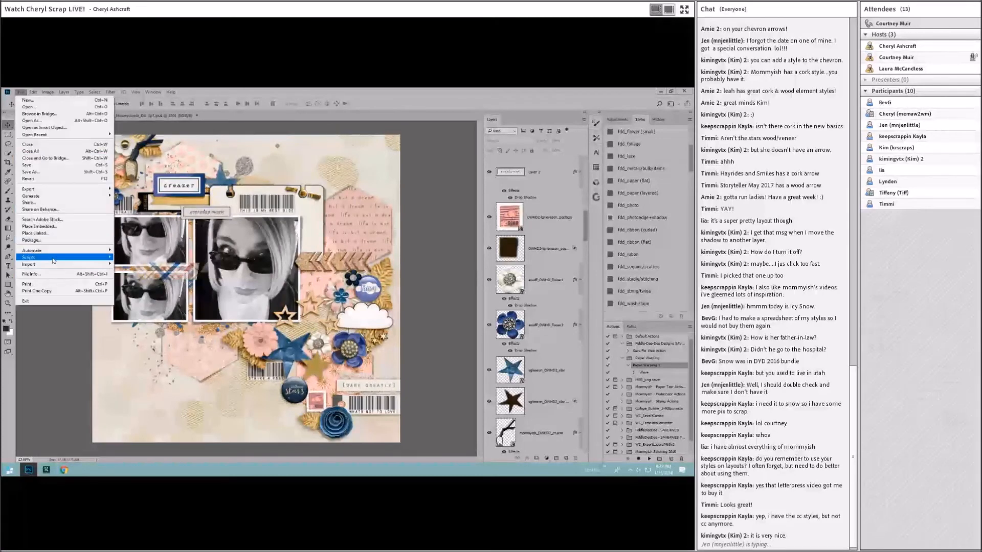
pyautogui.click(41, 165)
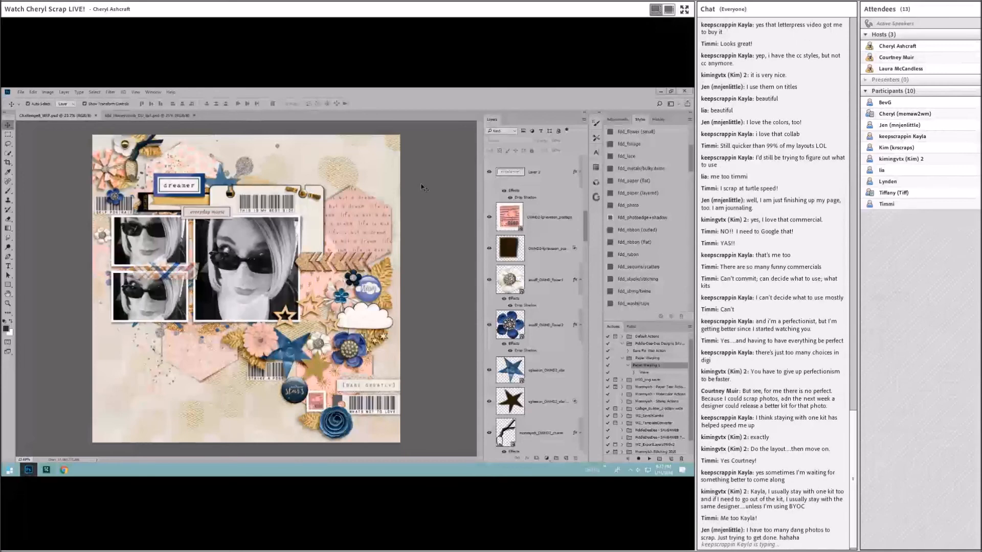
pyautogui.click(194, 116)
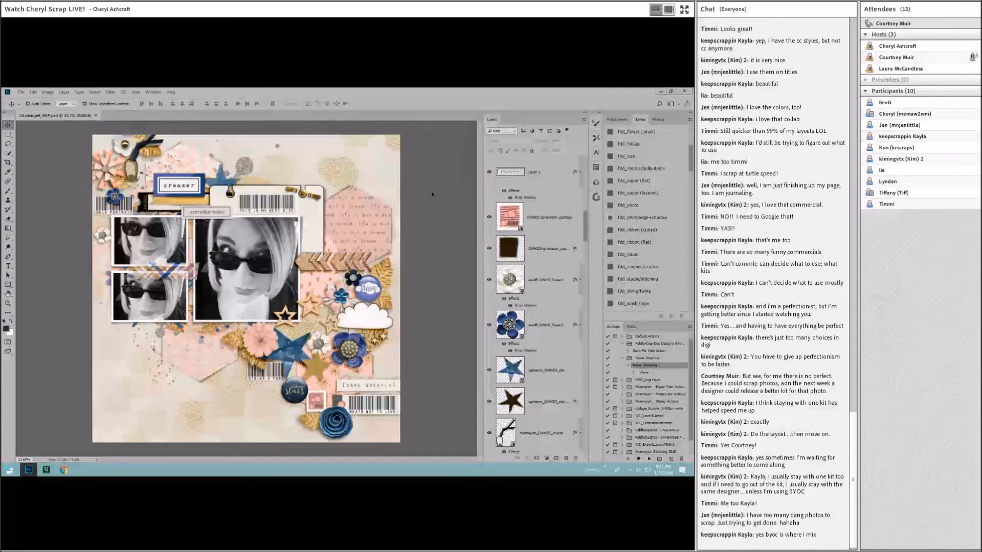